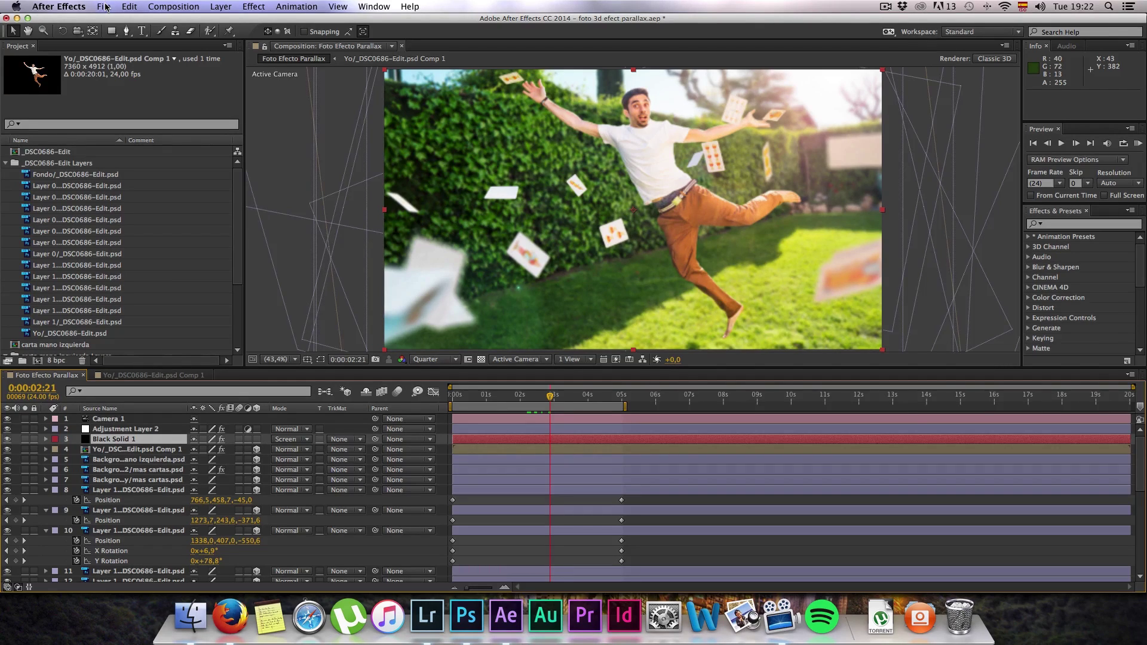
Start a new, empty project in place of the open parallax project
{"action": "left_click", "coordinate": [105, 6]}
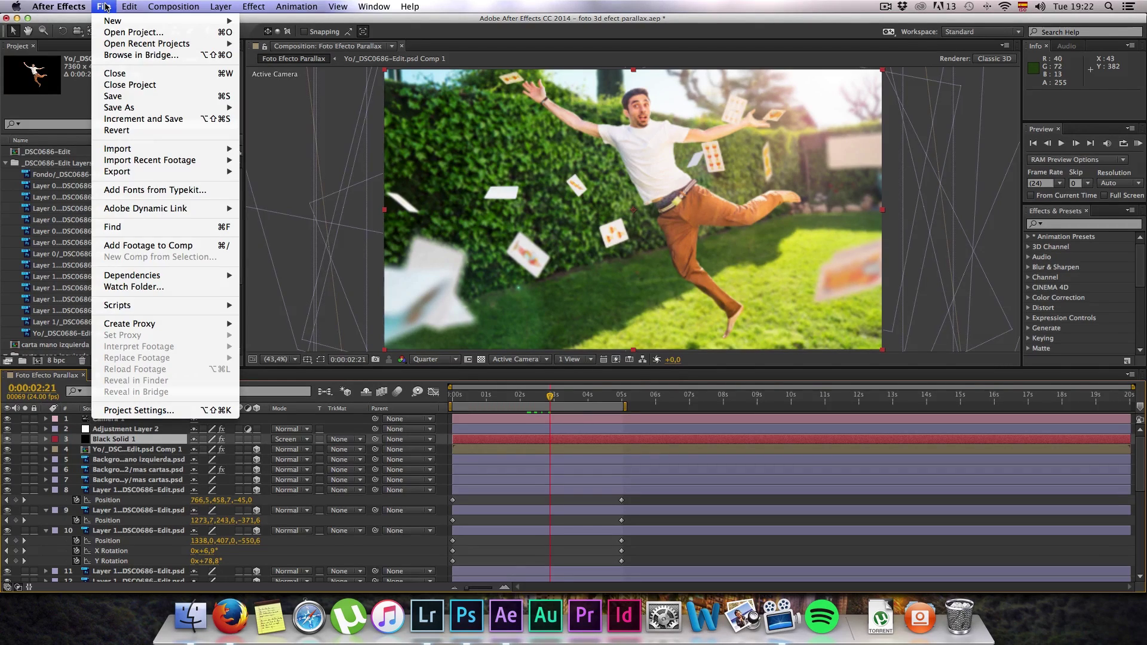
{"action": "mouse_move", "coordinate": [107, 22]}
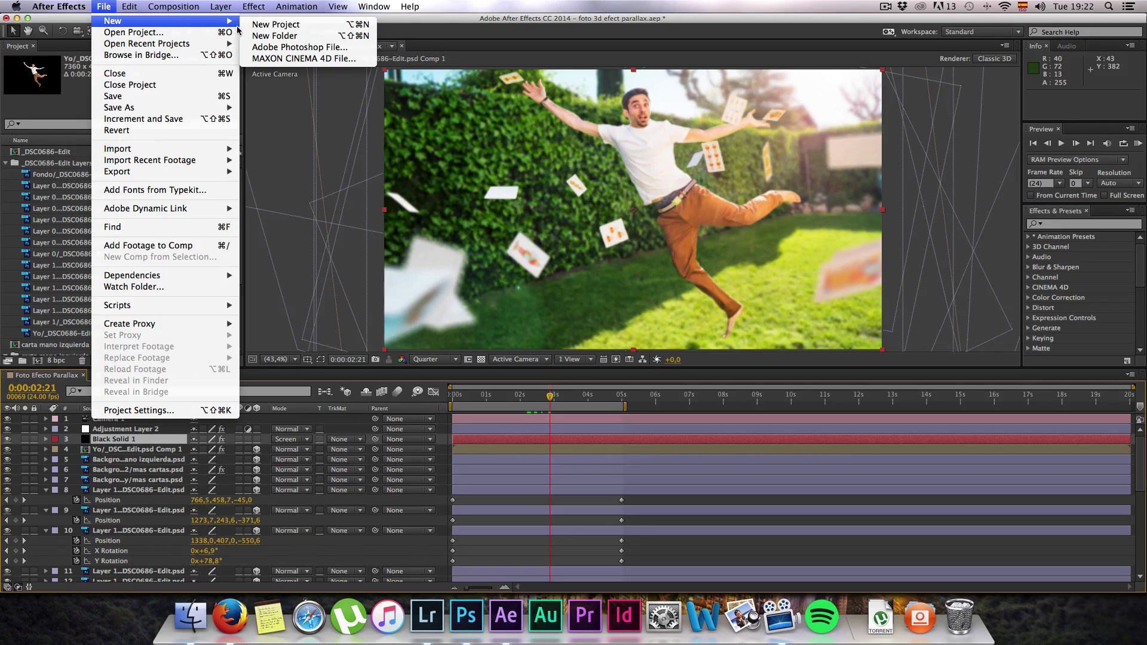
{"action": "left_click", "coordinate": [263, 24]}
{"action": "left_click", "coordinate": [552, 323]}
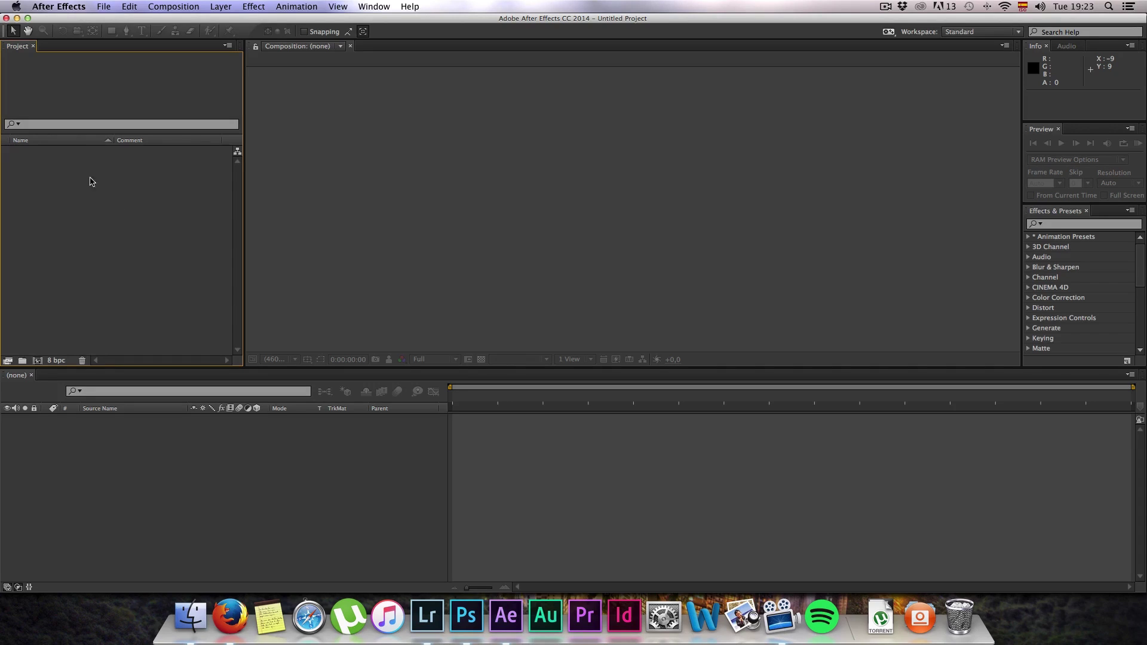
Choose _DSC0686-Edit.psd from the Tutorial 44 Foto 3d Parallax folder for import as footage
{"action": "right_click", "coordinate": [85, 265]}
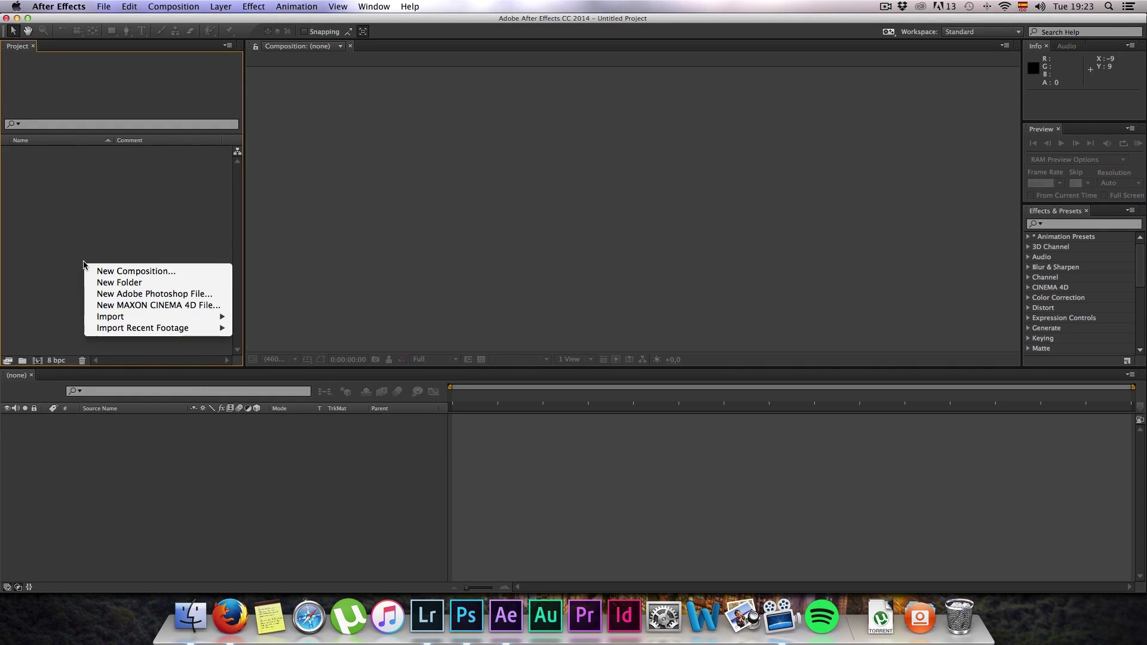
{"action": "mouse_move", "coordinate": [119, 317]}
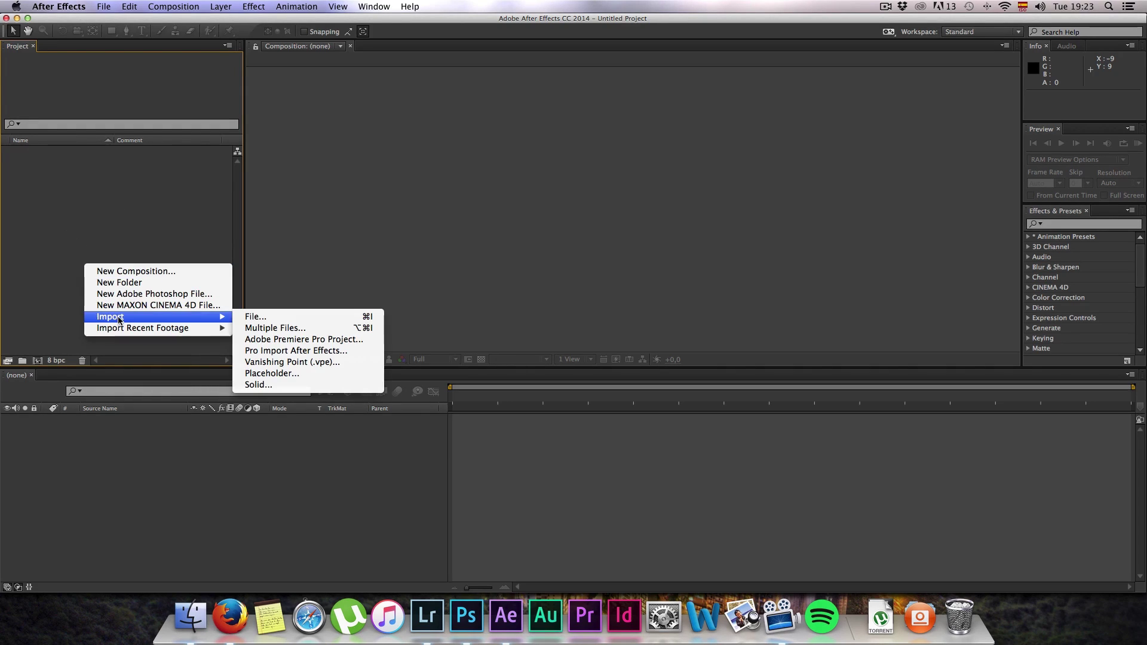
{"action": "left_click", "coordinate": [255, 317]}
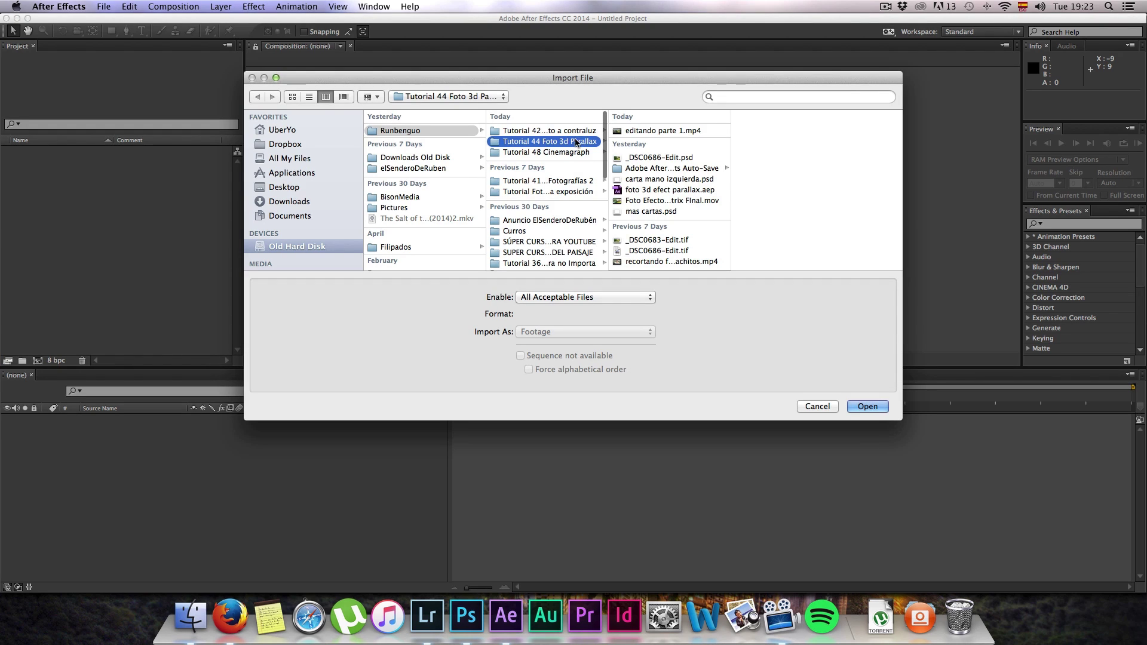
{"action": "left_click", "coordinate": [648, 158]}
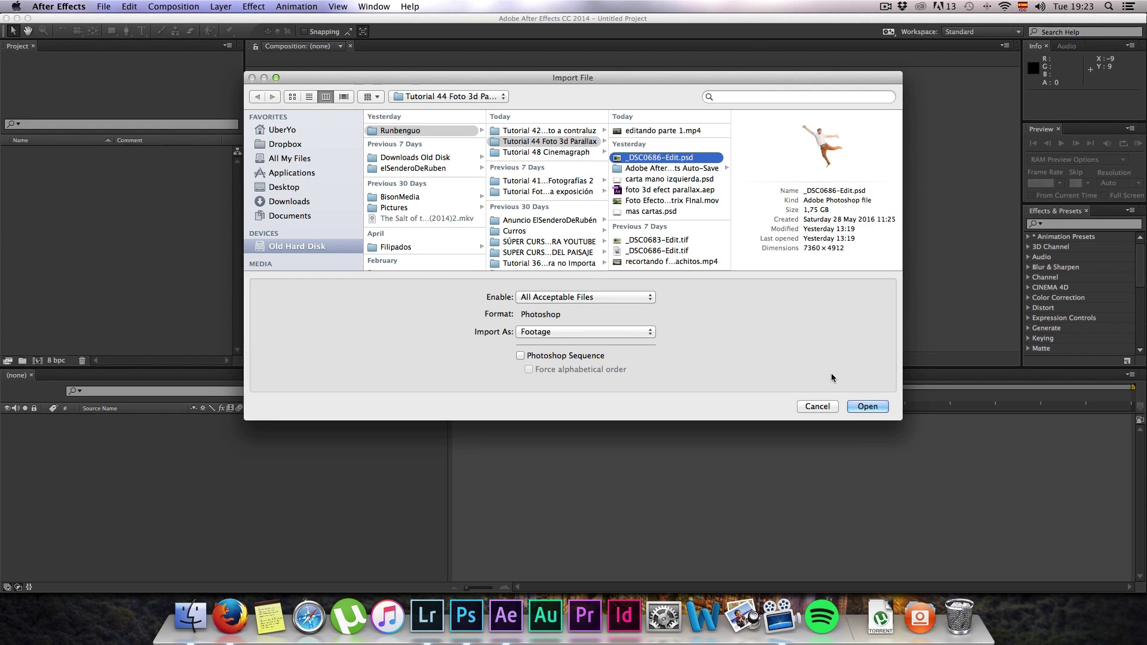
{"action": "left_click", "coordinate": [868, 406]}
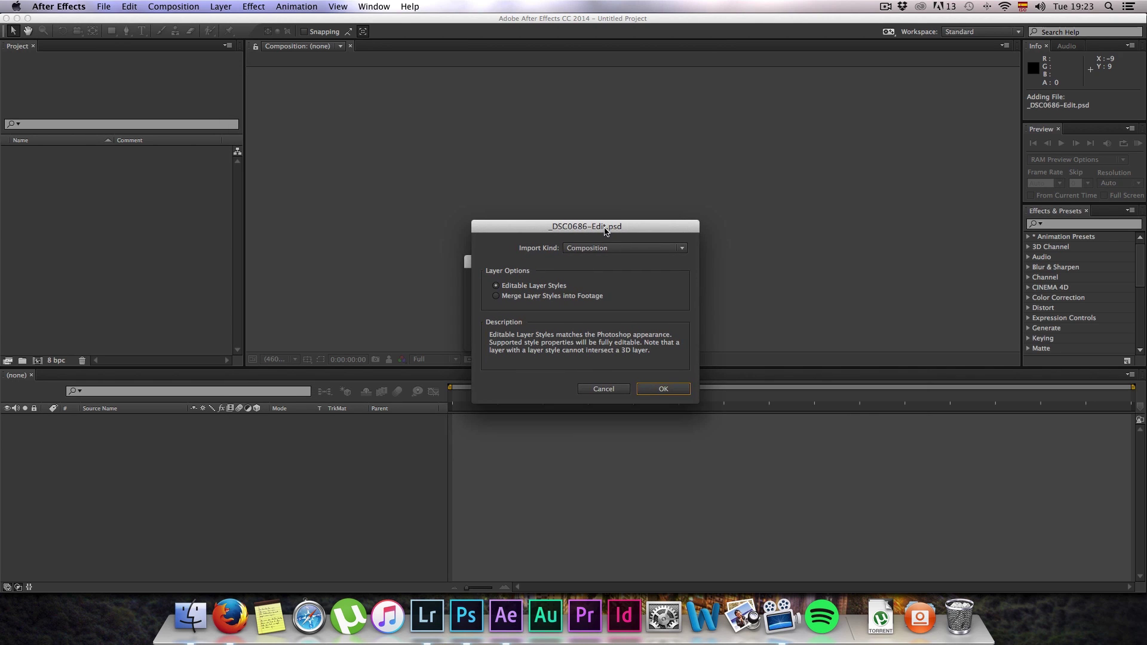
Import the Photoshop file as a Composition with Editable Layer Styles, and expand its _DSC0686-Edit Layers folder
{"action": "left_click", "coordinate": [607, 244]}
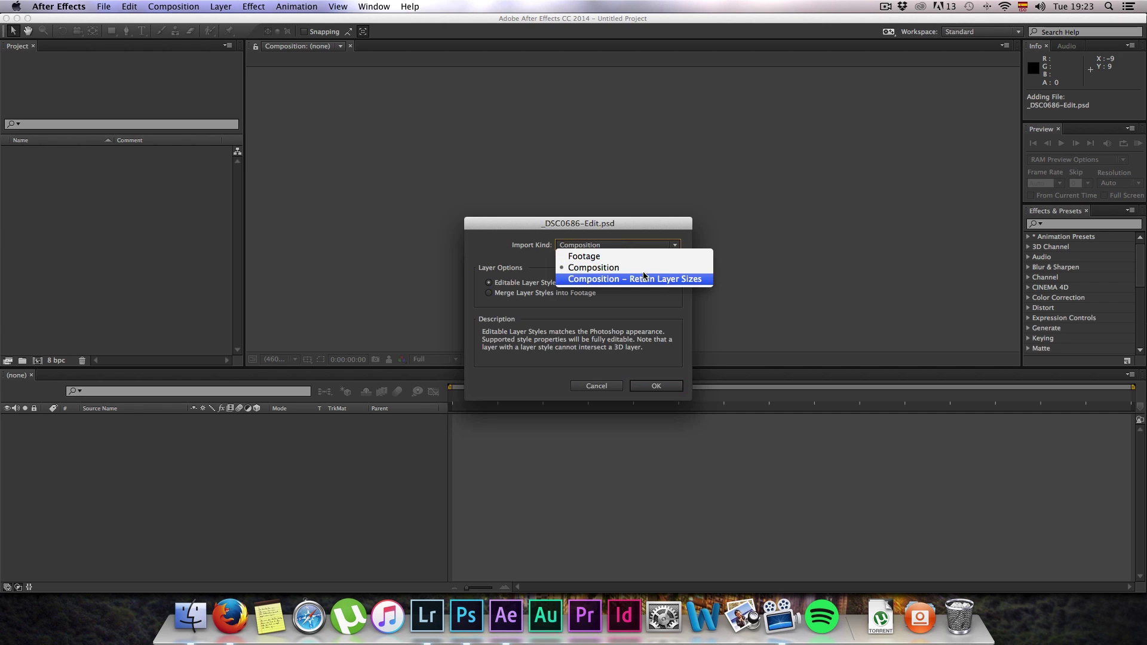
{"action": "left_click", "coordinate": [615, 271]}
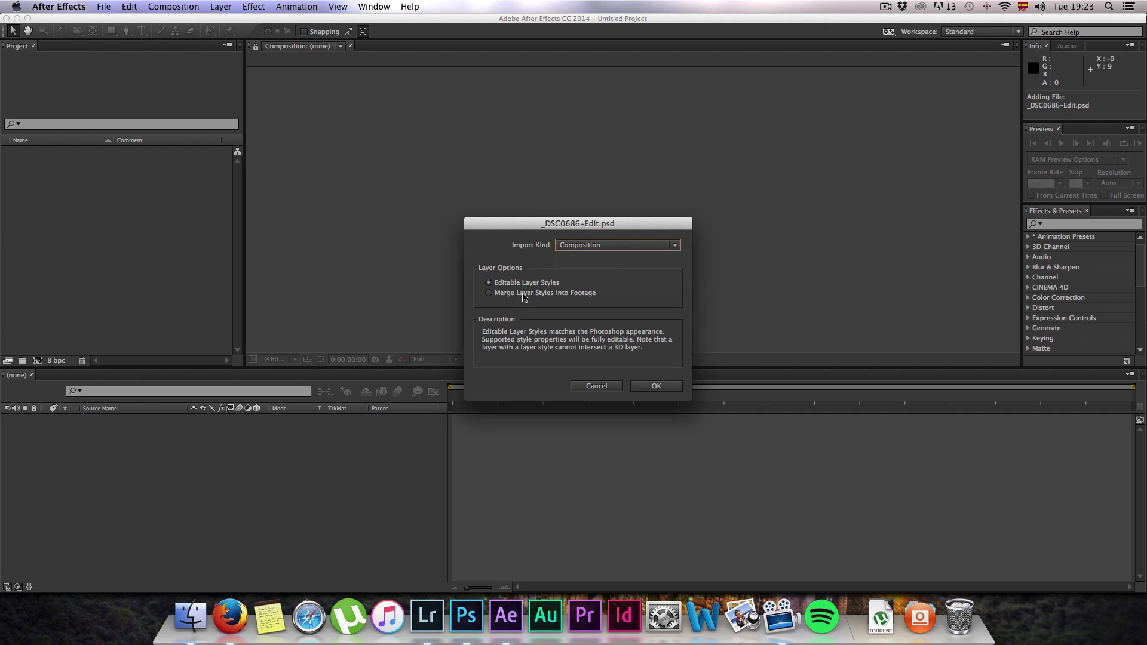
{"action": "left_click", "coordinate": [488, 293]}
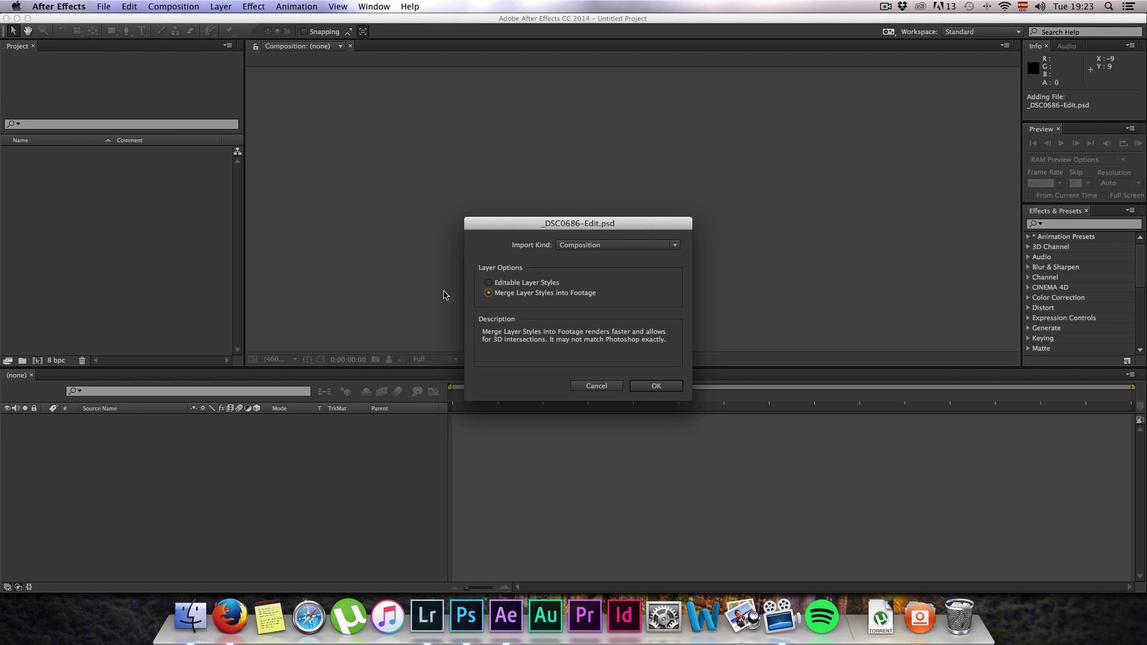
{"action": "left_click", "coordinate": [489, 285]}
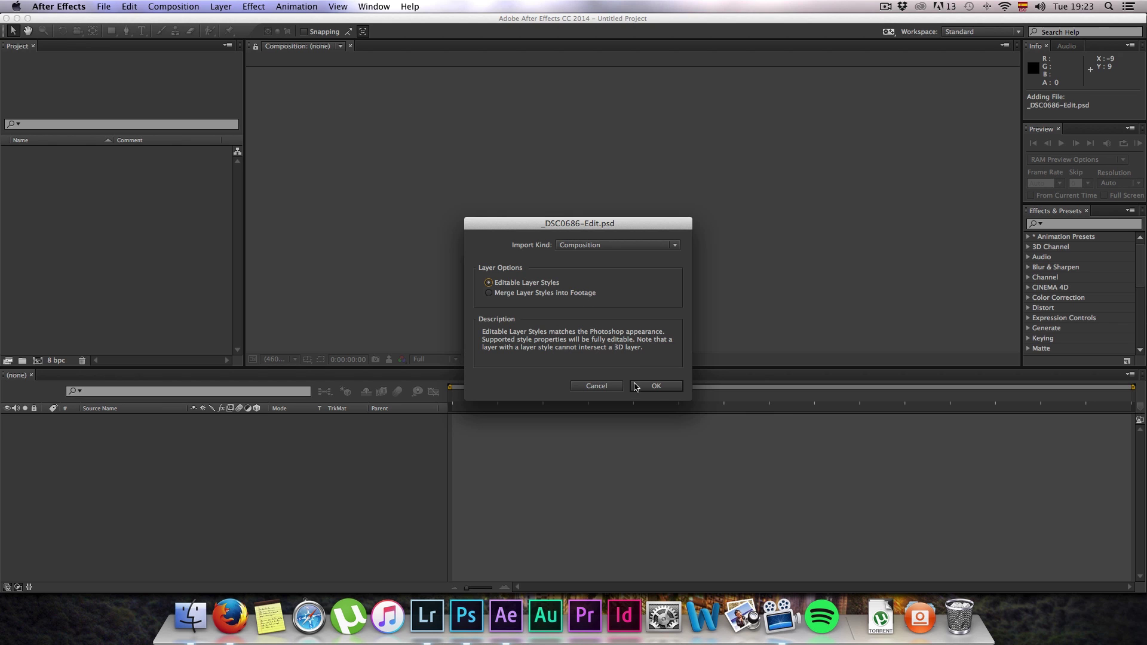
{"action": "left_click", "coordinate": [655, 387]}
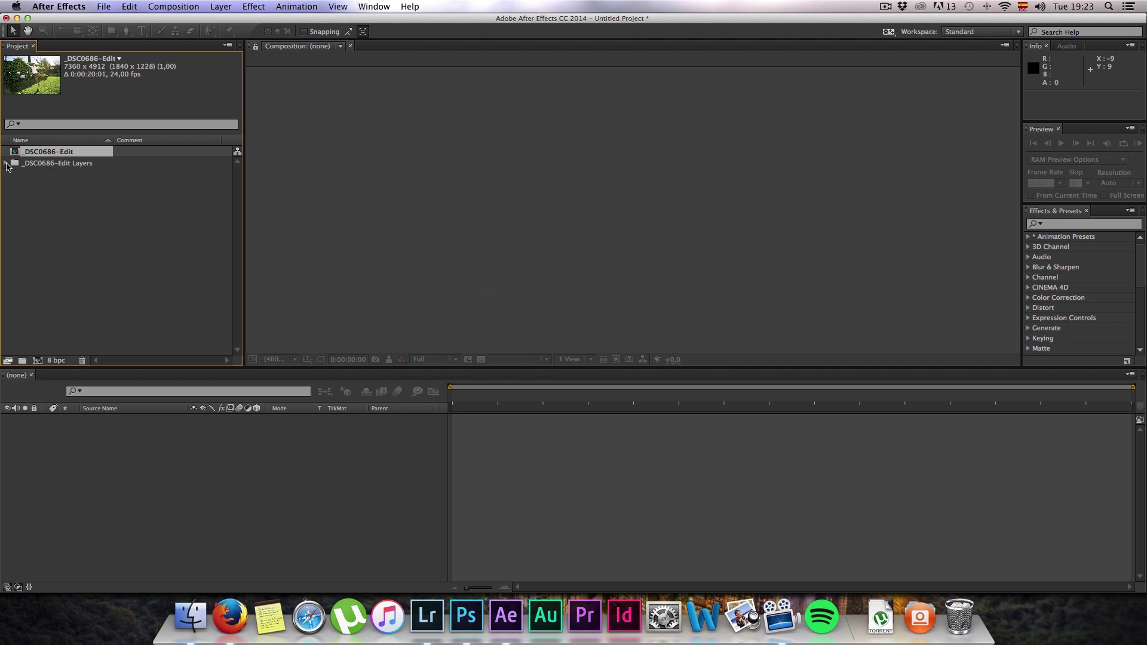
{"action": "left_click", "coordinate": [6, 163]}
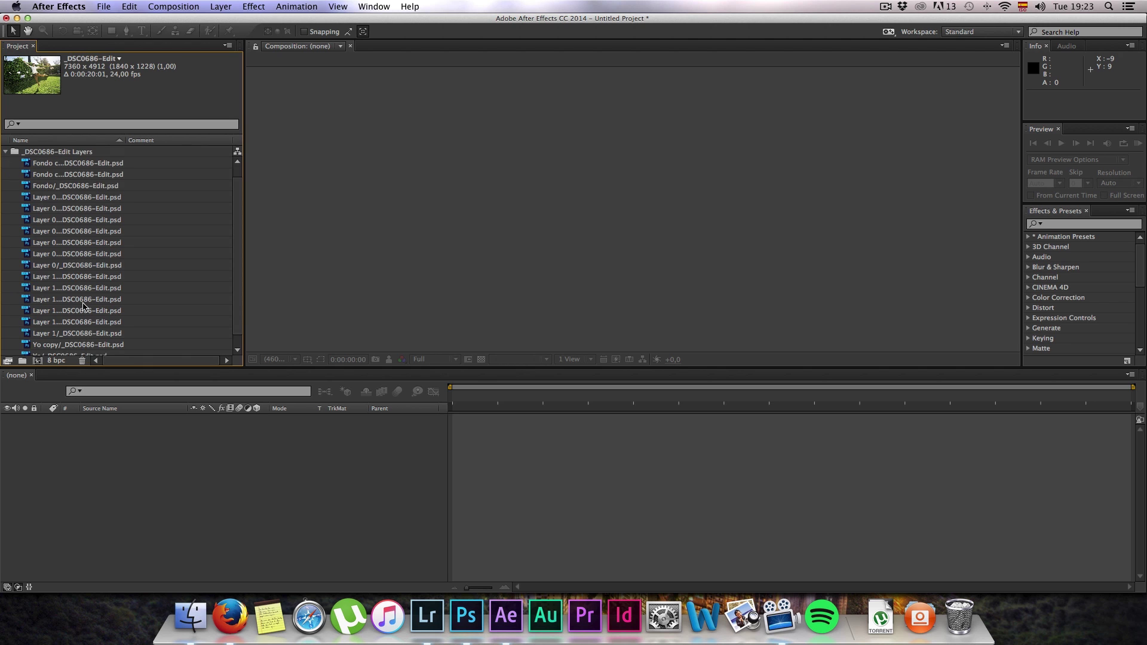
{"action": "scroll", "coordinate": [96, 272], "scroll_direction": "down", "scroll_amount": 1}
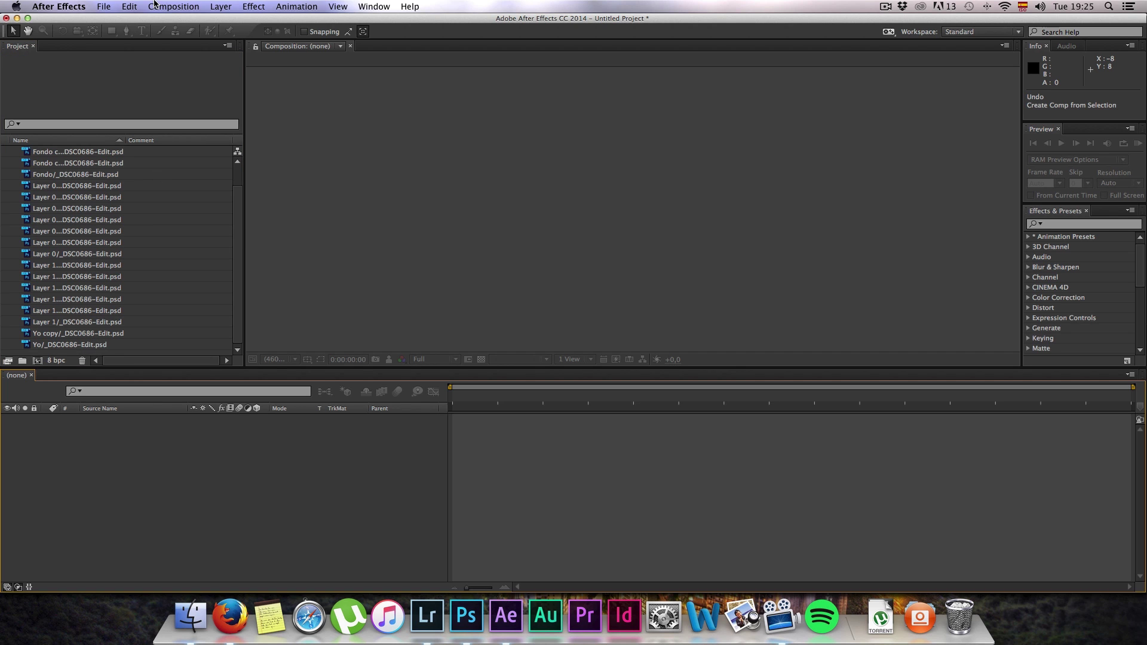
Begin a new composition with a duration of 0:00:07:01 and a frame rate of 30 fps
{"action": "left_click", "coordinate": [154, 5]}
{"action": "left_click", "coordinate": [180, 21]}
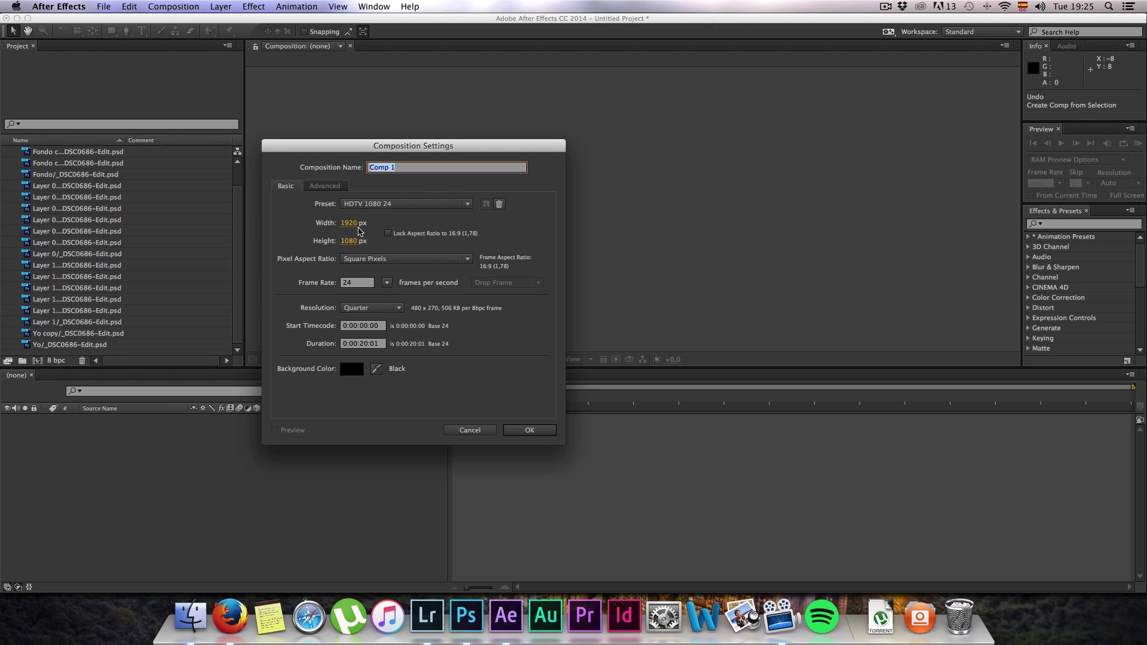
{"action": "double_click", "coordinate": [366, 345]}
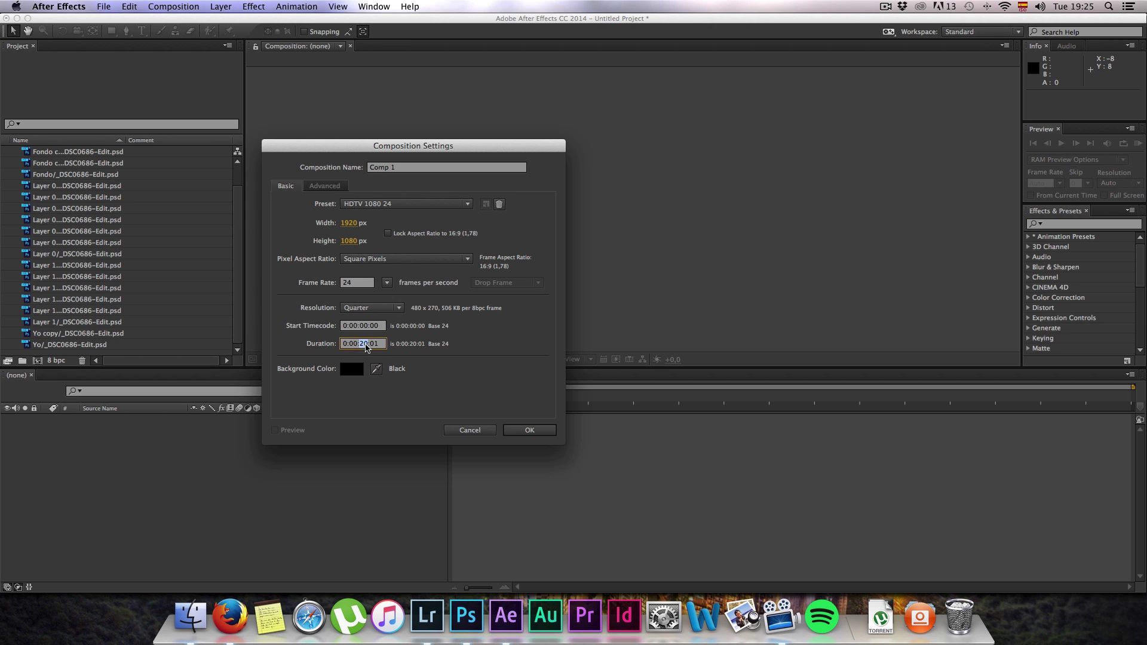
{"action": "type", "text": "7"}
{"action": "double_click", "coordinate": [362, 283]}
{"action": "type", "text": "30"}
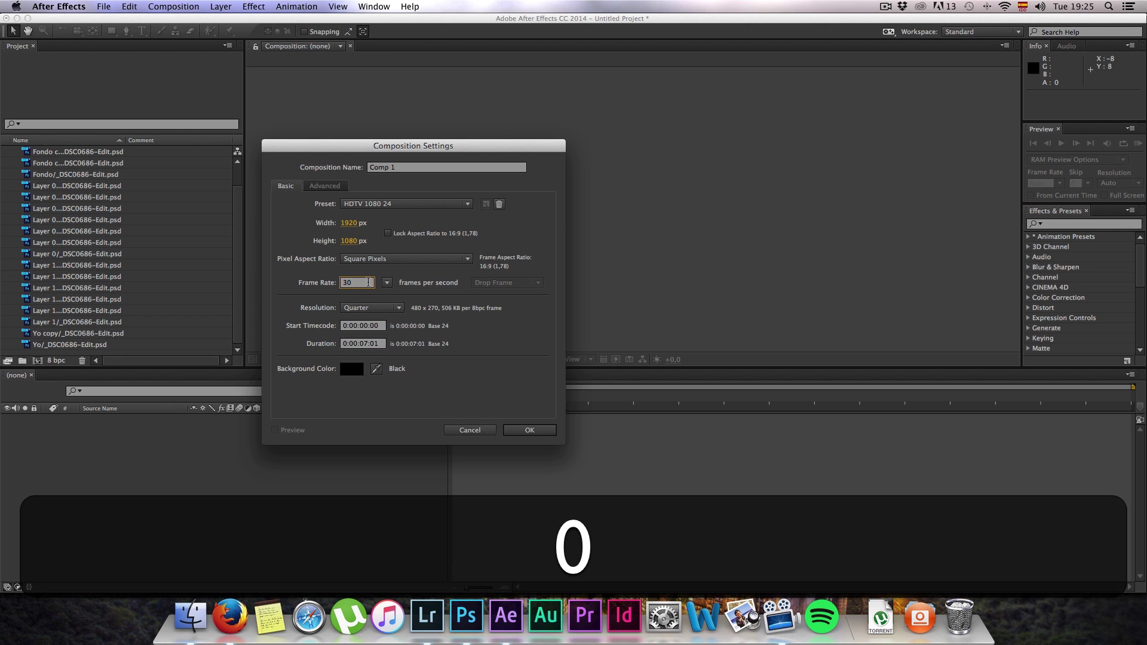
{"action": "left_click", "coordinate": [371, 222]}
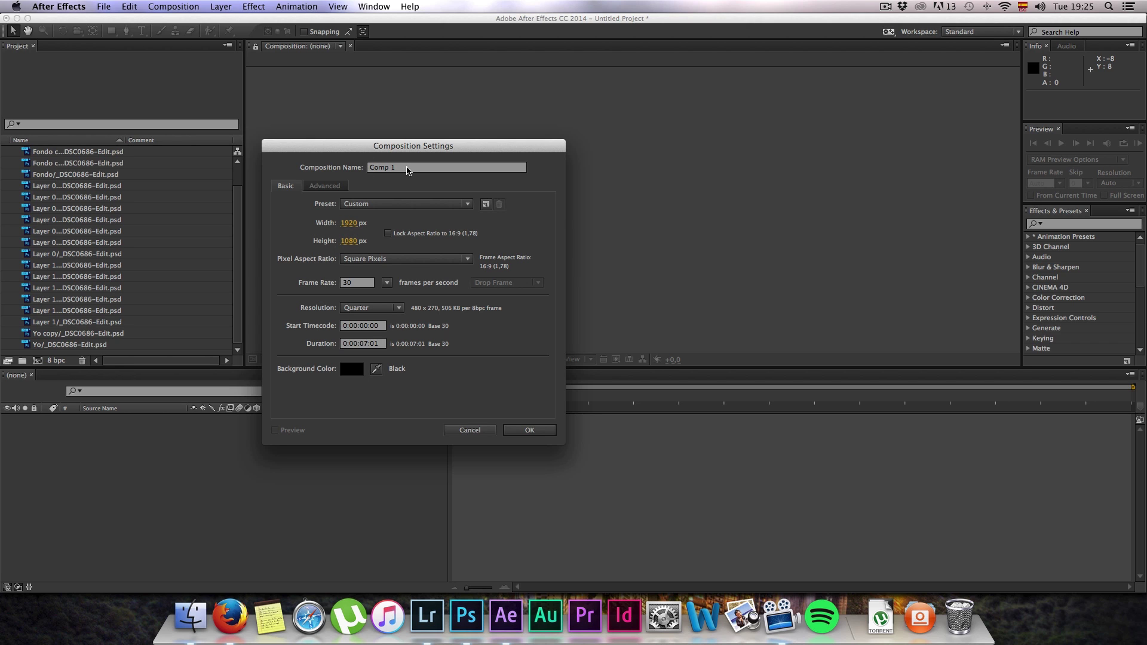
Name the composition "Fotoch En doch puntoch cincoch" and create it
{"action": "left_click", "coordinate": [408, 171]}
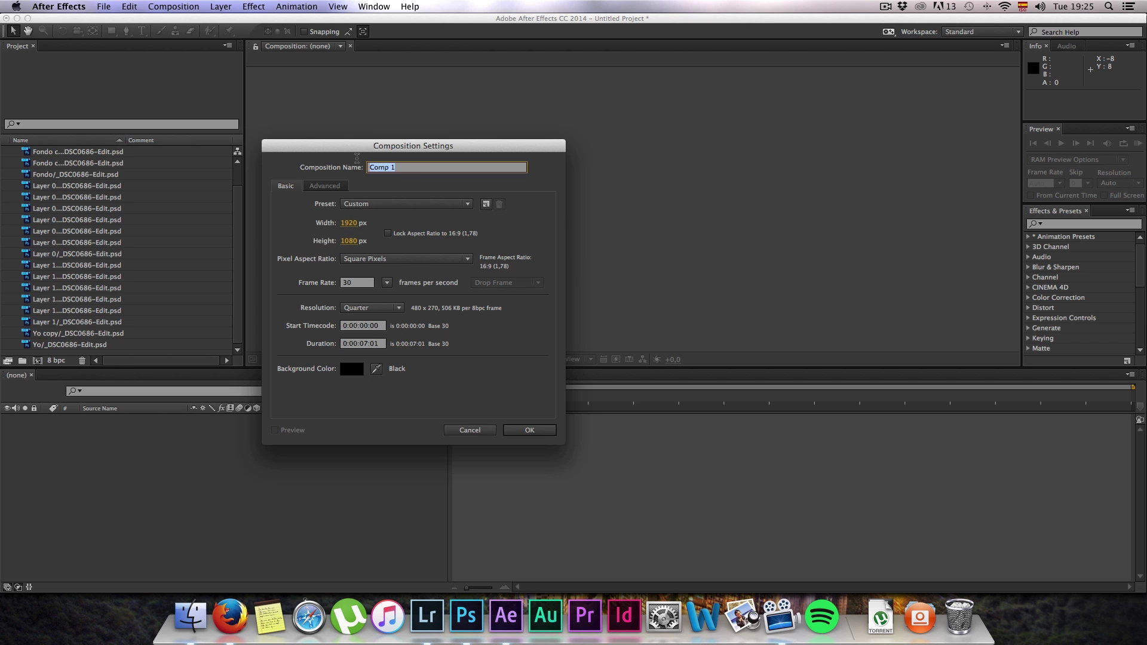
{"action": "key", "text": "shift"}
{"action": "type", "text": "Fotoc"}
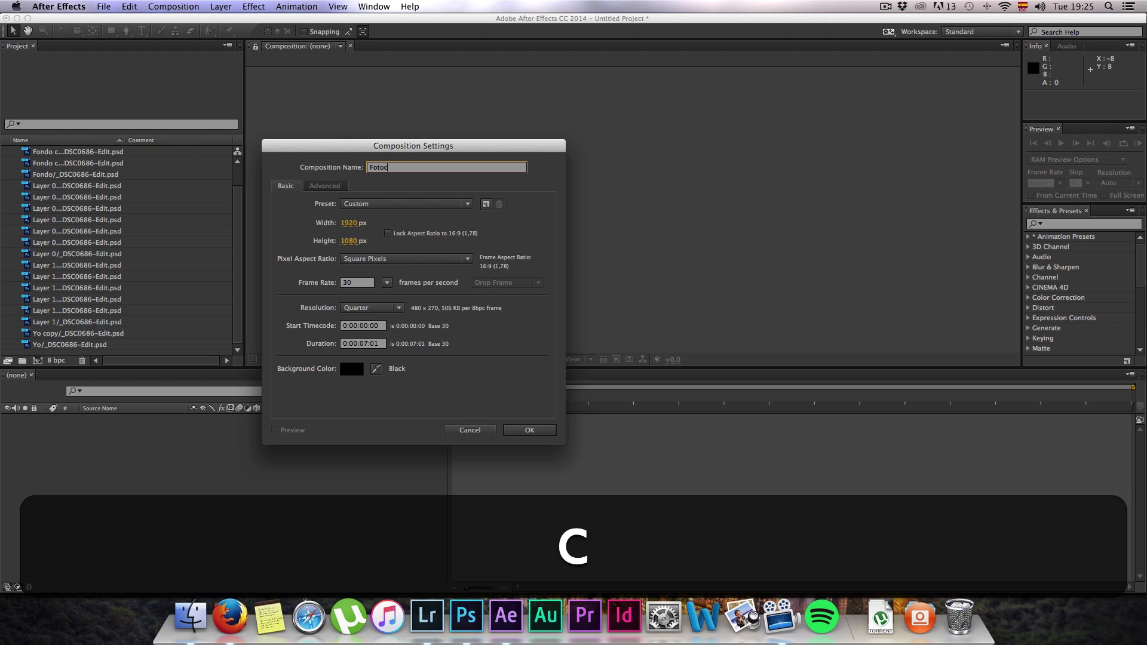
{"action": "type", "text": "h En d"}
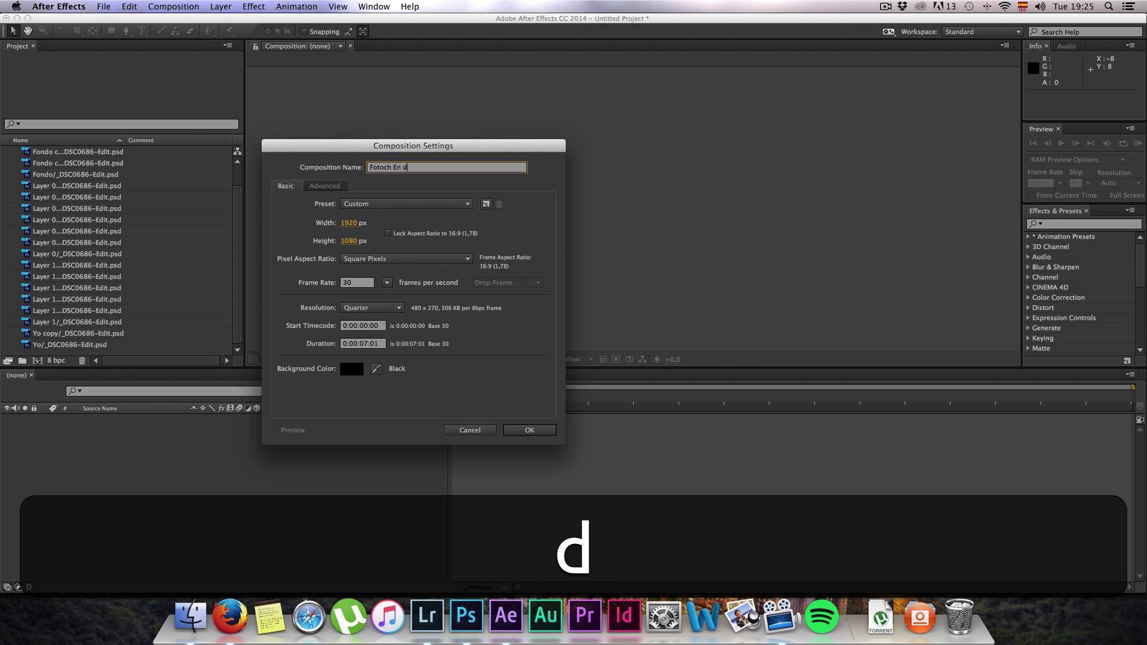
{"action": "type", "text": "och puntoch cincoch"}
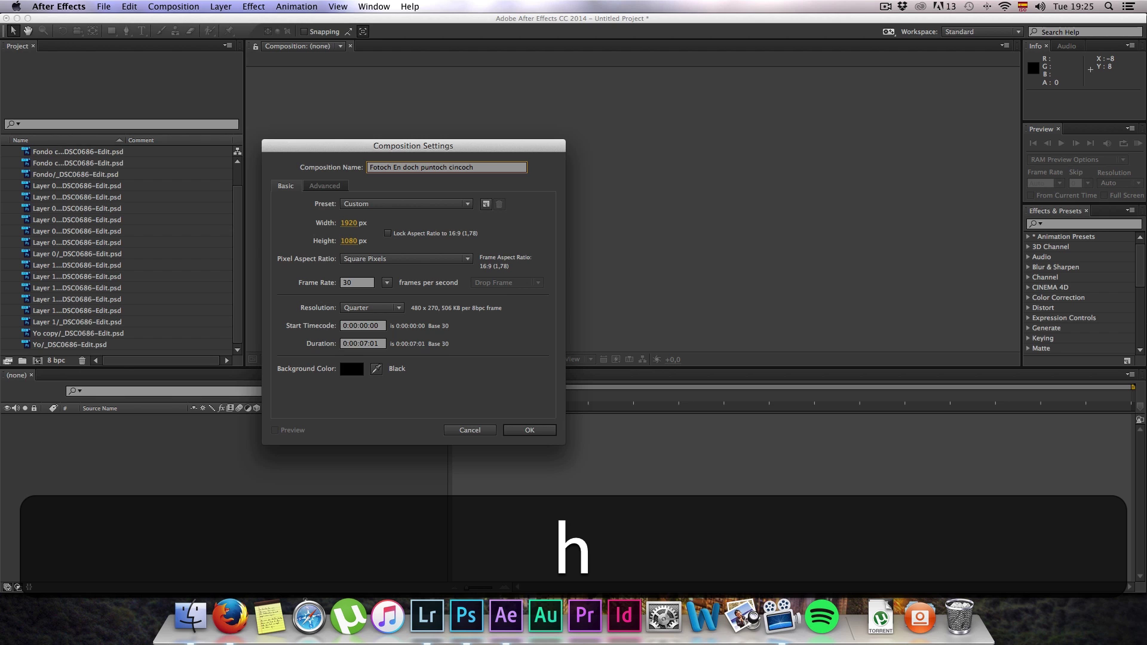
{"action": "key", "text": "Return"}
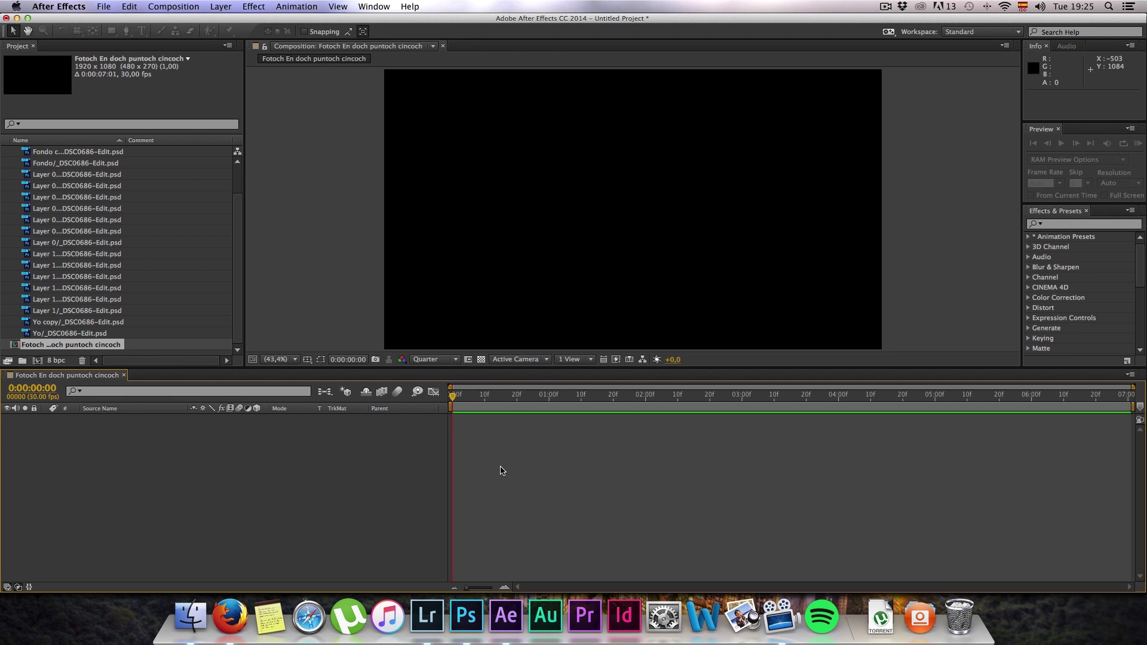
Add all the Photoshop layers, from the first Fondo copy through Yo, to the new composition's timeline
{"action": "scroll", "coordinate": [66, 174], "scroll_direction": "up", "scroll_amount": 2}
{"action": "scroll", "coordinate": [91, 229], "scroll_direction": "down", "scroll_amount": 2}
{"action": "left_click", "coordinate": [85, 334]}
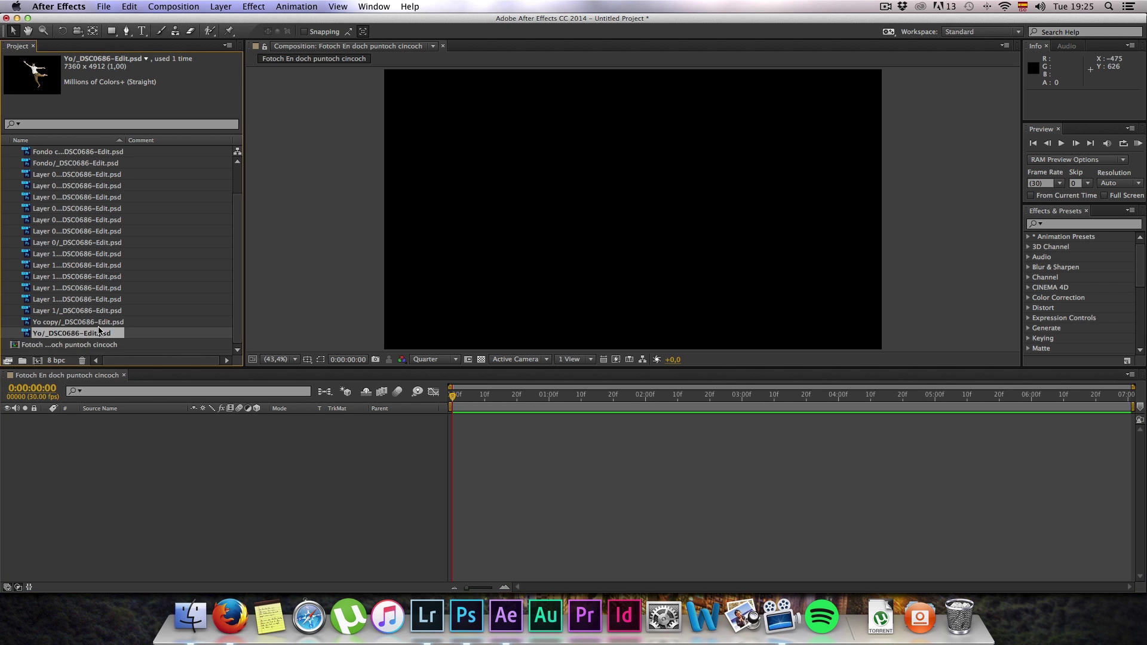
{"action": "scroll", "coordinate": [96, 326], "scroll_direction": "up", "scroll_amount": 2}
{"action": "key", "text": "shift"}
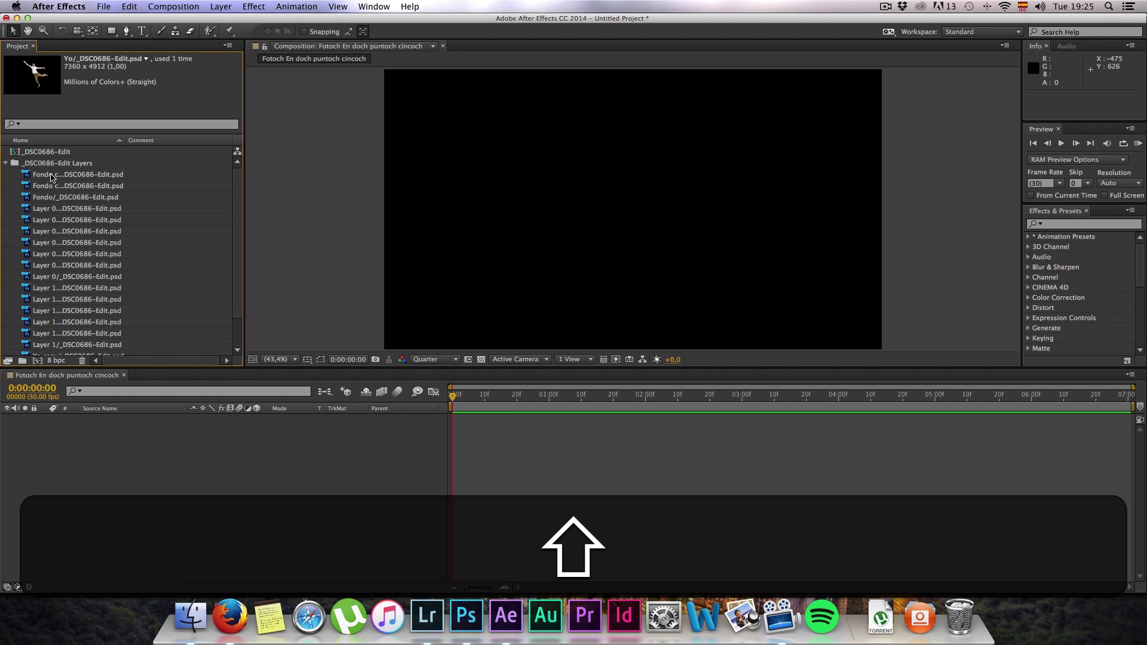
{"action": "left_click", "coordinate": [52, 177], "text": "shift"}
{"action": "left_click_drag", "start_coordinate": [58, 187], "coordinate": [194, 487]}
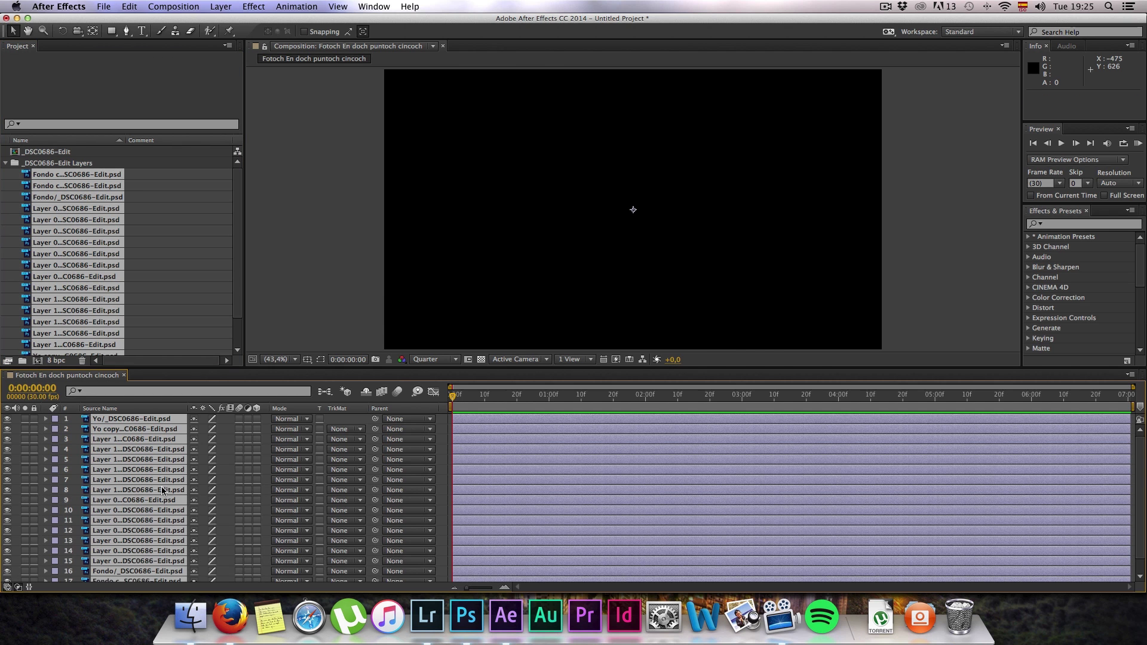
{"action": "scroll", "coordinate": [218, 485], "scroll_direction": "down", "scroll_amount": 1}
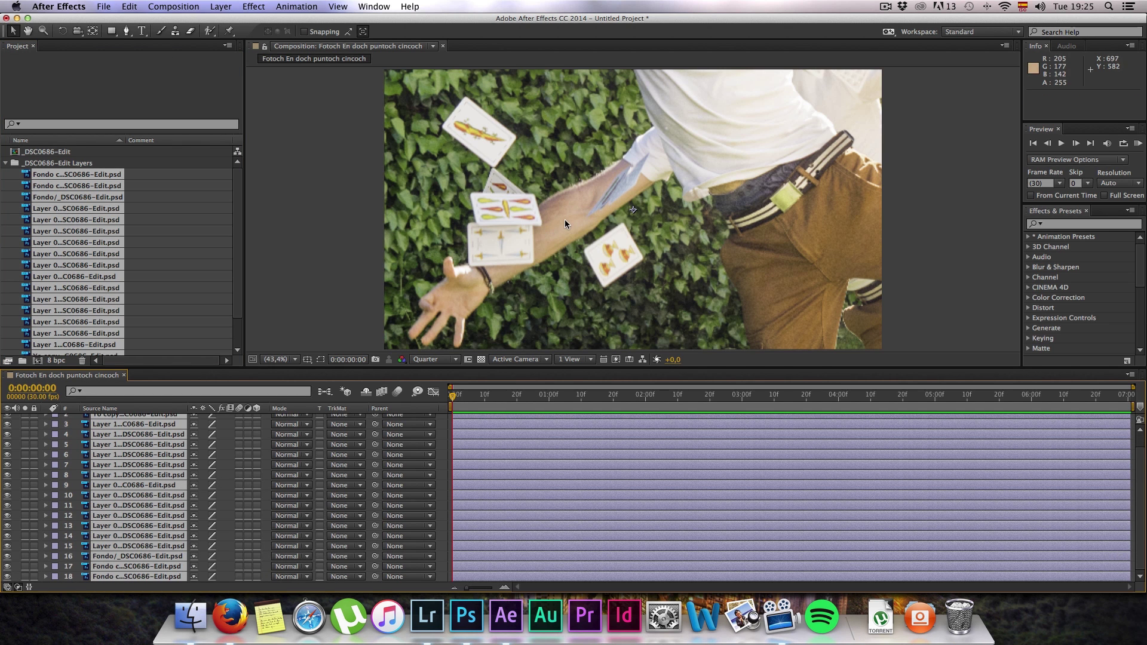
Scale all the selected timeline layers with Fit to Comp Width
{"action": "right_click", "coordinate": [147, 461]}
{"action": "mouse_move", "coordinate": [200, 216]}
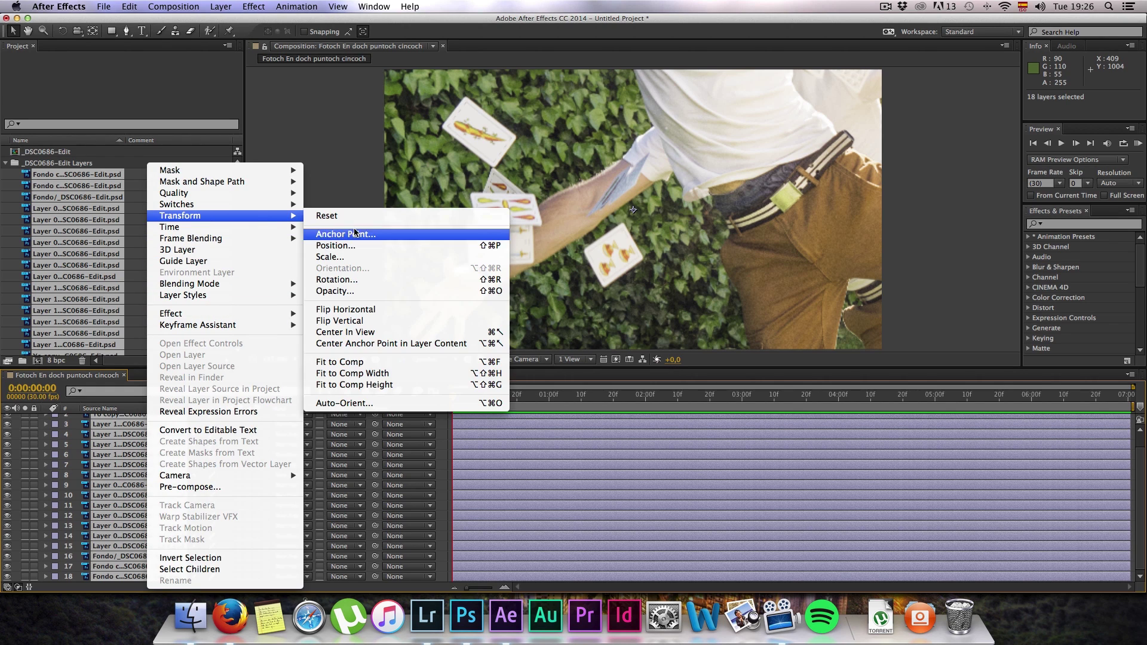
{"action": "left_click", "coordinate": [379, 374]}
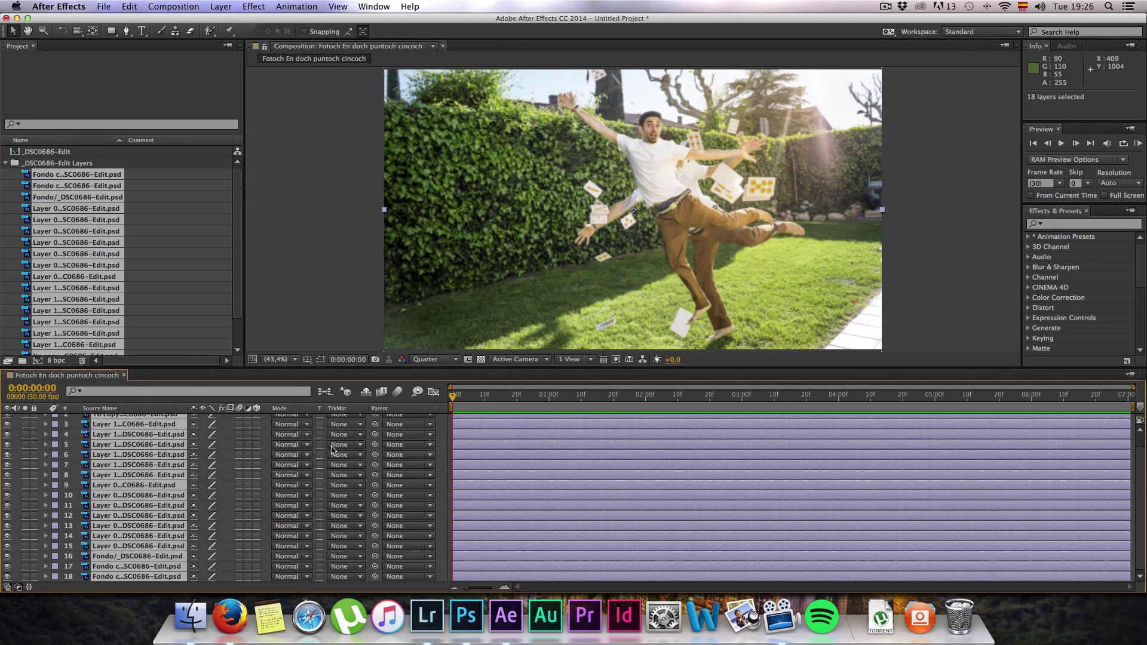
{"action": "left_click", "coordinate": [305, 442]}
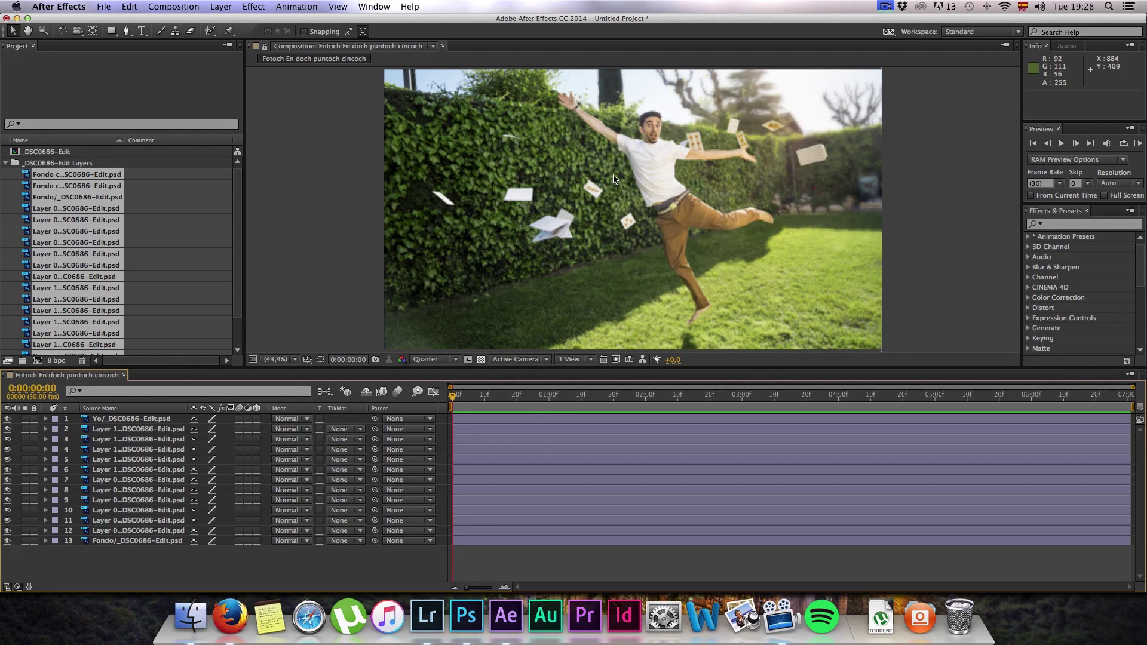
Switch to Lightroom to compare the original photo's colours, and return to After Effects
{"action": "left_click", "coordinate": [427, 615]}
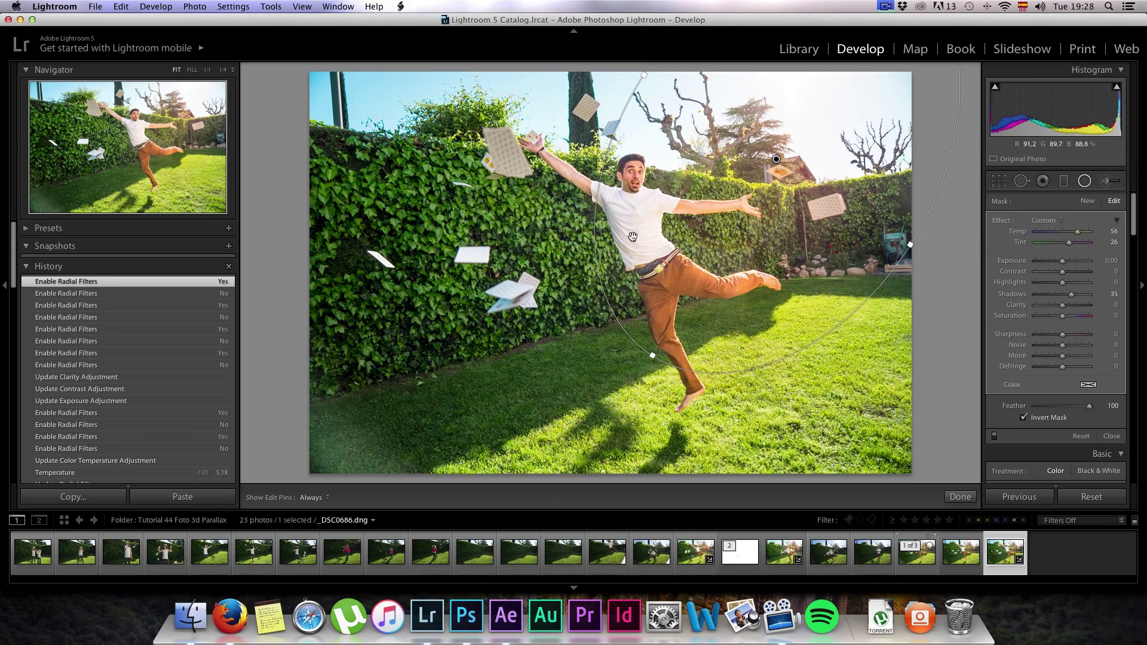
{"action": "left_click", "coordinate": [493, 615]}
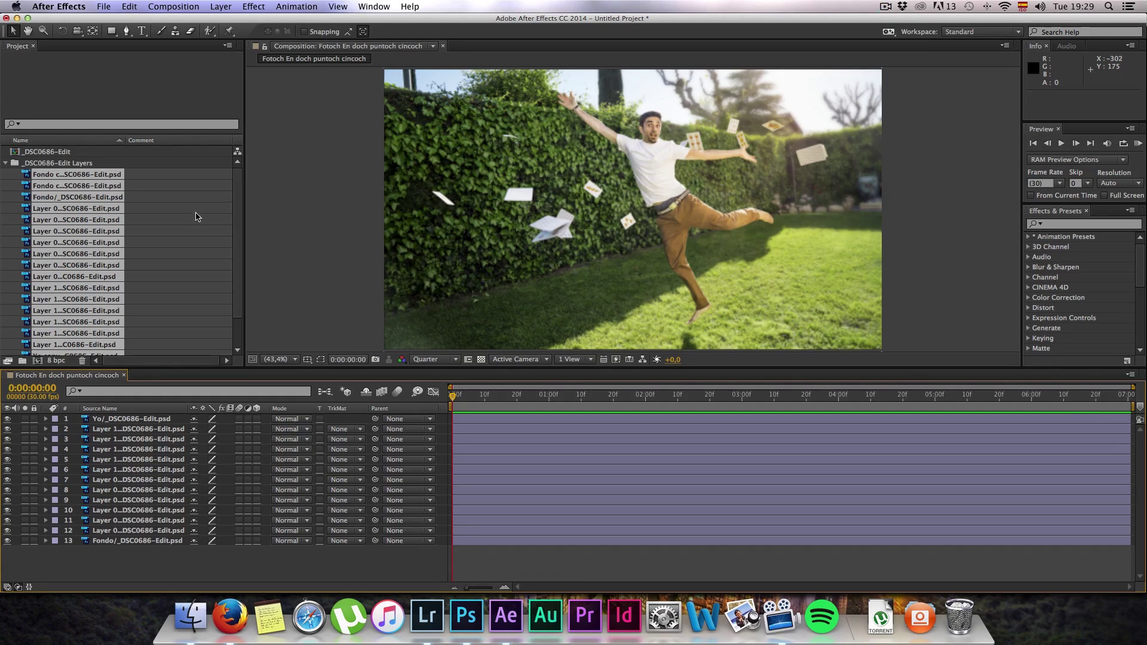
Set the project's colour working space to sRGB IEC61966-2.1 in the project settings
{"action": "left_click", "coordinate": [104, 6]}
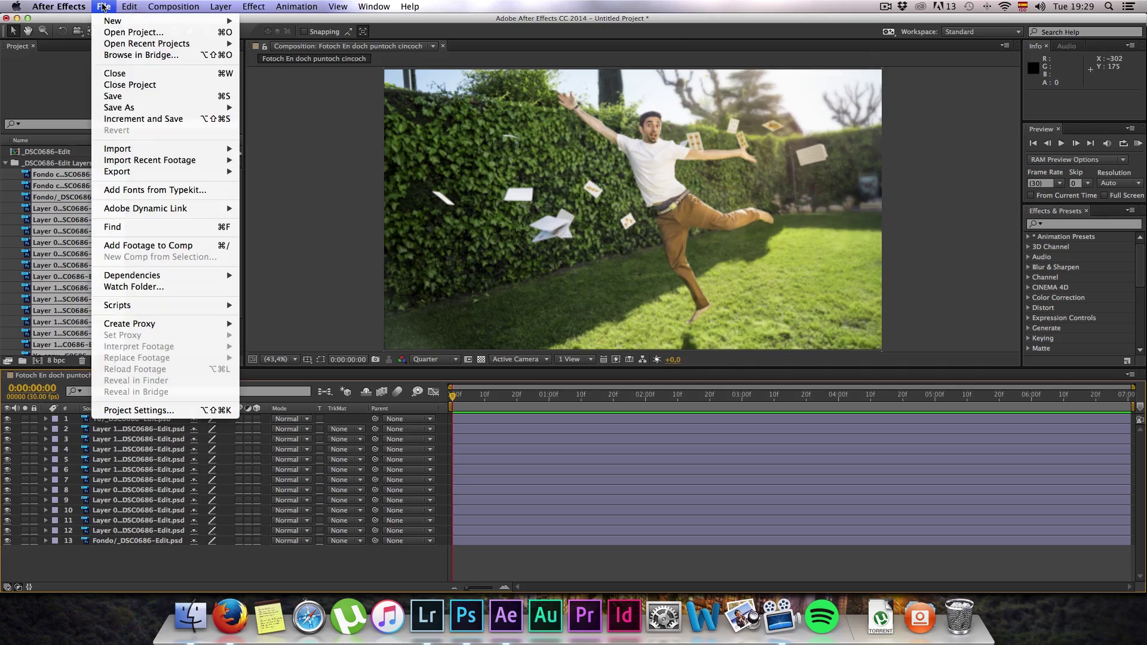
{"action": "left_click", "coordinate": [153, 411]}
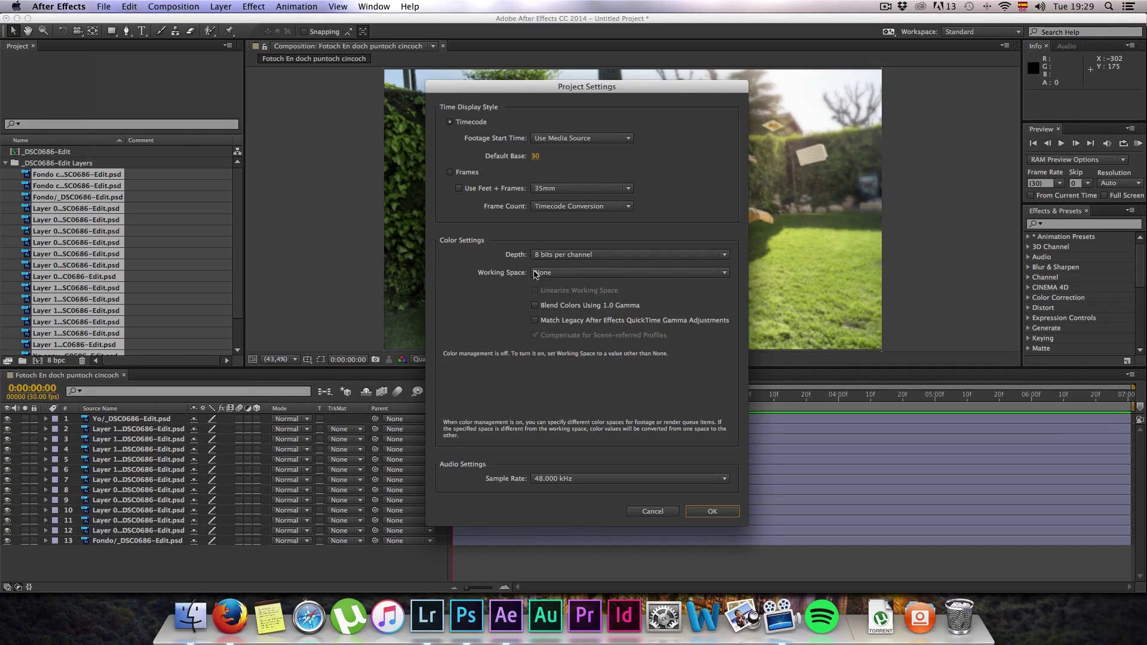
{"action": "left_click", "coordinate": [581, 274]}
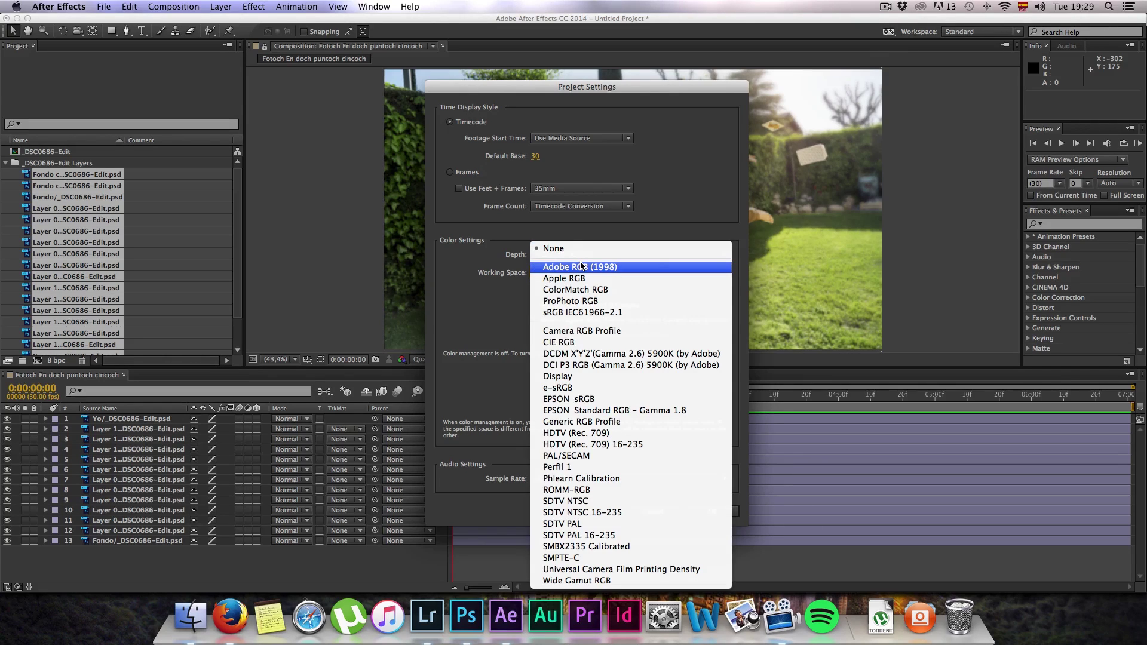
{"action": "left_click", "coordinate": [579, 313]}
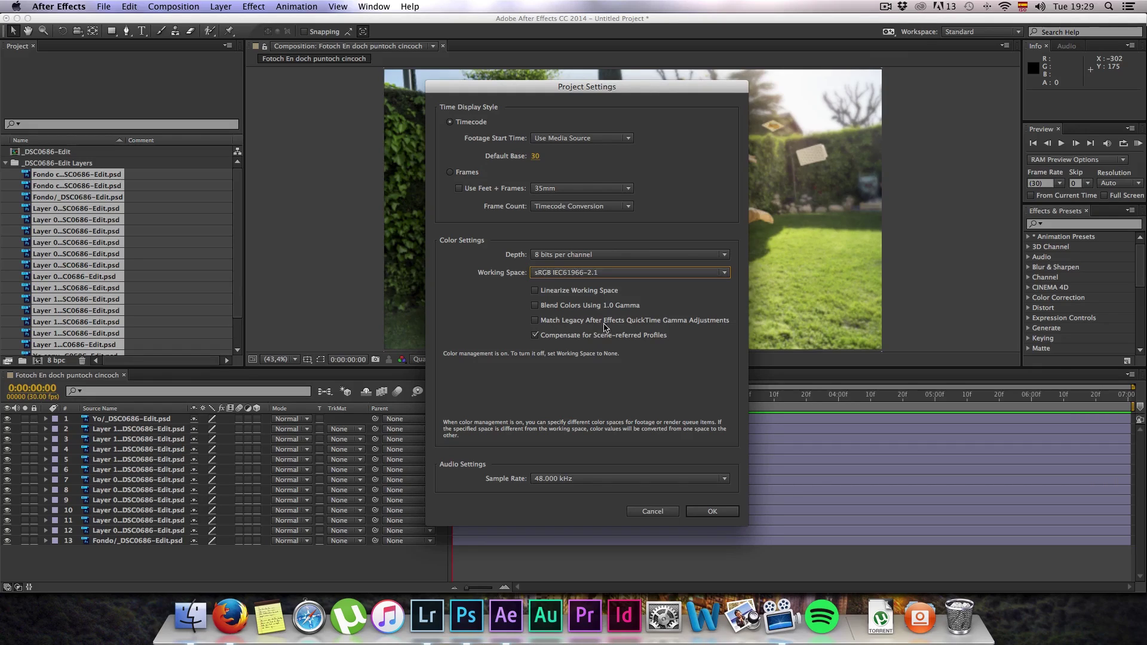
{"action": "left_click", "coordinate": [714, 512]}
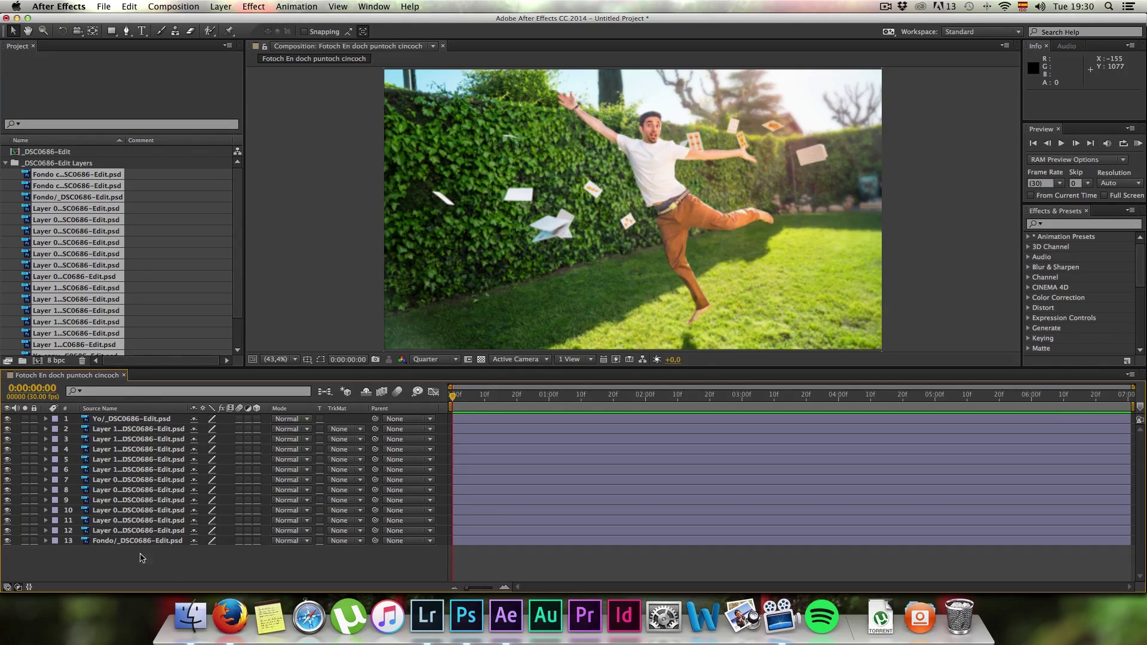
Create a two-node camera with the 50mm preset in the composition, name it "Camorra" and dismiss the 2D layer warning
{"action": "right_click", "coordinate": [179, 561]}
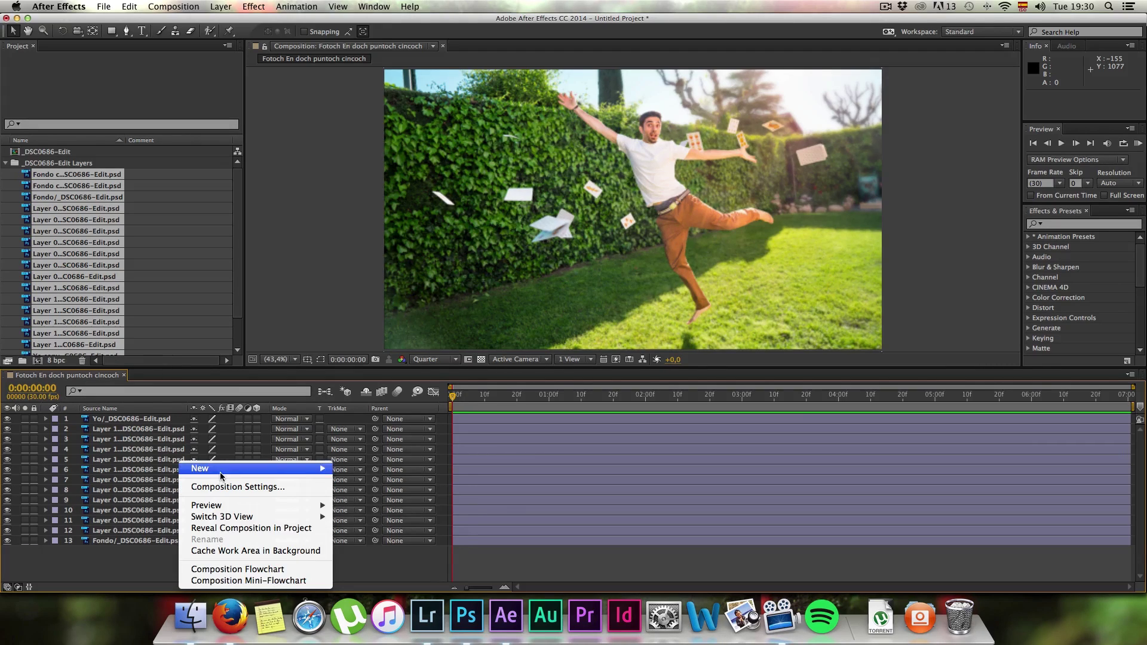
{"action": "mouse_move", "coordinate": [221, 472]}
{"action": "left_click", "coordinate": [364, 522]}
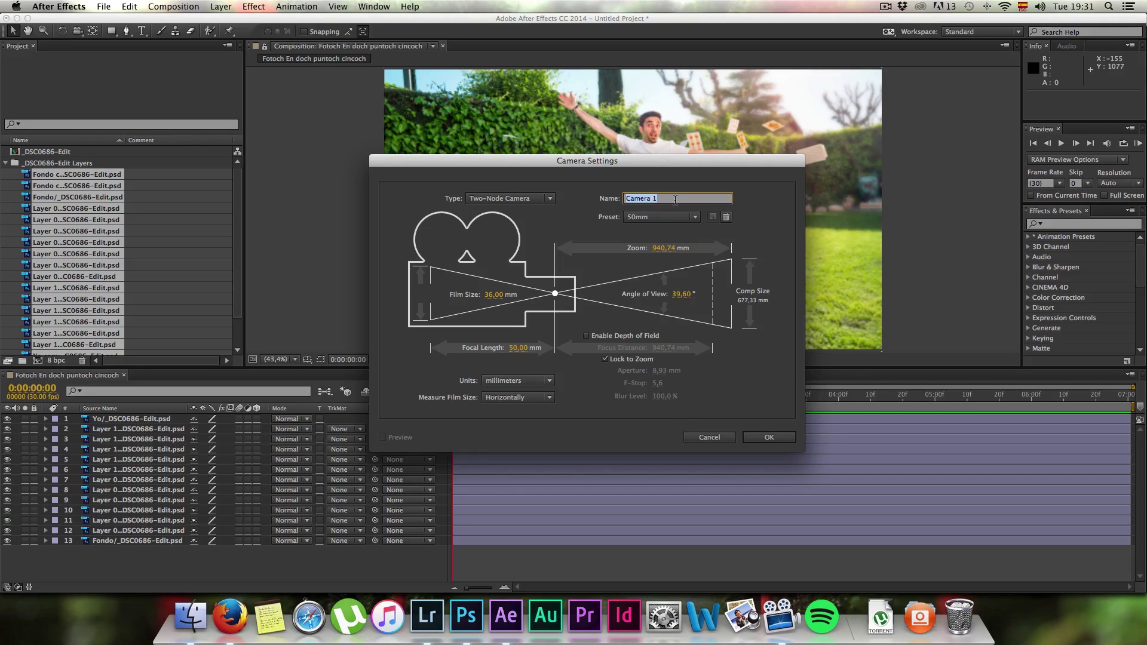
{"action": "type", "text": "Camorra"}
{"action": "left_click", "coordinate": [776, 436]}
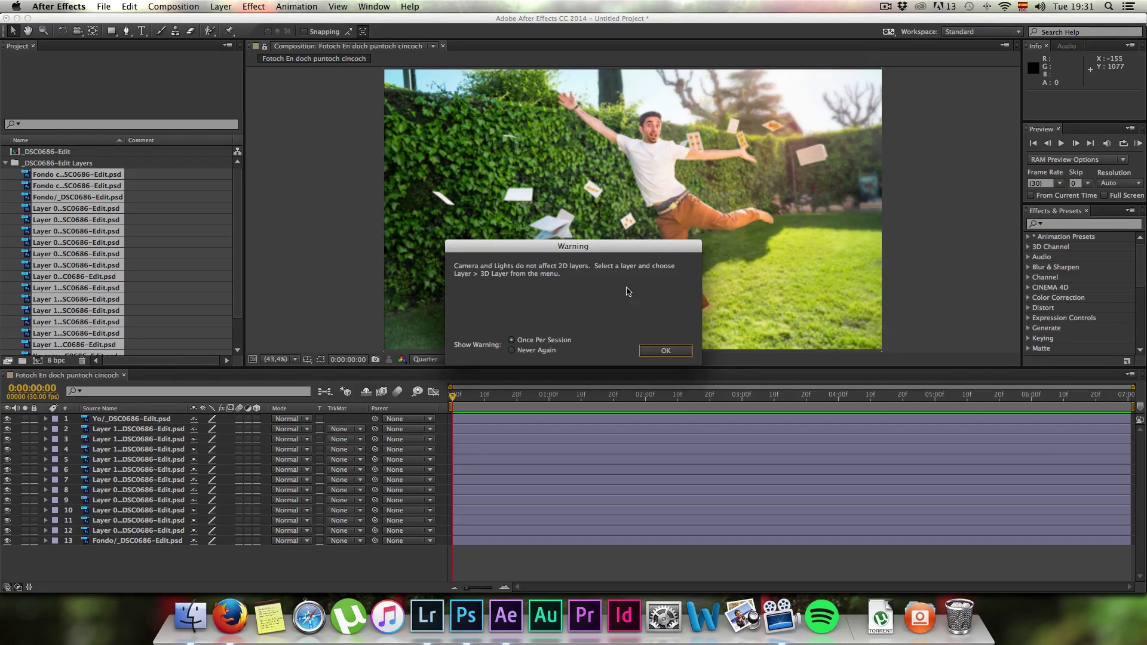
{"action": "left_click", "coordinate": [664, 351]}
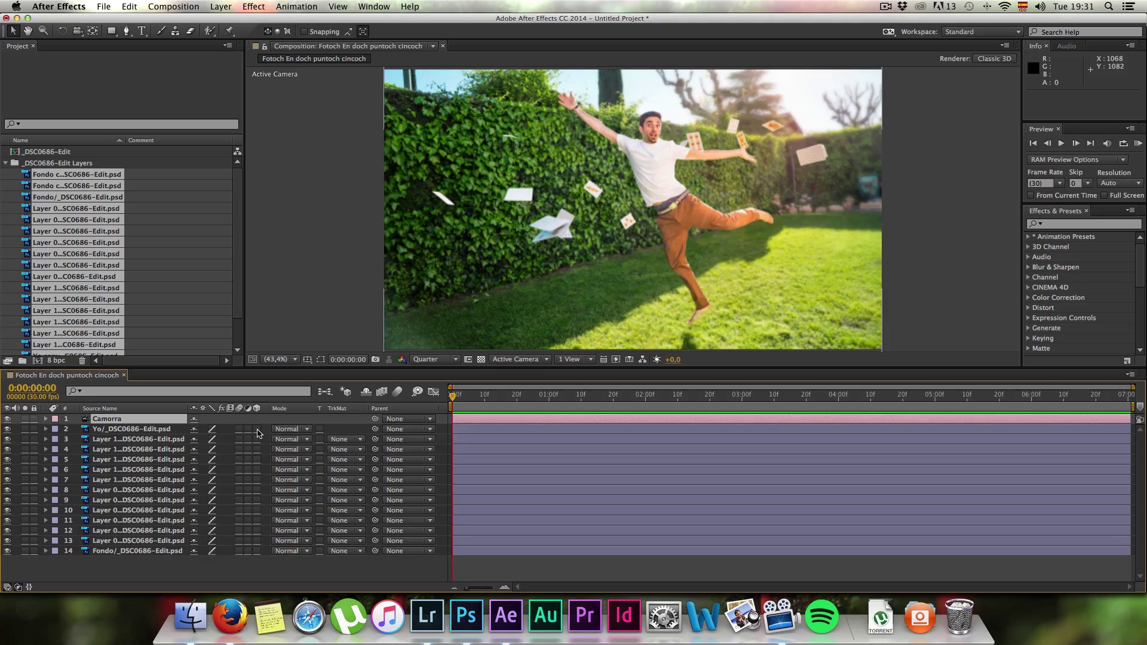
Make all the image layers from Yo through Fondo 3D and switch the composition viewer to 2 Views - Horizontal
{"action": "left_click_drag", "start_coordinate": [257, 430], "coordinate": [258, 553]}
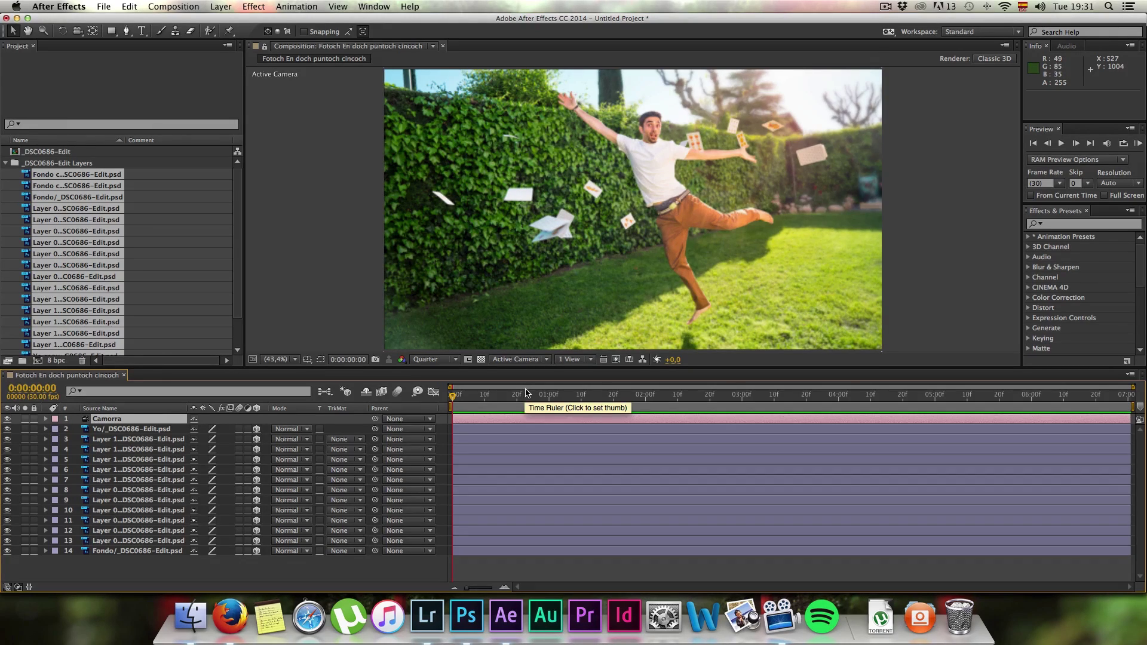
{"action": "left_click", "coordinate": [589, 360]}
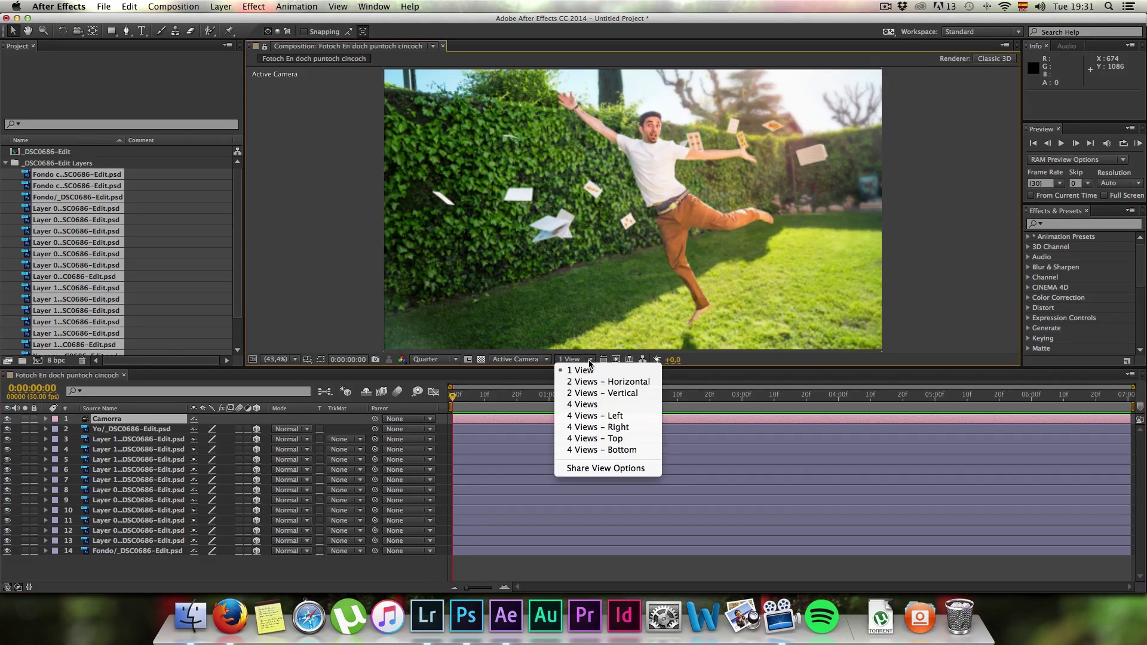
{"action": "left_click", "coordinate": [589, 383]}
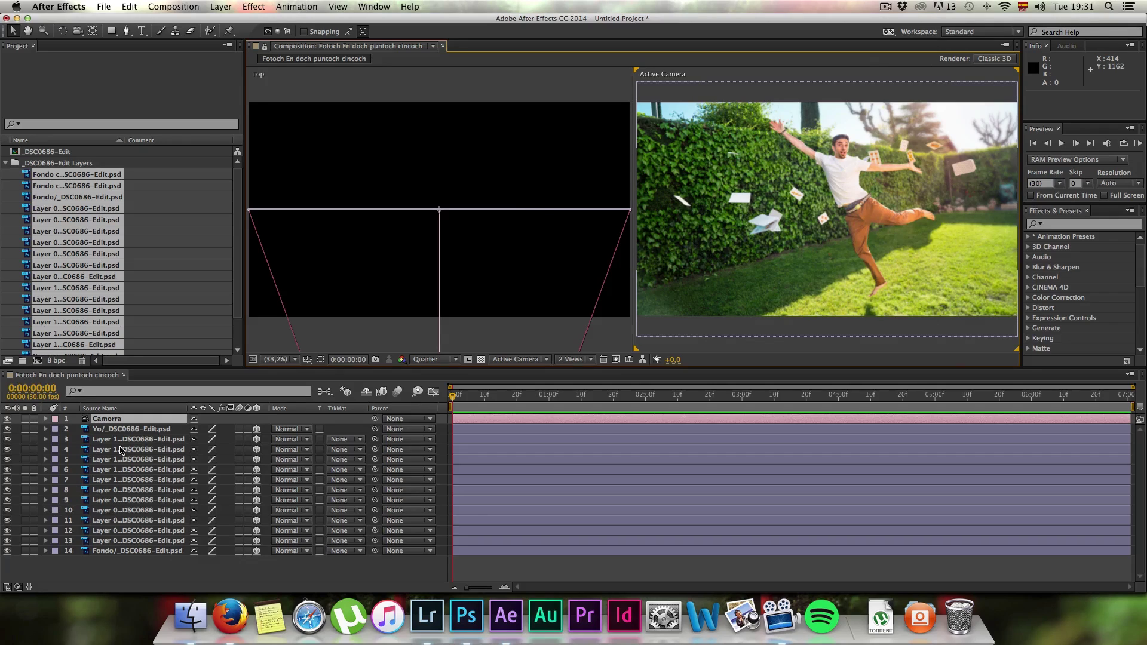
Push the Fondo background layer away from the camera to a Z position of 721
{"action": "left_click", "coordinate": [110, 551]}
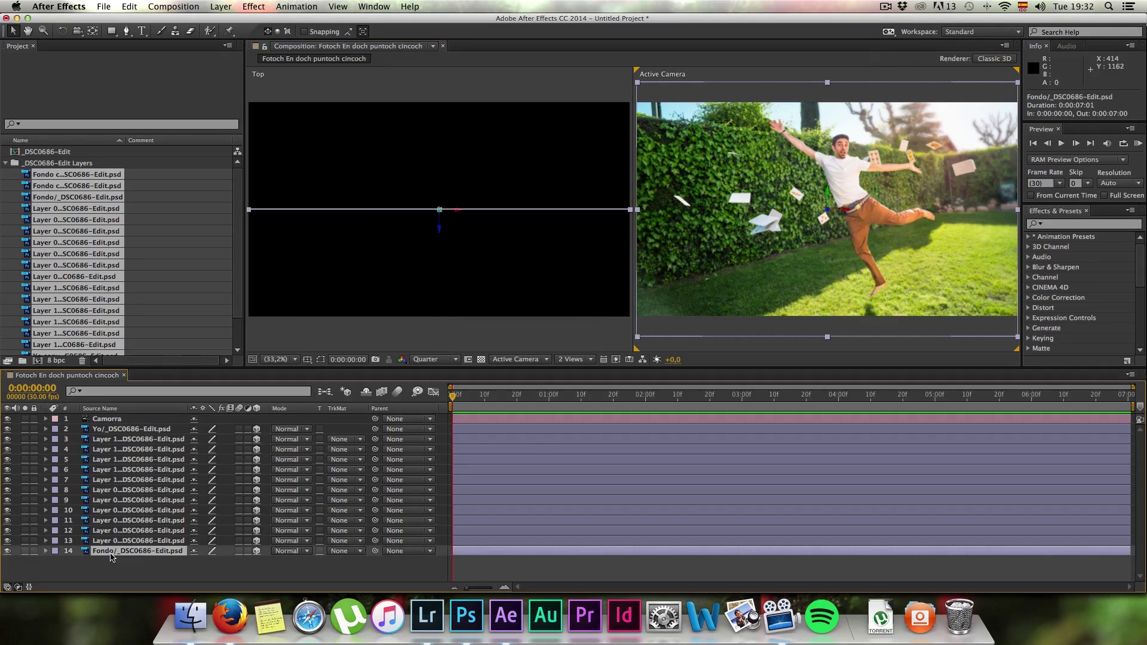
{"action": "key", "text": "p"}
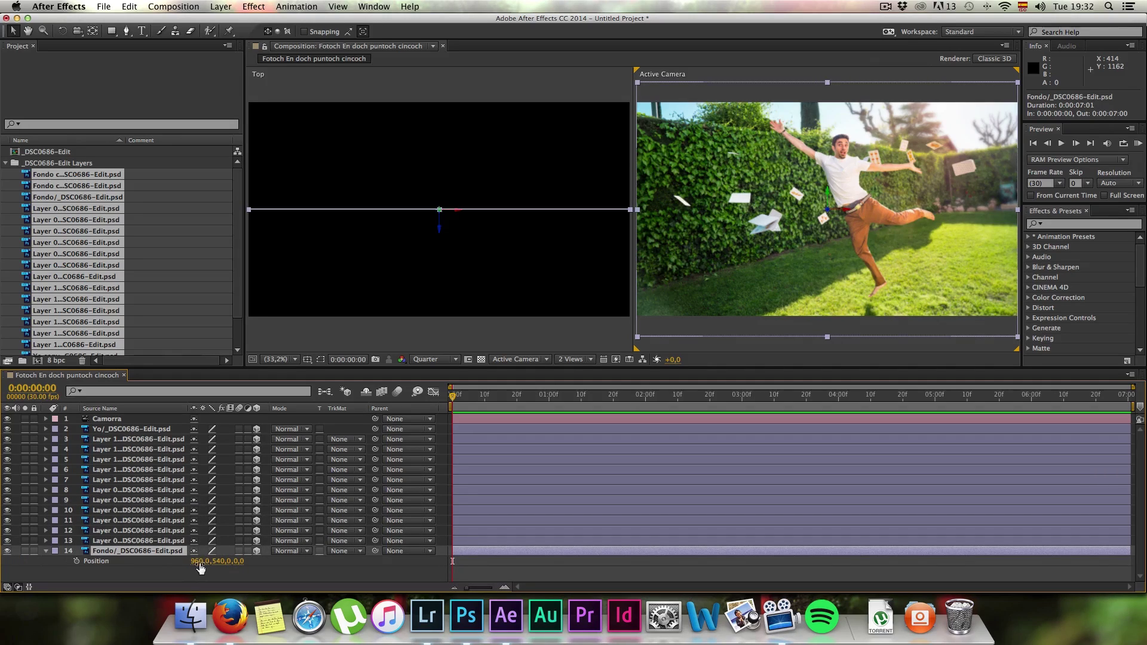
{"action": "left_click_drag", "start_coordinate": [198, 562], "coordinate": [436, 563]}
{"action": "key", "text": "super+z"}
{"action": "key", "text": "super+z"}
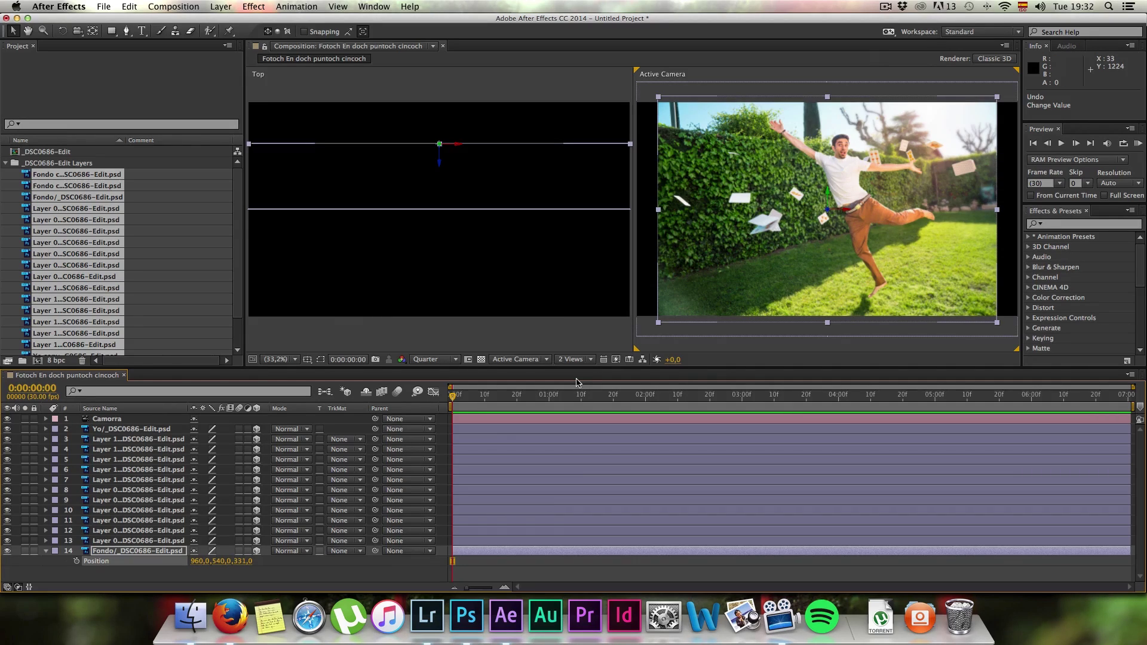
{"action": "left_click_drag", "start_coordinate": [242, 561], "coordinate": [438, 544]}
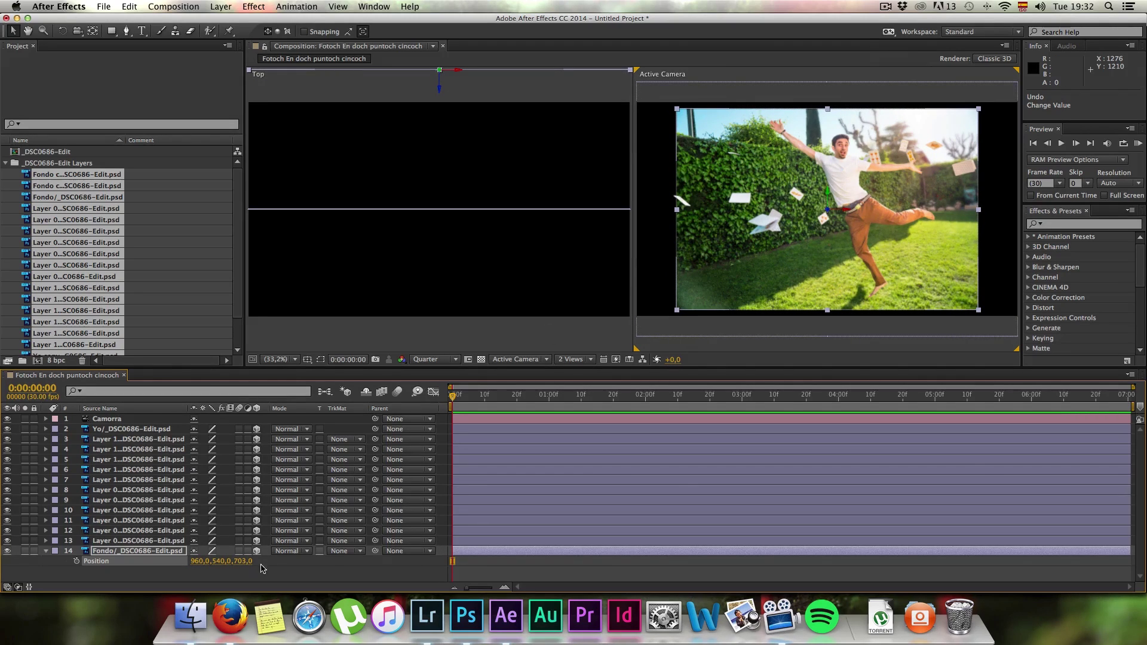
{"action": "left_click_drag", "start_coordinate": [246, 562], "coordinate": [256, 561]}
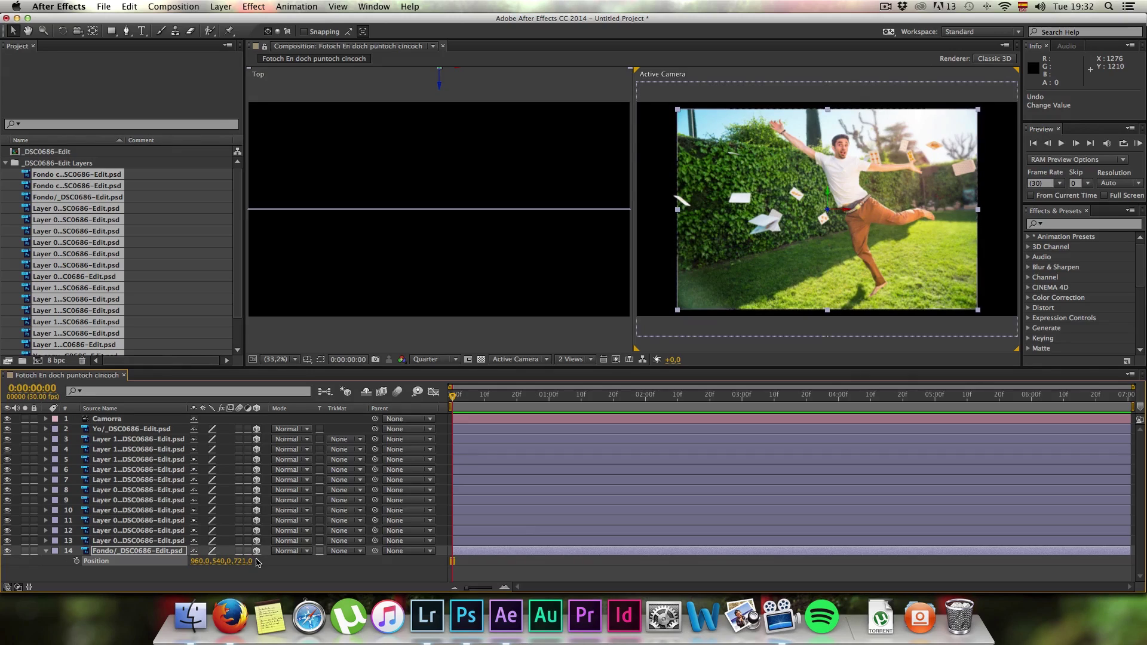
Scale the Fondo layer up to 33.1% to fill the camera frame
{"action": "left_click", "coordinate": [144, 555]}
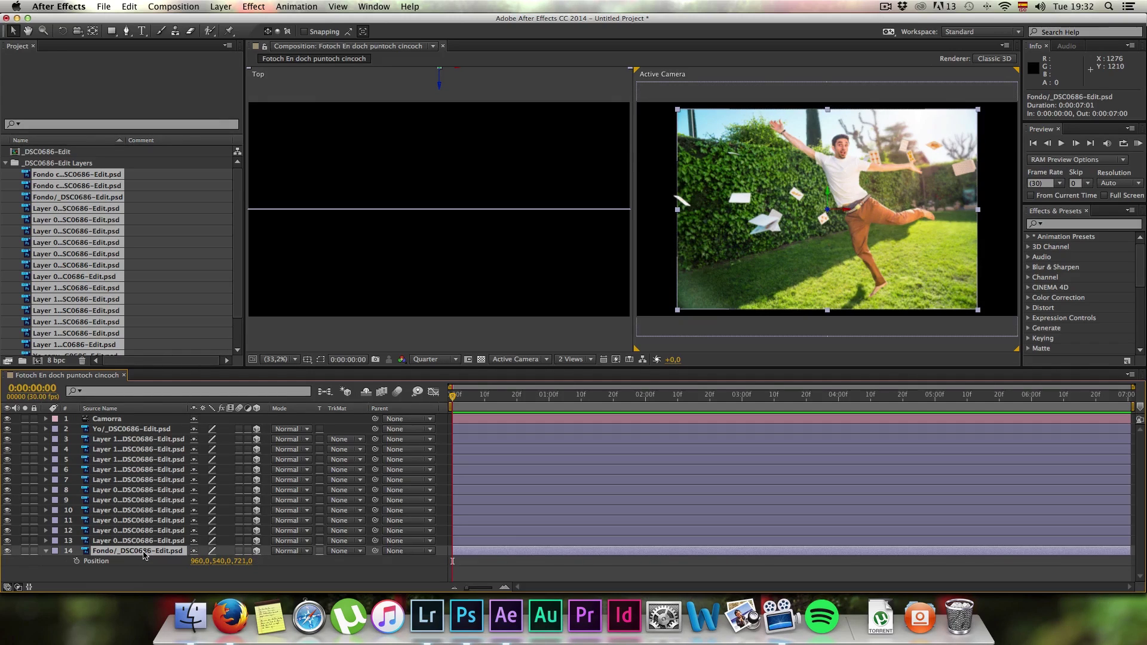
{"action": "key", "text": "s"}
{"action": "left_click_drag", "start_coordinate": [221, 561], "coordinate": [225, 561]}
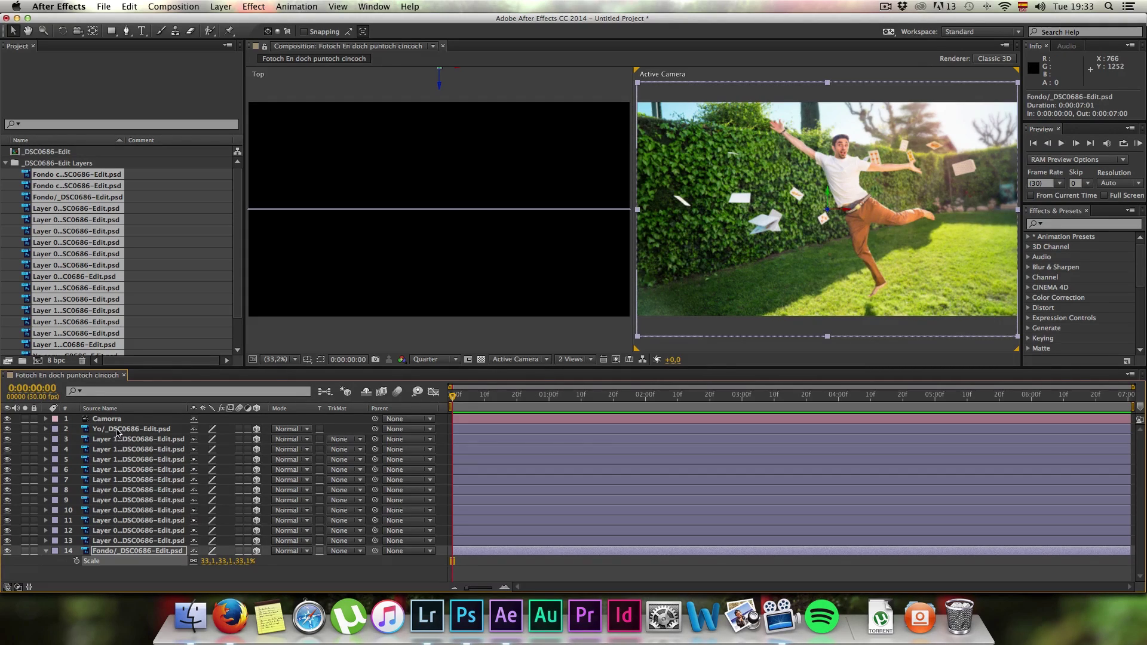
Toggle the visibility of Layer 1 copy, Layer 1 copy 5 and Layer 1 copy 4 to identify which card each contains
{"action": "left_click", "coordinate": [118, 431]}
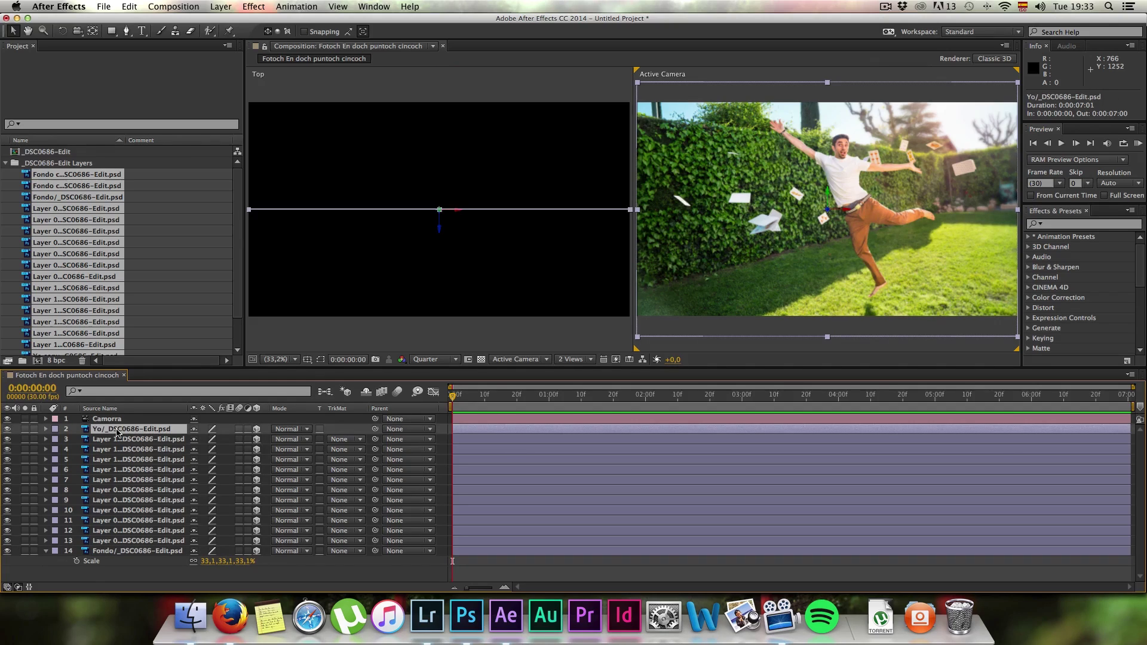
{"action": "left_click", "coordinate": [120, 440]}
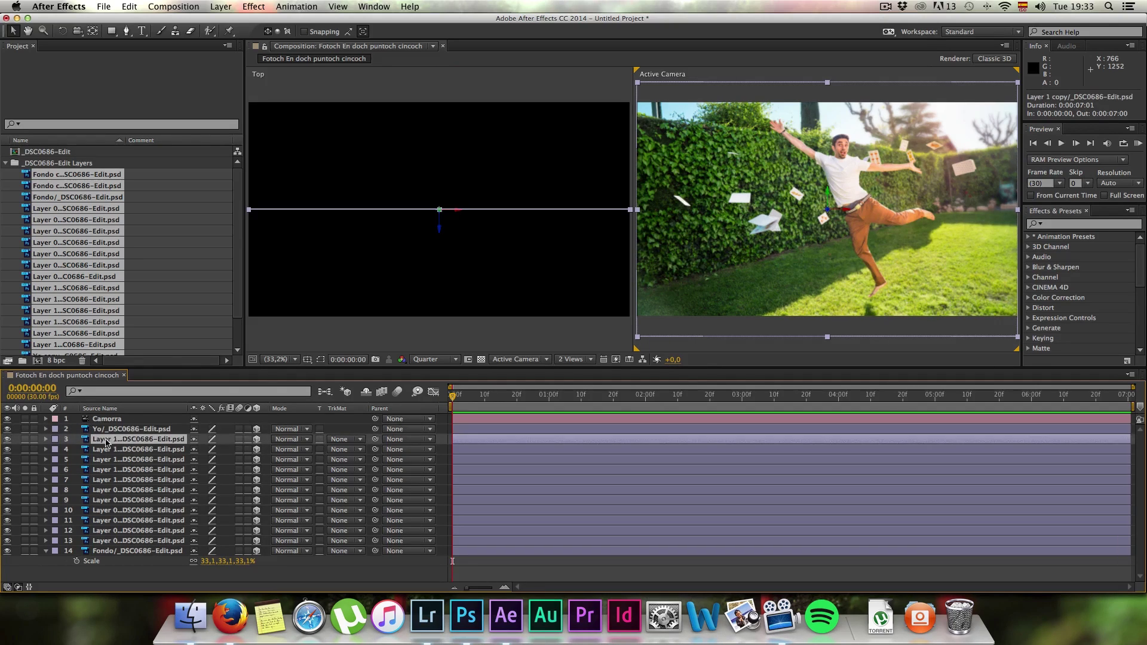
{"action": "left_click", "coordinate": [7, 440]}
{"action": "left_click", "coordinate": [7, 440]}
{"action": "left_click", "coordinate": [8, 441]}
{"action": "left_click", "coordinate": [7, 440]}
{"action": "left_click", "coordinate": [7, 440]}
{"action": "left_click", "coordinate": [7, 440]}
{"action": "left_click", "coordinate": [7, 440]}
{"action": "left_click", "coordinate": [7, 440]}
{"action": "left_click", "coordinate": [100, 451]}
{"action": "left_click", "coordinate": [7, 449]}
{"action": "left_click", "coordinate": [8, 449]}
{"action": "left_click", "coordinate": [7, 449]}
{"action": "left_click", "coordinate": [7, 450]}
{"action": "left_click", "coordinate": [7, 450]}
{"action": "left_click", "coordinate": [7, 449]}
{"action": "left_click", "coordinate": [7, 460]}
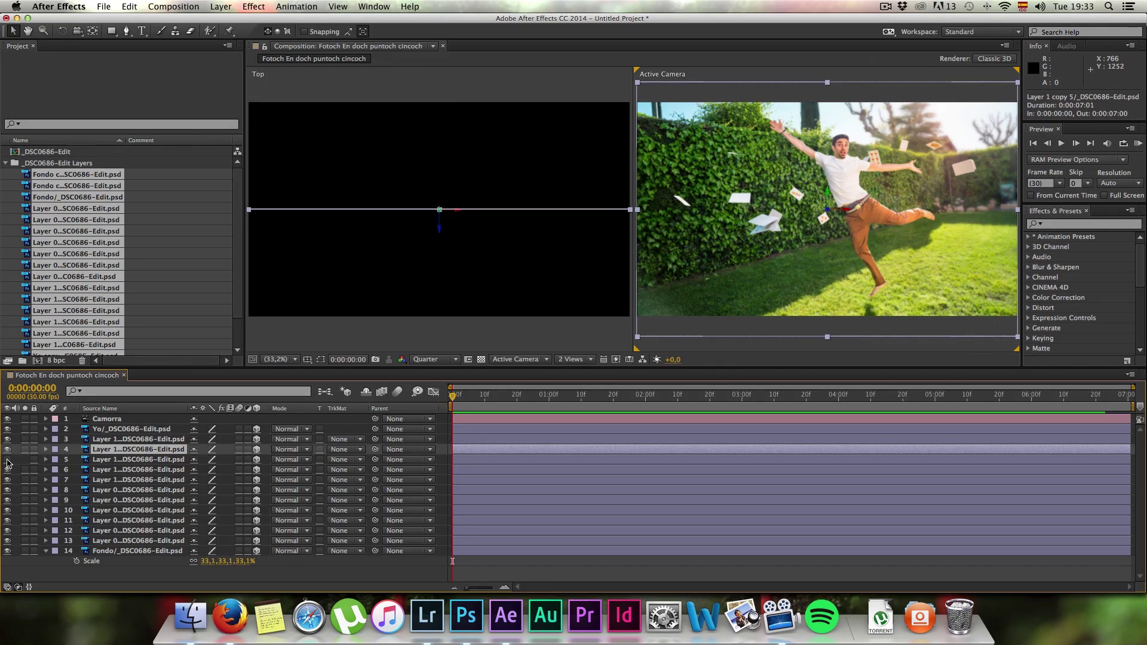
{"action": "left_click", "coordinate": [7, 460]}
{"action": "left_click", "coordinate": [7, 459]}
Try an X Rotation of 35° on Layer 1 copy 4 around its default anchor point, and reset it to 0°
{"action": "left_click", "coordinate": [112, 462]}
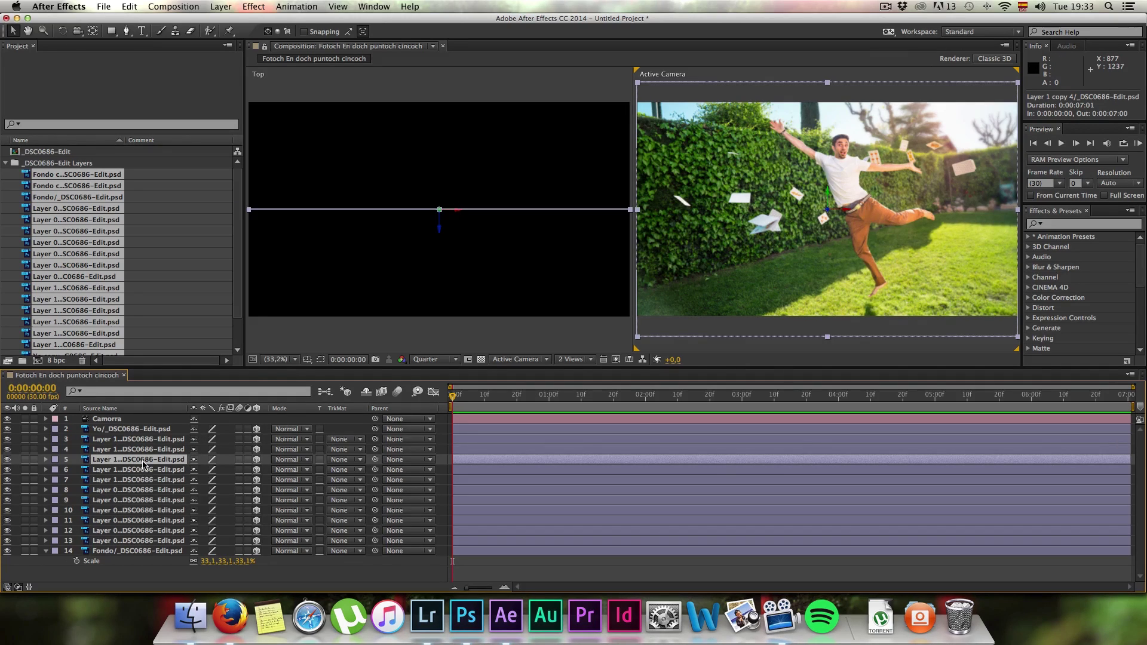
{"action": "key", "text": "r"}
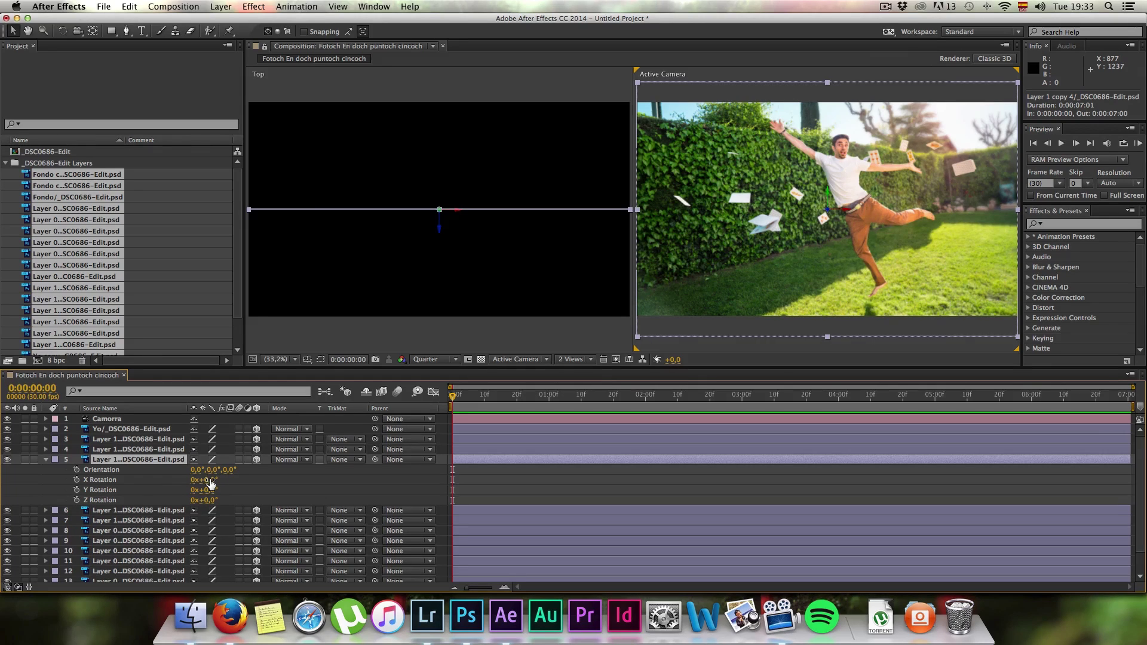
{"action": "left_click_drag", "start_coordinate": [209, 480], "coordinate": [236, 480]}
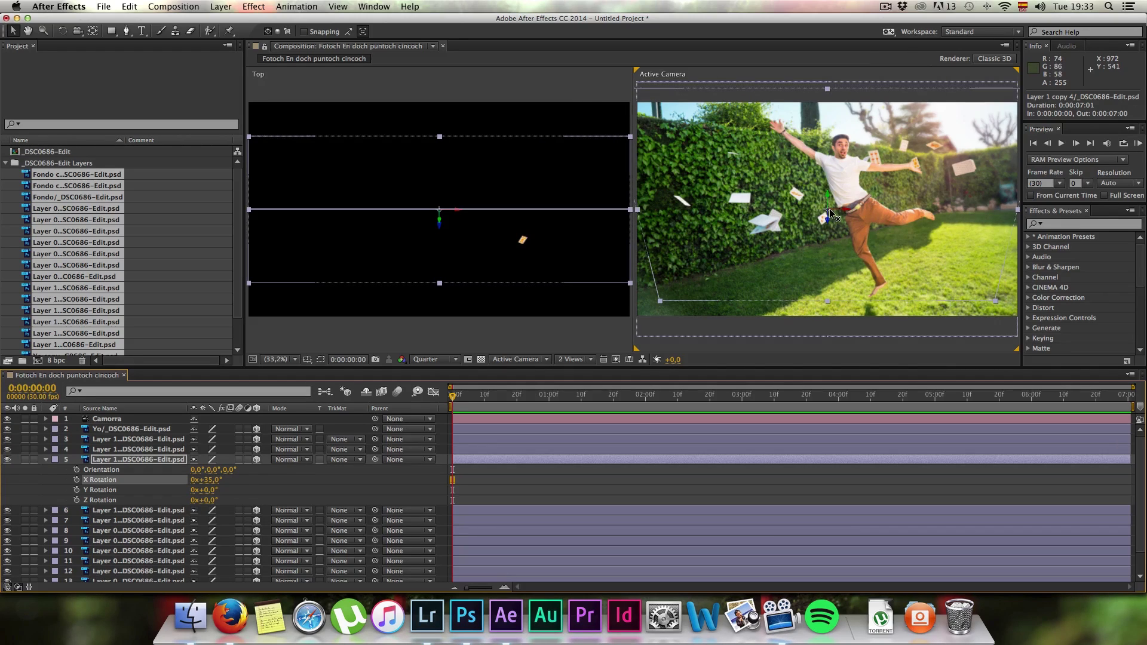
{"action": "left_click", "coordinate": [209, 480]}
{"action": "type", "text": "0"}
{"action": "key", "text": "Return"}
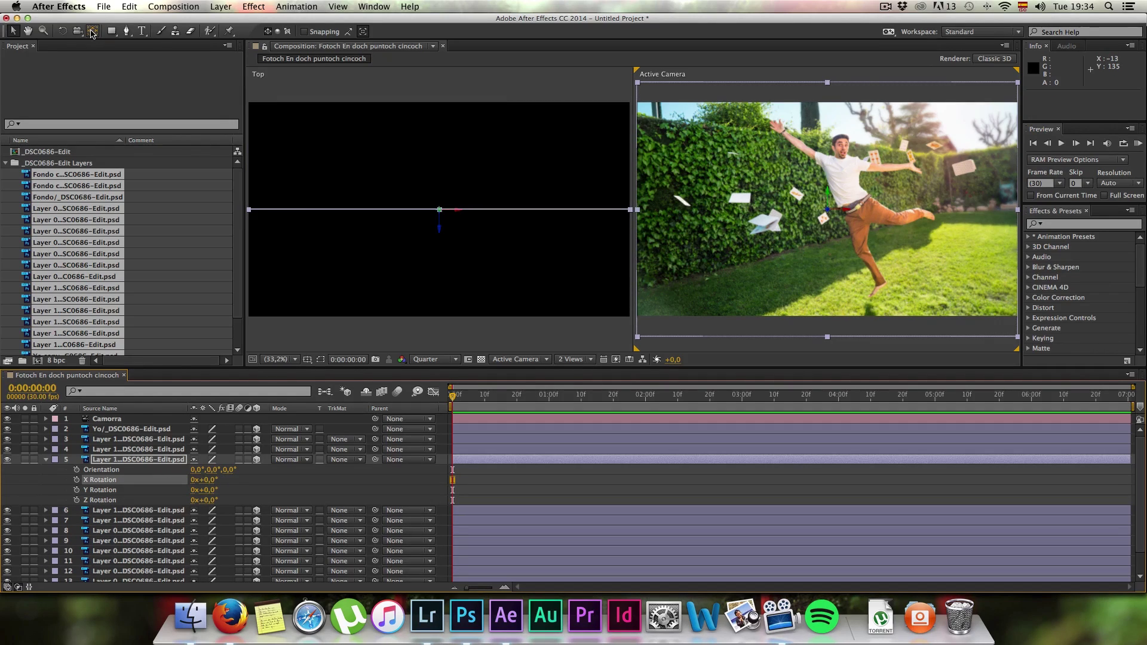
Move the anchor point of Layer 1 copy 4 onto its card beside the man's outstretched hand with the Pan Behind tool
{"action": "left_click", "coordinate": [93, 32]}
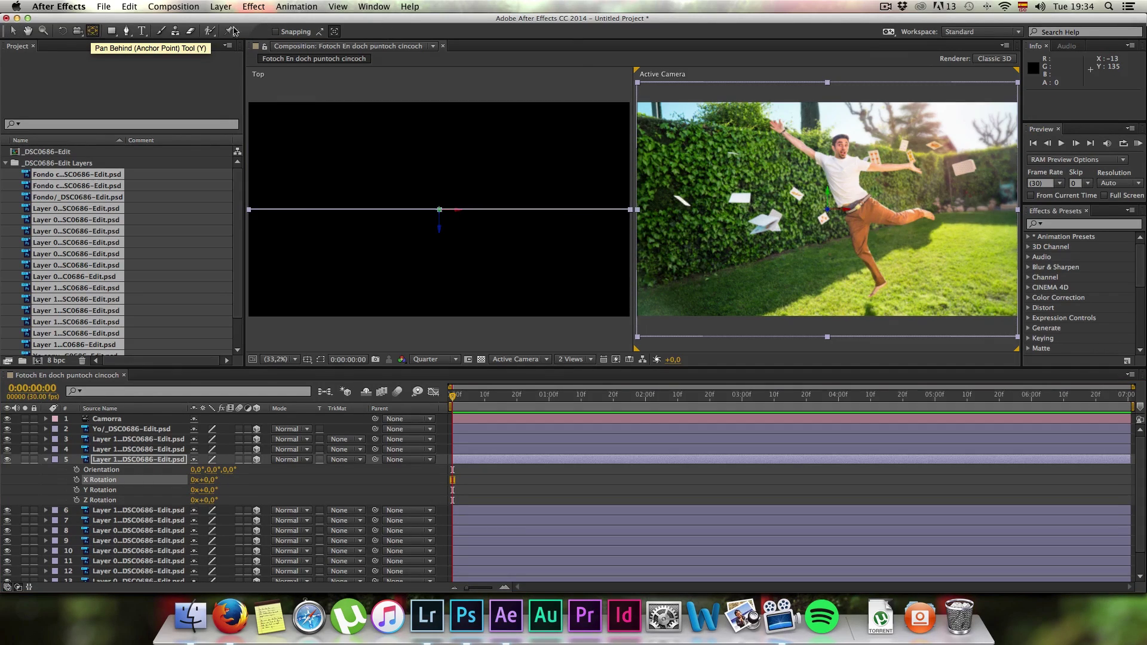
{"action": "left_click_drag", "start_coordinate": [827, 214], "coordinate": [912, 159]}
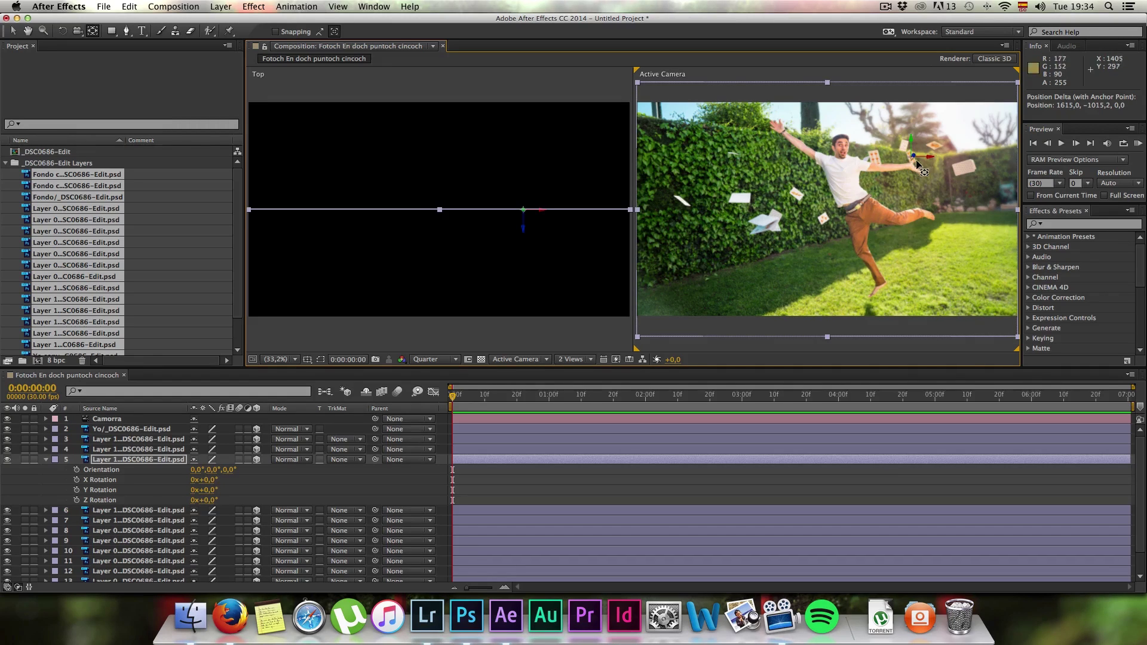
{"action": "key", "text": "alt"}
{"action": "scroll", "coordinate": [915, 156], "scroll_direction": "up", "scroll_amount": 2}
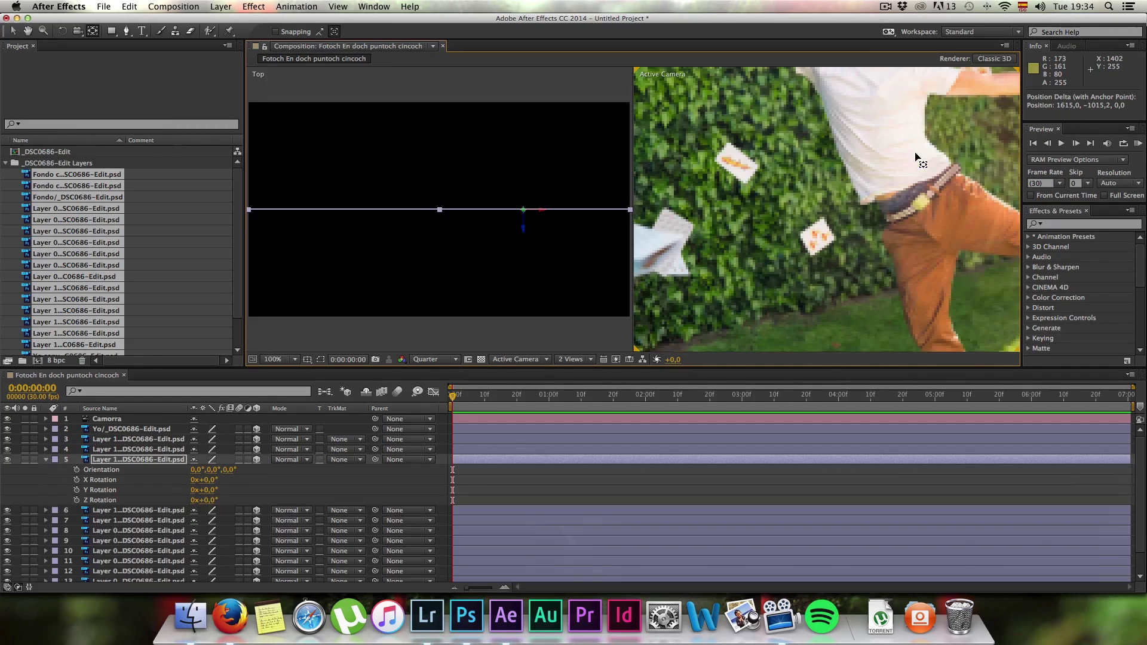
{"action": "scroll", "coordinate": [915, 157], "scroll_direction": "down", "scroll_amount": 1}
{"action": "key", "text": "space"}
{"action": "left_click_drag", "start_coordinate": [937, 139], "coordinate": [861, 157]}
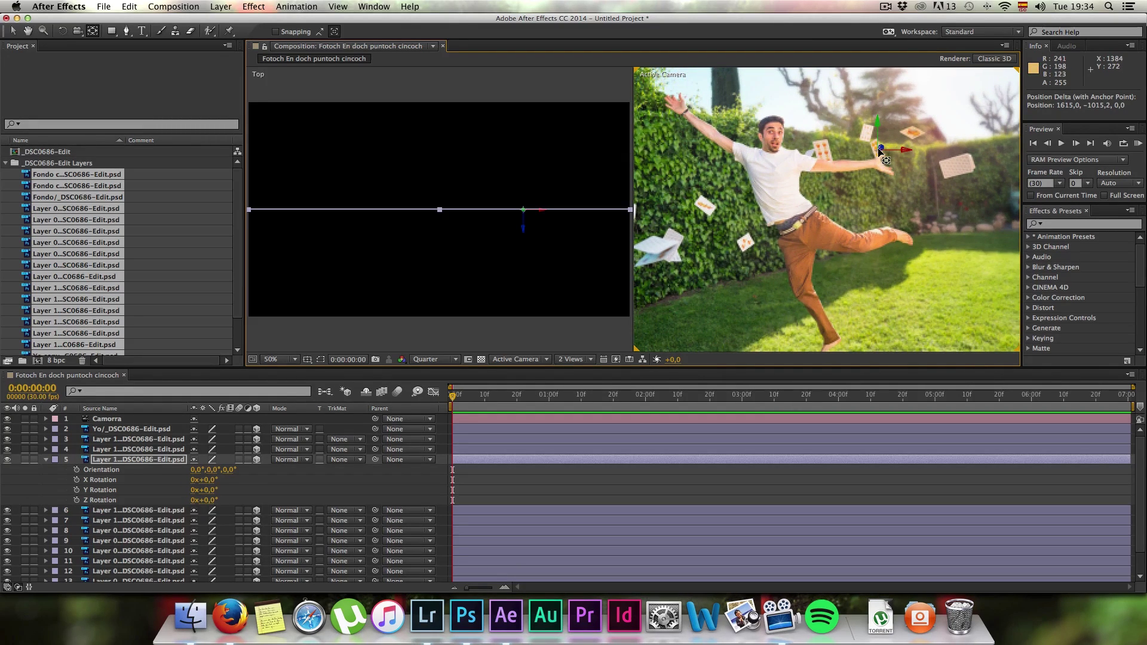
Test the X Rotation of Layer 1 copy 4 around its relocated anchor point, and reset it to 0°
{"action": "left_click", "coordinate": [122, 464]}
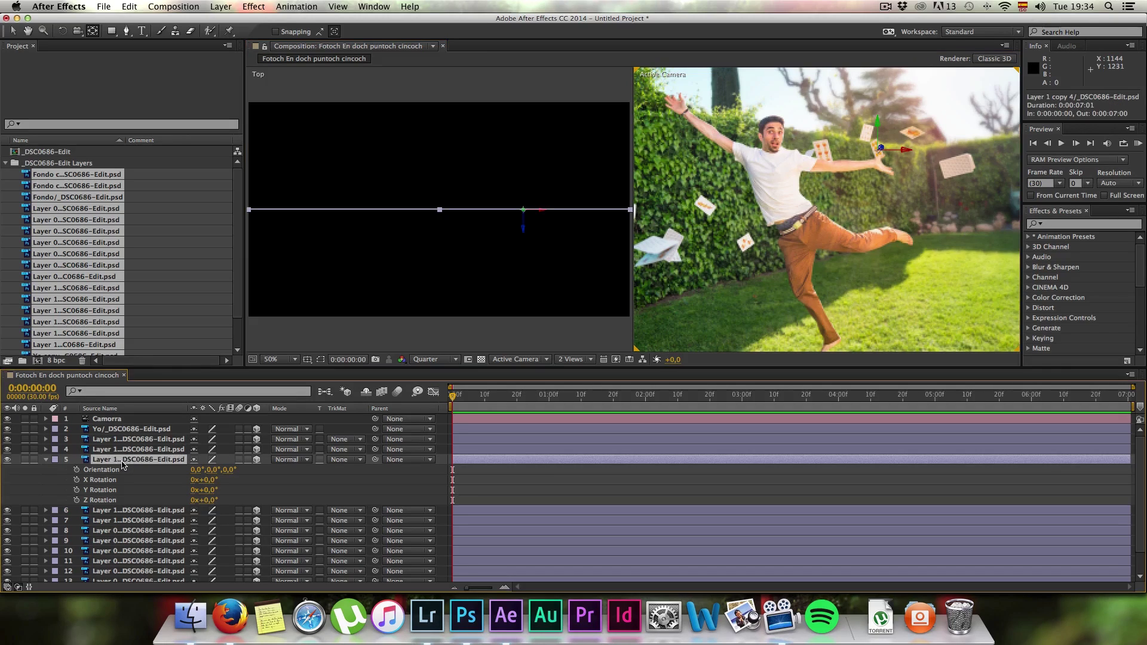
{"action": "left_click_drag", "start_coordinate": [206, 480], "coordinate": [235, 476]}
{"action": "left_click", "coordinate": [206, 479]}
{"action": "type", "text": "0"}
{"action": "key", "text": "Return"}
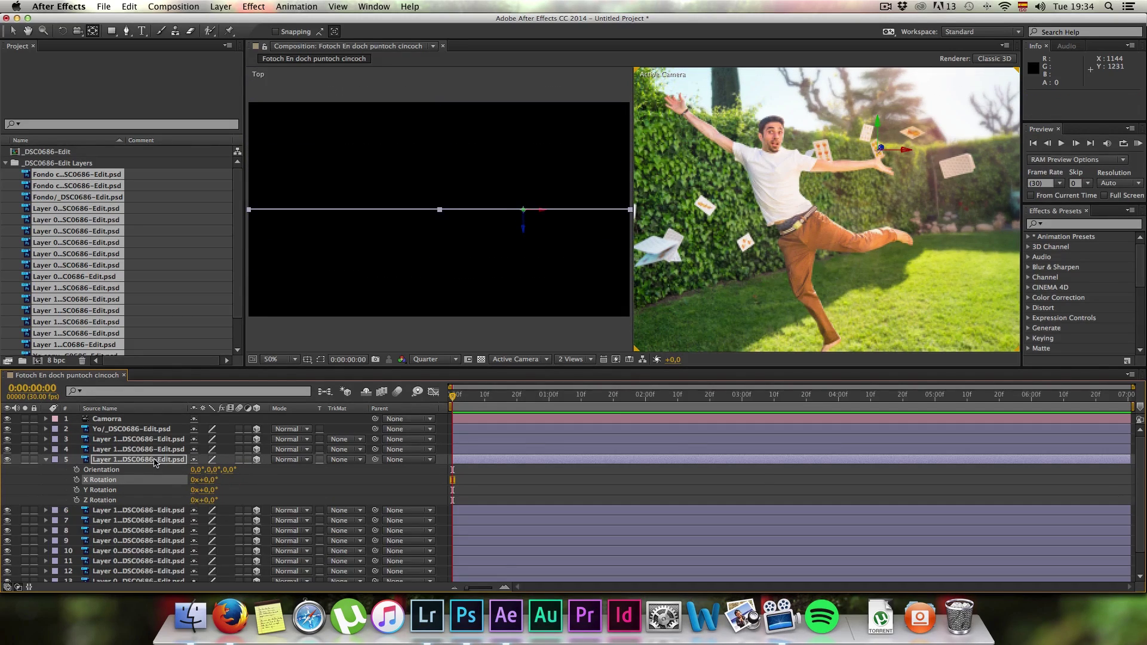
Move Layer 1 copy 4 forward to a Z position of -349 and set its scale to 40.1%
{"action": "left_click", "coordinate": [154, 460]}
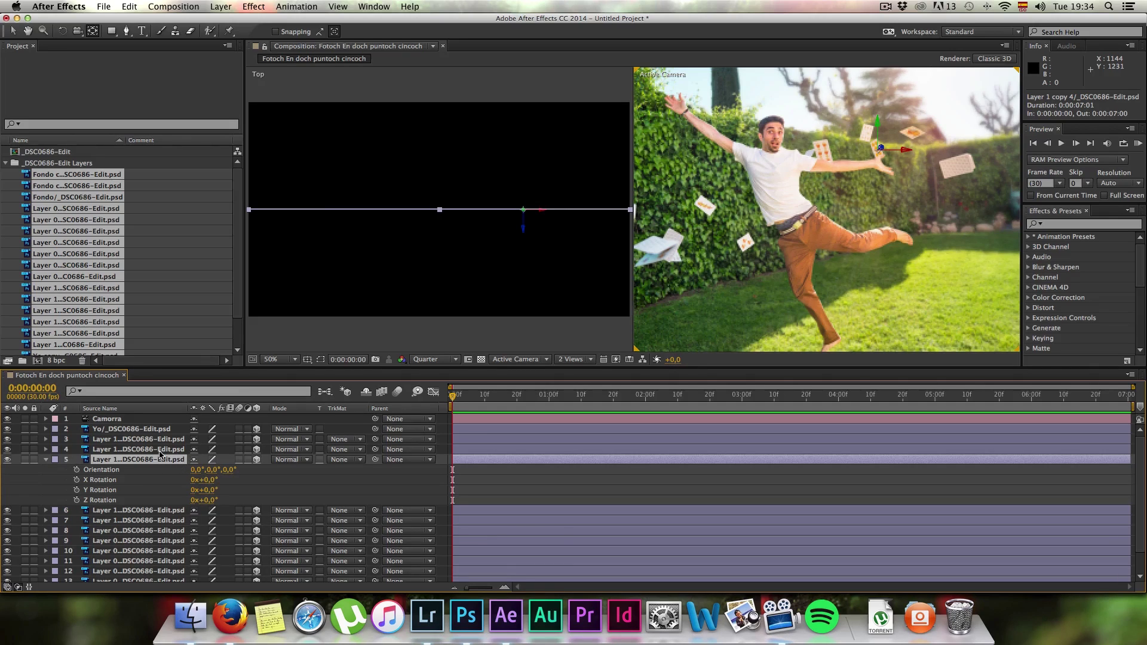
{"action": "key", "text": "p"}
{"action": "left_click_drag", "start_coordinate": [235, 474], "coordinate": [28, 468]}
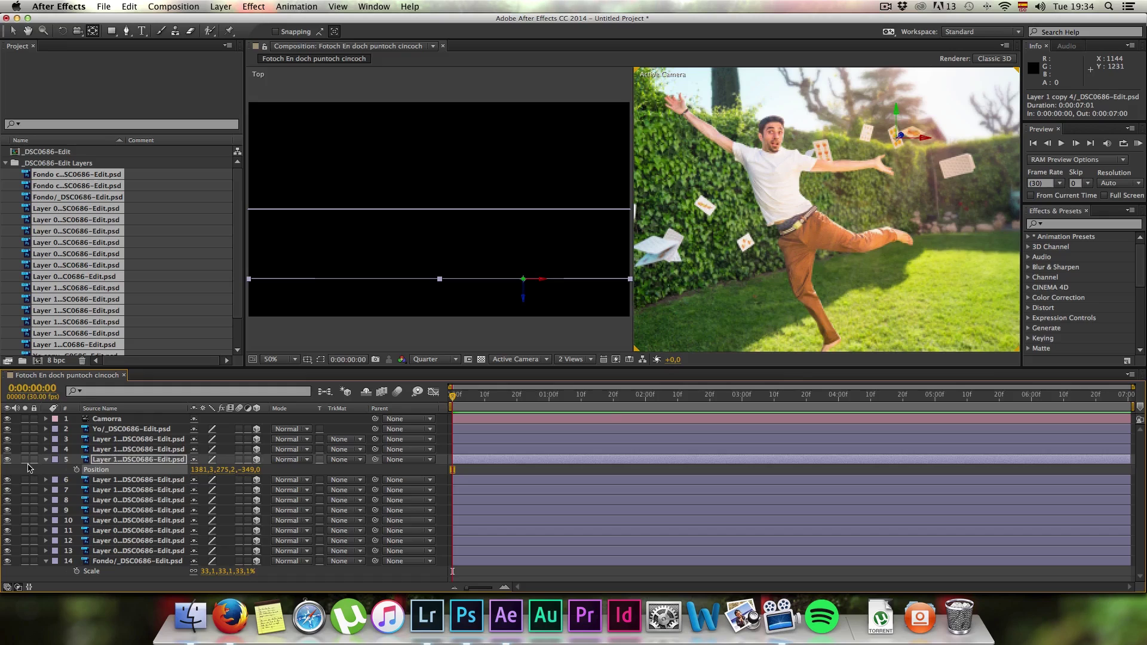
{"action": "key", "text": "s"}
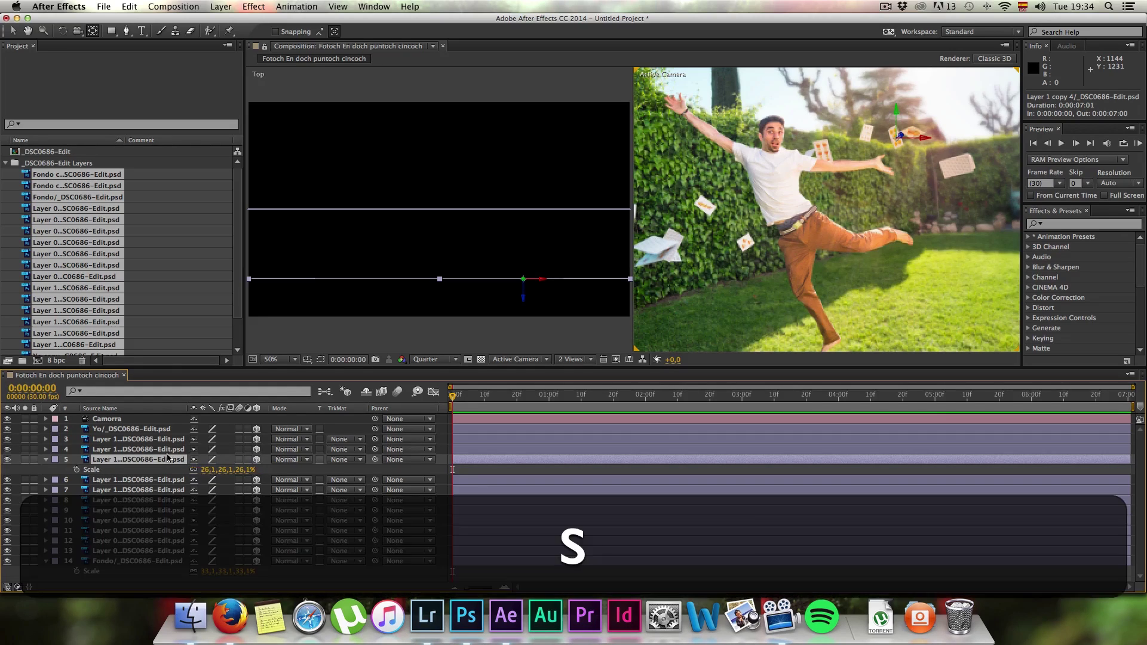
{"action": "left_click_drag", "start_coordinate": [246, 471], "coordinate": [251, 470]}
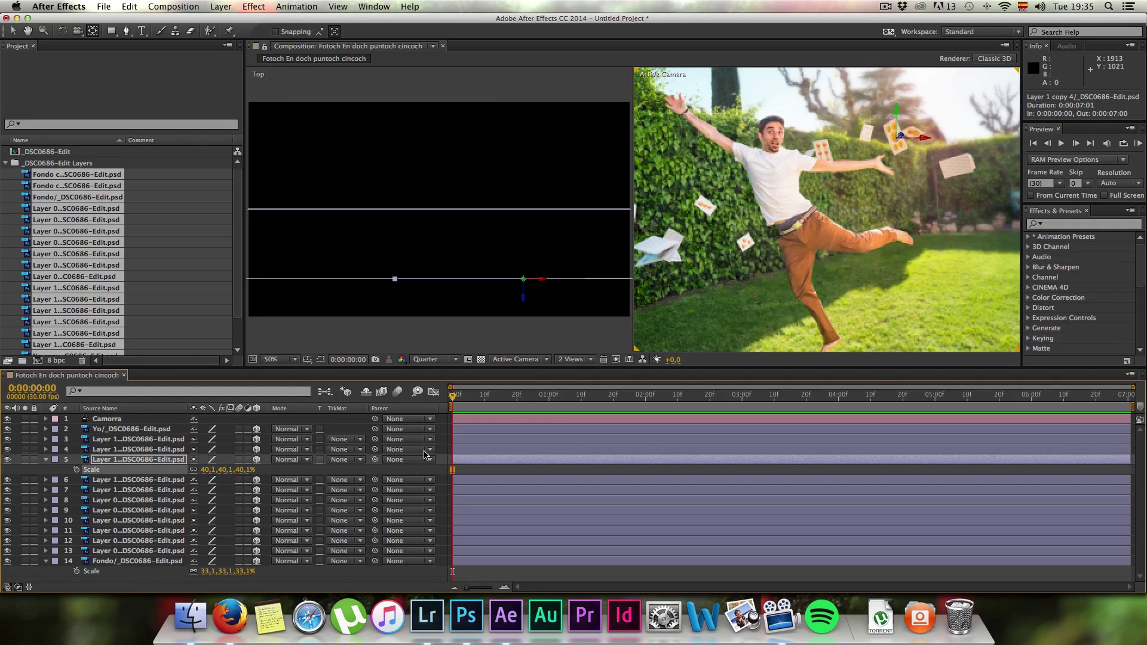
Keyframe the X Rotation of Layer 1 copy 4 from 0° at 0 seconds to 57° at 4 seconds and scrub through the motion
{"action": "left_click", "coordinate": [171, 459]}
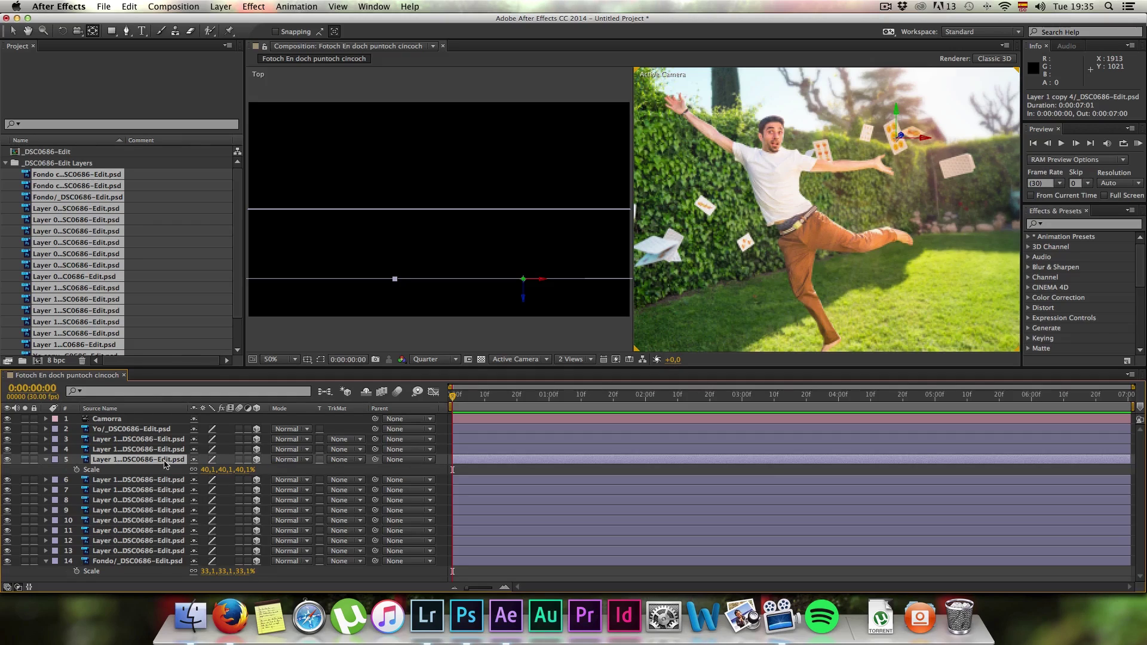
{"action": "key", "text": "r"}
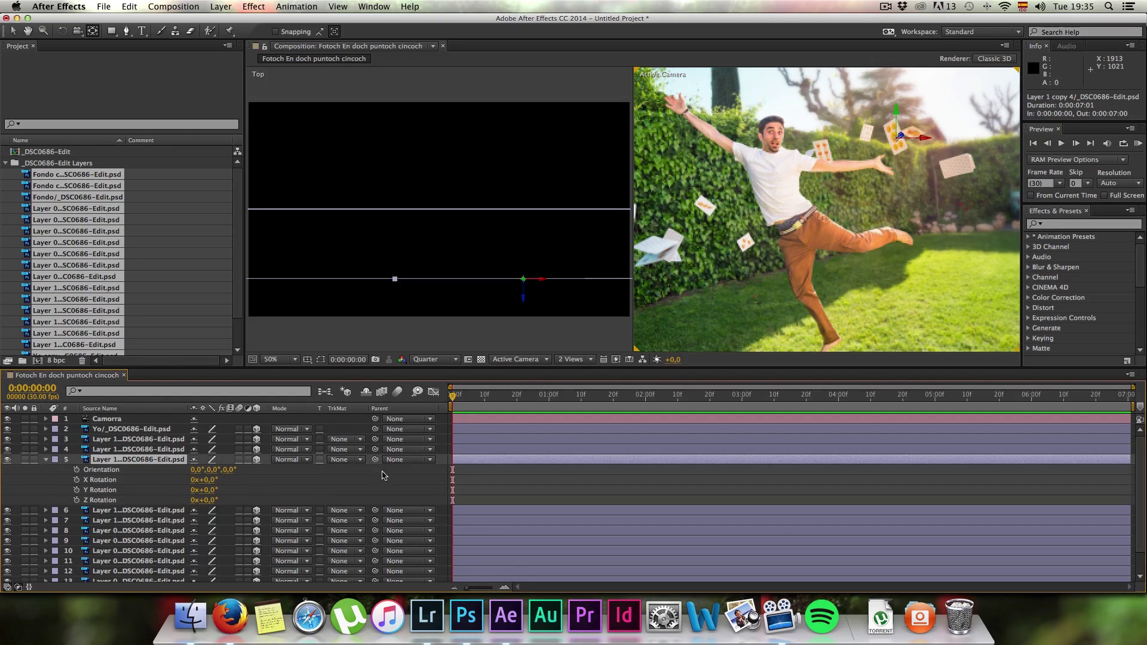
{"action": "left_click", "coordinate": [76, 480]}
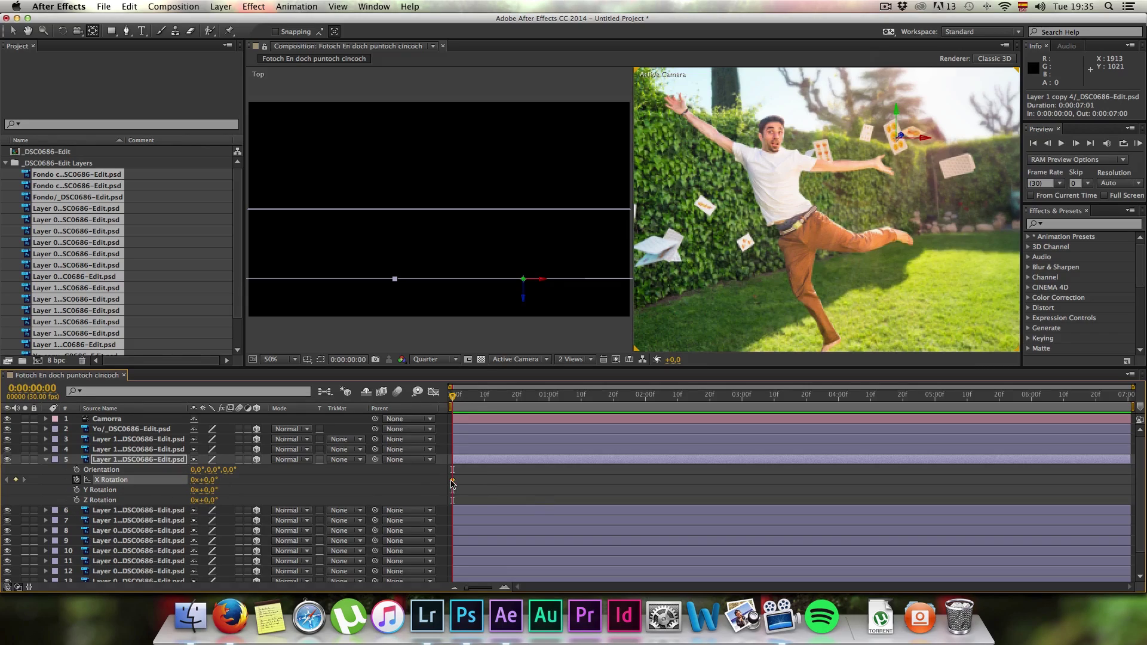
{"action": "mouse_move", "coordinate": [453, 483]}
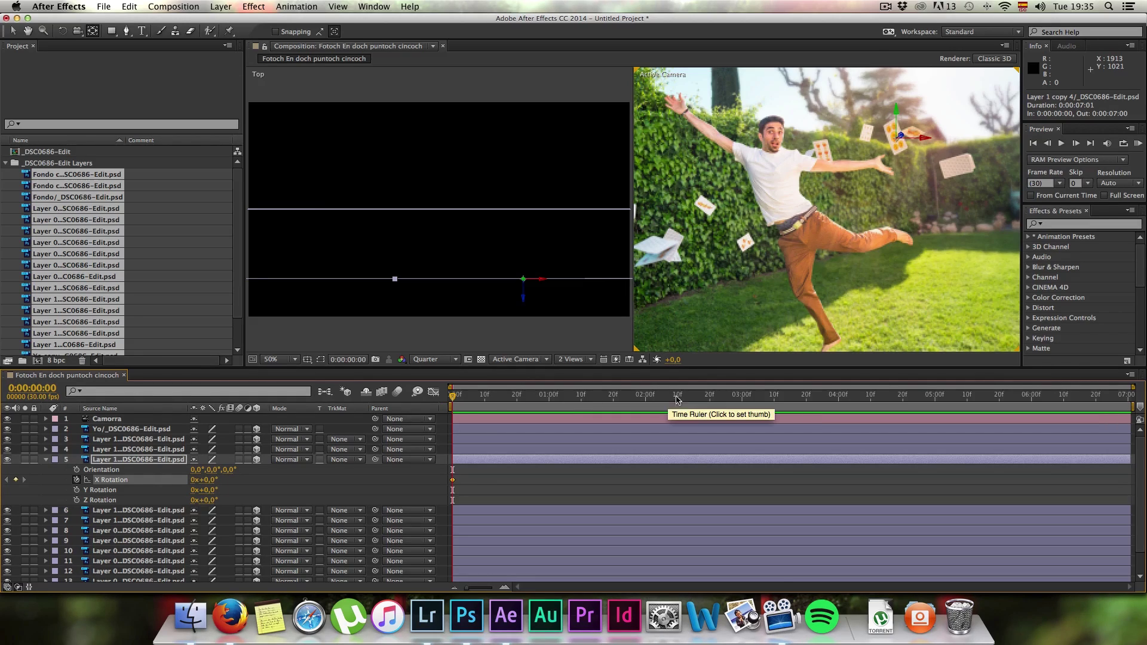
{"action": "left_click_drag", "start_coordinate": [771, 399], "coordinate": [838, 394]}
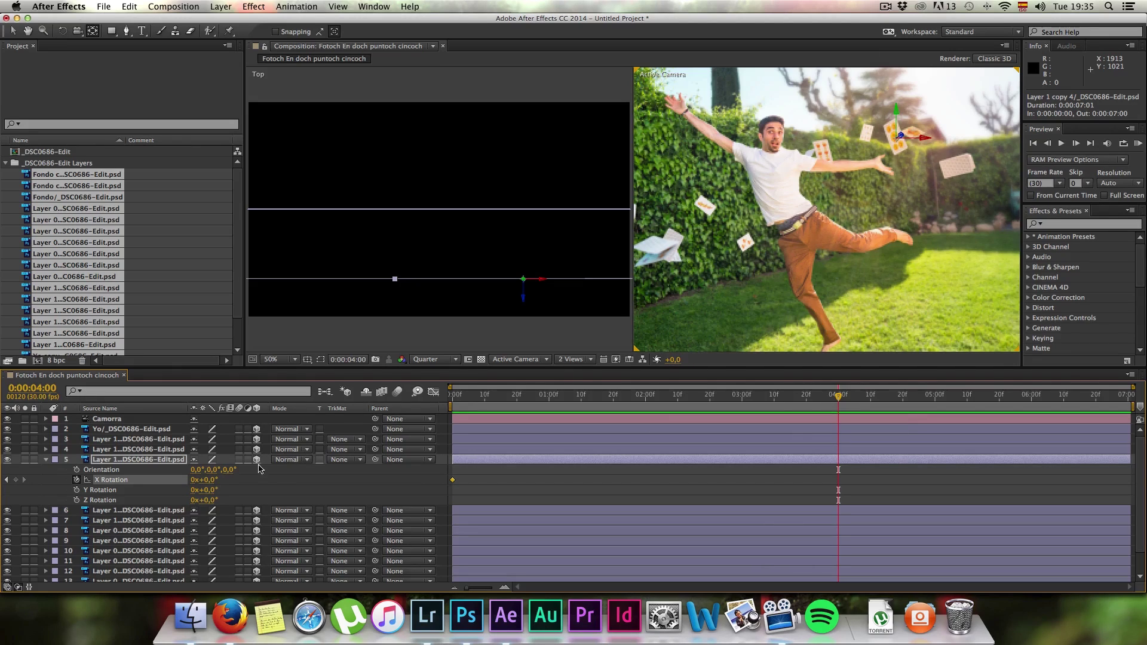
{"action": "left_click_drag", "start_coordinate": [218, 480], "coordinate": [245, 477]}
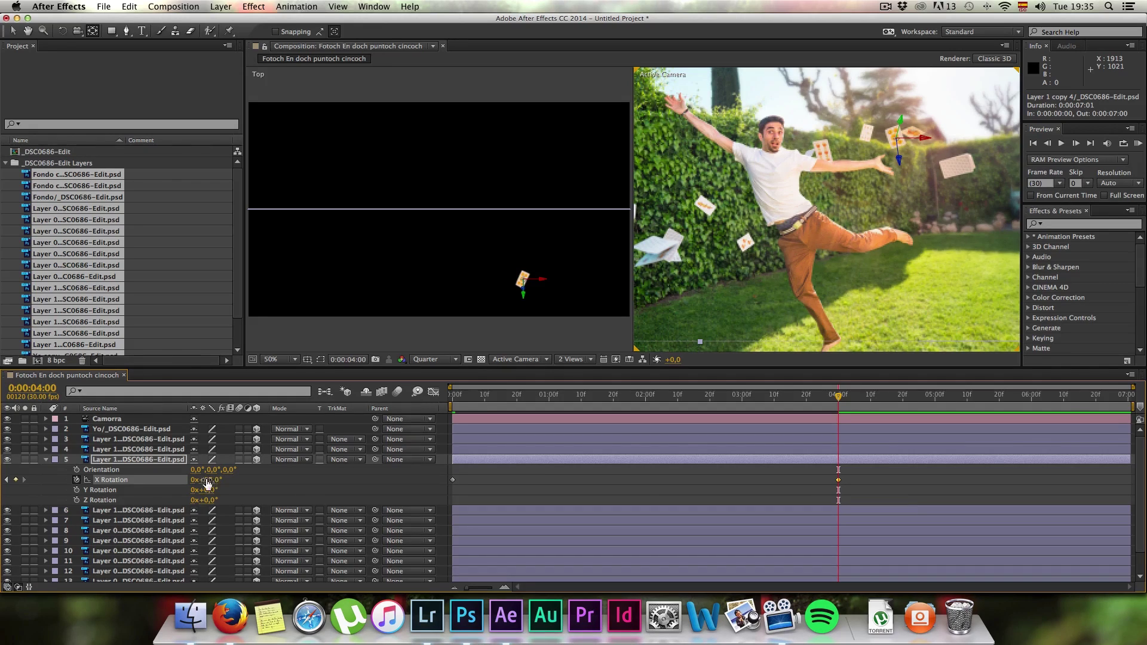
{"action": "left_click_drag", "start_coordinate": [502, 397], "coordinate": [833, 426]}
Keyframe the Y Rotation of Layer 1 copy 4 from 0° at 0 seconds to -35° at 4 seconds and scrub through the result
{"action": "key", "text": "Home"}
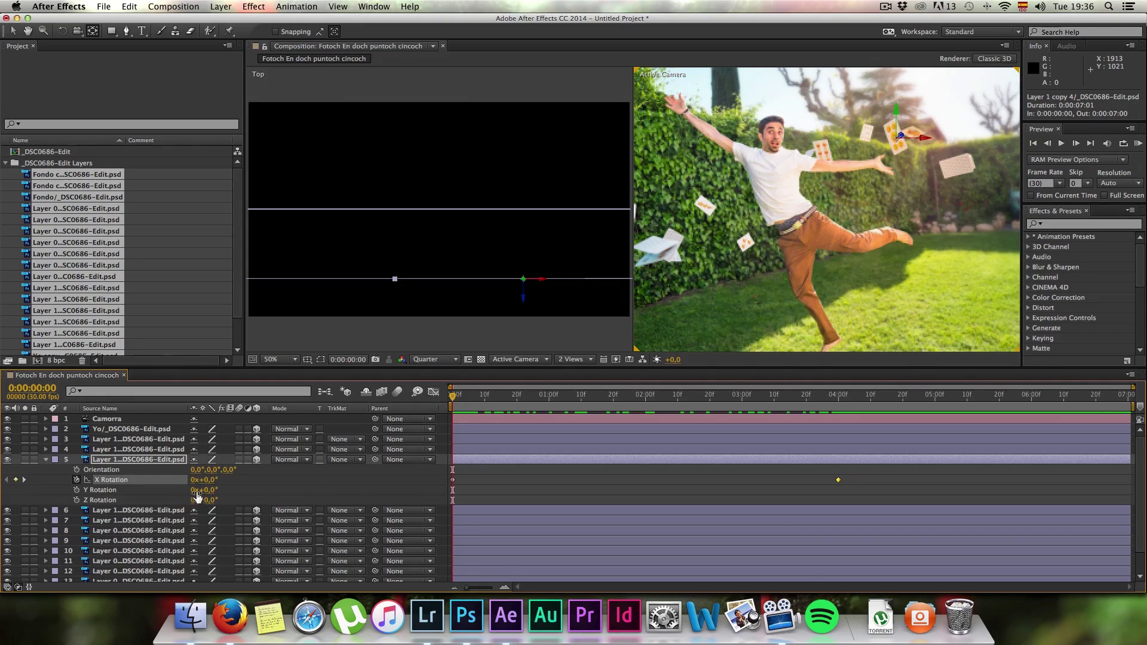
{"action": "left_click", "coordinate": [76, 490]}
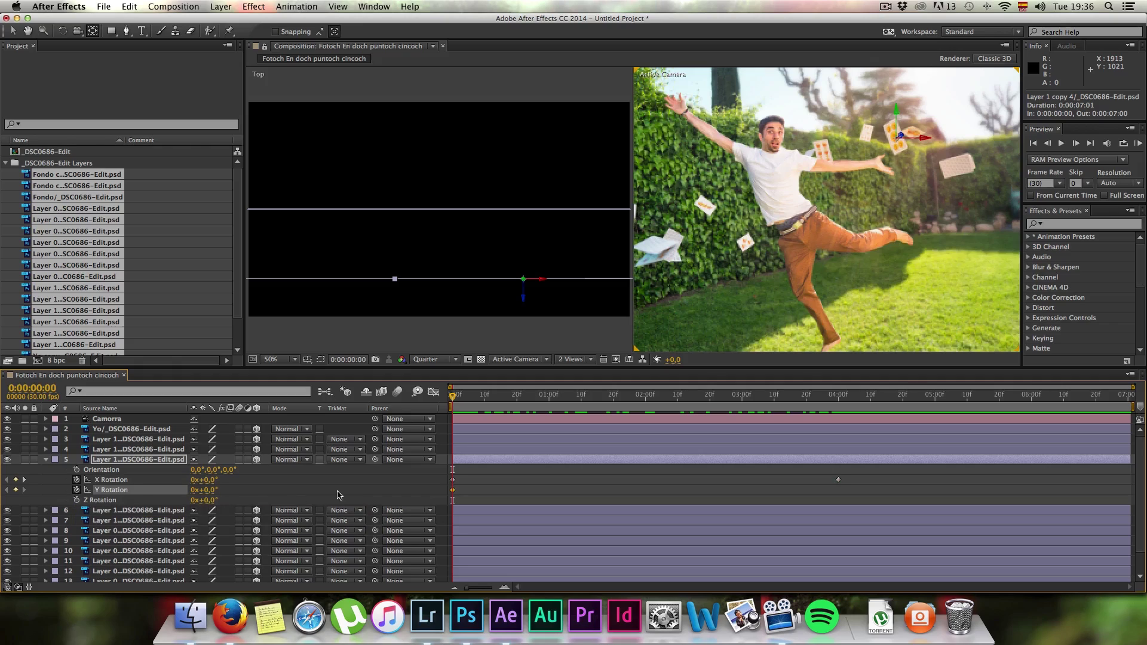
{"action": "left_click_drag", "start_coordinate": [499, 410], "coordinate": [838, 406]}
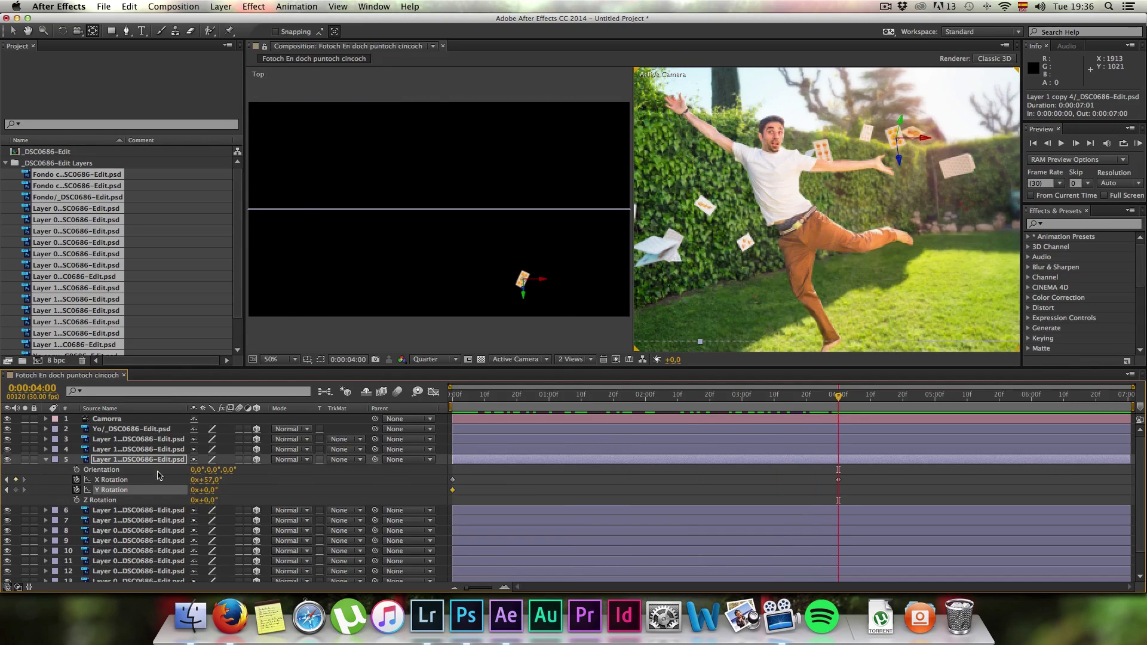
{"action": "left_click_drag", "start_coordinate": [210, 494], "coordinate": [191, 491]}
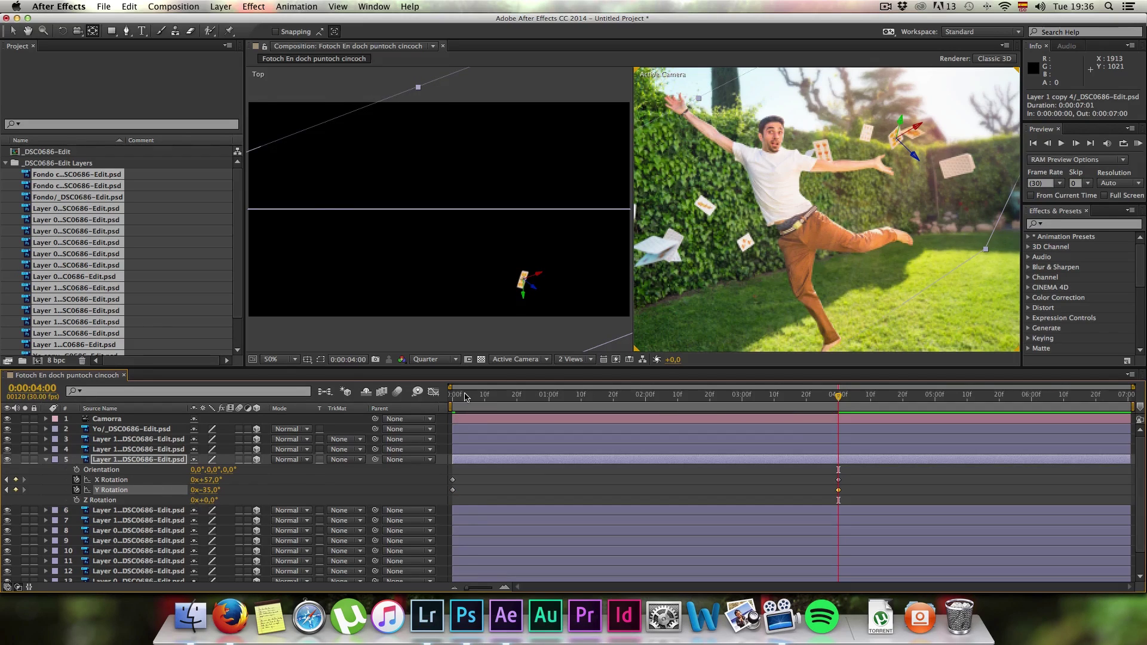
{"action": "left_click_drag", "start_coordinate": [465, 396], "coordinate": [449, 399]}
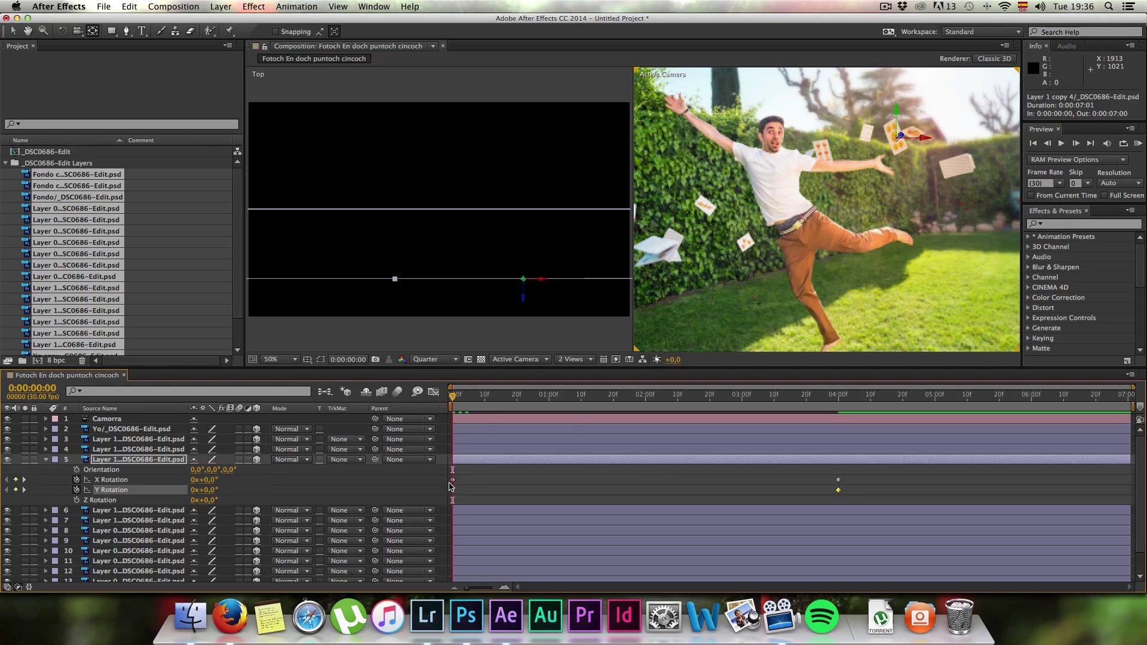
{"action": "left_click_drag", "start_coordinate": [453, 398], "coordinate": [838, 387]}
{"action": "key", "text": "Home"}
Switch the composition viewer to a single view of the active camera and set its magnification to Fit up to 100%
{"action": "left_click", "coordinate": [572, 359]}
{"action": "left_click", "coordinate": [576, 371]}
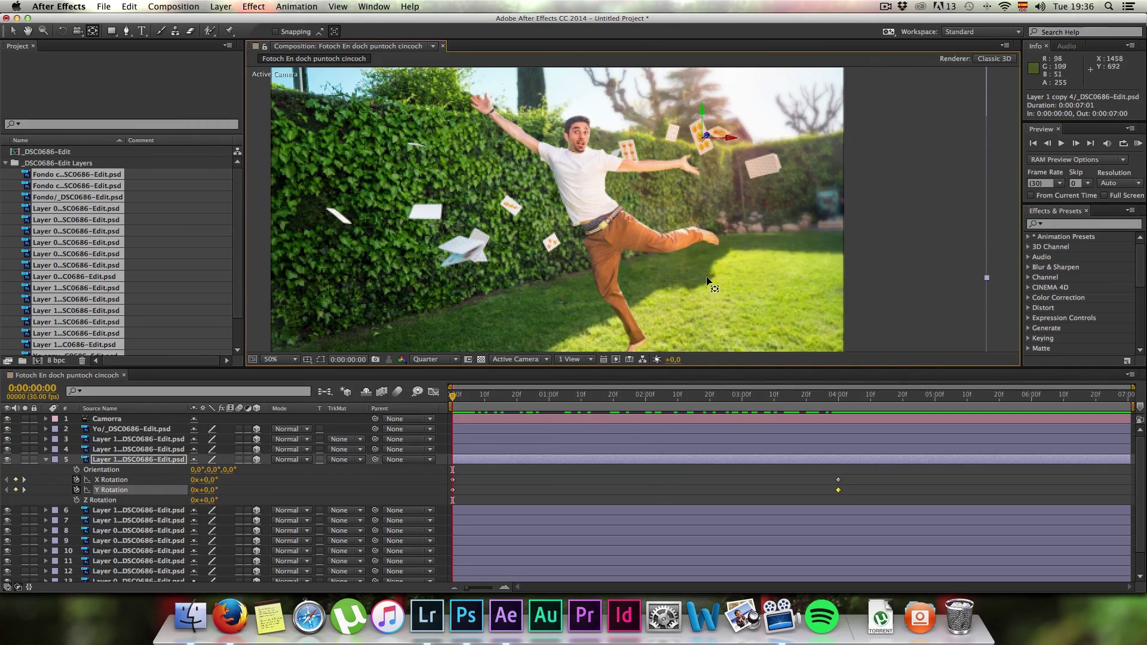
{"action": "key", "text": "space"}
{"action": "left_click_drag", "start_coordinate": [587, 211], "coordinate": [655, 196]}
{"action": "left_click", "coordinate": [295, 359]}
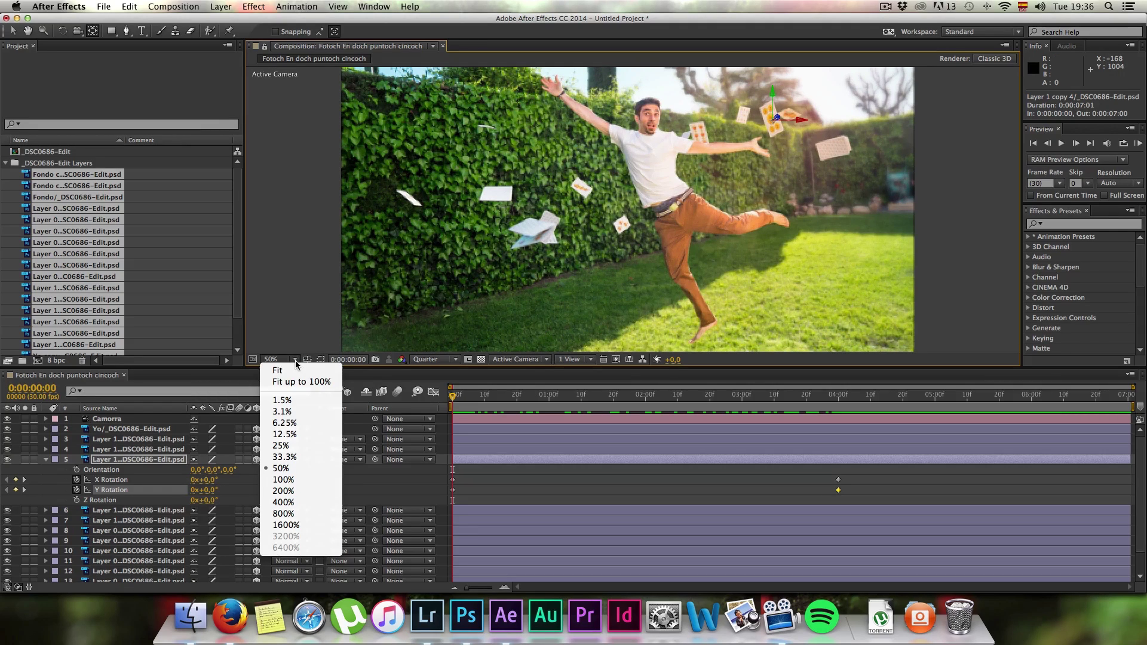
{"action": "left_click", "coordinate": [302, 381]}
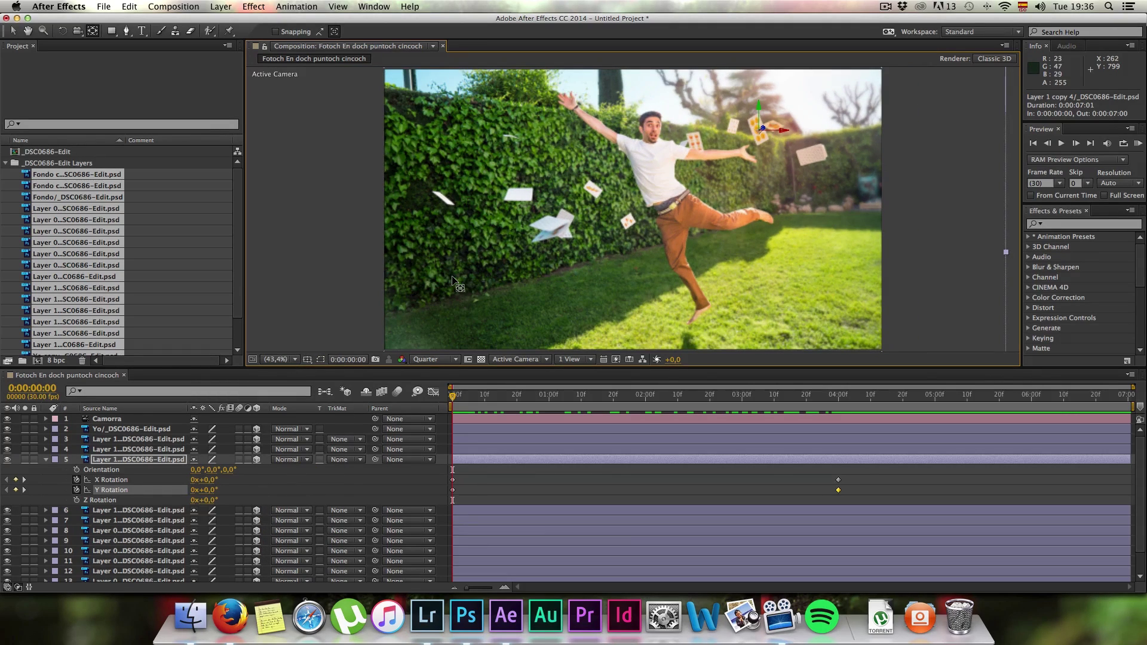
Toggle the visibility of Layer 1 copy 3 to identify its card, and bring the layer forward to a Z position of -375
{"action": "left_click", "coordinate": [105, 510]}
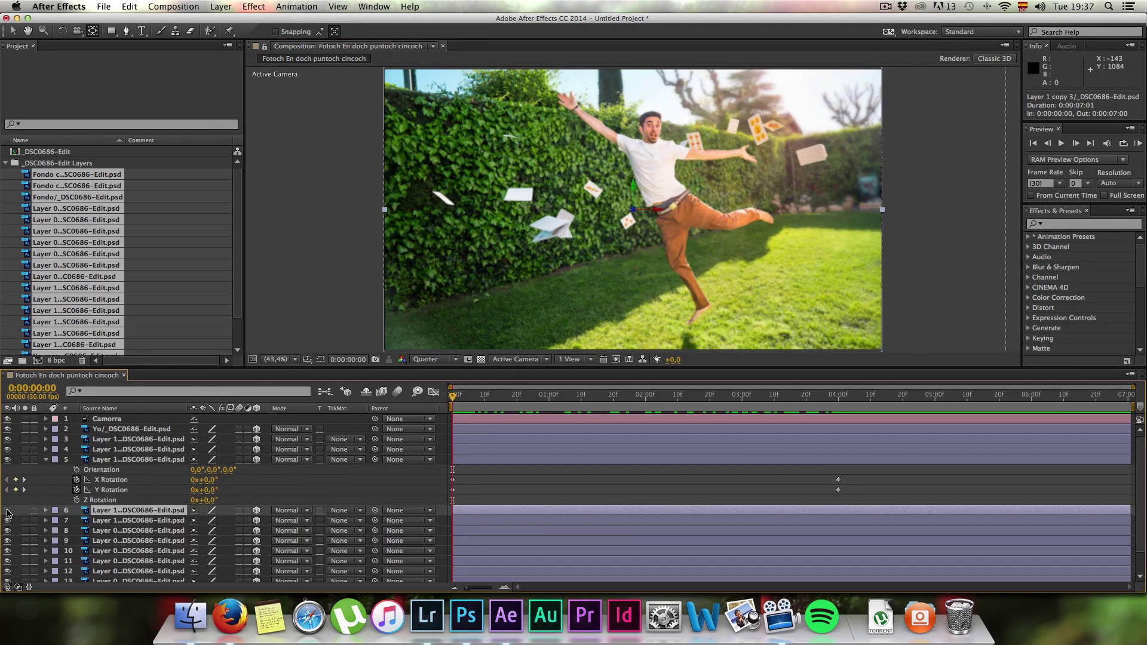
{"action": "left_click", "coordinate": [7, 511]}
{"action": "left_click", "coordinate": [8, 510]}
{"action": "key", "text": "p"}
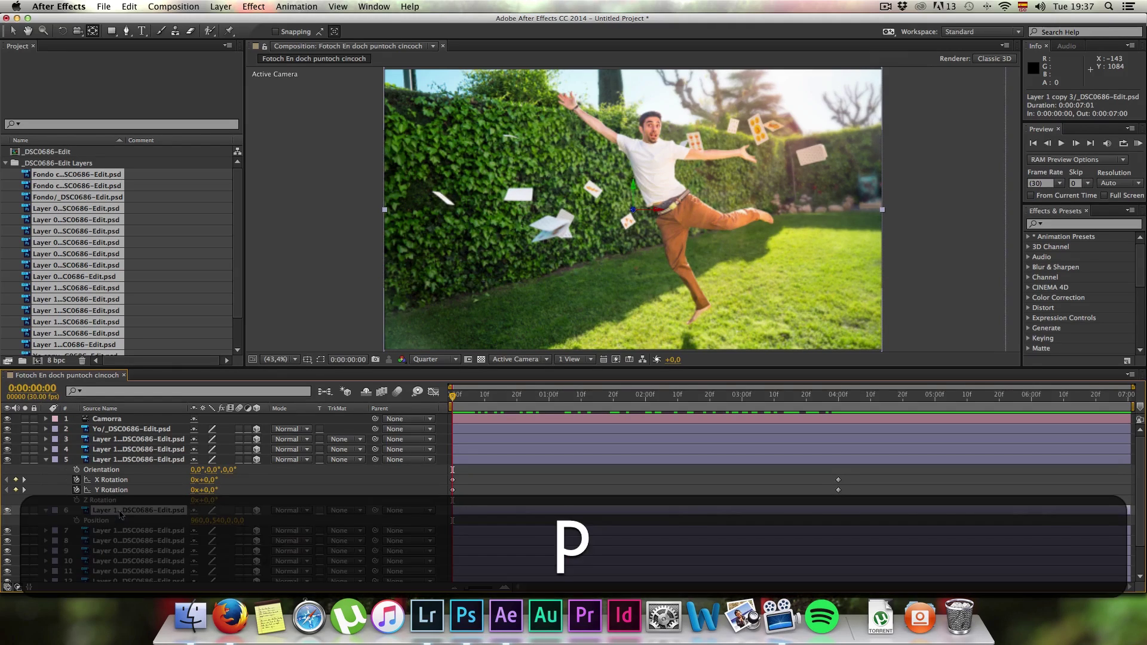
{"action": "left_click_drag", "start_coordinate": [239, 521], "coordinate": [10, 512]}
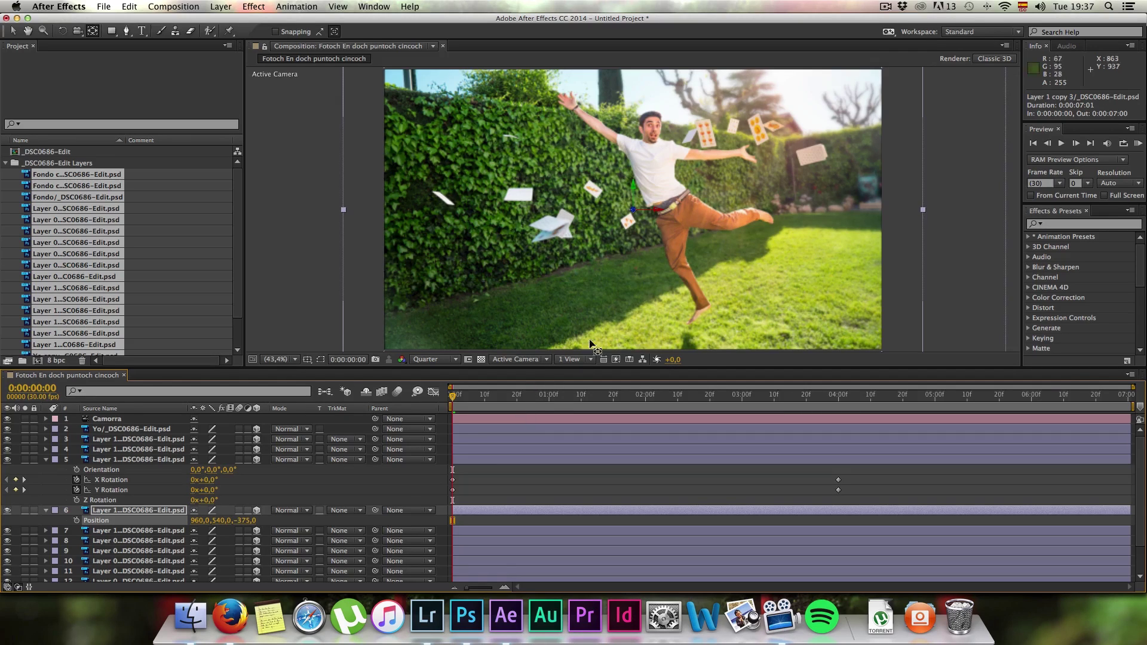
Switch to Photoshop to examine the card behind the man's arm and the layer list, and return to After Effects
{"action": "left_click", "coordinate": [466, 618]}
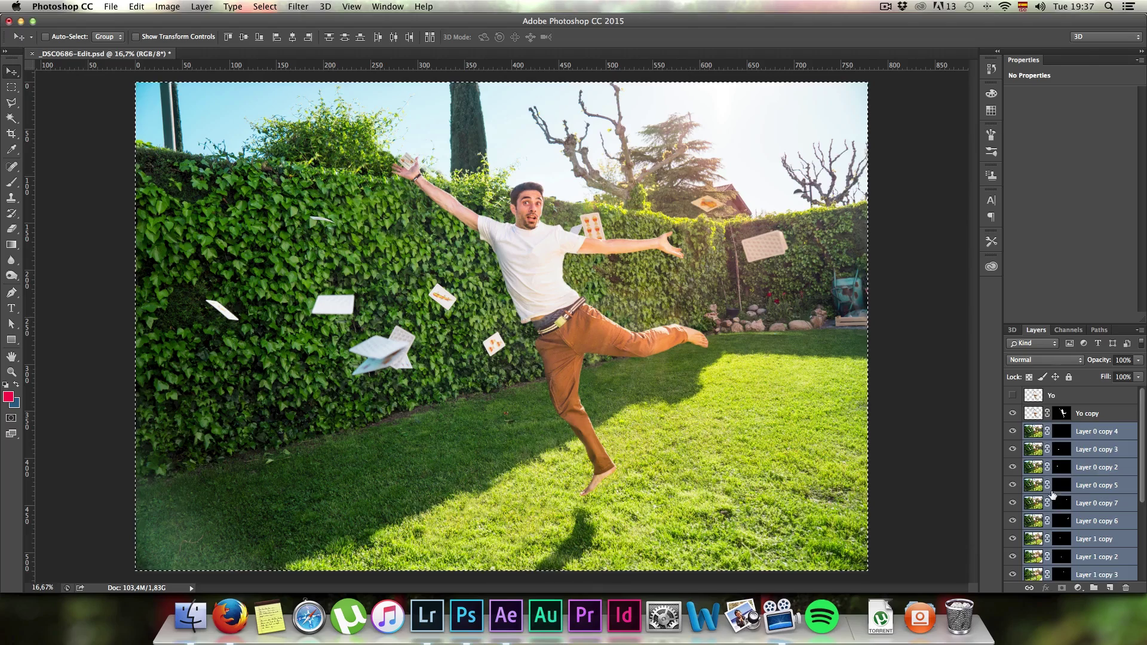
{"action": "scroll", "coordinate": [1053, 496], "scroll_direction": "up", "scroll_amount": 3}
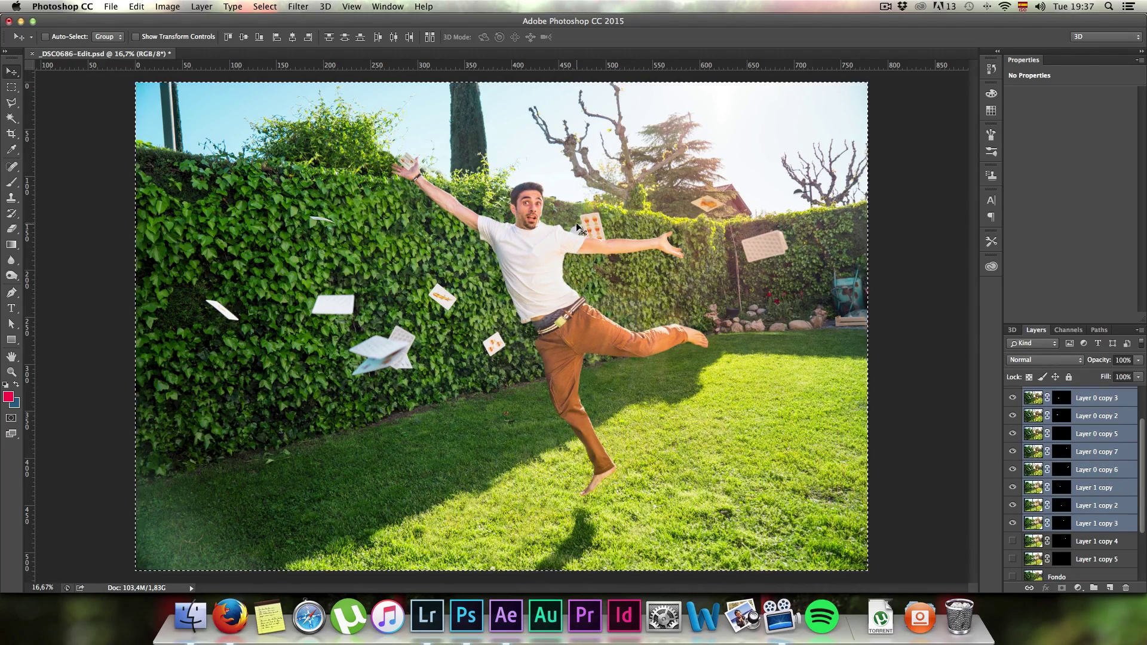
{"action": "left_click", "coordinate": [506, 616]}
Compare the Yo and Yo copy footage items in the project and reload the Yo copy footage
{"action": "left_click", "coordinate": [80, 174]}
{"action": "left_click", "coordinate": [83, 231]}
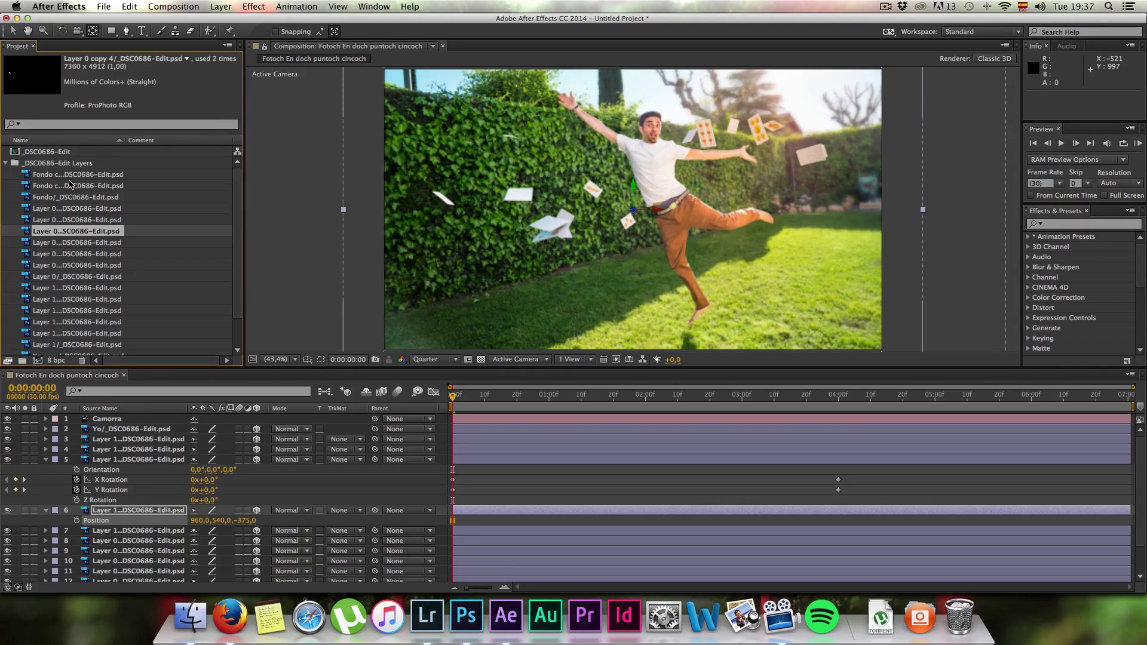
{"action": "scroll", "coordinate": [60, 329], "scroll_direction": "down", "scroll_amount": 3}
{"action": "left_click", "coordinate": [57, 335]}
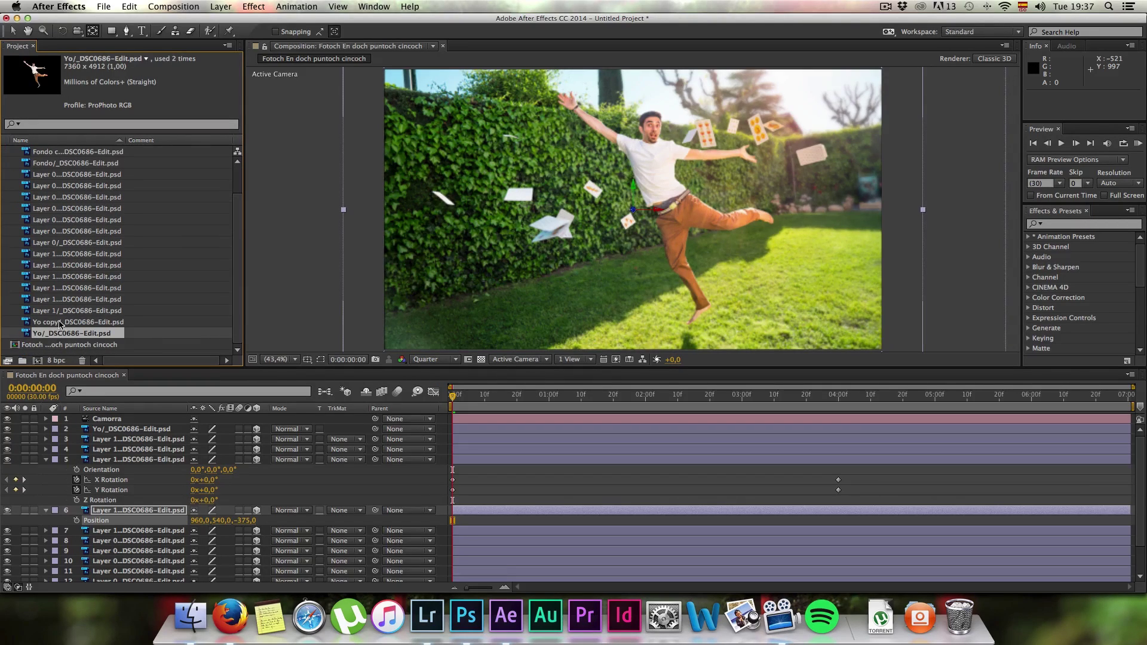
{"action": "left_click", "coordinate": [59, 323]}
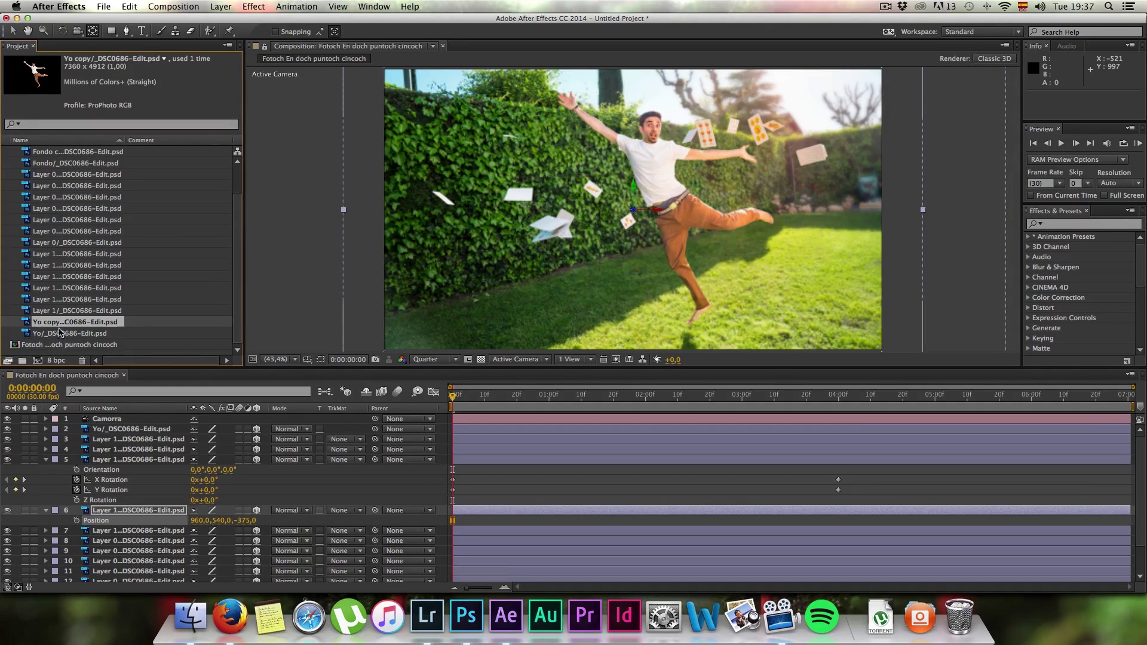
{"action": "right_click", "coordinate": [62, 326]}
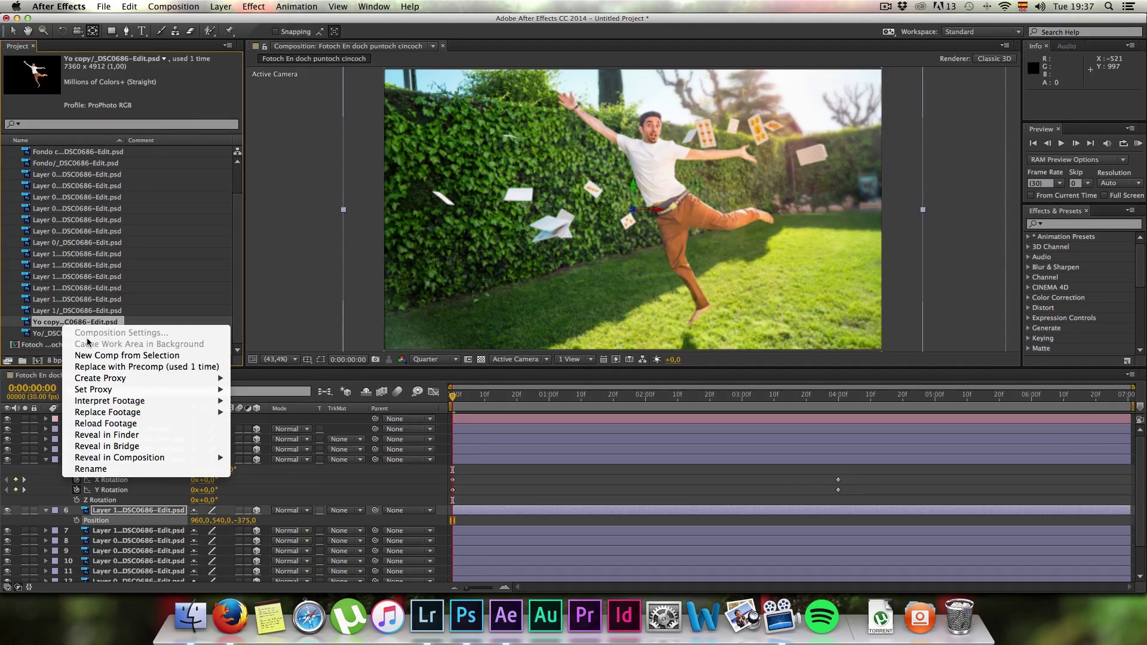
{"action": "left_click", "coordinate": [95, 424]}
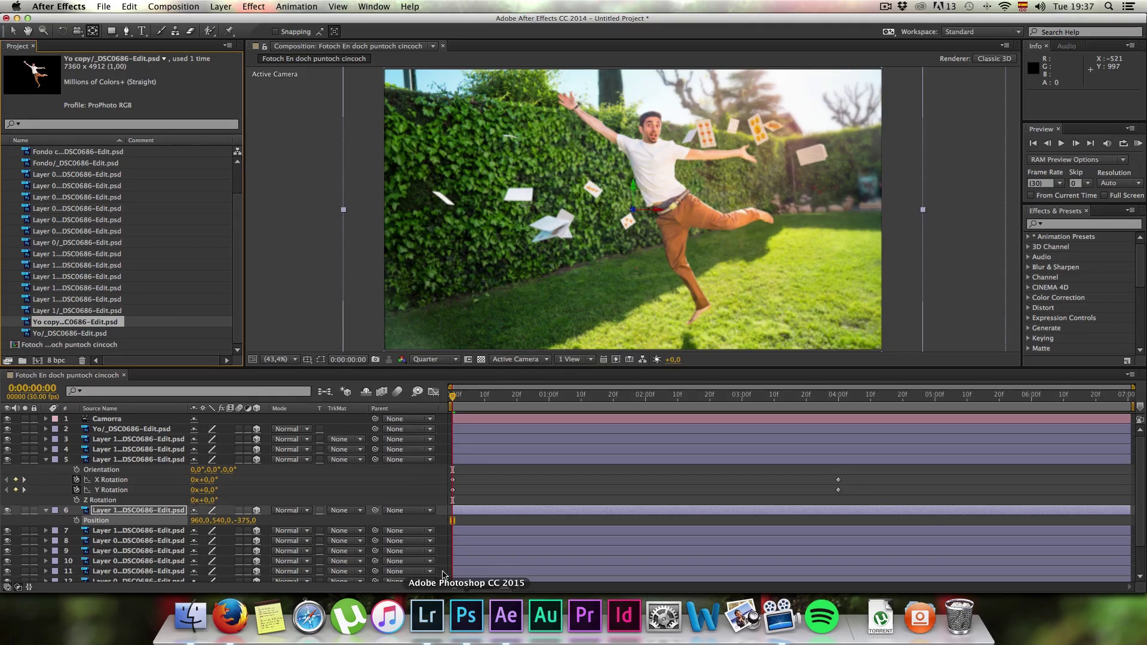
{"action": "left_click", "coordinate": [73, 315]}
{"action": "left_click", "coordinate": [74, 330]}
{"action": "left_click", "coordinate": [72, 324]}
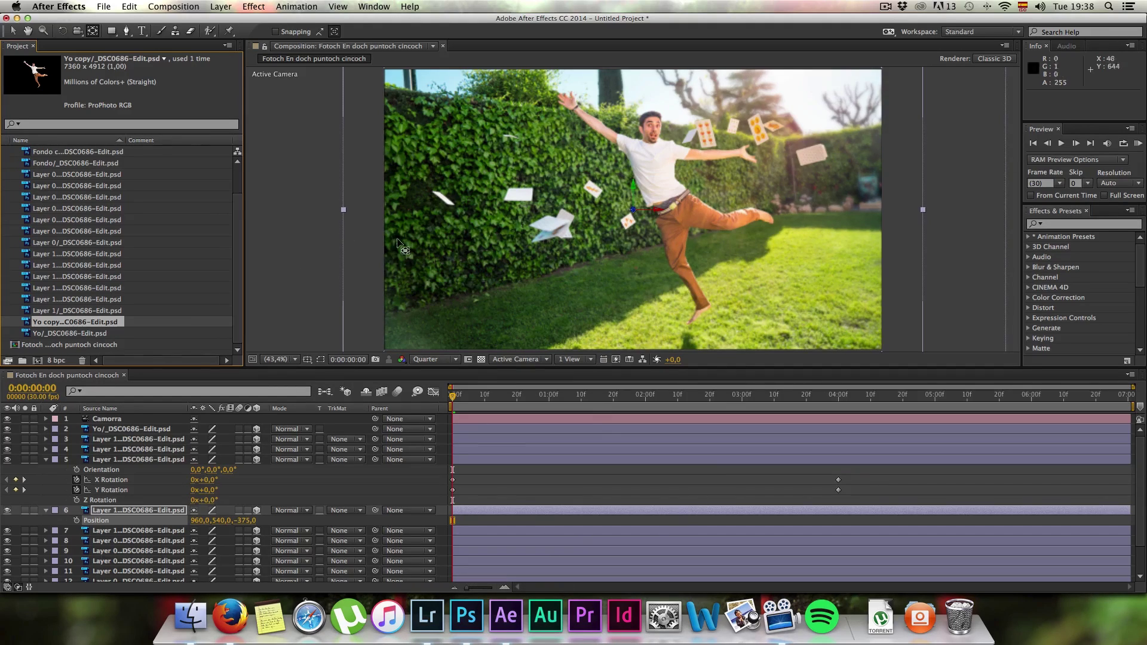
Bring Layer 1 copy 3 further forward to a Z position of -538 and set its scale to 27.1%
{"action": "left_click", "coordinate": [407, 411]}
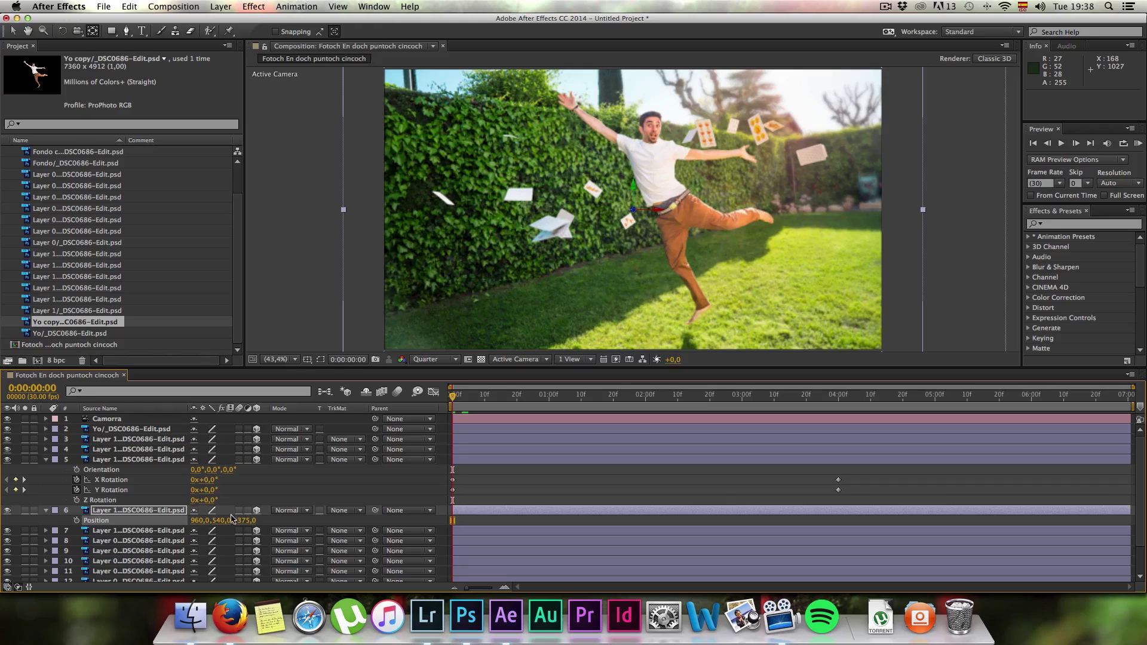
{"action": "left_click_drag", "start_coordinate": [247, 520], "coordinate": [153, 521]}
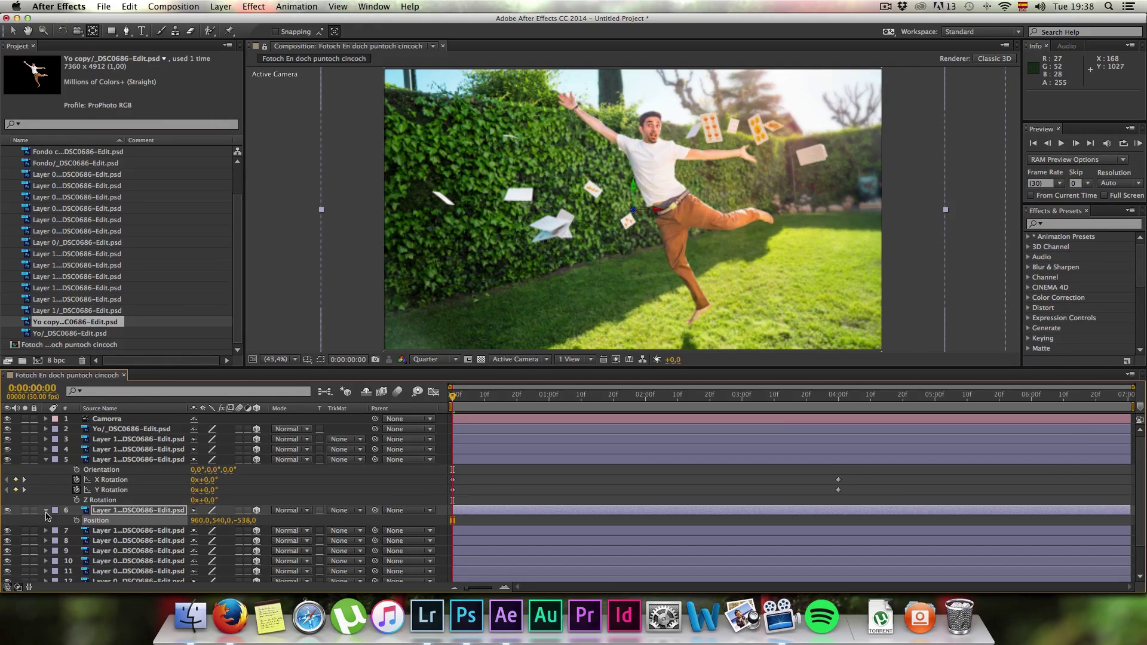
{"action": "left_click", "coordinate": [100, 511]}
{"action": "key", "text": "s"}
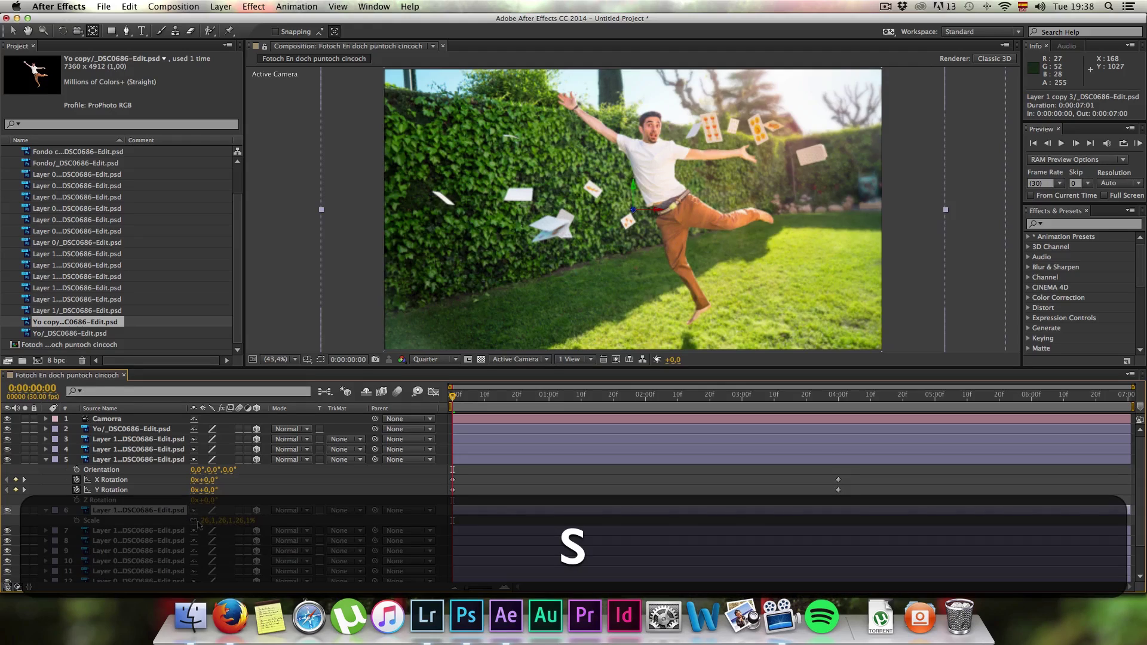
{"action": "mouse_move", "coordinate": [245, 520]}
{"action": "left_mouse_down"}
{"action": "mouse_move", "coordinate": [263, 520]}
{"action": "mouse_move", "coordinate": [245, 520]}
{"action": "left_mouse_up"}
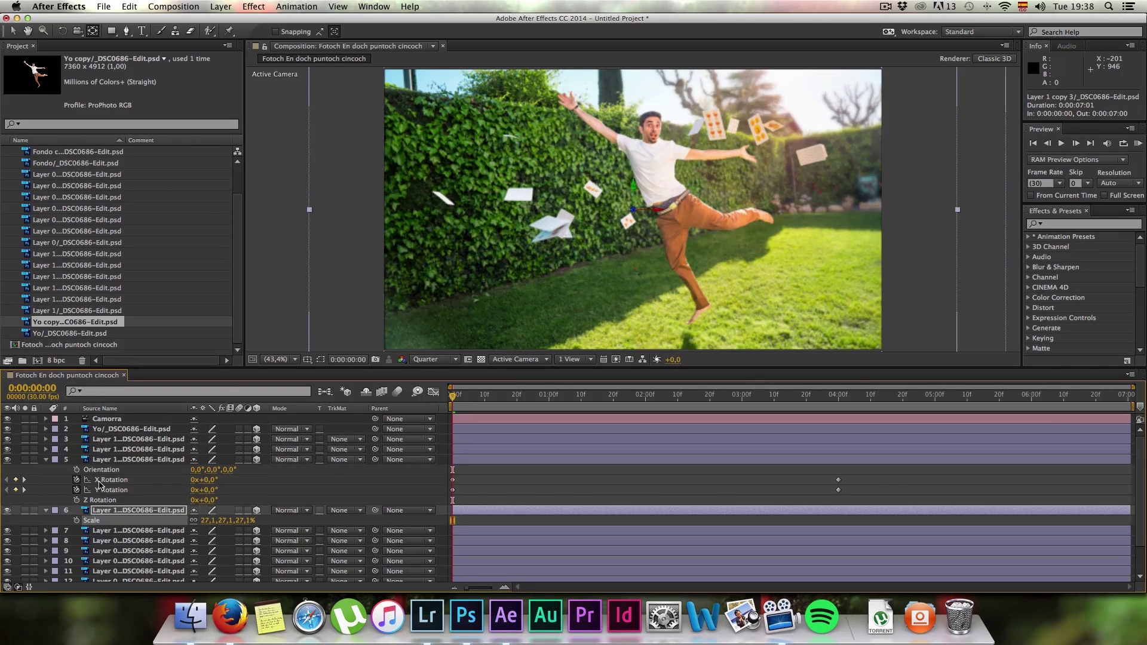
Bring Layer 1 copy 2 forward to a Z position of -862
{"action": "left_click", "coordinate": [103, 511]}
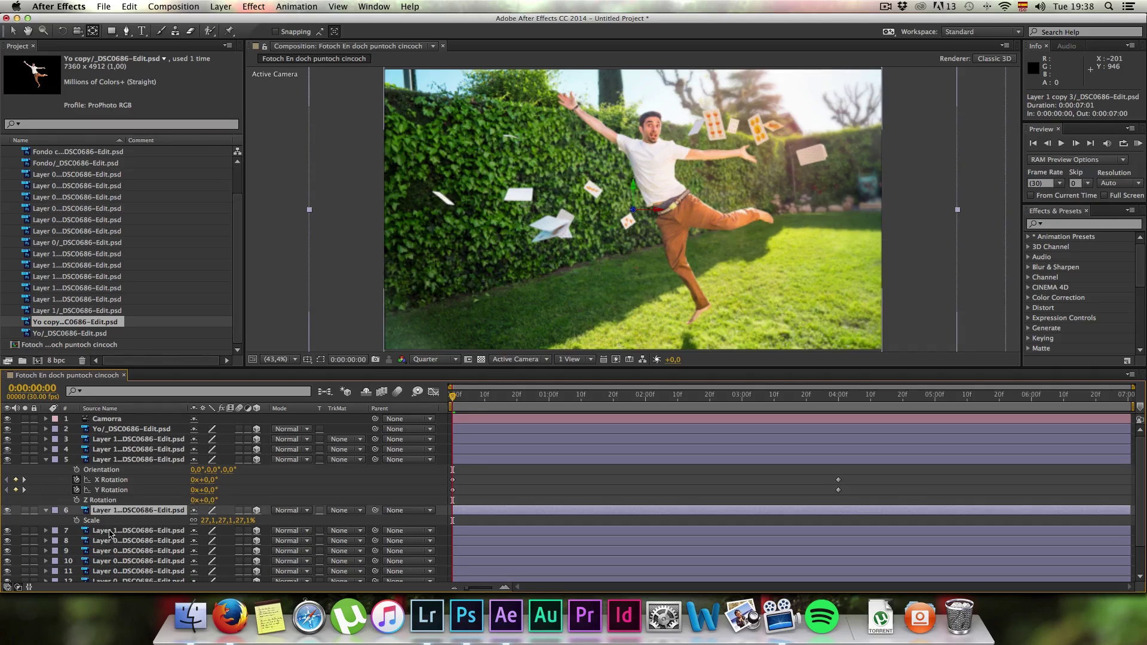
{"action": "left_click", "coordinate": [110, 531]}
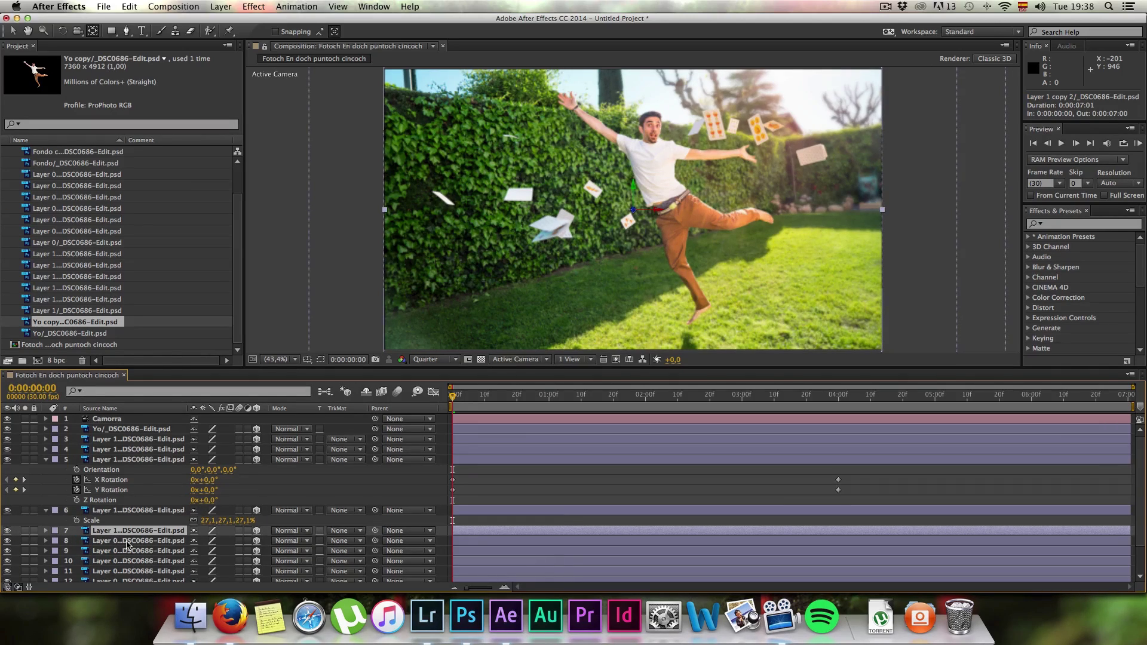
{"action": "key", "text": "p"}
{"action": "left_click_drag", "start_coordinate": [226, 546], "coordinate": [1, 541]}
{"action": "left_click_drag", "start_coordinate": [250, 541], "coordinate": [5, 551]}
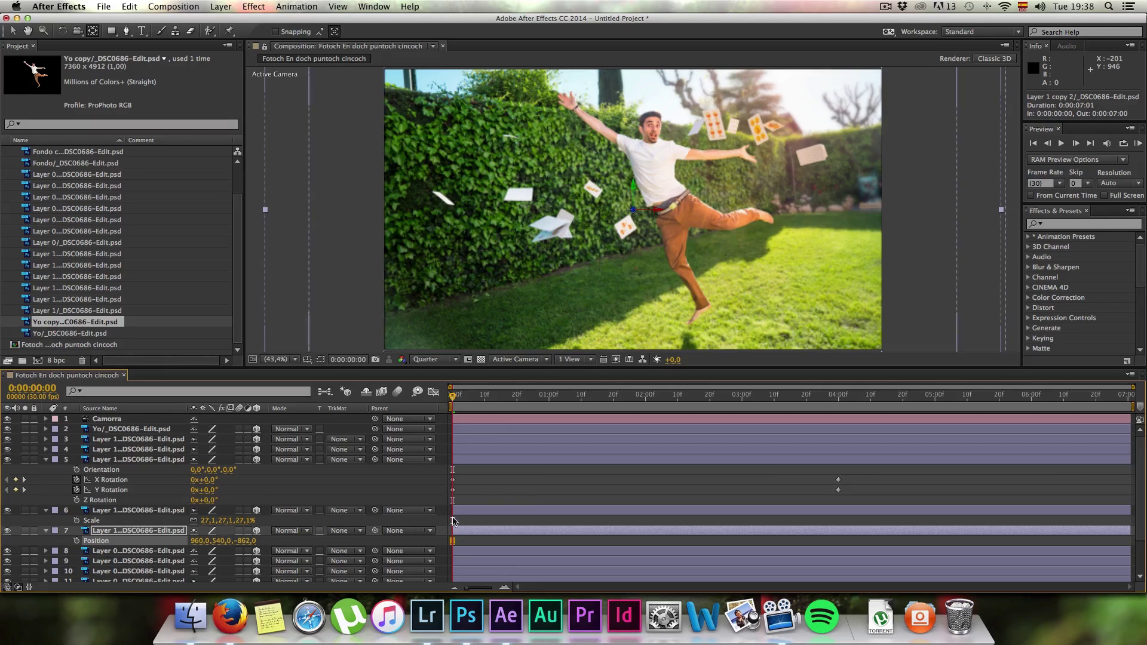
Start X Rotation keyframes on Layer 1 copy 2 at the beginning of the composition and go to the existing keyframe time at 0:00:04:00
{"action": "key", "text": "r"}
{"action": "left_click", "coordinate": [76, 551]}
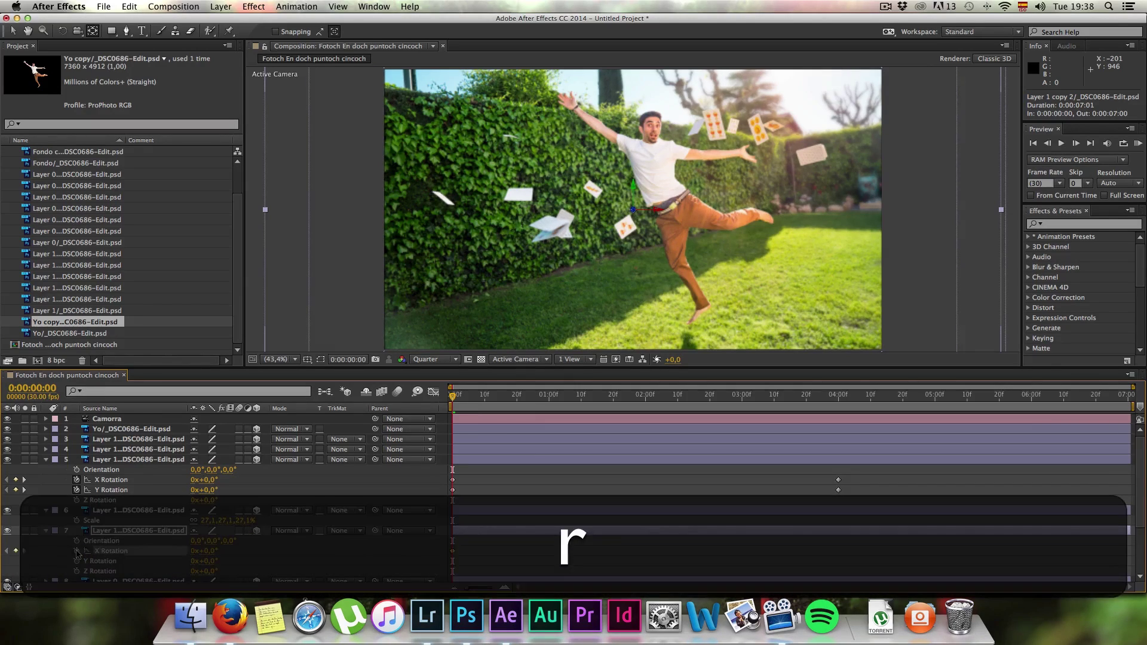
{"action": "left_click_drag", "start_coordinate": [454, 393], "coordinate": [804, 394]}
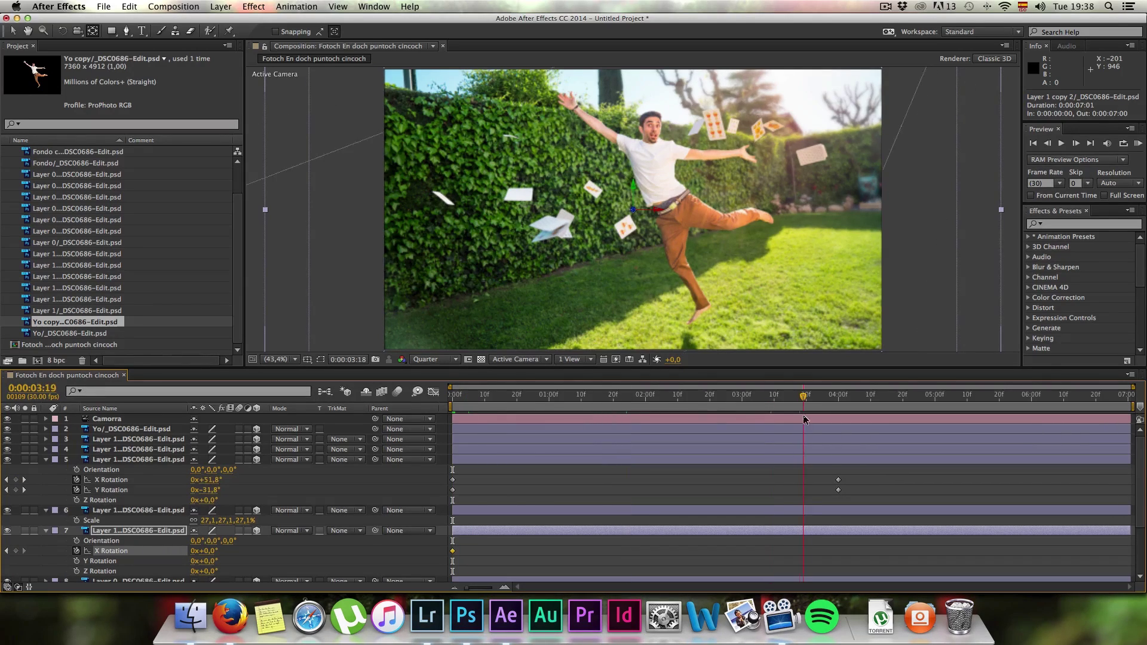
{"action": "key", "text": "j"}
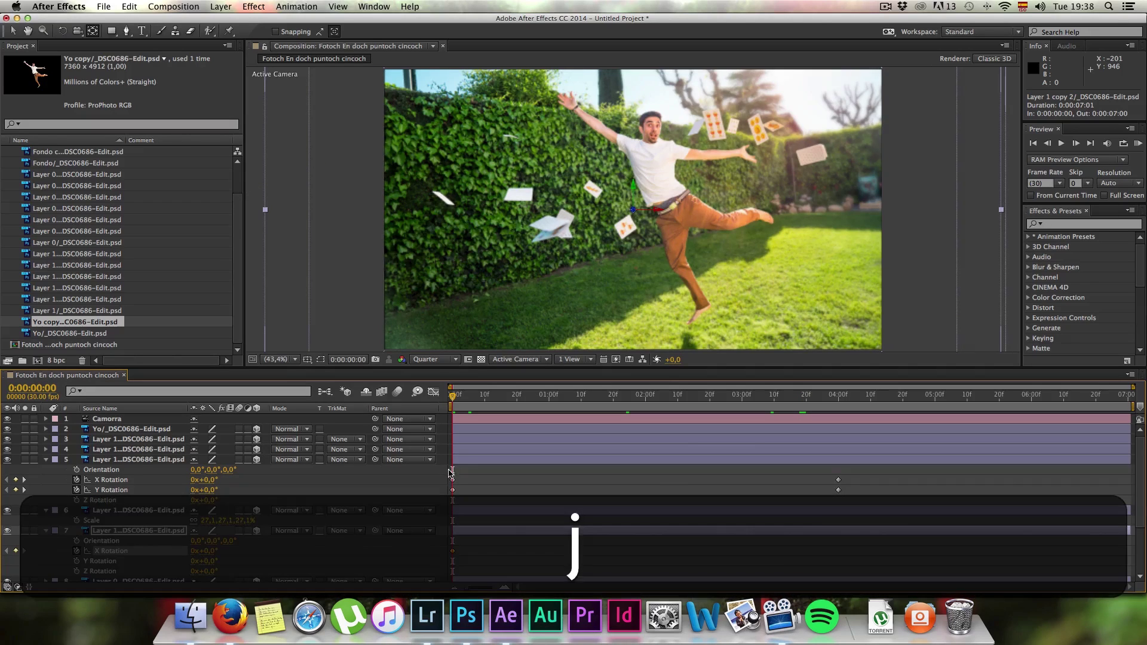
{"action": "key", "text": "k"}
{"action": "key", "text": "j"}
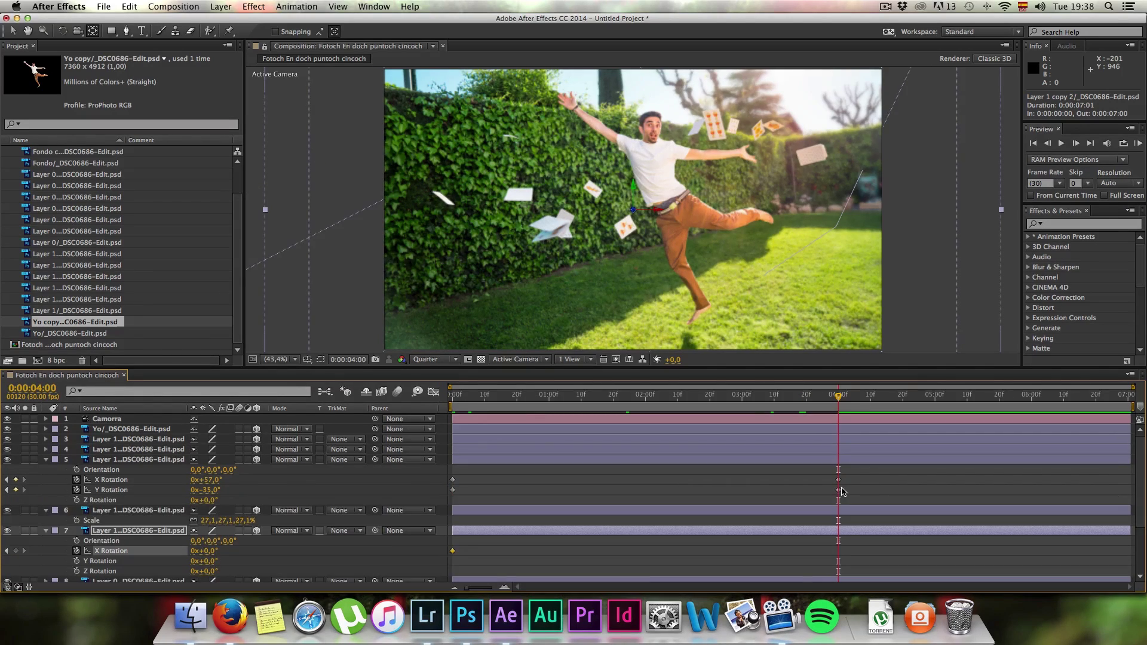
{"action": "mouse_move", "coordinate": [840, 491]}
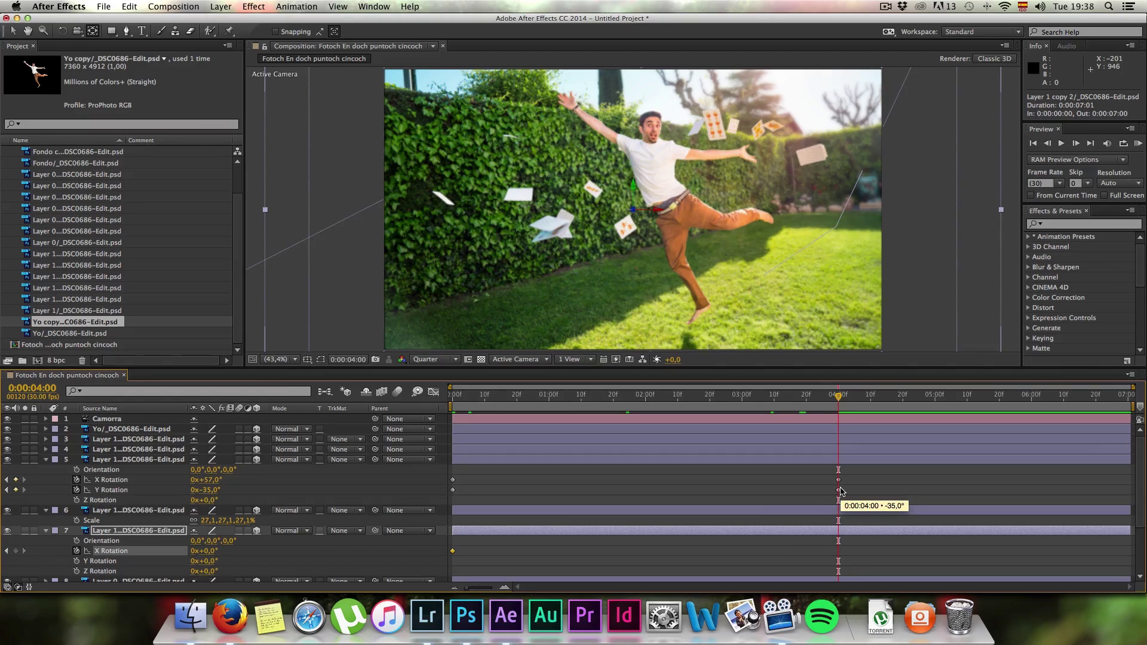
{"action": "key", "text": "j"}
{"action": "key", "text": "k"}
{"action": "key", "text": "j"}
{"action": "key", "text": "k"}
{"action": "key", "text": "j"}
{"action": "key", "text": "k"}
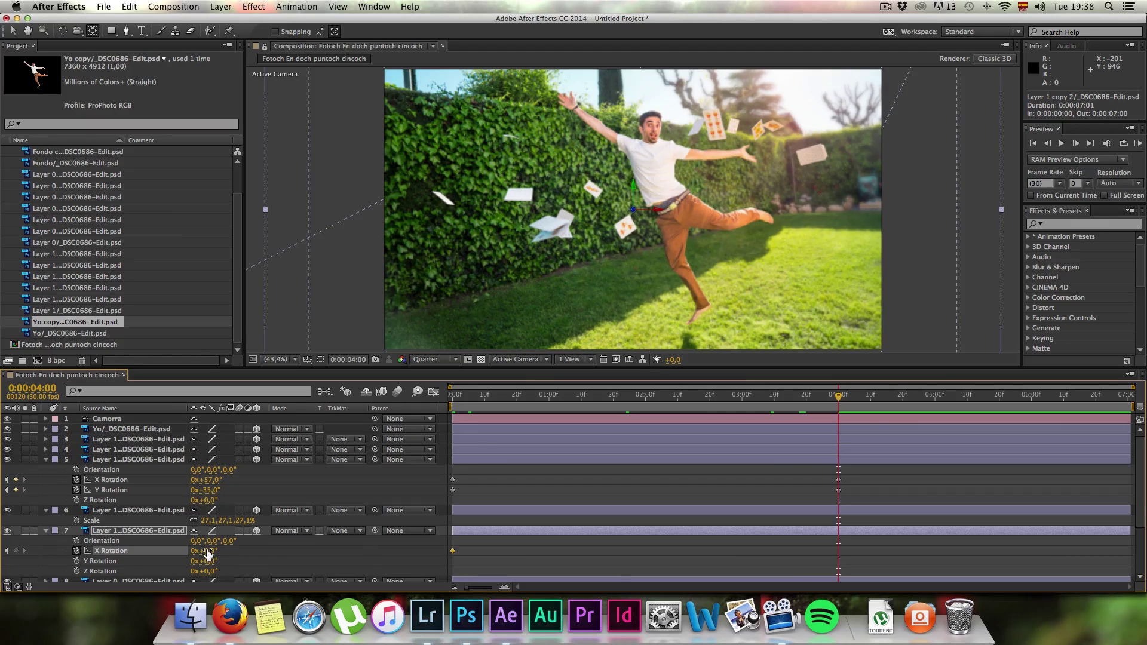
Try 65° for Layer 1 copy 2's X Rotation at 0:00:04:00, settle on -65°, and preview the spin before returning to the start
{"action": "left_click_drag", "start_coordinate": [222, 550], "coordinate": [243, 546]}
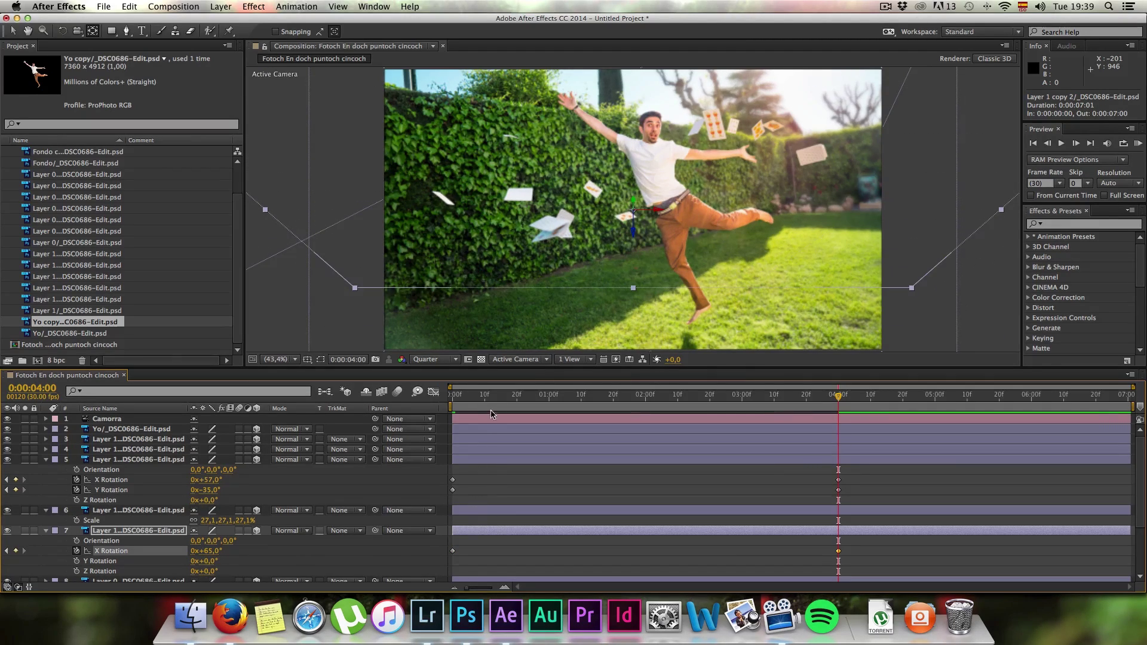
{"action": "left_click_drag", "start_coordinate": [457, 399], "coordinate": [683, 448]}
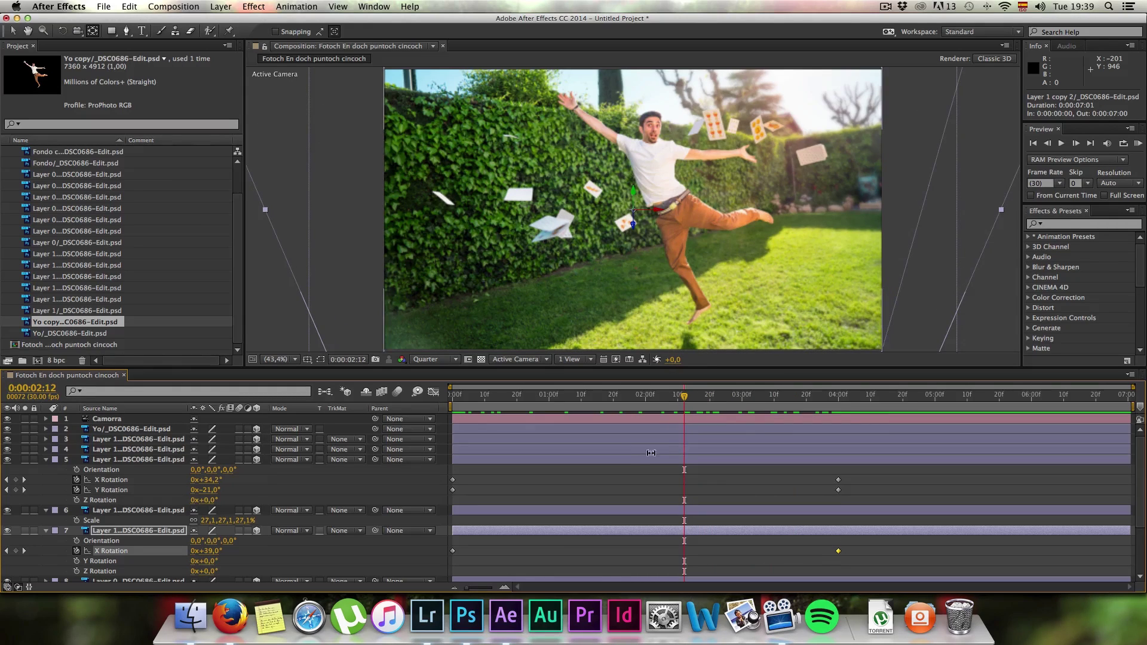
{"action": "key", "text": "k"}
{"action": "left_click_drag", "start_coordinate": [215, 554], "coordinate": [142, 557]}
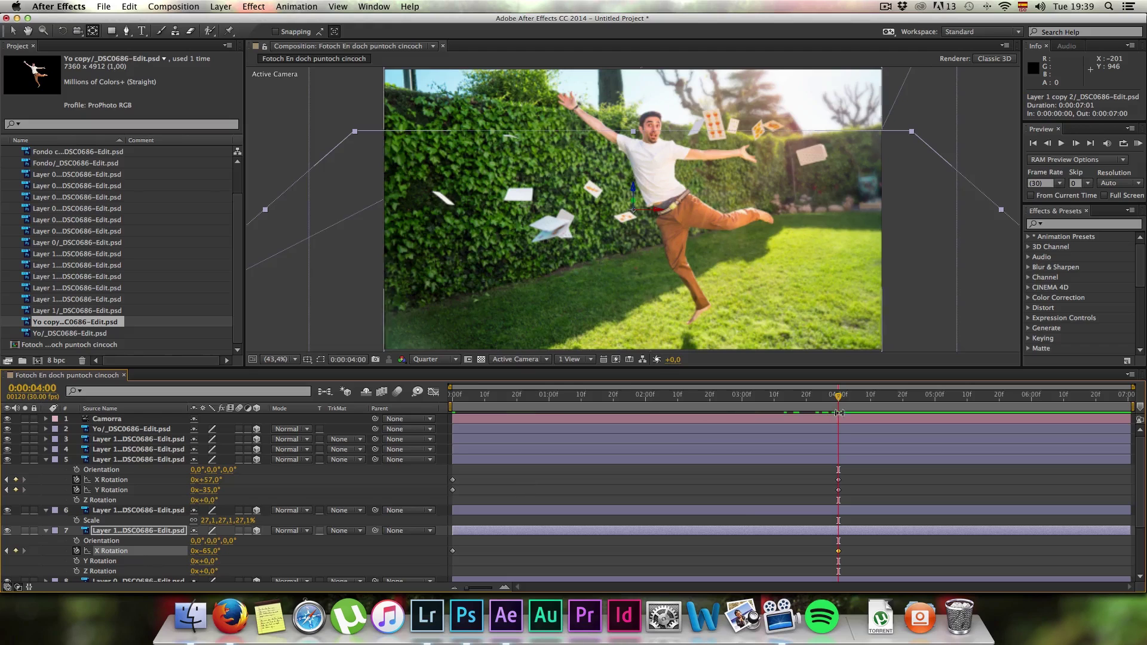
{"action": "left_click_drag", "start_coordinate": [749, 397], "coordinate": [853, 409]}
{"action": "key", "text": "Home"}
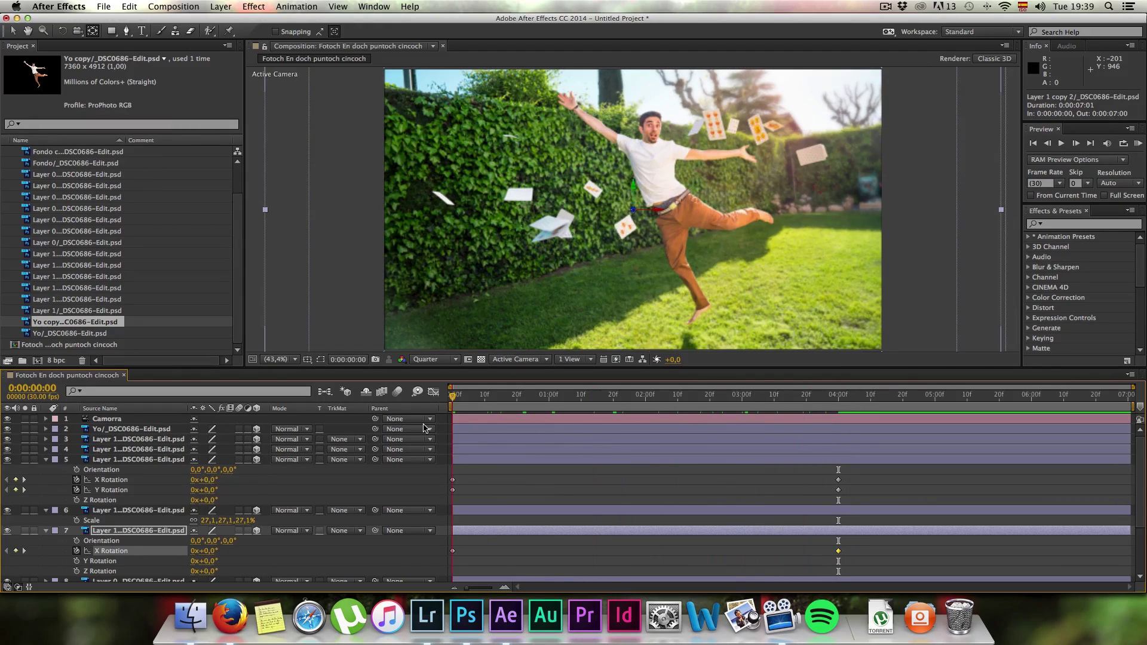
Bring Layer 0 copy 3 forward to a Z position of -1515 and reposition its cards at X 971.9, Y 598.7
{"action": "left_click", "coordinate": [47, 530]}
{"action": "scroll", "coordinate": [51, 532], "scroll_direction": "down", "scroll_amount": 3}
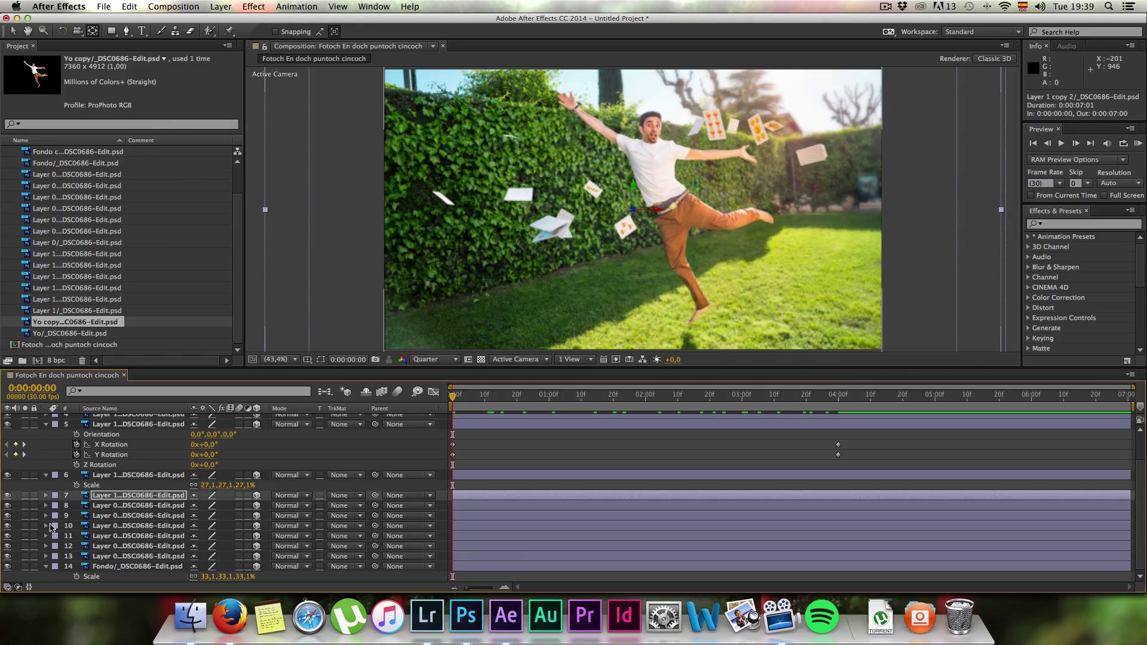
{"action": "left_click", "coordinate": [46, 526]}
{"action": "left_click", "coordinate": [122, 566]}
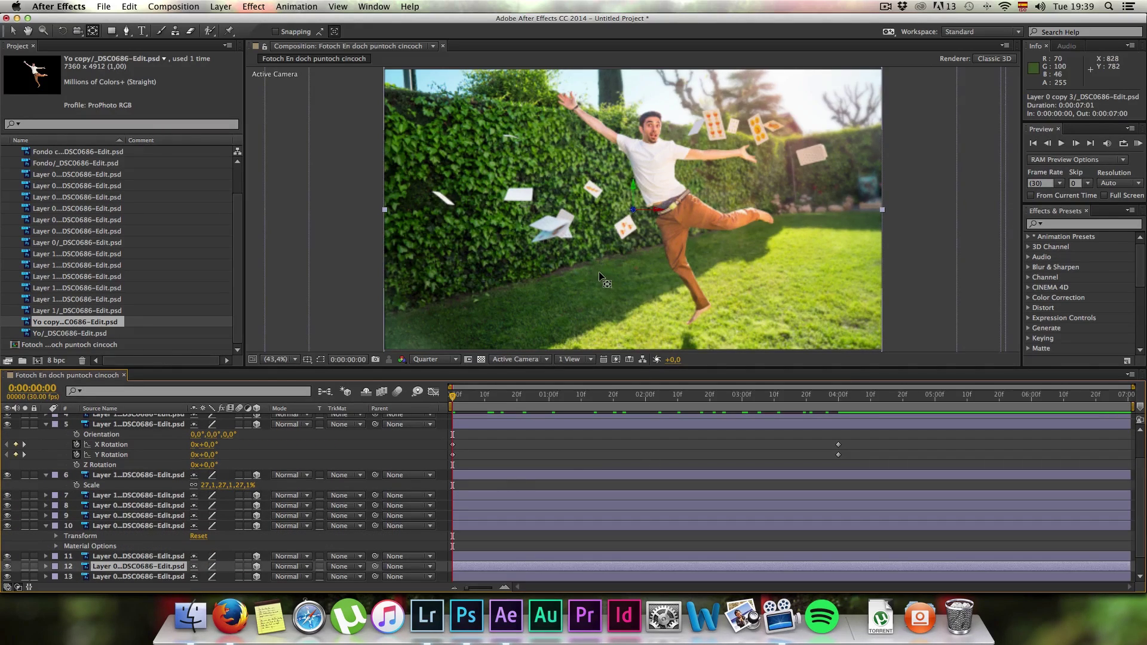
{"action": "key", "text": "p"}
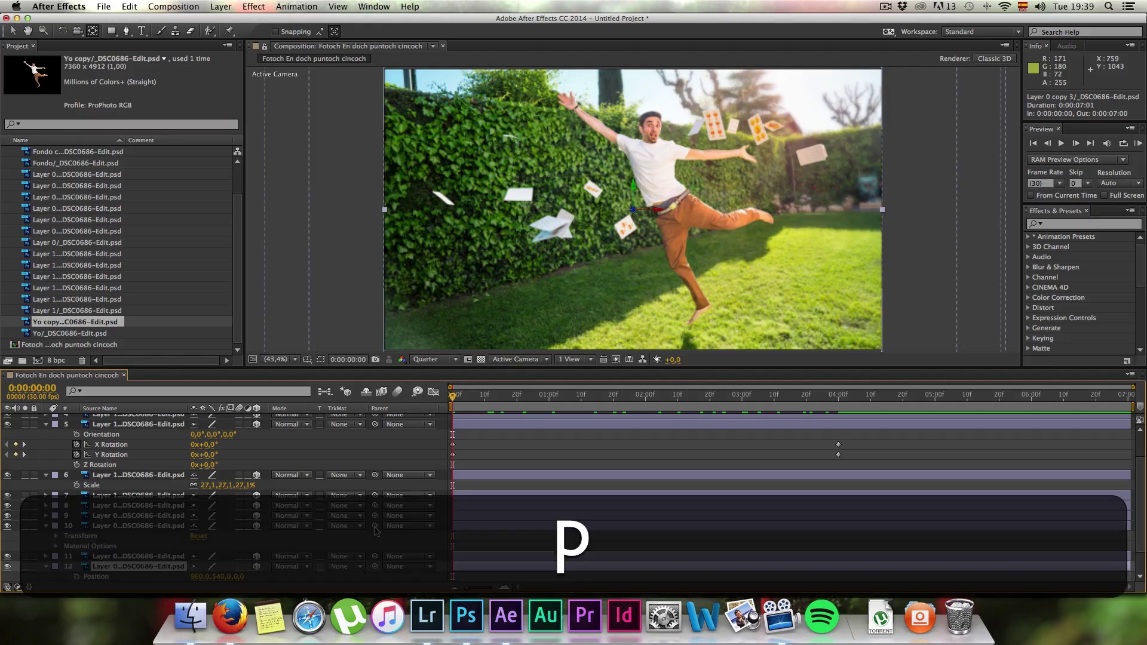
{"action": "scroll", "coordinate": [358, 537], "scroll_direction": "down", "scroll_amount": 1}
{"action": "left_click_drag", "start_coordinate": [262, 542], "coordinate": [105, 559]}
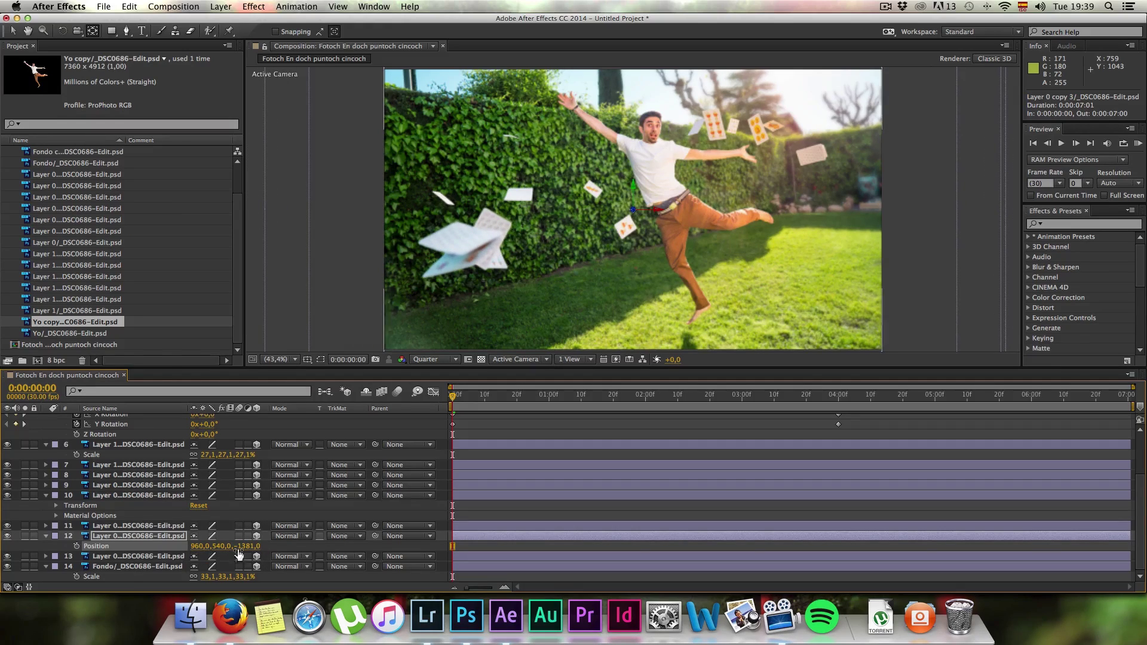
{"action": "left_click_drag", "start_coordinate": [250, 547], "coordinate": [208, 551]}
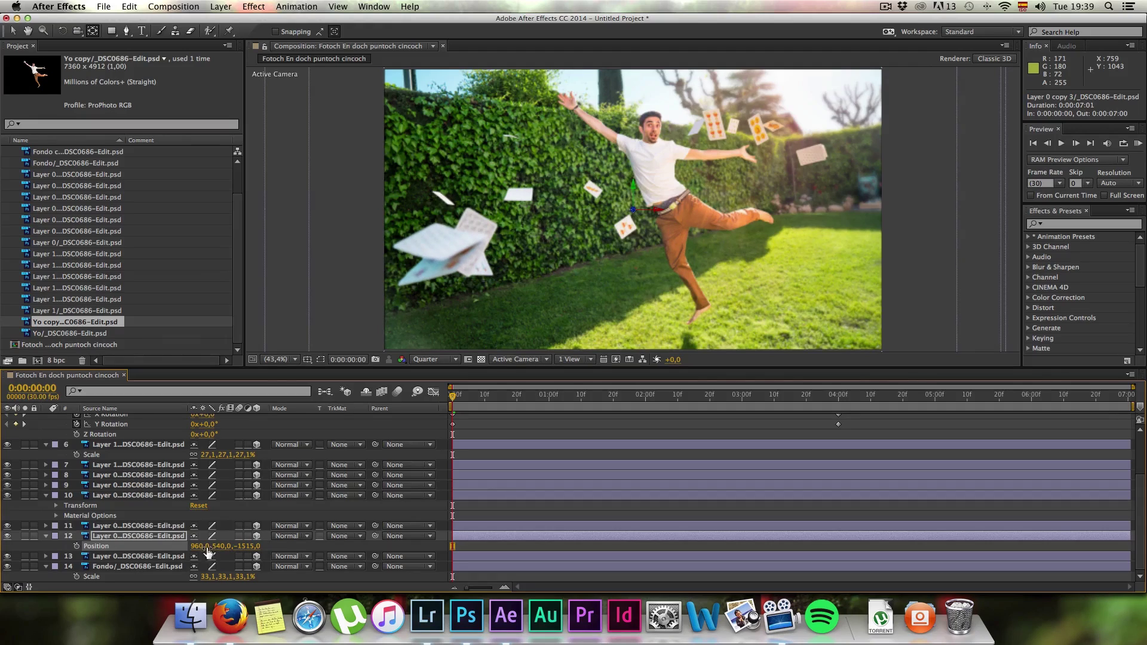
{"action": "key", "text": "v"}
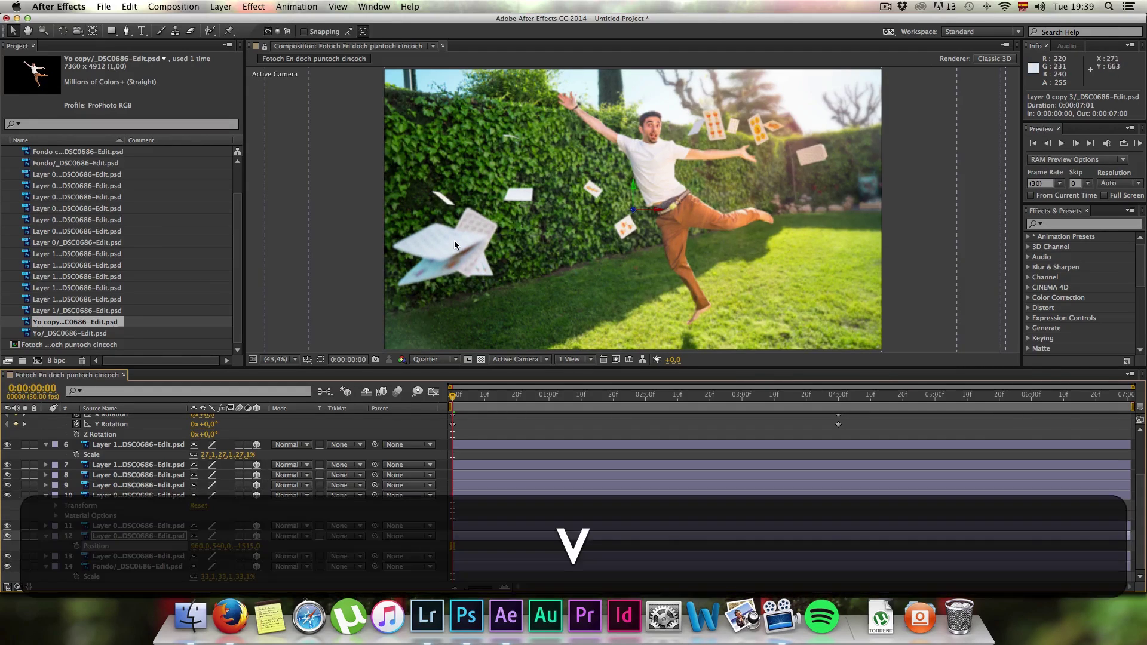
{"action": "left_click_drag", "start_coordinate": [458, 249], "coordinate": [463, 279]}
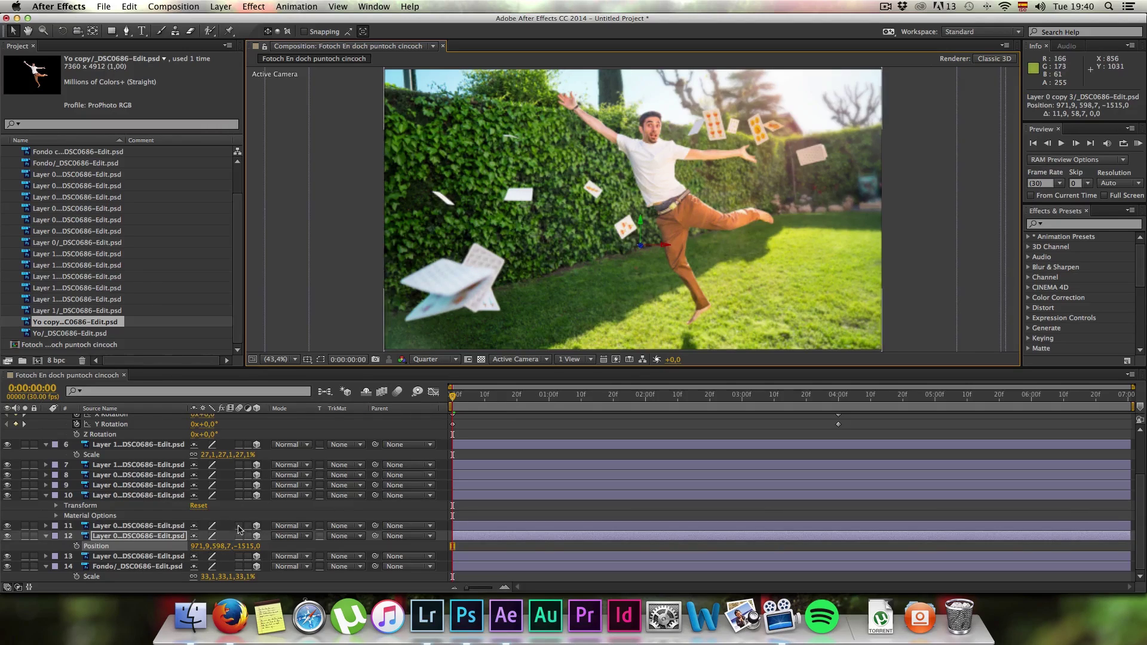
Toggle the visibility of the background and the Layer 0 card layers one by one to identify which card each contains
{"action": "left_click", "coordinate": [8, 566]}
{"action": "left_click", "coordinate": [8, 567]}
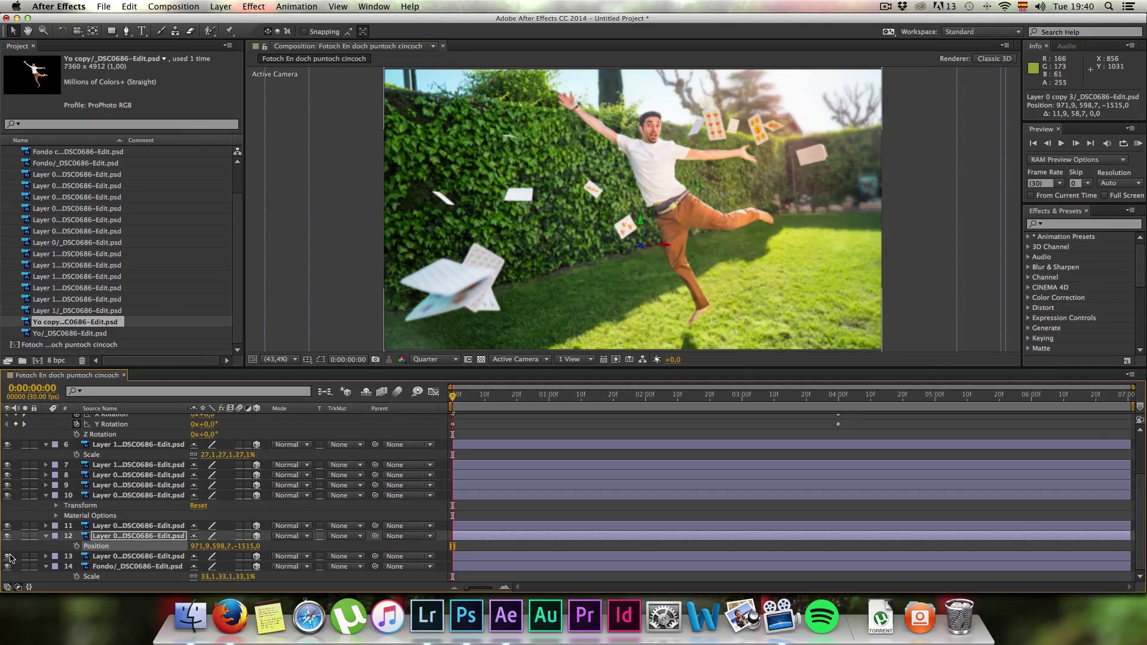
{"action": "left_click", "coordinate": [8, 536]}
{"action": "left_click", "coordinate": [8, 535]}
{"action": "left_click", "coordinate": [7, 526]}
{"action": "left_click", "coordinate": [7, 495]}
{"action": "left_click", "coordinate": [7, 495]}
{"action": "left_click", "coordinate": [8, 486]}
{"action": "left_click", "coordinate": [8, 486]}
Bring Layer 0 copy 6 forward to a Z position of -1358 and reposition its card at X 661, Y 711.5
{"action": "left_click", "coordinate": [119, 486]}
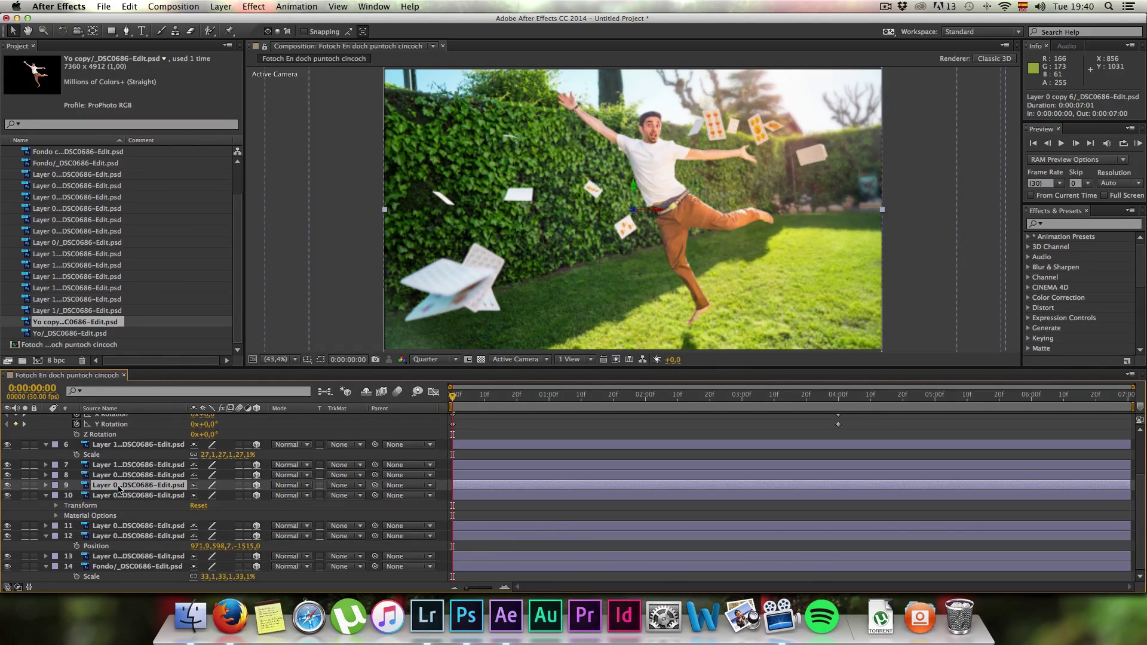
{"action": "key", "text": "p"}
{"action": "left_click_drag", "start_coordinate": [238, 501], "coordinate": [166, 502]}
{"action": "left_click_drag", "start_coordinate": [245, 499], "coordinate": [169, 494]}
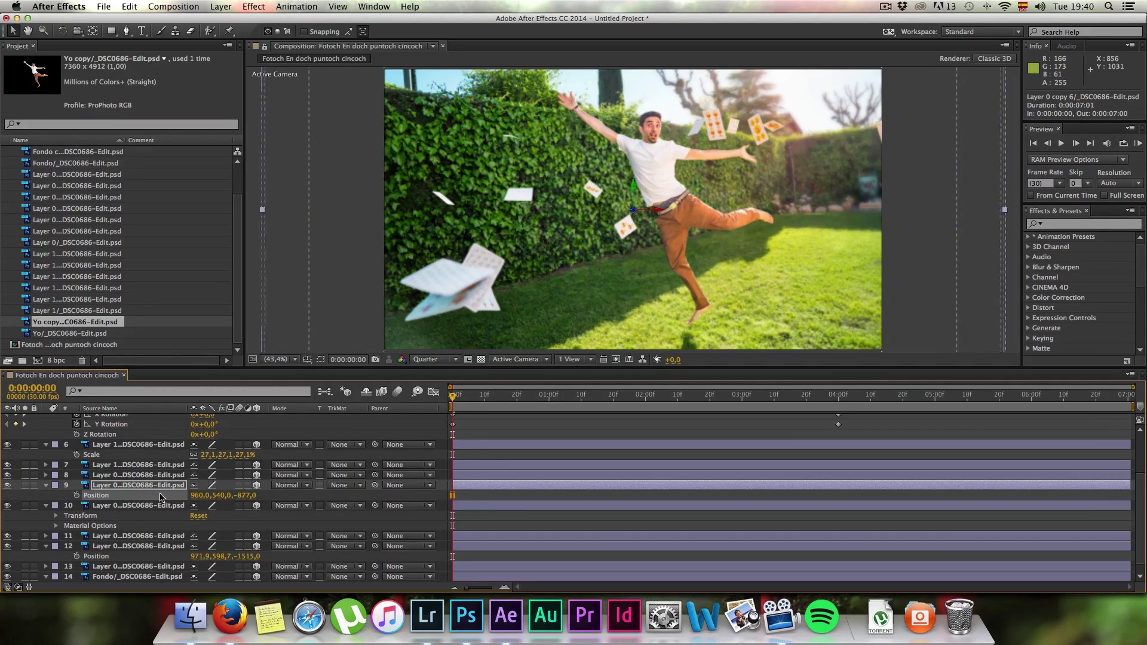
{"action": "left_click_drag", "start_coordinate": [904, 137], "coordinate": [849, 191]}
{"action": "left_click_drag", "start_coordinate": [852, 270], "coordinate": [836, 270]}
{"action": "left_click_drag", "start_coordinate": [842, 210], "coordinate": [852, 187]}
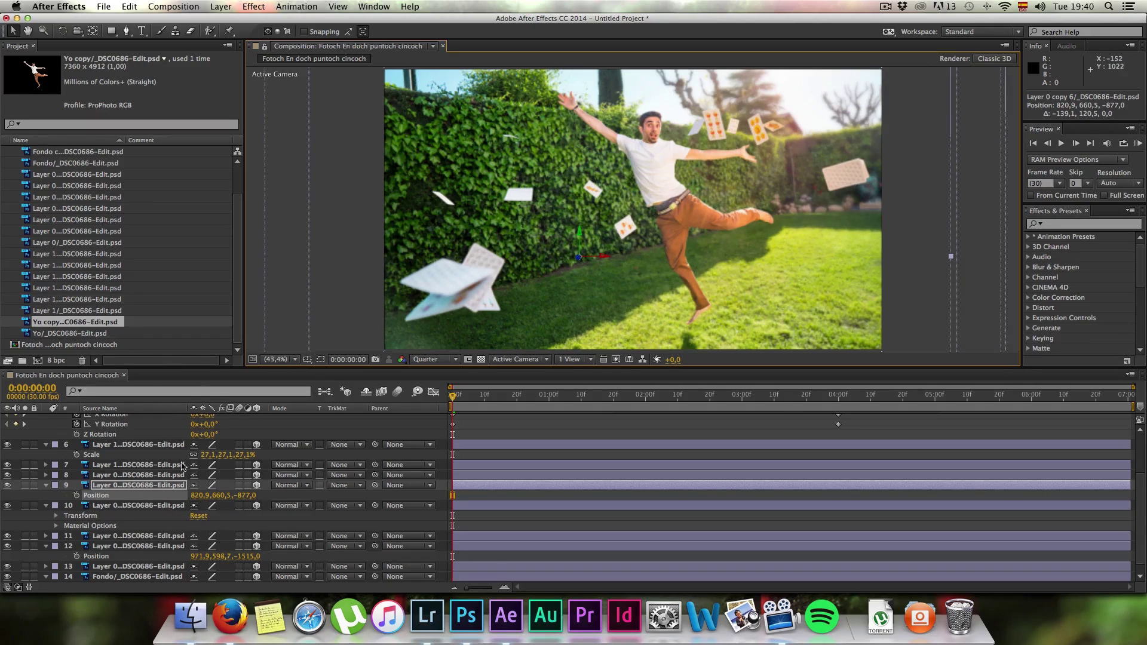
{"action": "left_click_drag", "start_coordinate": [247, 496], "coordinate": [181, 499]}
{"action": "left_click_drag", "start_coordinate": [911, 209], "coordinate": [806, 219]}
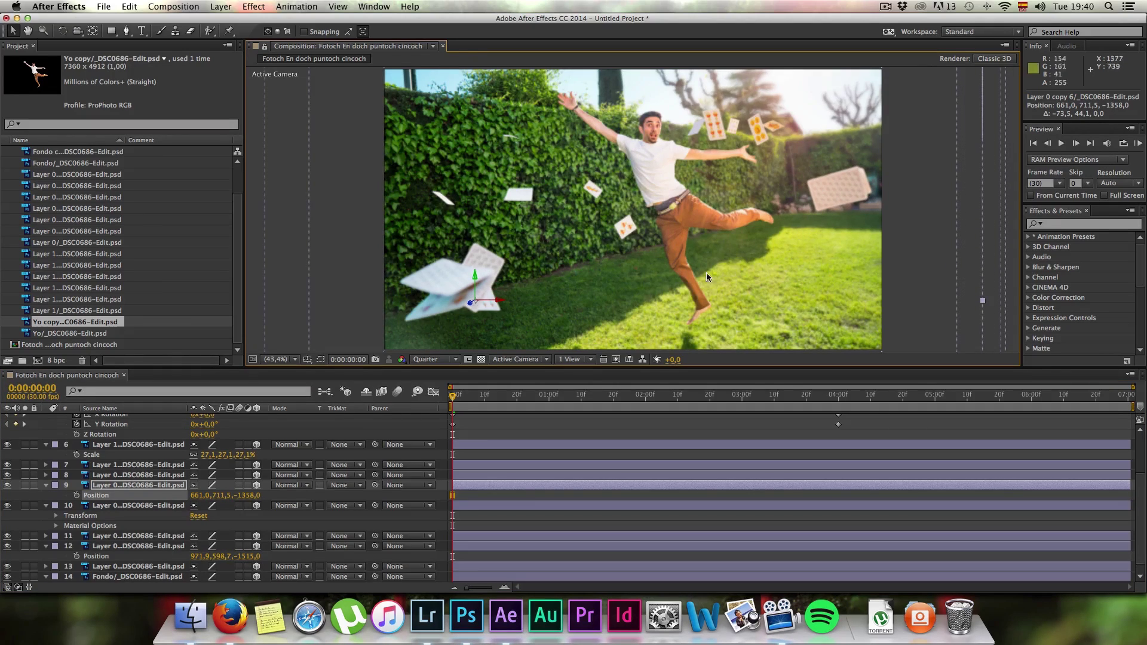
Set the scale of the Fondo background layer to 34%
{"action": "scroll", "coordinate": [127, 540], "scroll_direction": "down", "scroll_amount": 1}
{"action": "left_click", "coordinate": [124, 567]}
{"action": "left_click", "coordinate": [251, 576]}
{"action": "type", "text": "34"}
{"action": "key", "text": "Return"}
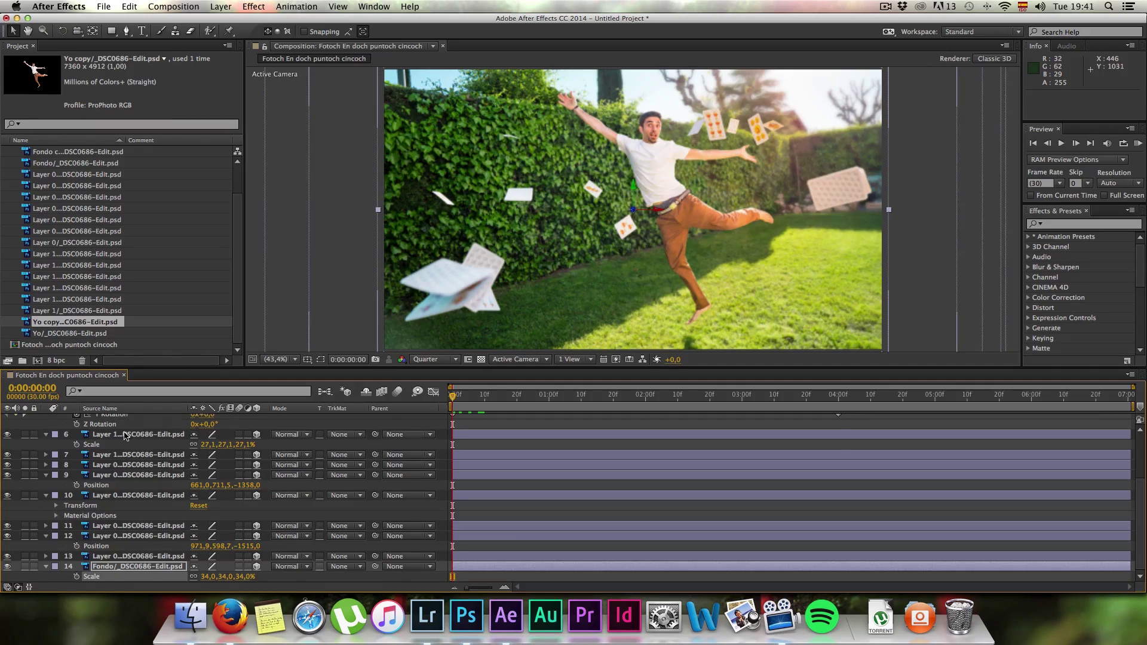
Reveal the transform properties of the Camorra camera and set its Z position to -2673.7
{"action": "scroll", "coordinate": [99, 430], "scroll_direction": "up", "scroll_amount": 4}
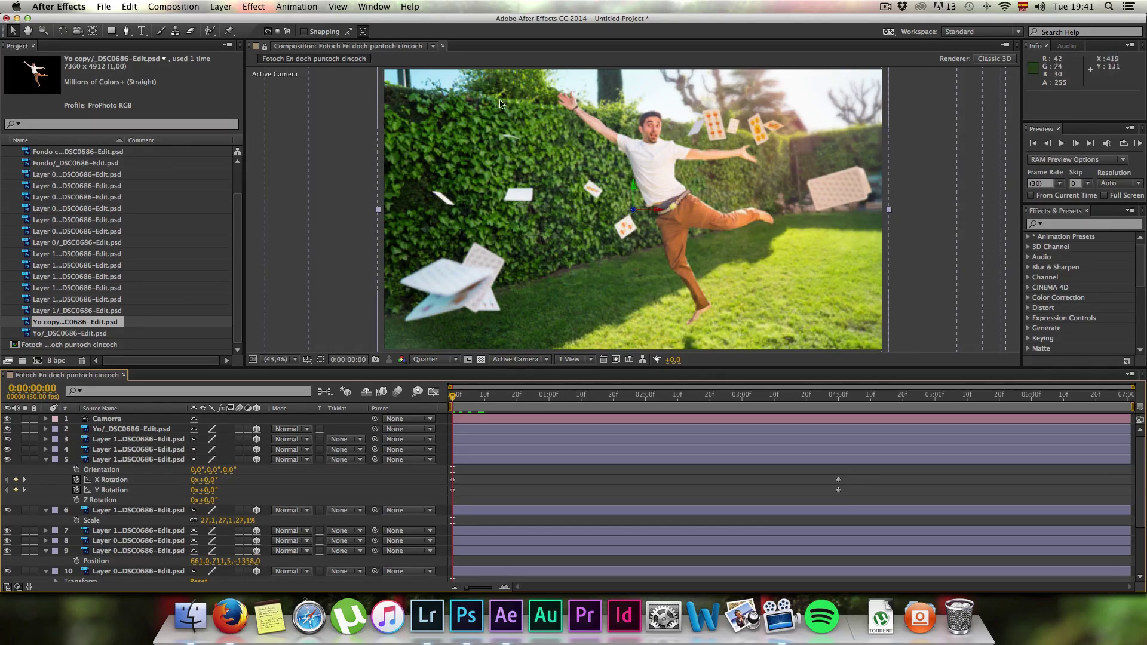
{"action": "left_click", "coordinate": [107, 419]}
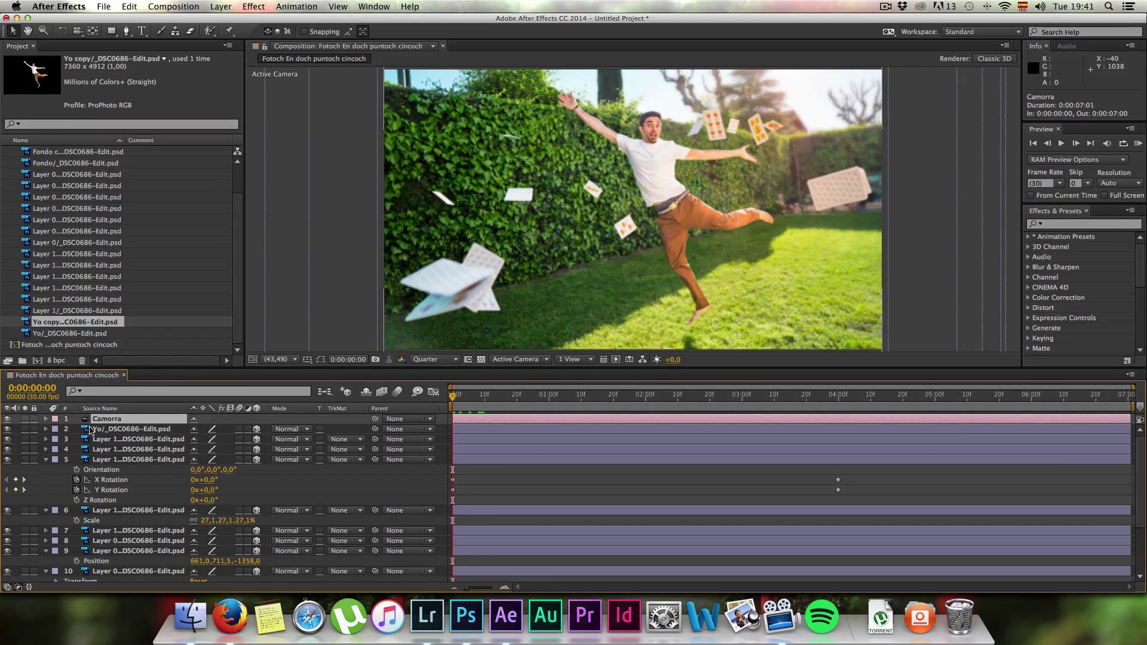
{"action": "left_click", "coordinate": [113, 404]}
{"action": "left_click", "coordinate": [115, 419]}
{"action": "left_click", "coordinate": [46, 419]}
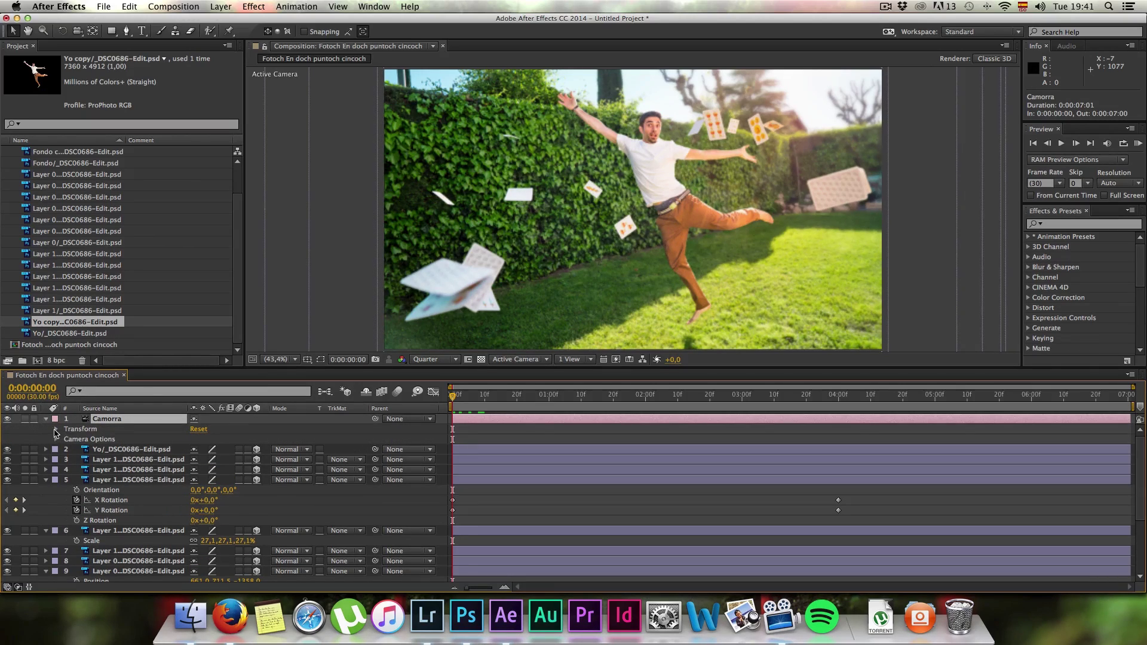
{"action": "left_click", "coordinate": [56, 429]}
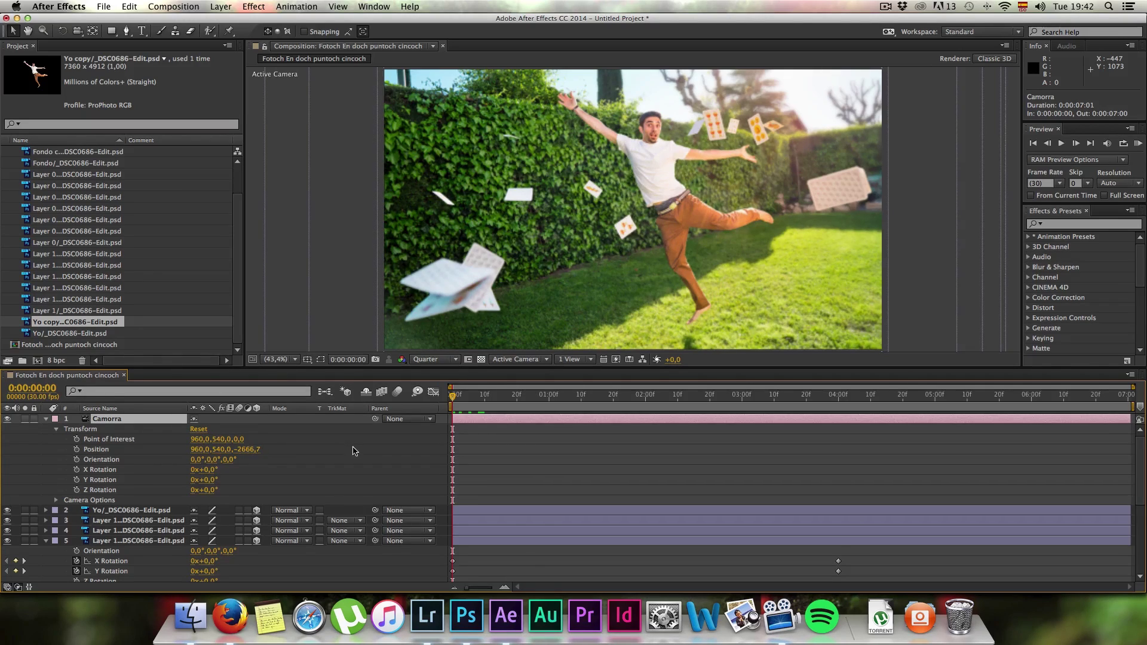
{"action": "mouse_move", "coordinate": [254, 453]}
{"action": "left_mouse_down"}
{"action": "mouse_move", "coordinate": [149, 466]}
{"action": "mouse_move", "coordinate": [576, 451]}
{"action": "mouse_move", "coordinate": [259, 461]}
{"action": "left_mouse_up"}
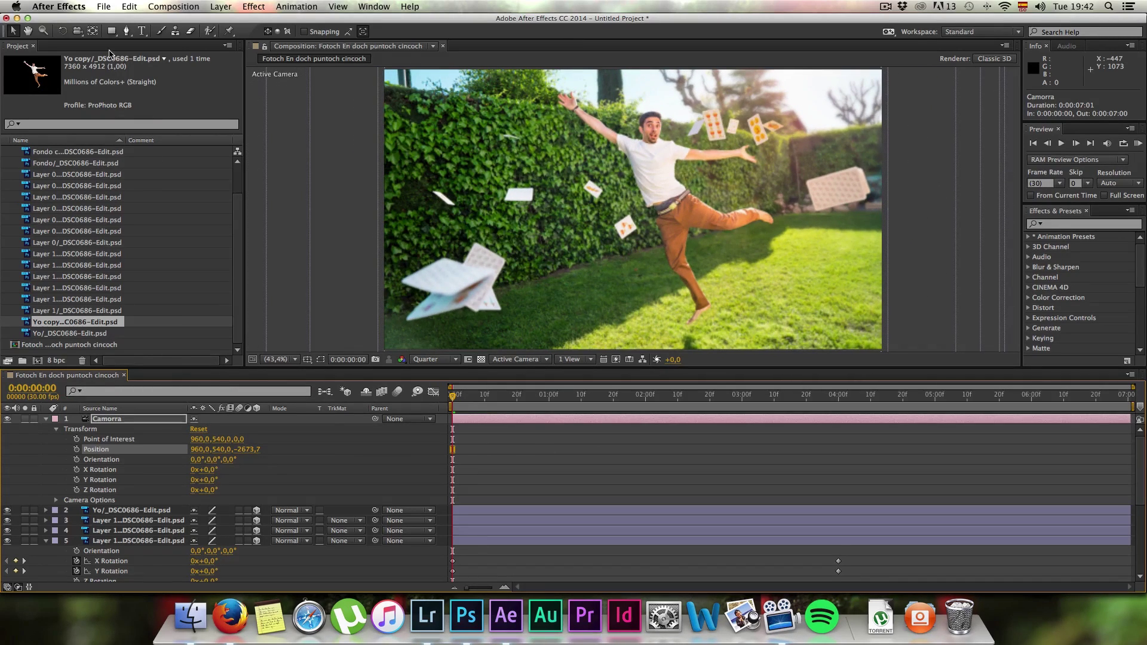
Try out camera moves in the composition view with different camera tools, undoing each move
{"action": "left_click", "coordinate": [81, 31]}
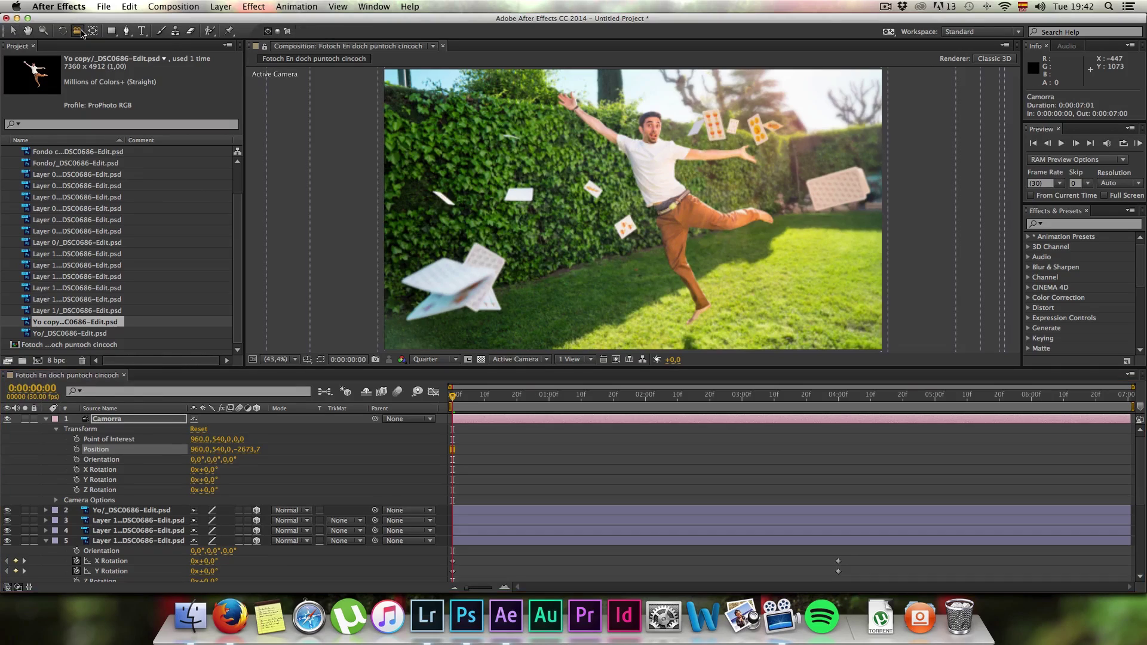
{"action": "left_click", "coordinate": [78, 32]}
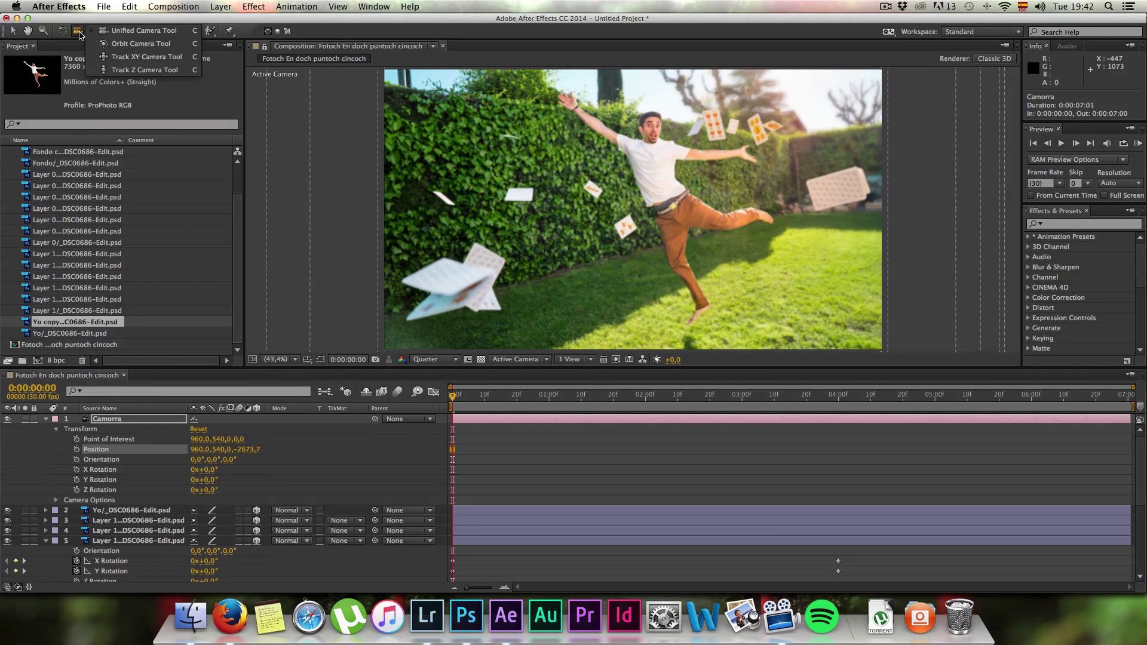
{"action": "left_click", "coordinate": [316, 32]}
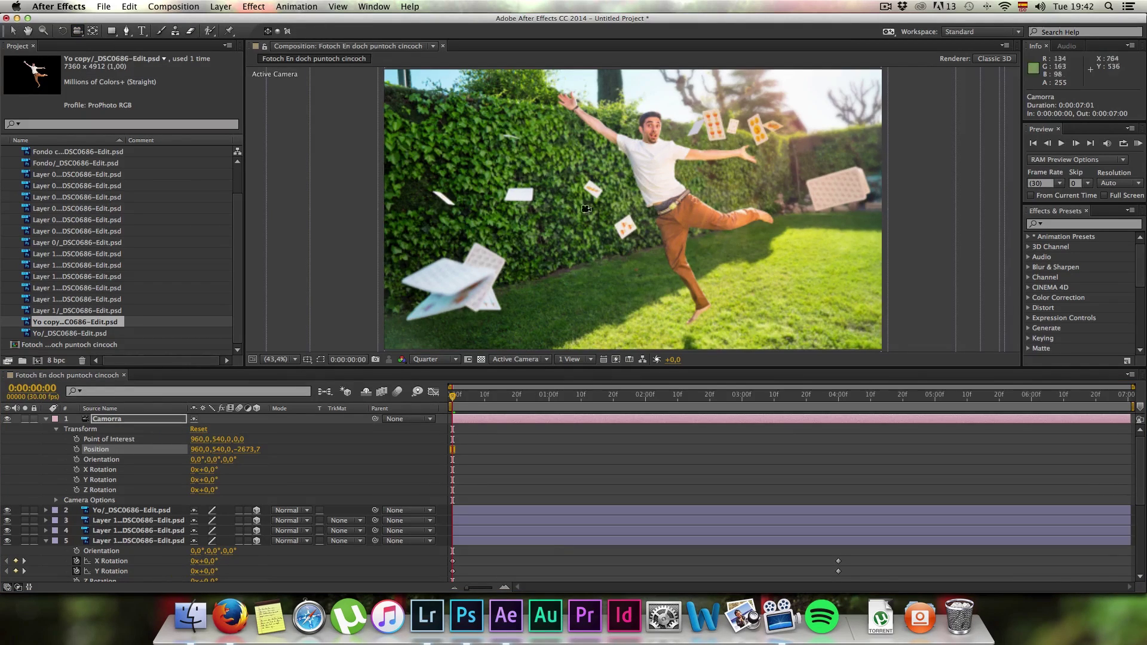
{"action": "key", "text": "c"}
{"action": "left_click_drag", "start_coordinate": [622, 220], "coordinate": [646, 176]}
{"action": "key", "text": "super+z"}
{"action": "key", "text": "c"}
{"action": "left_click_drag", "start_coordinate": [649, 221], "coordinate": [679, 210]}
{"action": "key", "text": "cmd+z"}
Move the camera closer to a Z position of -2562.8 with the Track Z Camera tool
{"action": "key", "text": "cmd+c"}
{"action": "key", "text": "c"}
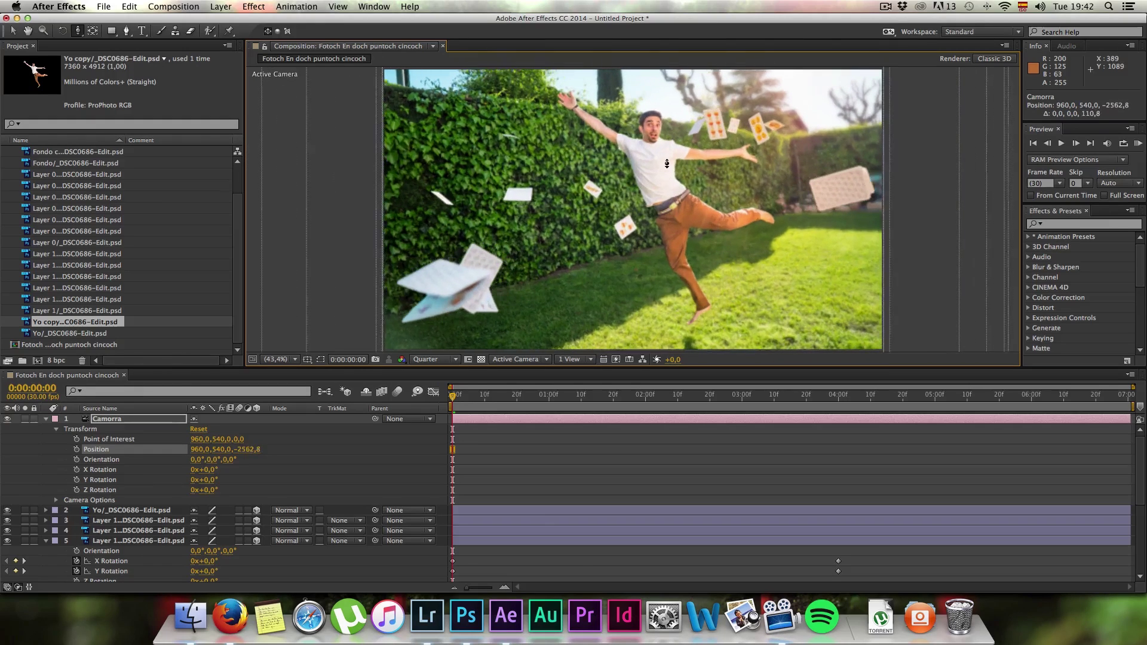
Undo the last camera move and start keyframing the Camorra camera's Position at 0:00:00:00
{"action": "key", "text": "super+z"}
{"action": "key", "text": "c"}
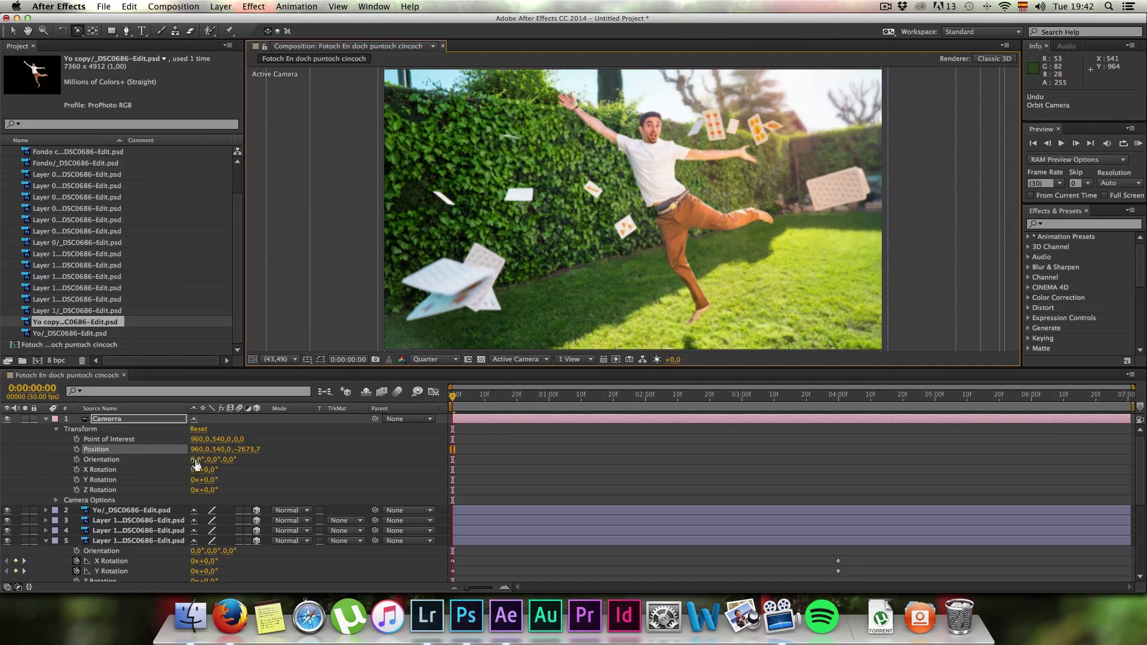
{"action": "left_click", "coordinate": [452, 396]}
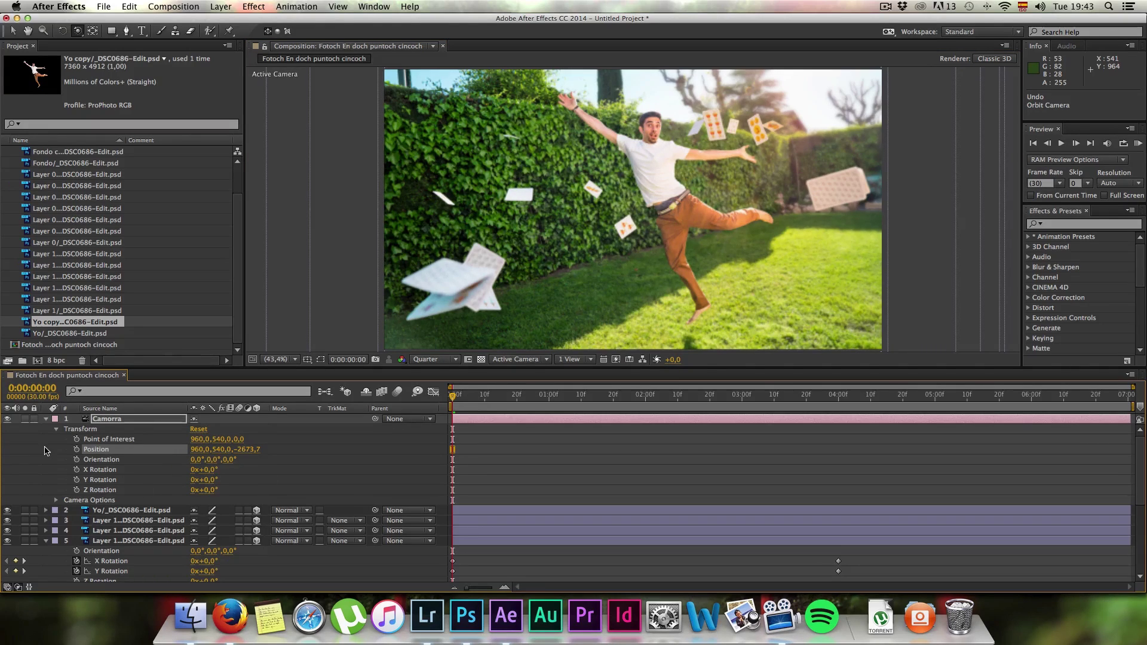
{"action": "left_click", "coordinate": [76, 450]}
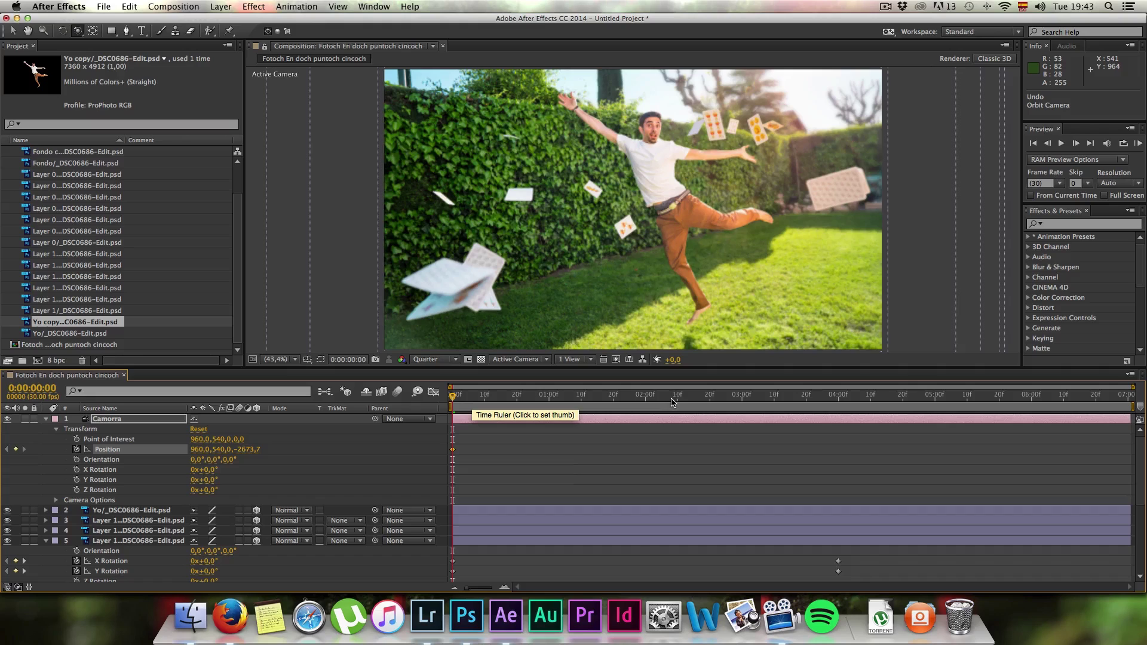
Set the camera's Z position to -2435.7 at 0:00:04:00 and scrub through the resulting move
{"action": "key", "text": "k"}
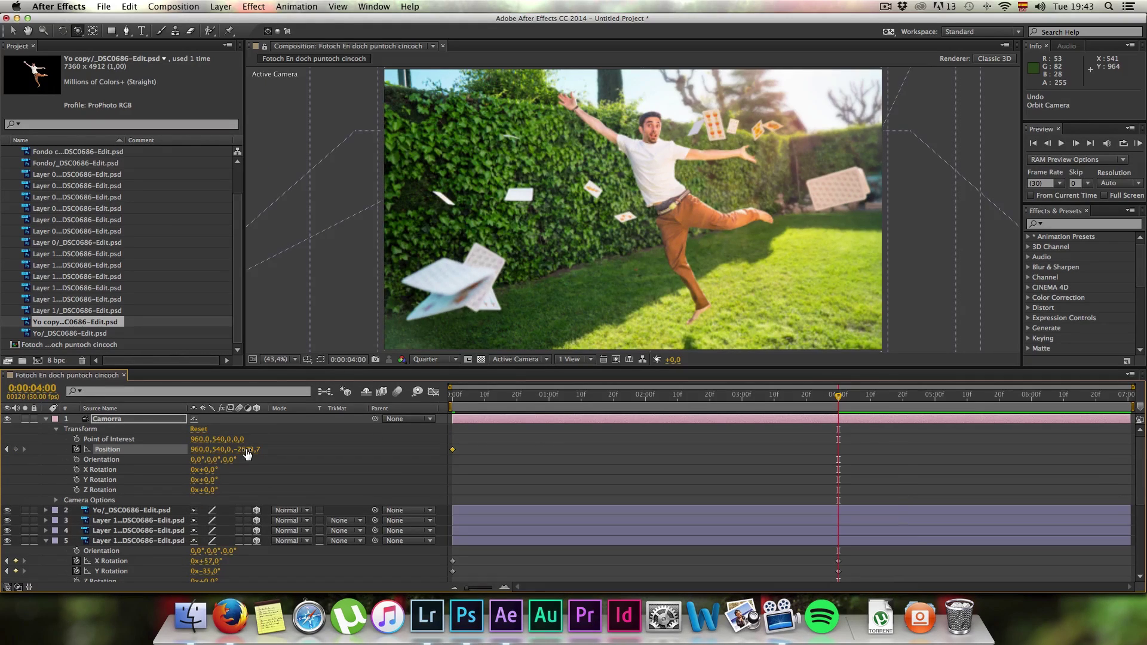
{"action": "left_click_drag", "start_coordinate": [247, 454], "coordinate": [390, 448]}
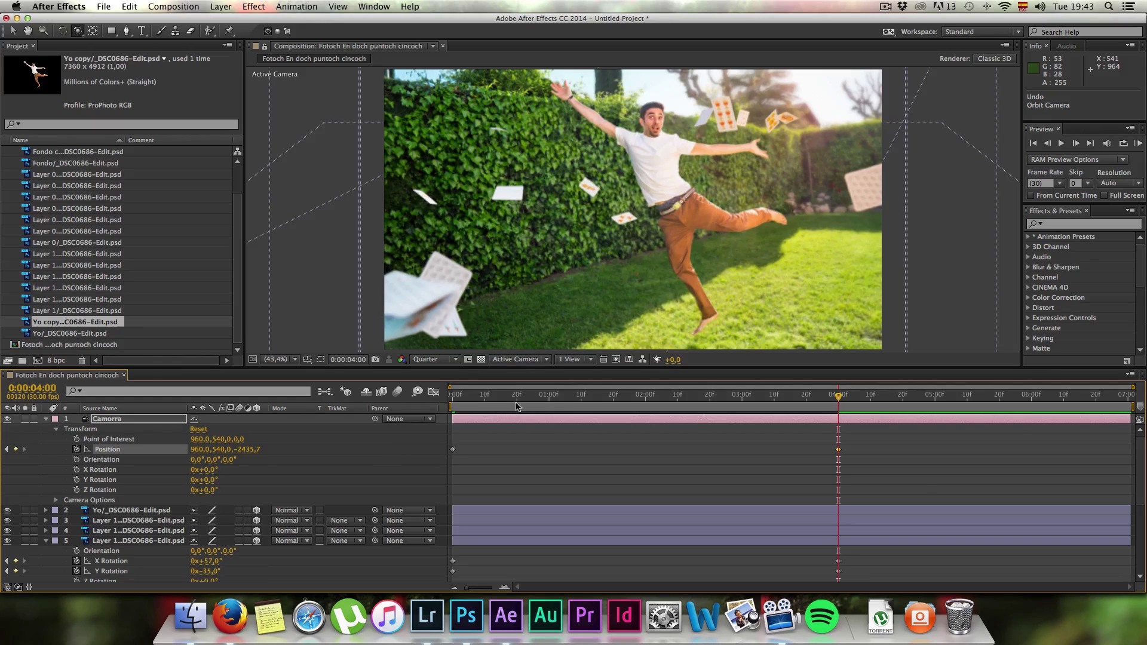
{"action": "left_click_drag", "start_coordinate": [469, 395], "coordinate": [841, 428]}
{"action": "left_click_drag", "start_coordinate": [555, 398], "coordinate": [471, 411]}
{"action": "left_click", "coordinate": [839, 405]}
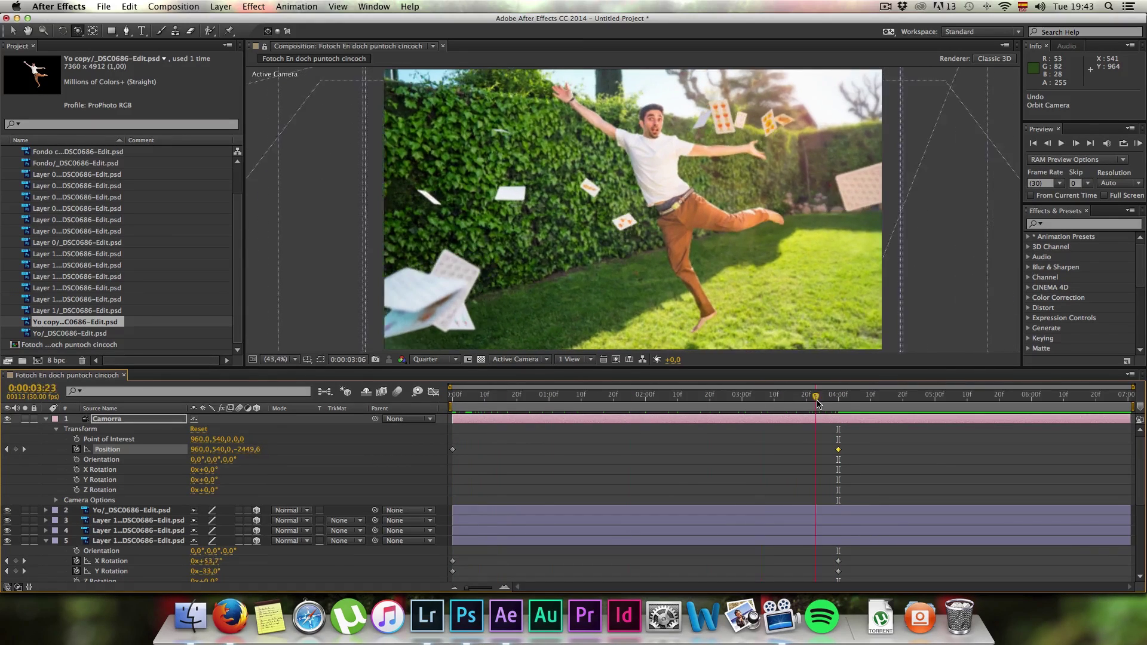
{"action": "mouse_move", "coordinate": [840, 406]}
{"action": "left_mouse_down"}
{"action": "mouse_move", "coordinate": [691, 416]}
{"action": "mouse_move", "coordinate": [838, 410]}
{"action": "left_mouse_up"}
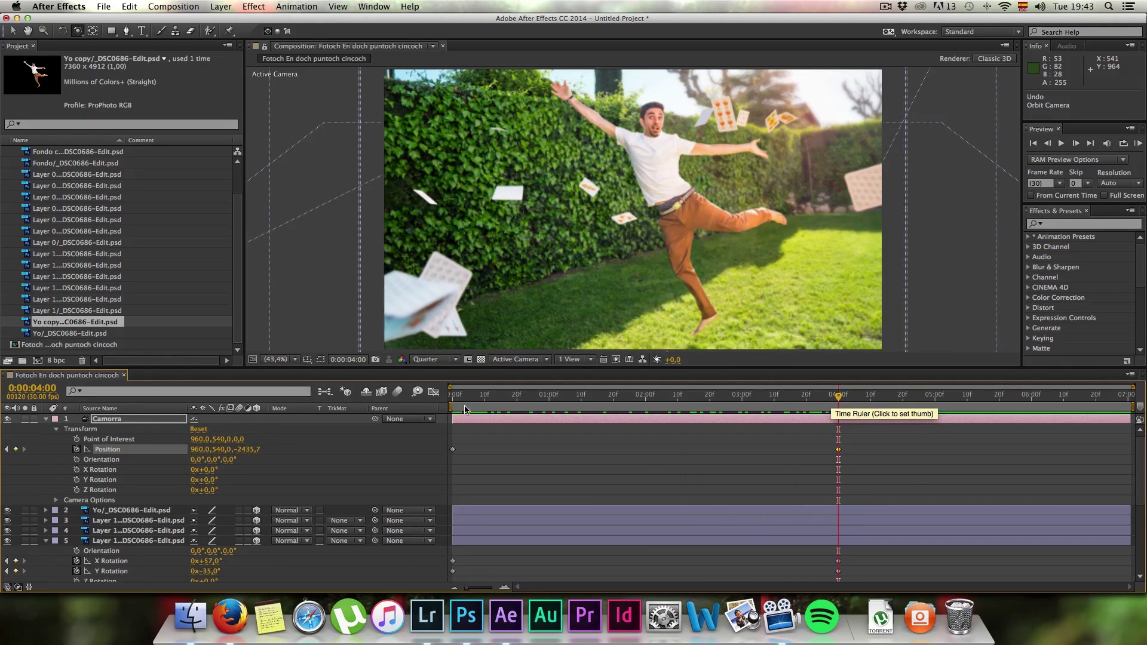
End the work area at 0:00:04:00 and play a RAM preview of the camera move
{"action": "left_click_drag", "start_coordinate": [452, 407], "coordinate": [429, 406]}
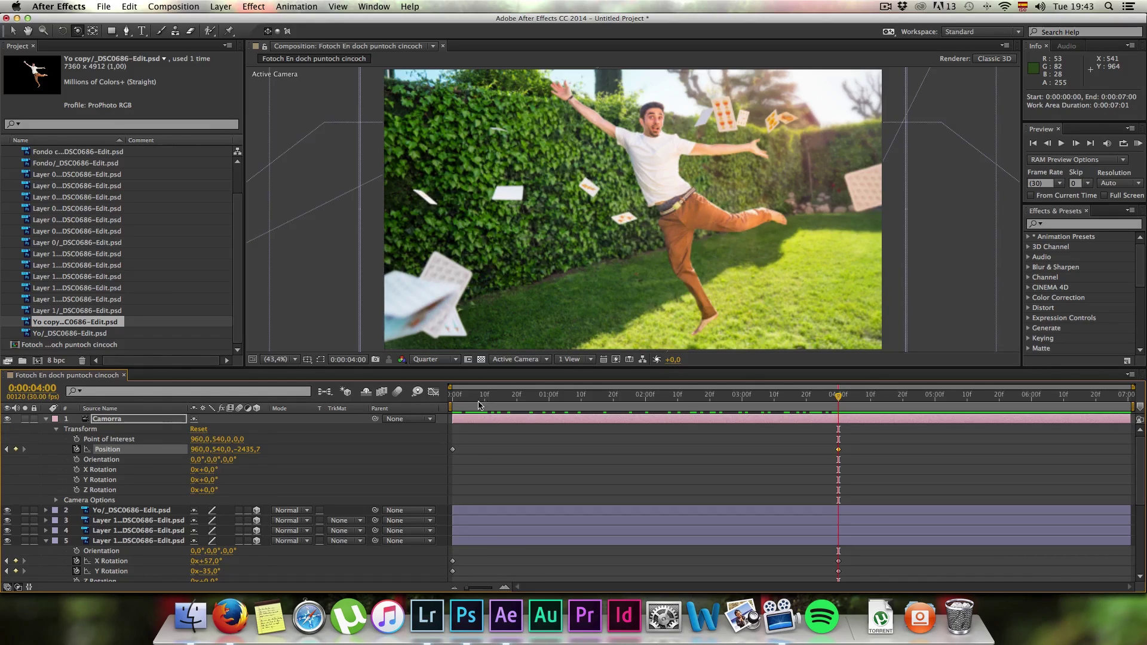
{"action": "left_click", "coordinate": [826, 399]}
{"action": "left_click_drag", "start_coordinate": [826, 399], "coordinate": [839, 396]}
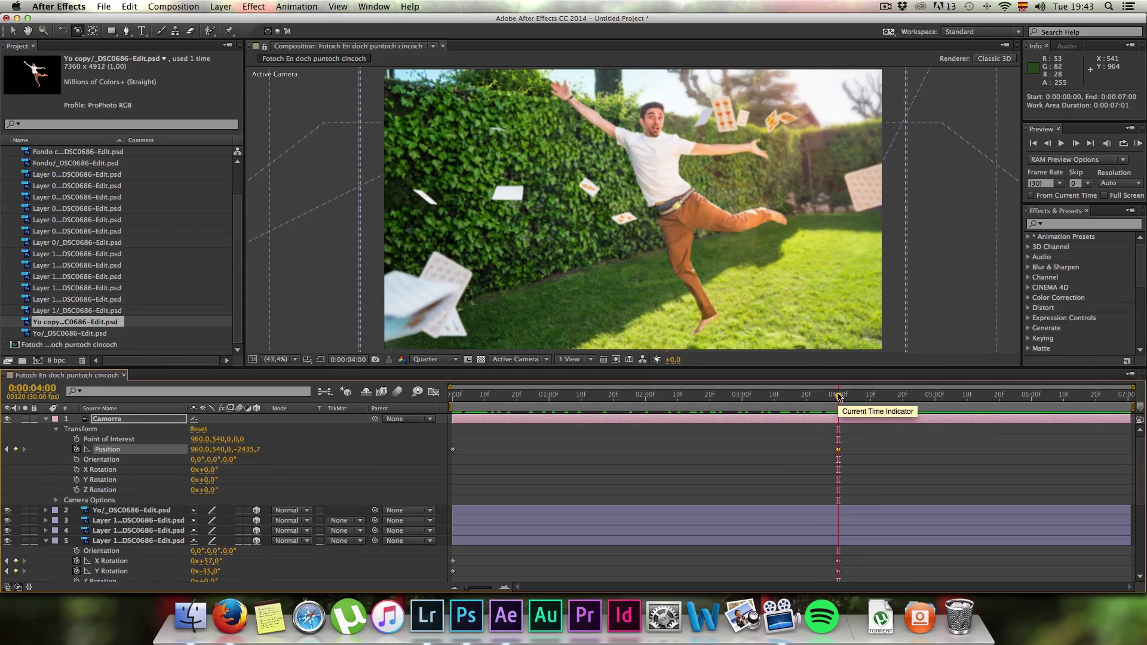
{"action": "key", "text": "n"}
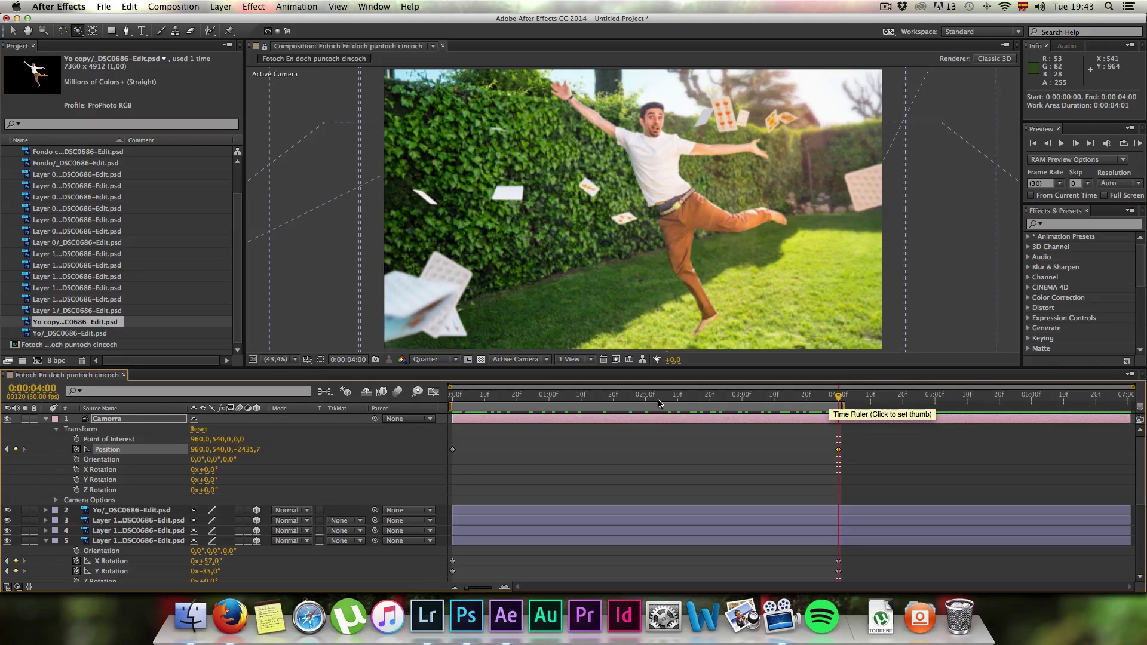
{"action": "key", "text": "ctrl+0"}
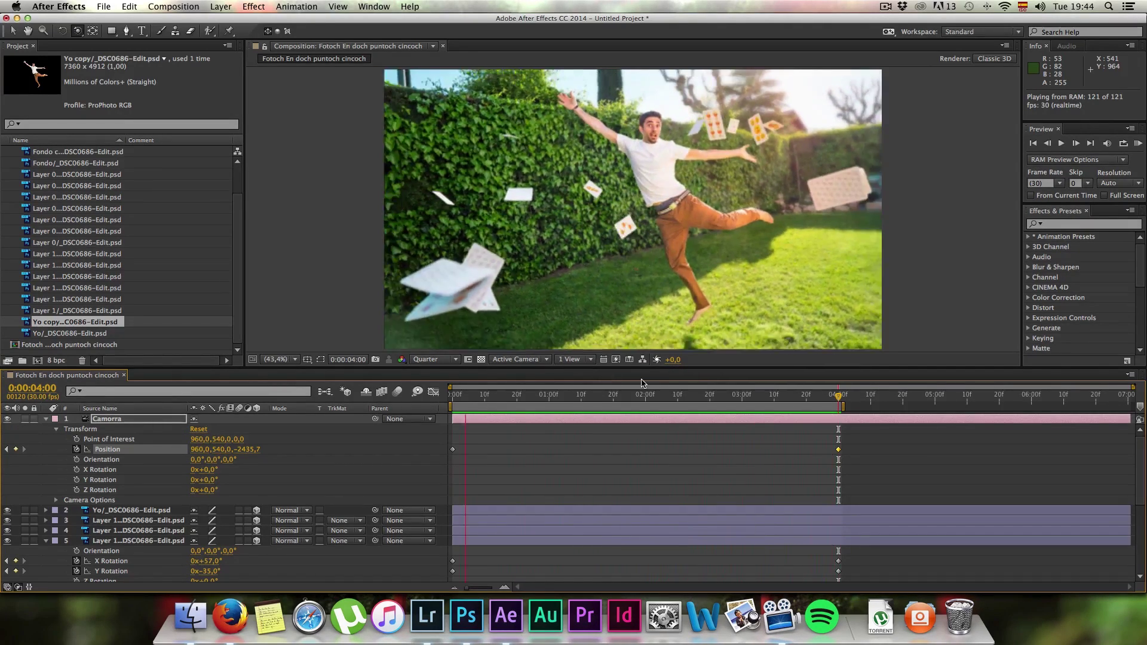
Bring the camera closer to the scene at its 0:00:04:00 Position keyframe and preview the stronger move
{"action": "left_click", "coordinate": [825, 394]}
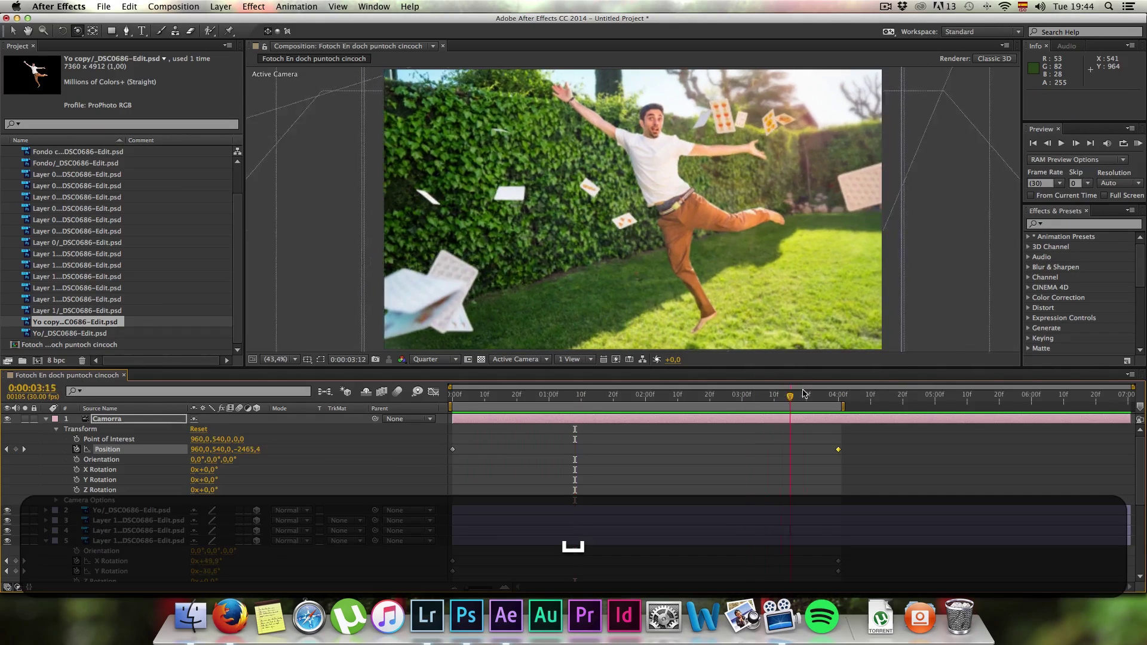
{"action": "key", "text": "k"}
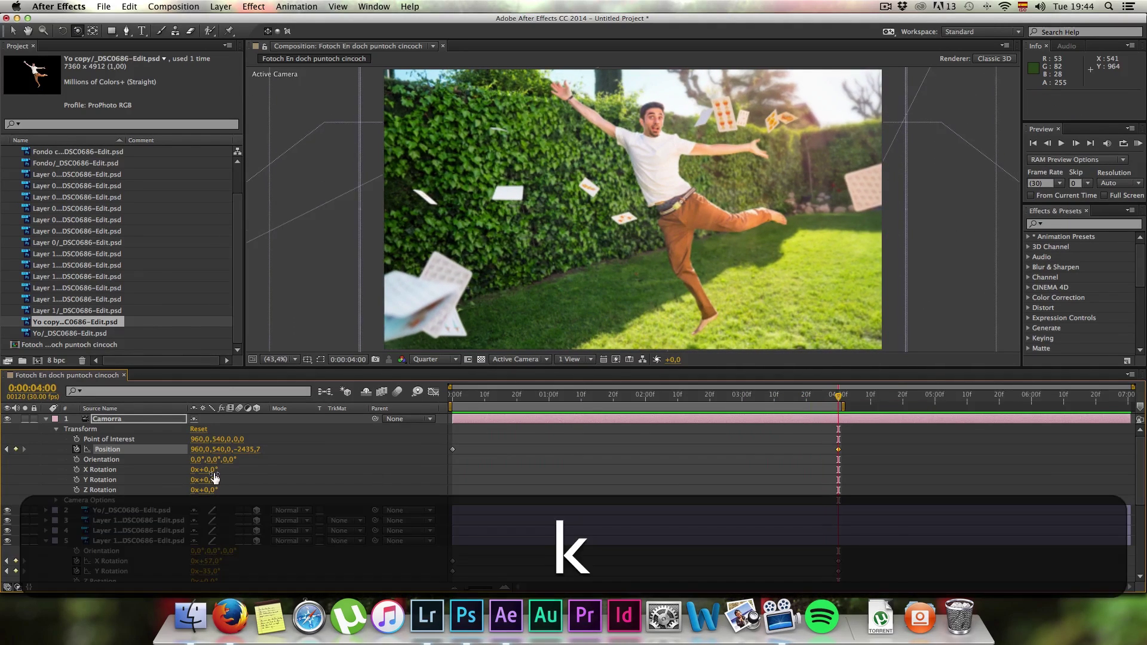
{"action": "left_click_drag", "start_coordinate": [247, 449], "coordinate": [370, 445]}
{"action": "left_click_drag", "start_coordinate": [463, 394], "coordinate": [439, 404]}
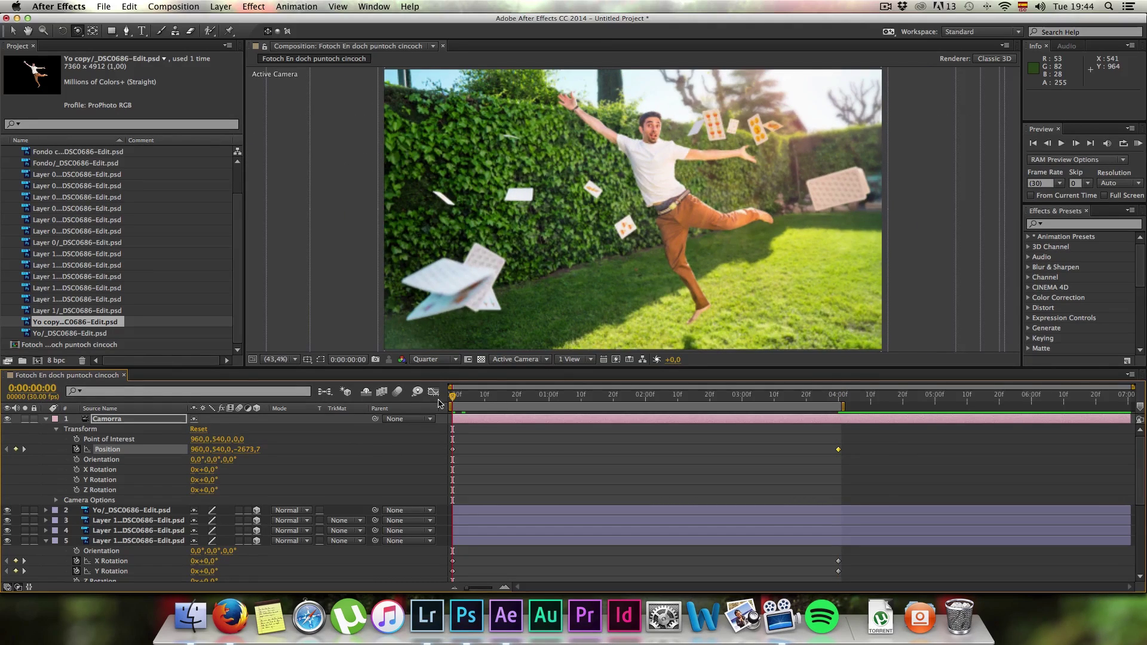
{"action": "key", "text": "KP_0"}
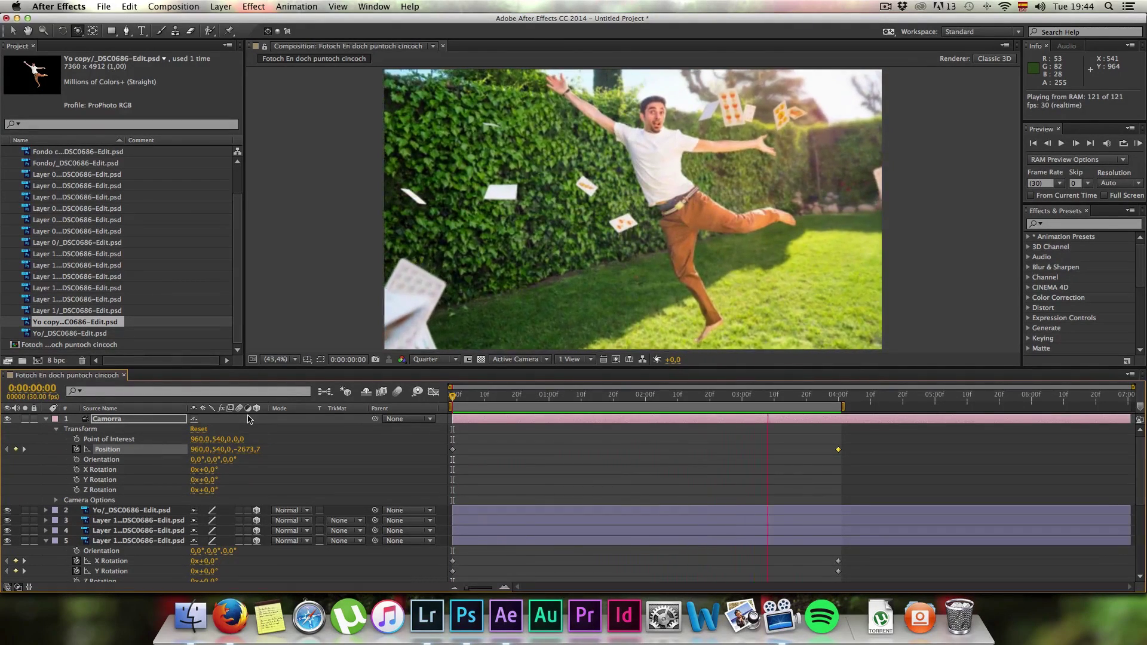
{"action": "key", "text": "space"}
{"action": "left_click_drag", "start_coordinate": [506, 395], "coordinate": [565, 396]}
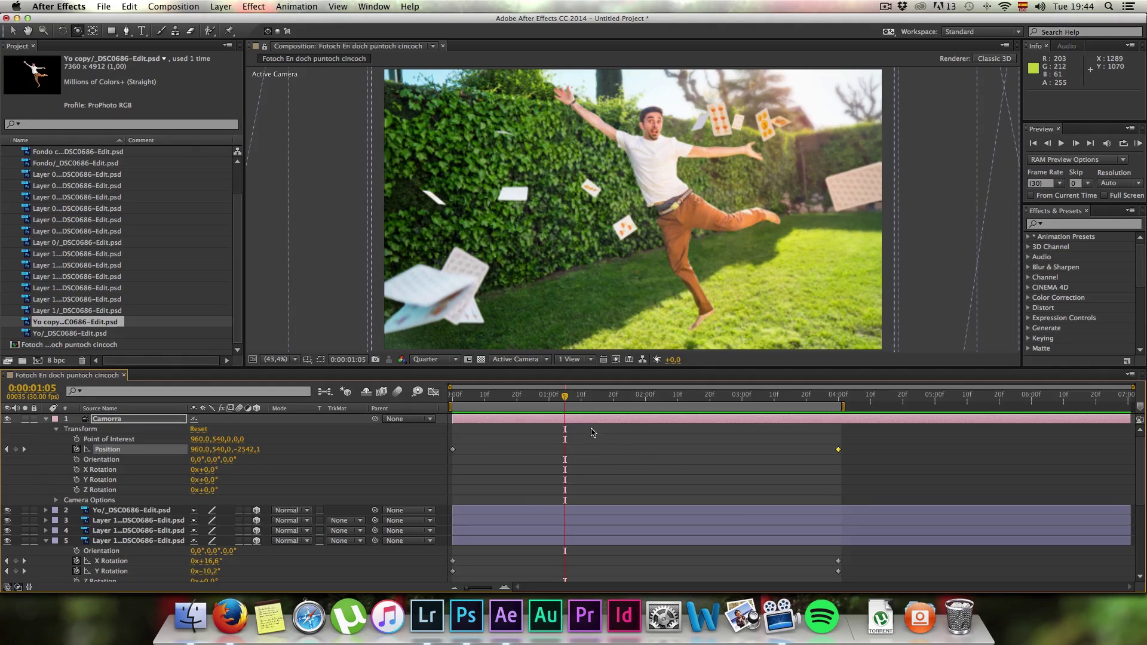
{"action": "left_click_drag", "start_coordinate": [566, 396], "coordinate": [623, 396]}
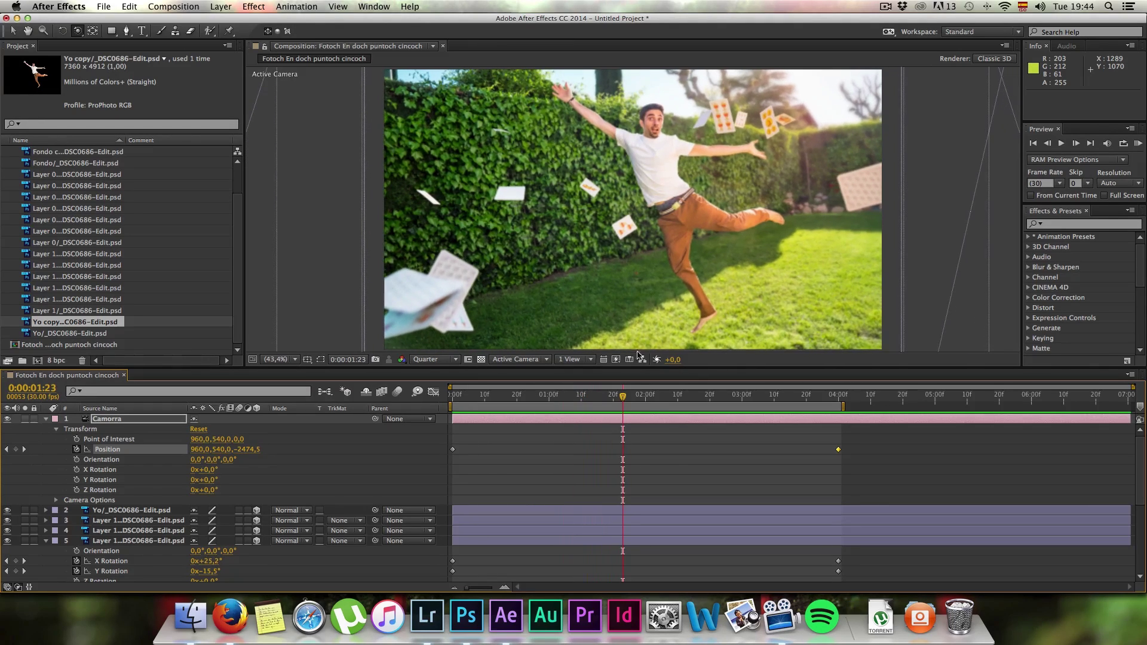
Switch to the Selection tool and collapse the expanded properties of the Camorra camera and the card layers
{"action": "key", "text": "v"}
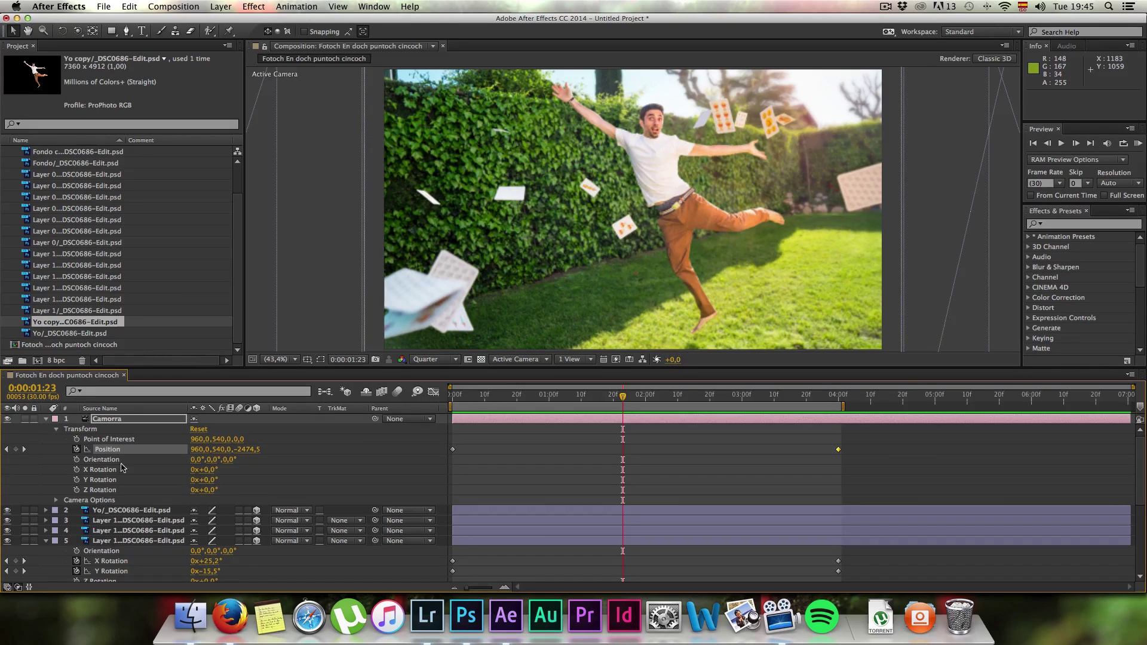
{"action": "left_click", "coordinate": [46, 418]}
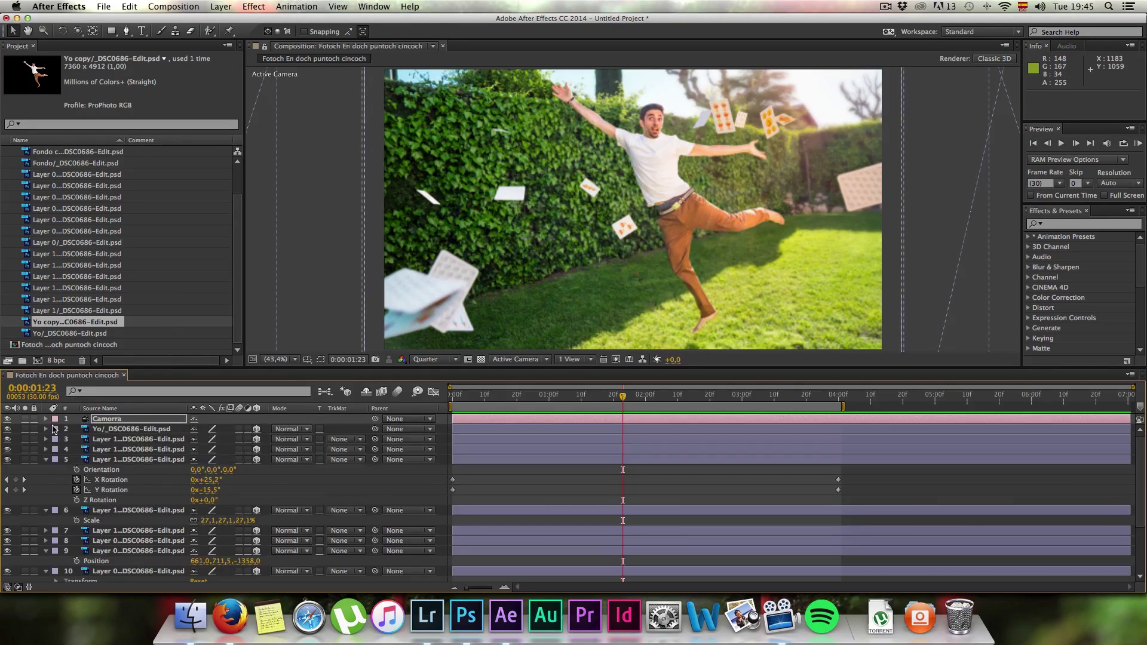
{"action": "left_click", "coordinate": [46, 459]}
{"action": "left_click", "coordinate": [46, 479]}
{"action": "left_click", "coordinate": [46, 500]}
{"action": "left_click", "coordinate": [46, 510]}
{"action": "left_click", "coordinate": [46, 530]}
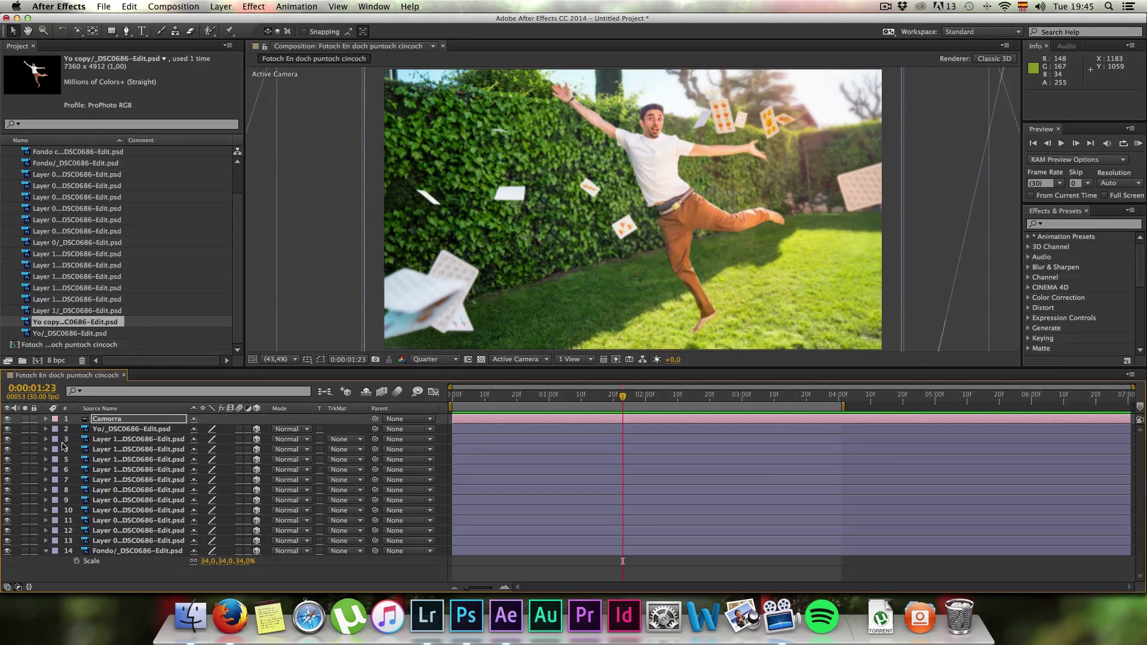
Pre-compose the Yo layer as "Yo mismo", leaving all attributes in the main composition
{"action": "left_click", "coordinate": [117, 430]}
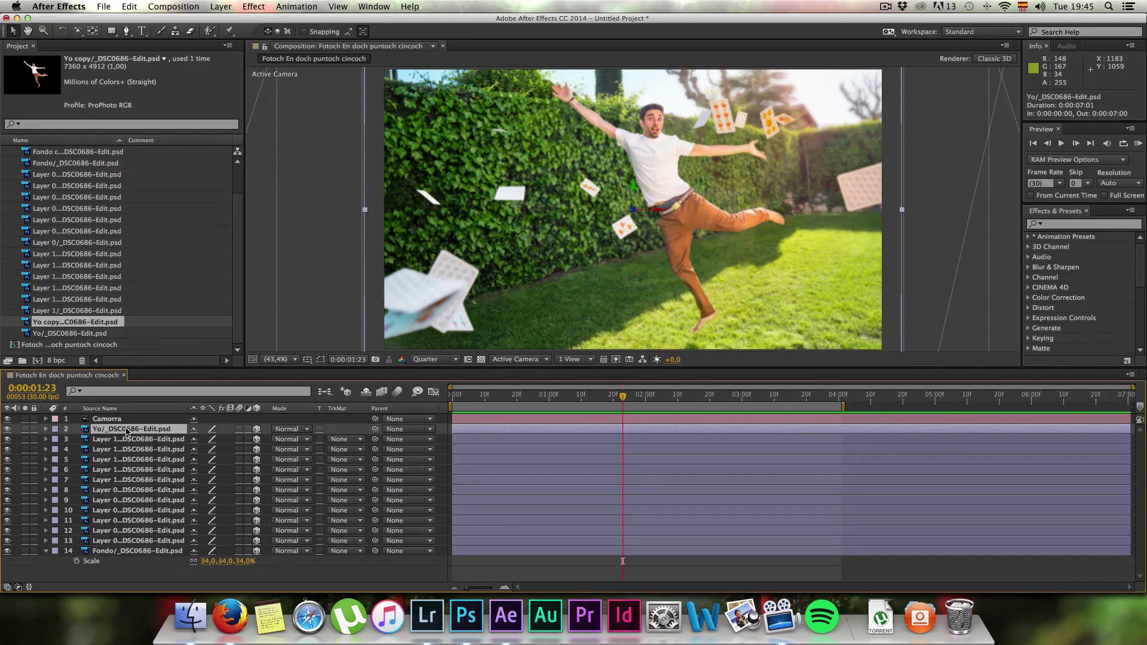
{"action": "right_click", "coordinate": [127, 432]}
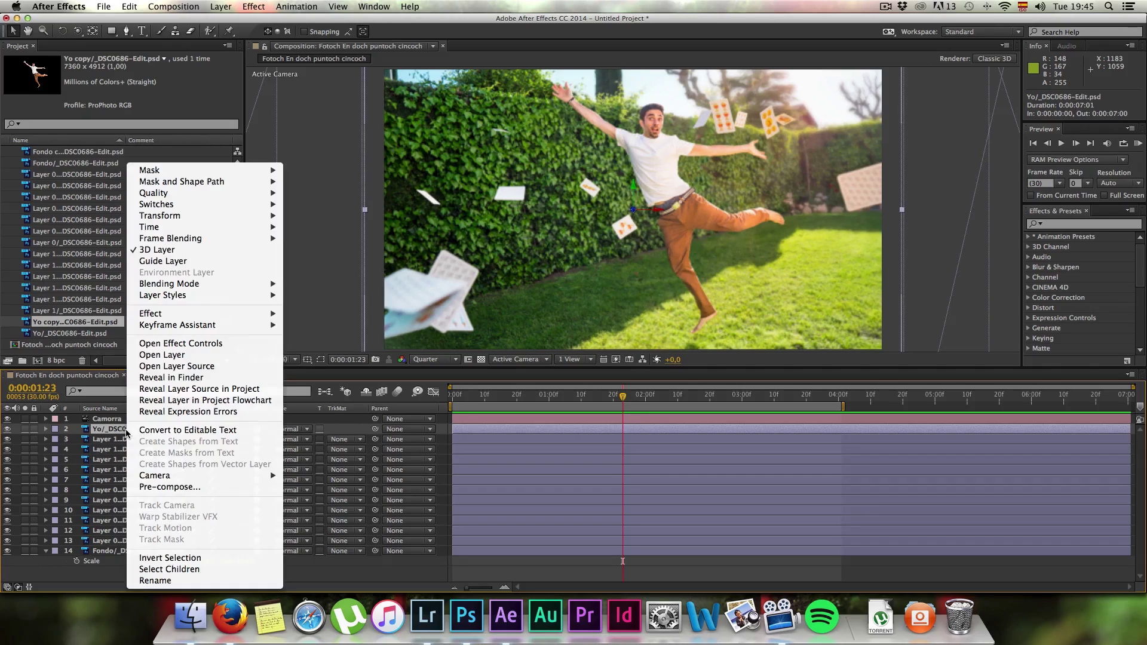
{"action": "left_click", "coordinate": [177, 487]}
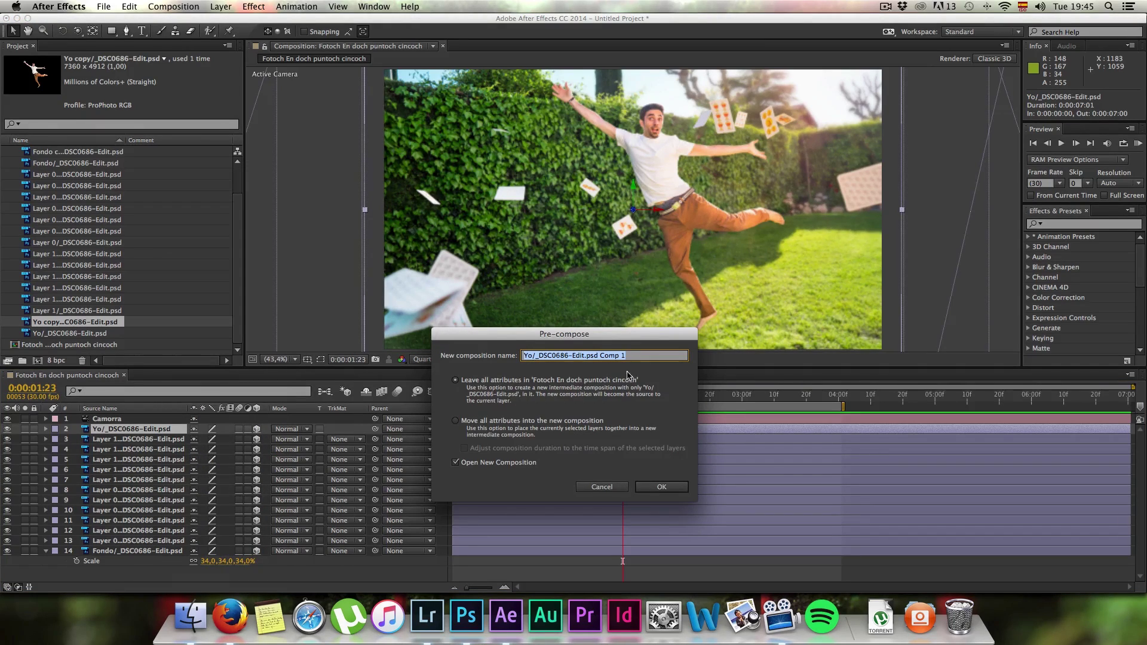
{"action": "type", "text": "Yo mismo"}
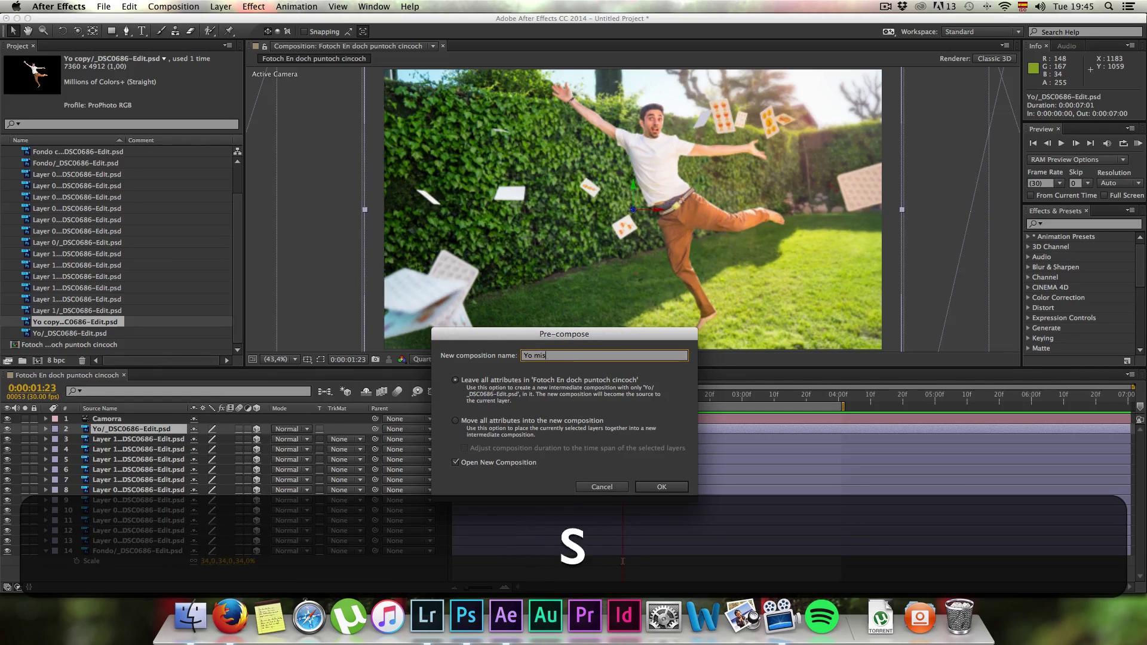
{"action": "left_click", "coordinate": [675, 484]}
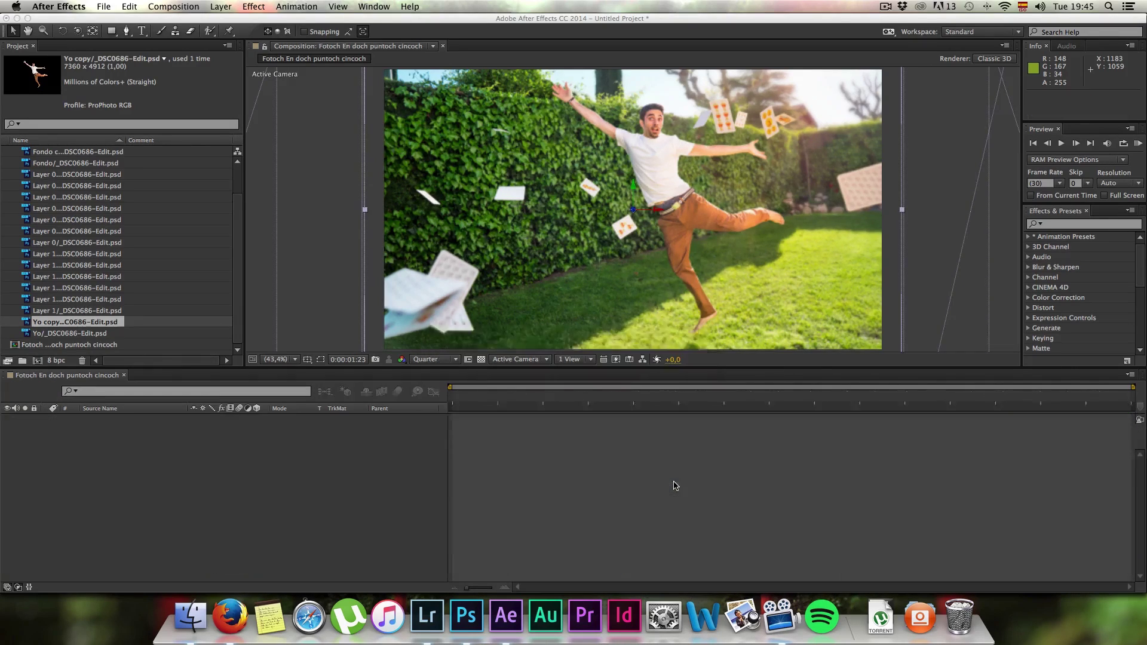
Compare the main composition with the Yo mismo pre-composition and open Yo mismo for editing
{"action": "left_click", "coordinate": [105, 375]}
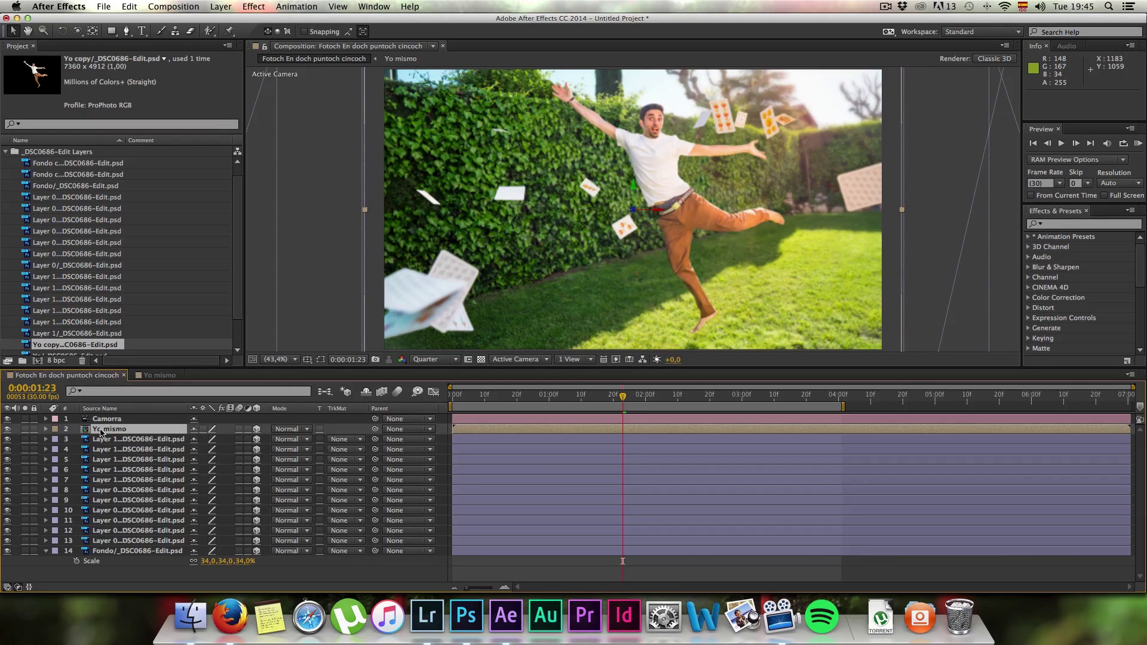
{"action": "left_click", "coordinate": [160, 377]}
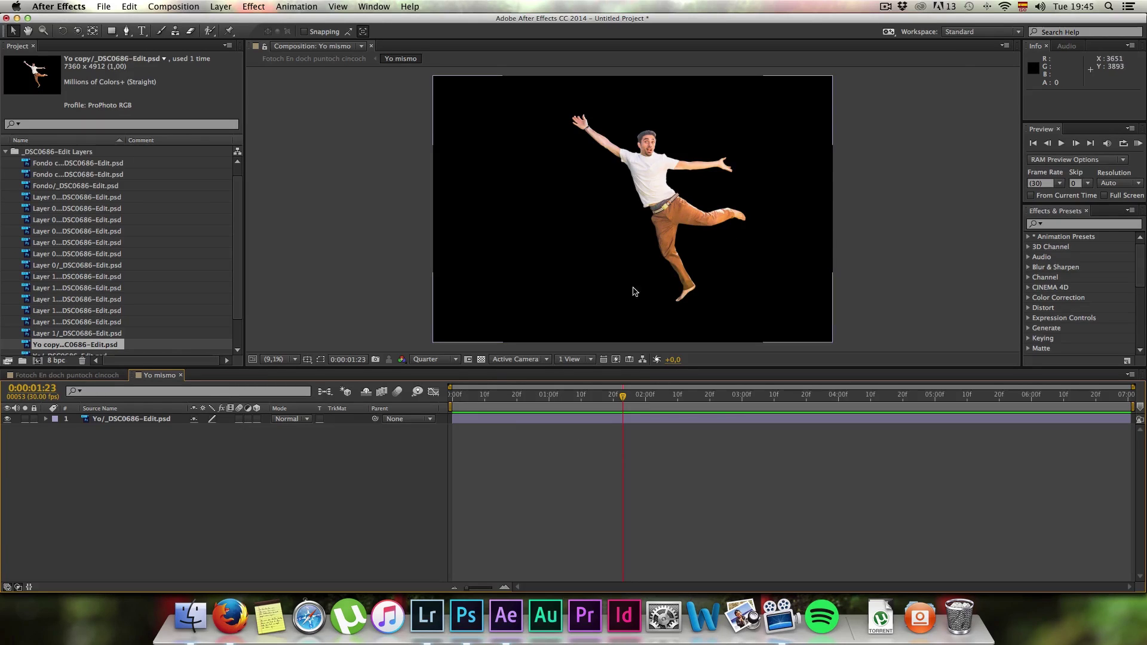
{"action": "left_click", "coordinate": [99, 376]}
{"action": "double_click", "coordinate": [173, 428]}
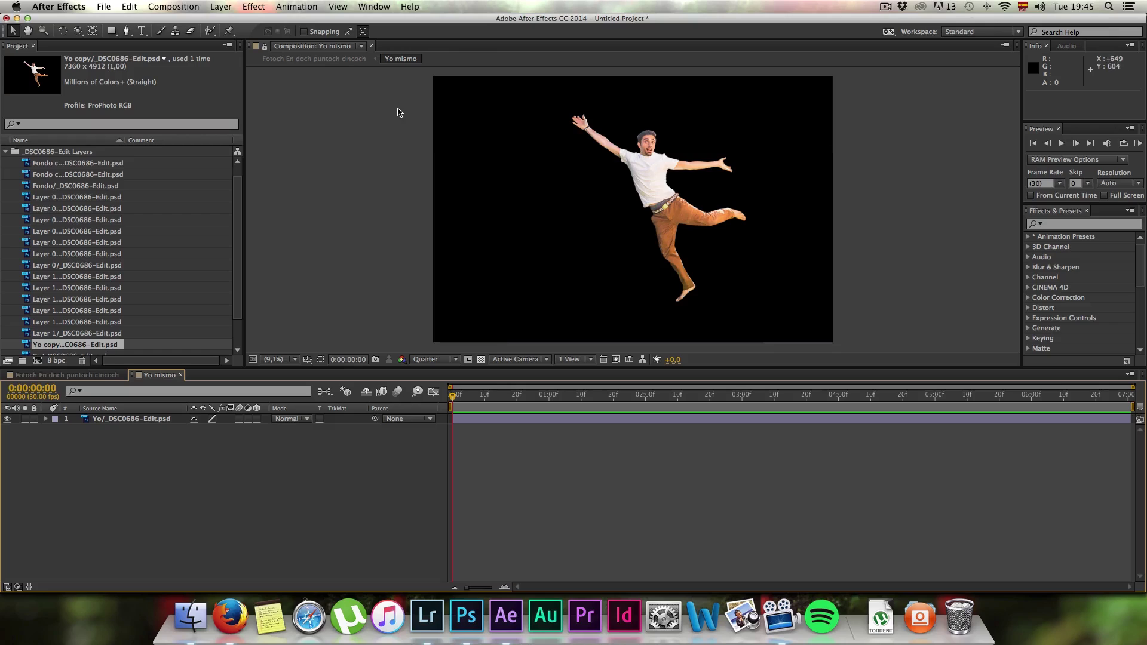
Select the Yo layer and place Puppet Pin tool pins on both shoulders and on the horizontal arm's elbow and wrist
{"action": "left_click", "coordinate": [145, 419]}
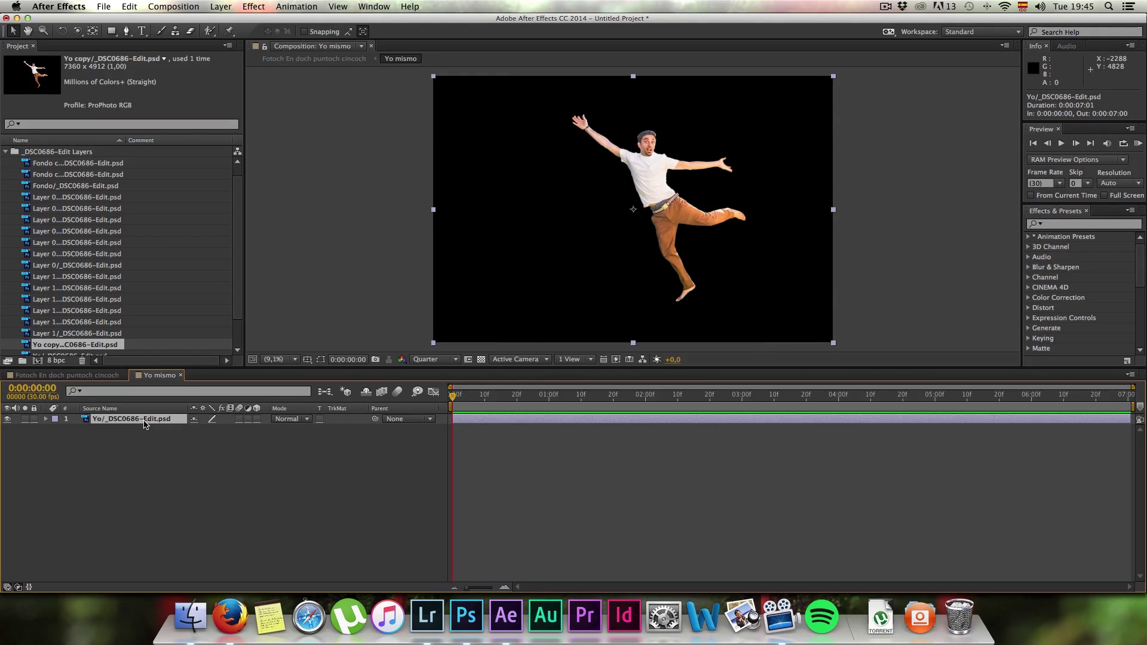
{"action": "left_click", "coordinate": [231, 31]}
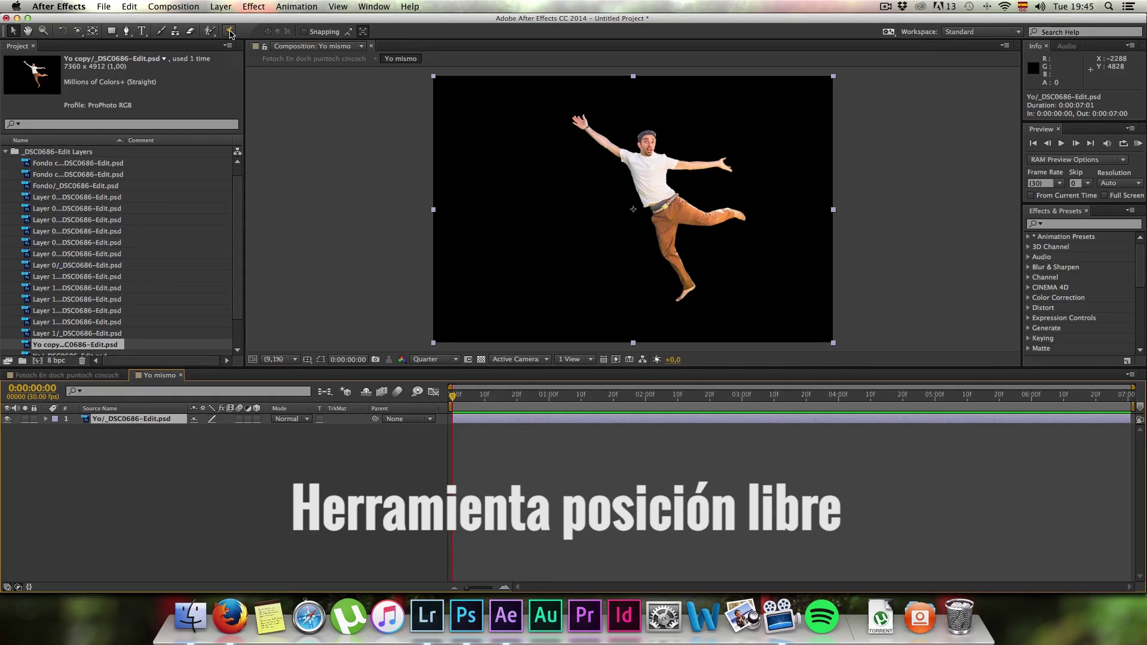
{"action": "left_click", "coordinate": [230, 32]}
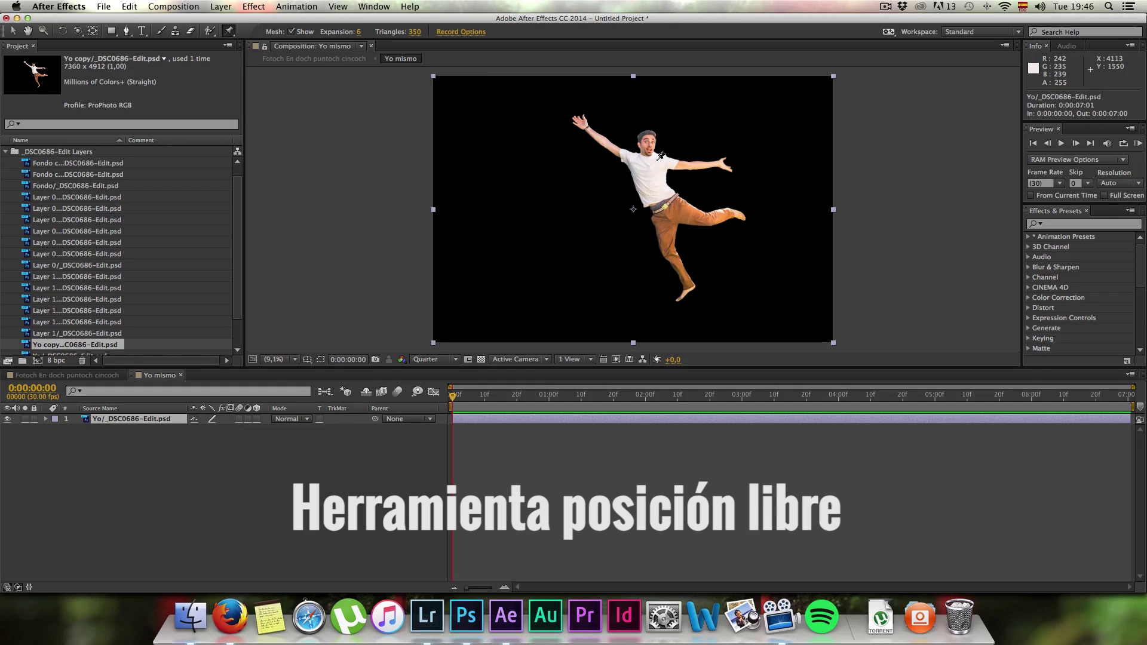
{"action": "scroll", "coordinate": [658, 159], "scroll_direction": "up", "scroll_amount": 3}
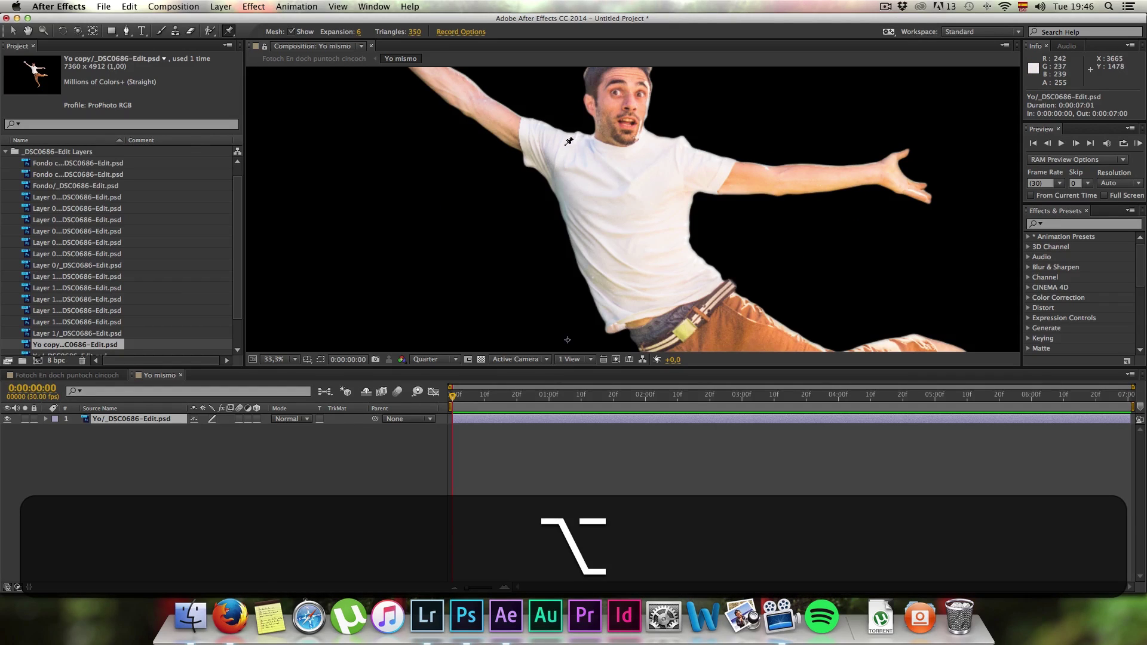
{"action": "left_click", "coordinate": [563, 145]}
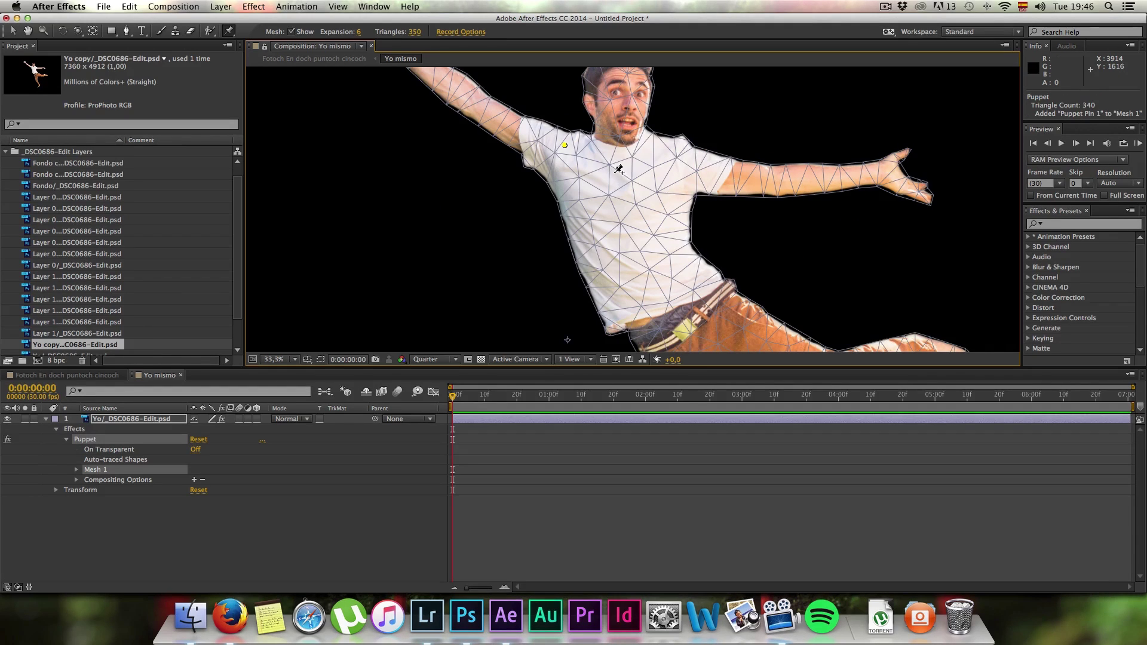
{"action": "left_click", "coordinate": [688, 159]}
{"action": "left_click", "coordinate": [777, 182]}
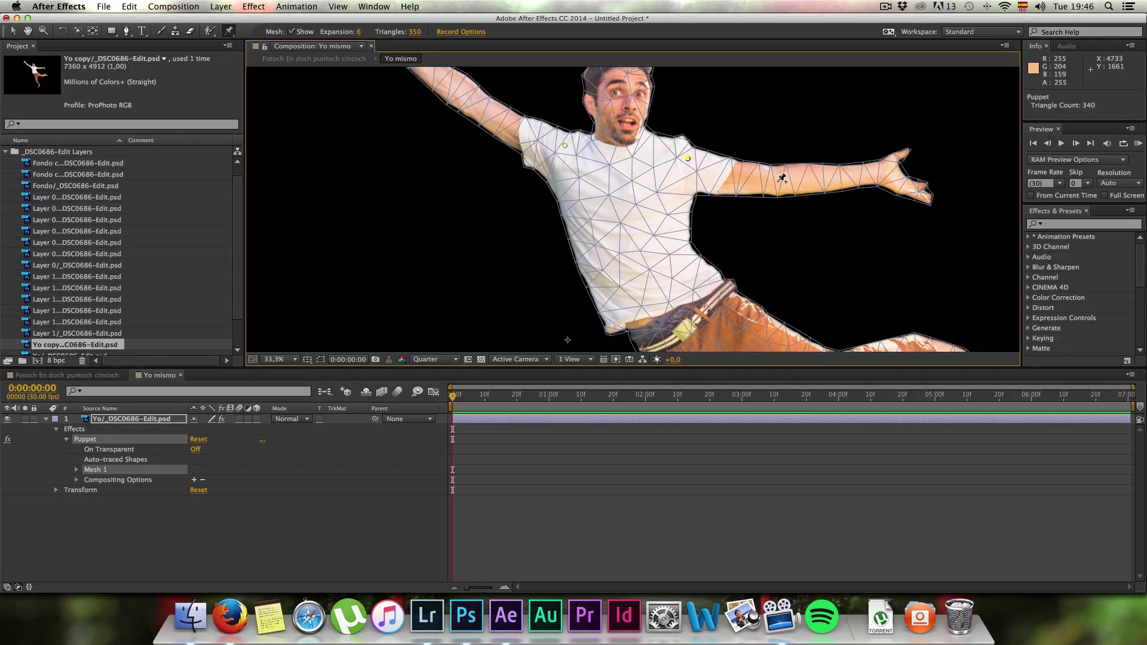
{"action": "left_click", "coordinate": [887, 173]}
Pin the raised arm's elbow and wrist, then the top of the head and the chin
{"action": "left_click", "coordinate": [476, 101]}
{"action": "key", "text": "space"}
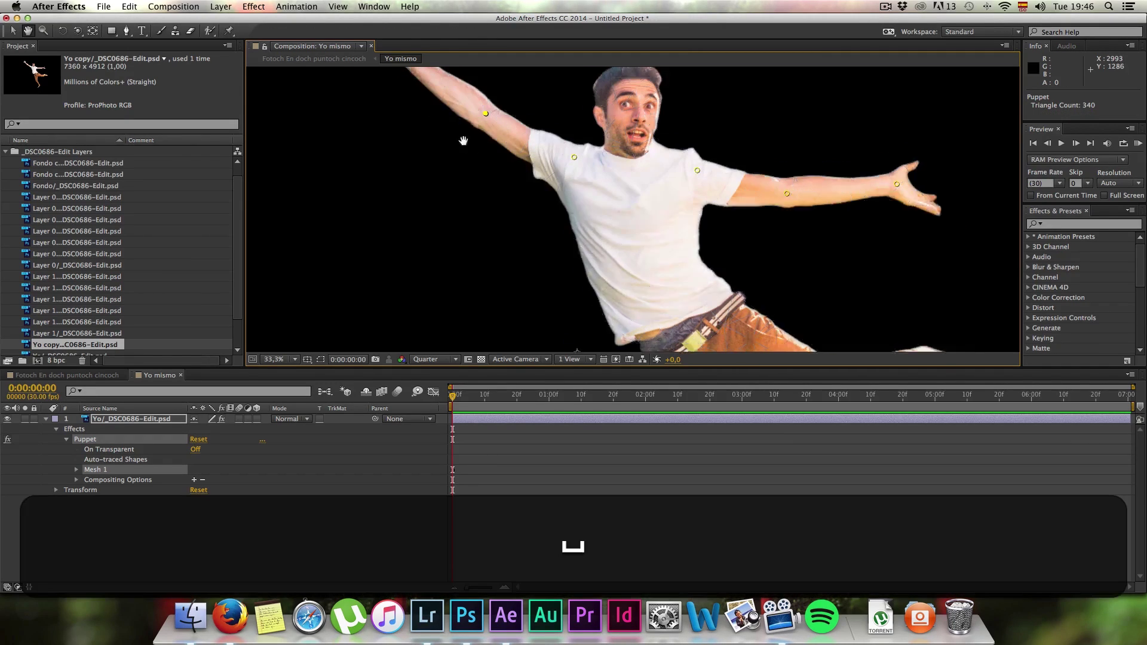
{"action": "left_click_drag", "start_coordinate": [464, 141], "coordinate": [524, 213]}
{"action": "left_click", "coordinate": [457, 111]}
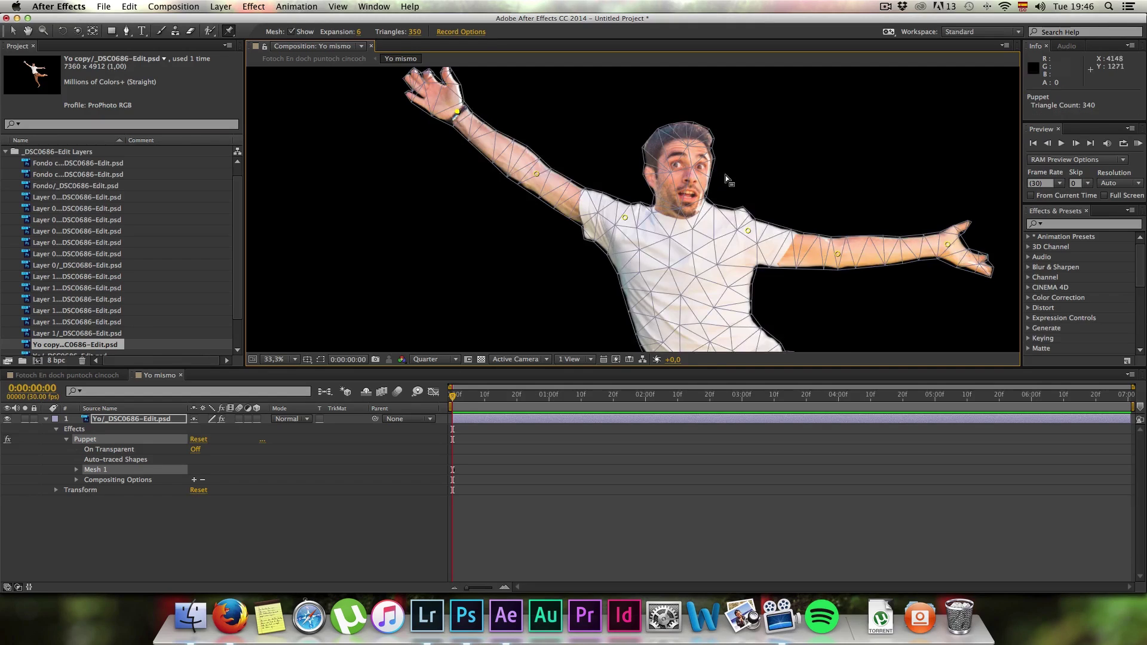
{"action": "left_click", "coordinate": [687, 207]}
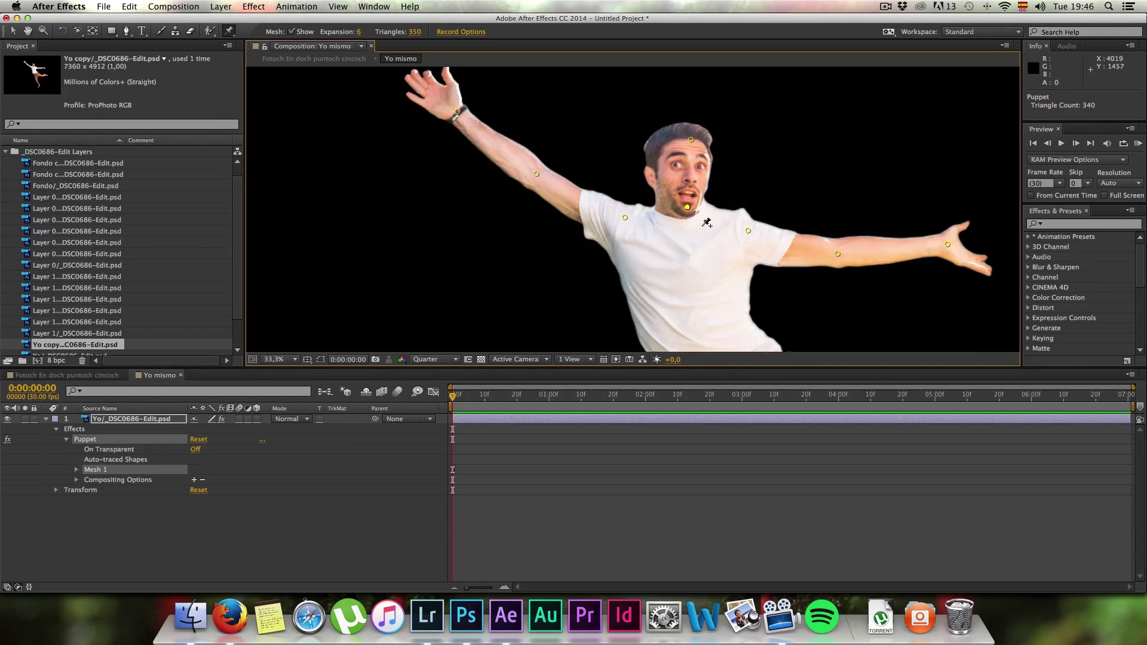
Place puppet pins on both sides of the waist and on the knee and ankle of the leg extended backward
{"action": "key", "text": "space"}
{"action": "left_click_drag", "start_coordinate": [695, 283], "coordinate": [671, 150]}
{"action": "left_click", "coordinate": [681, 277]}
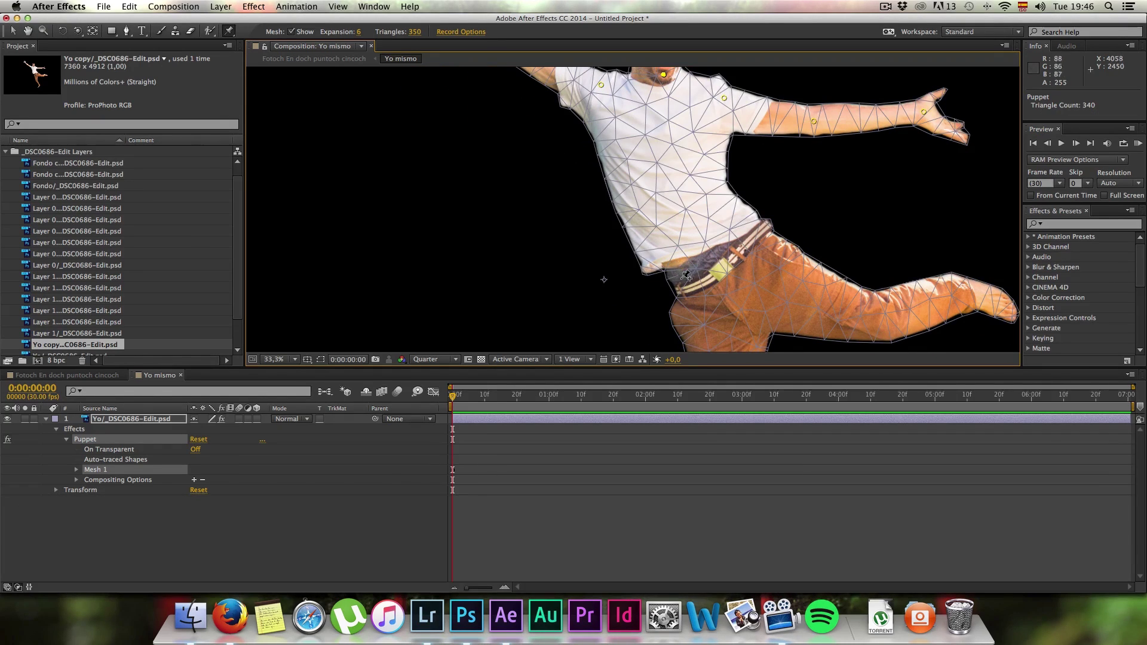
{"action": "left_click", "coordinate": [754, 232]}
{"action": "key", "text": "space"}
{"action": "left_click_drag", "start_coordinate": [755, 234], "coordinate": [689, 154]}
{"action": "left_click", "coordinate": [819, 238]}
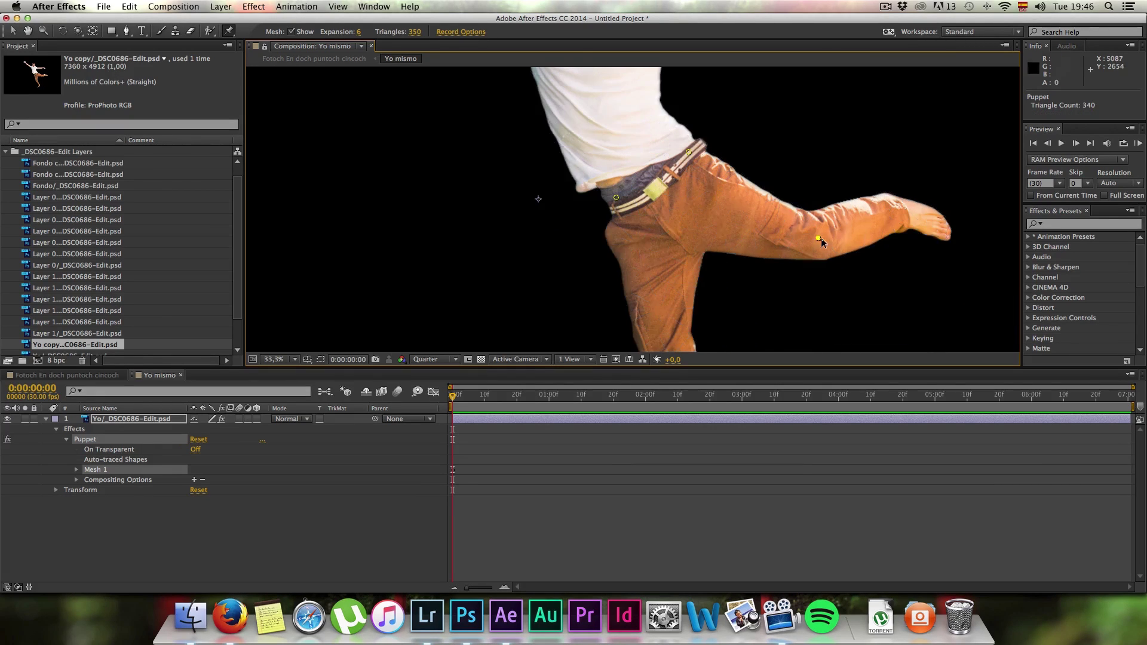
{"action": "left_click", "coordinate": [902, 206]}
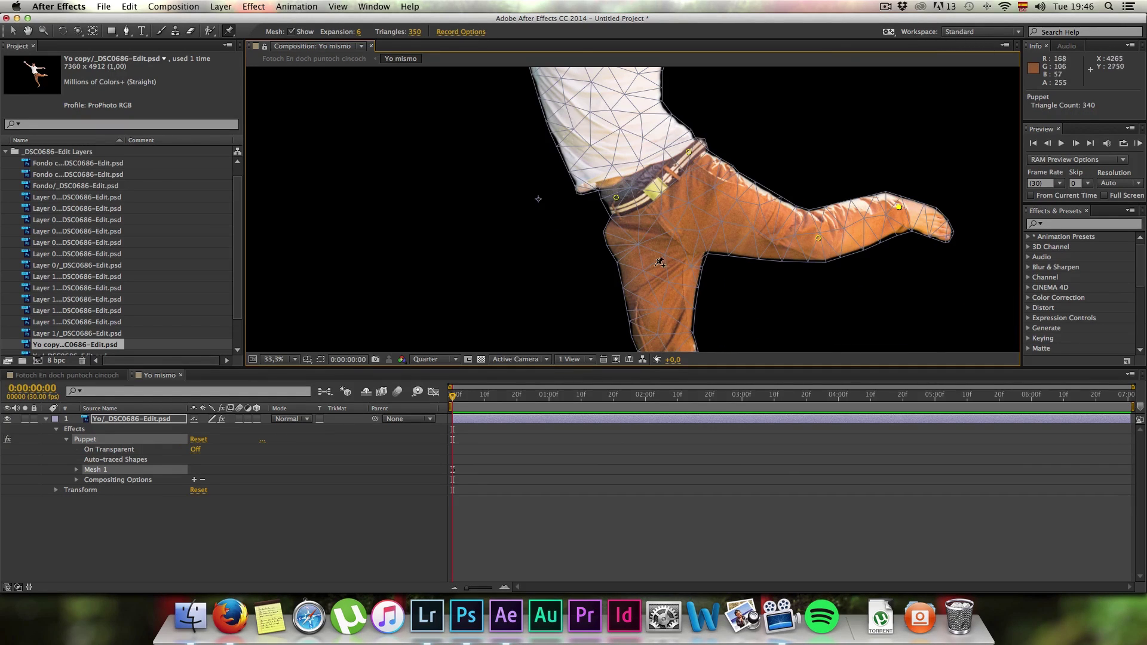
Place puppet pins on the knee and ankle of the downward-pointing leg
{"action": "key", "text": "space"}
{"action": "left_click_drag", "start_coordinate": [665, 274], "coordinate": [670, 194]}
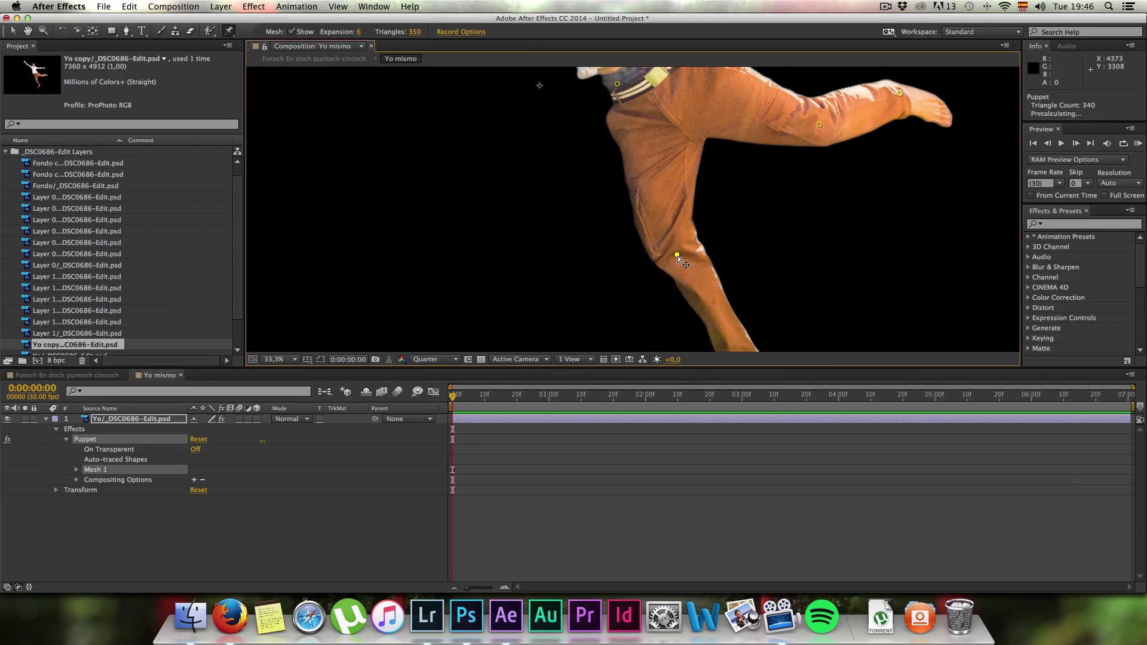
{"action": "key", "text": "space"}
{"action": "left_click_drag", "start_coordinate": [742, 302], "coordinate": [695, 194]}
{"action": "left_click", "coordinate": [697, 261]}
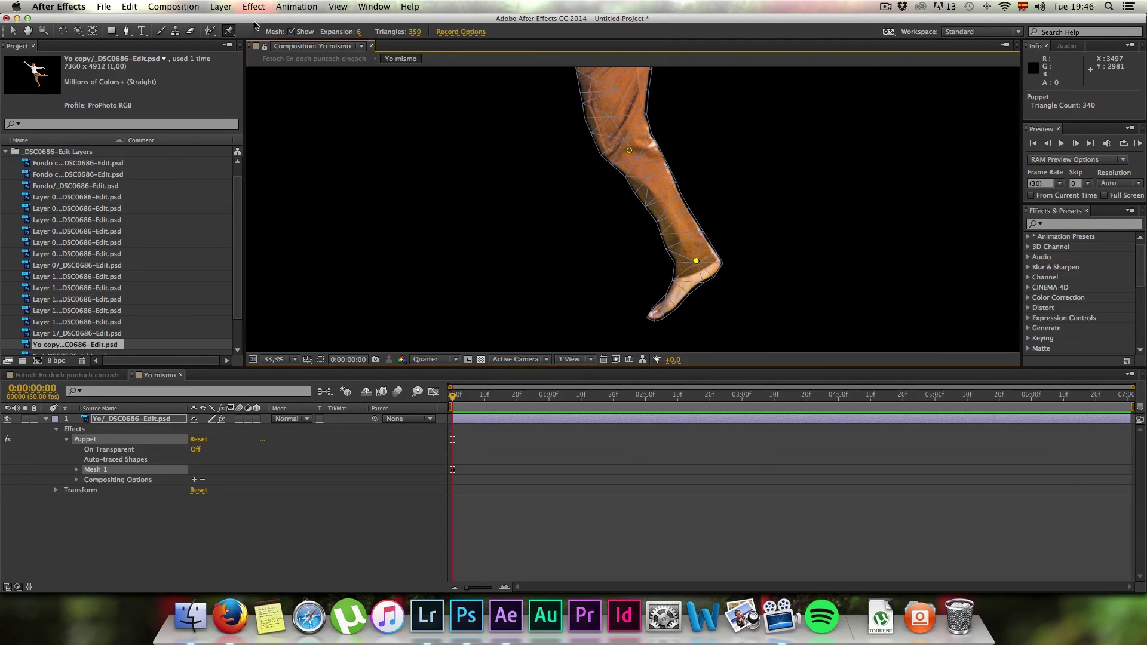
Try a Puppet Starch pin on the downward leg's shin, undo it, test bending the leg by its ankle pin, and undo that too
{"action": "left_click", "coordinate": [229, 31]}
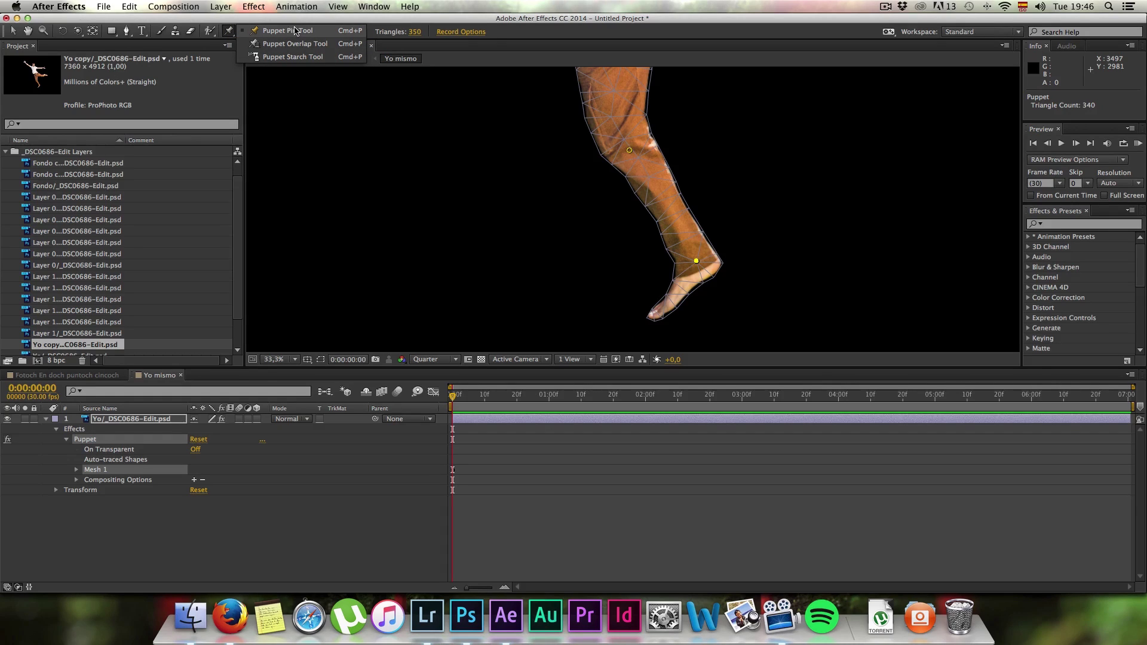
{"action": "left_click", "coordinate": [292, 56]}
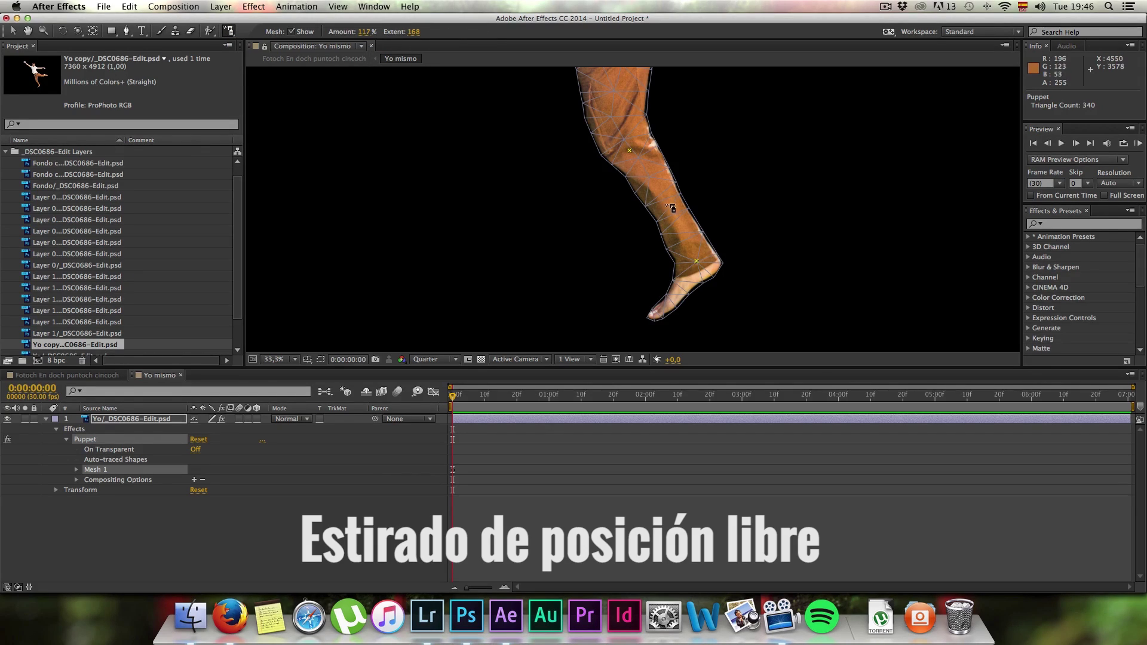
{"action": "left_click", "coordinate": [667, 204]}
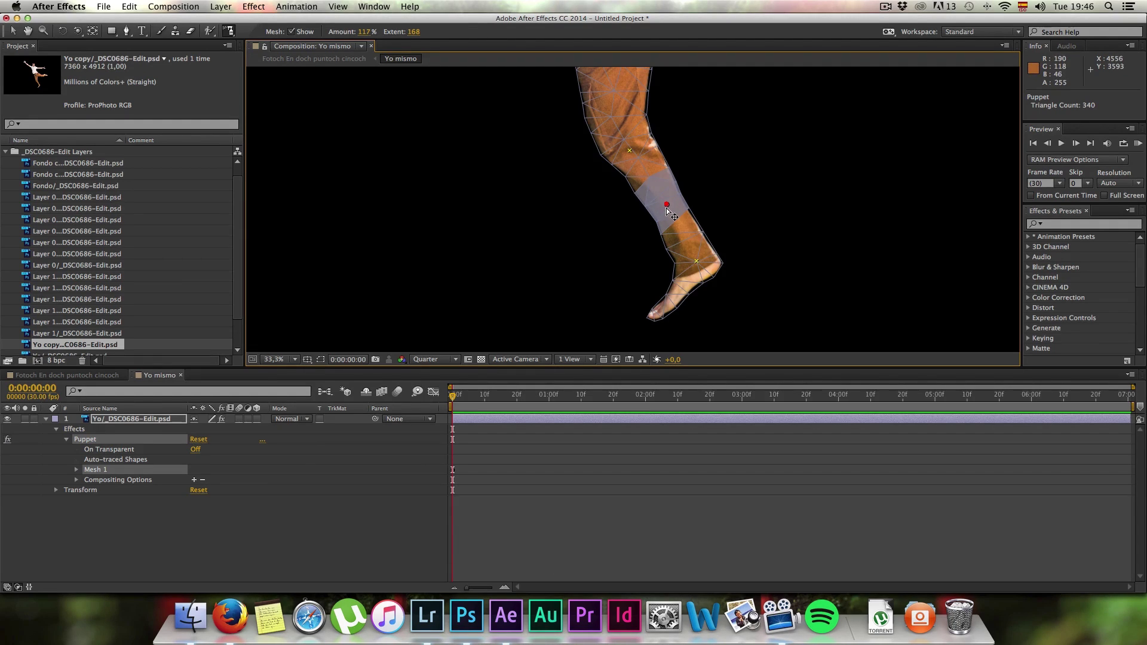
{"action": "key", "text": "super+z"}
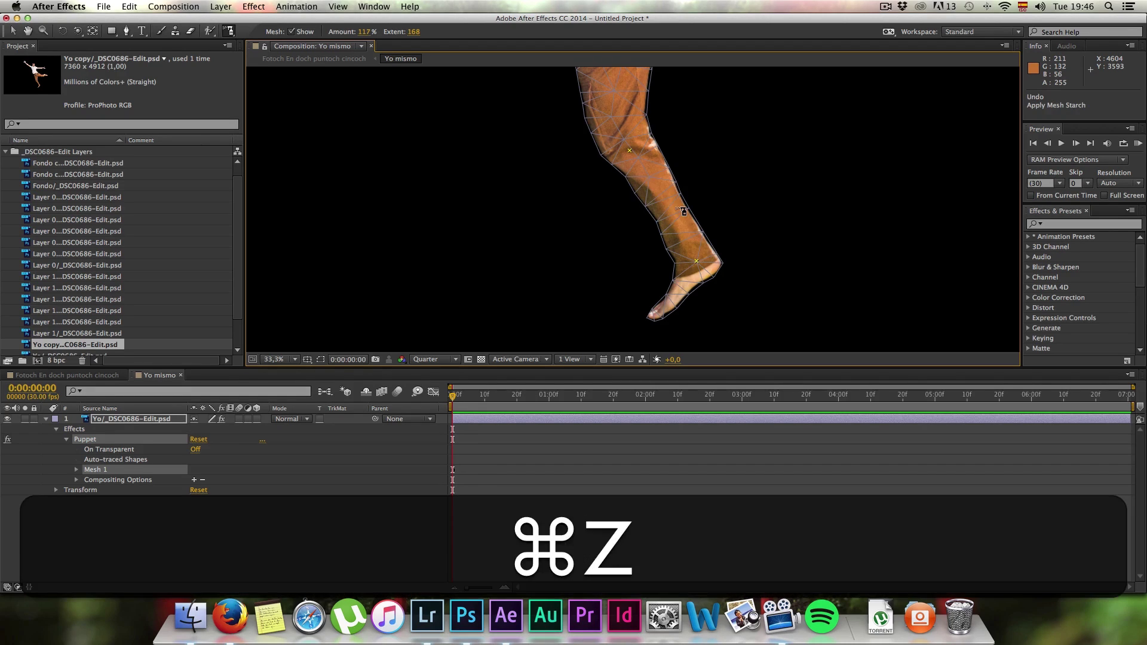
{"action": "left_click_drag", "start_coordinate": [697, 263], "coordinate": [623, 222]}
{"action": "key", "text": "super+z"}
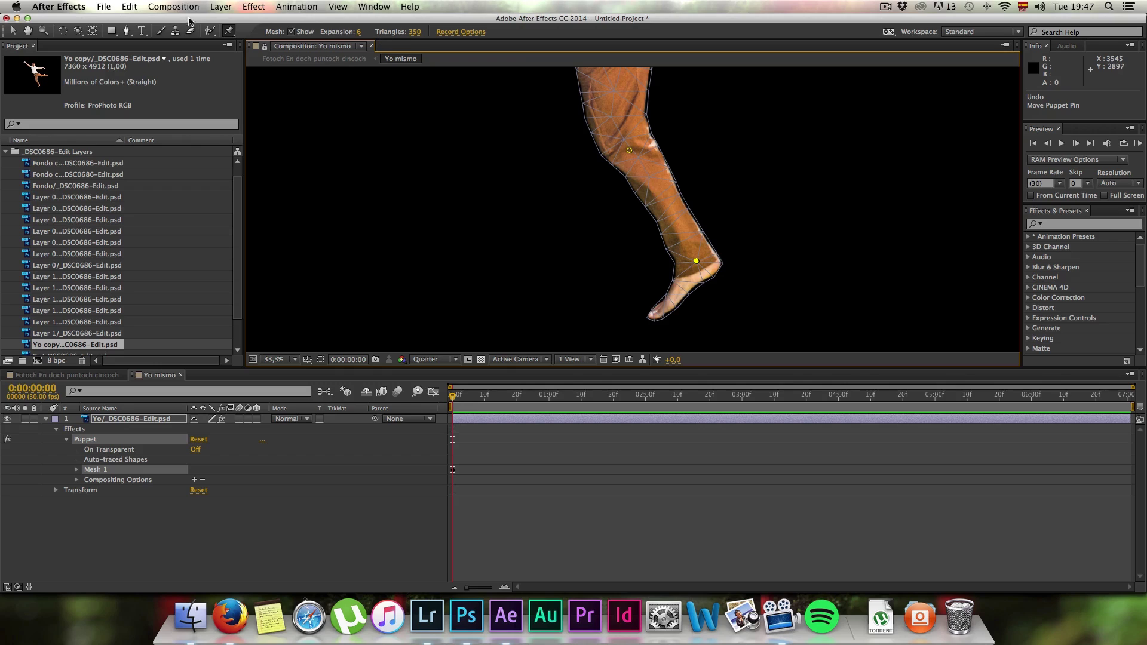
Add a Puppet Starch pin to the downward leg's shin with an extent of 227 and an amount of 185%
{"action": "left_click_drag", "start_coordinate": [228, 31], "coordinate": [281, 56]}
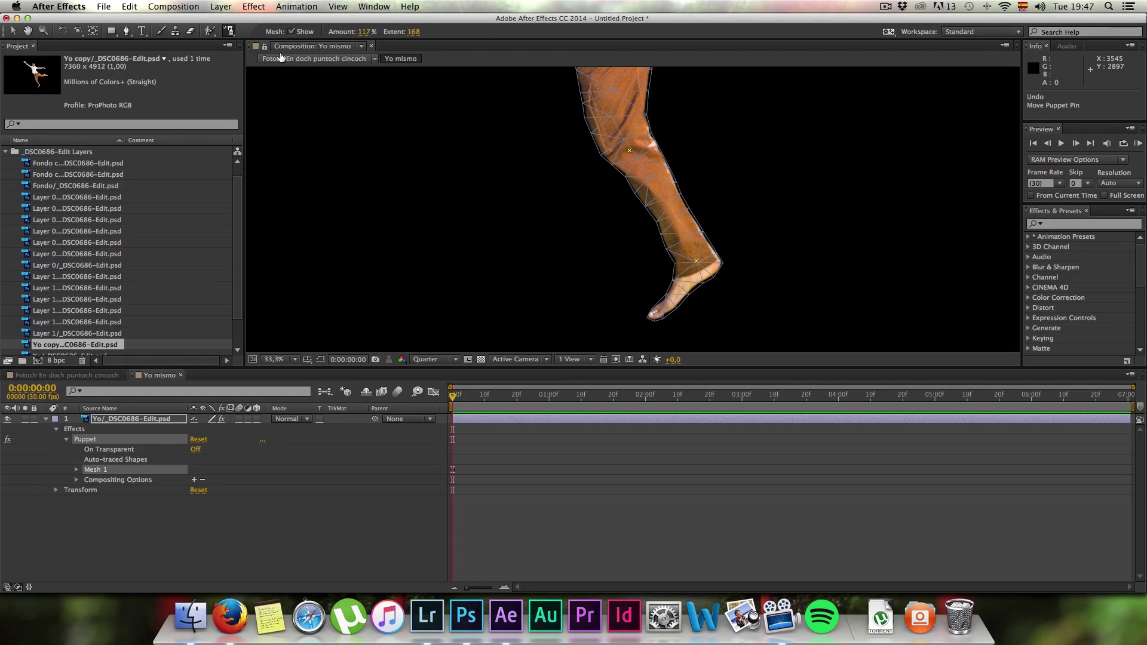
{"action": "left_click", "coordinate": [666, 207]}
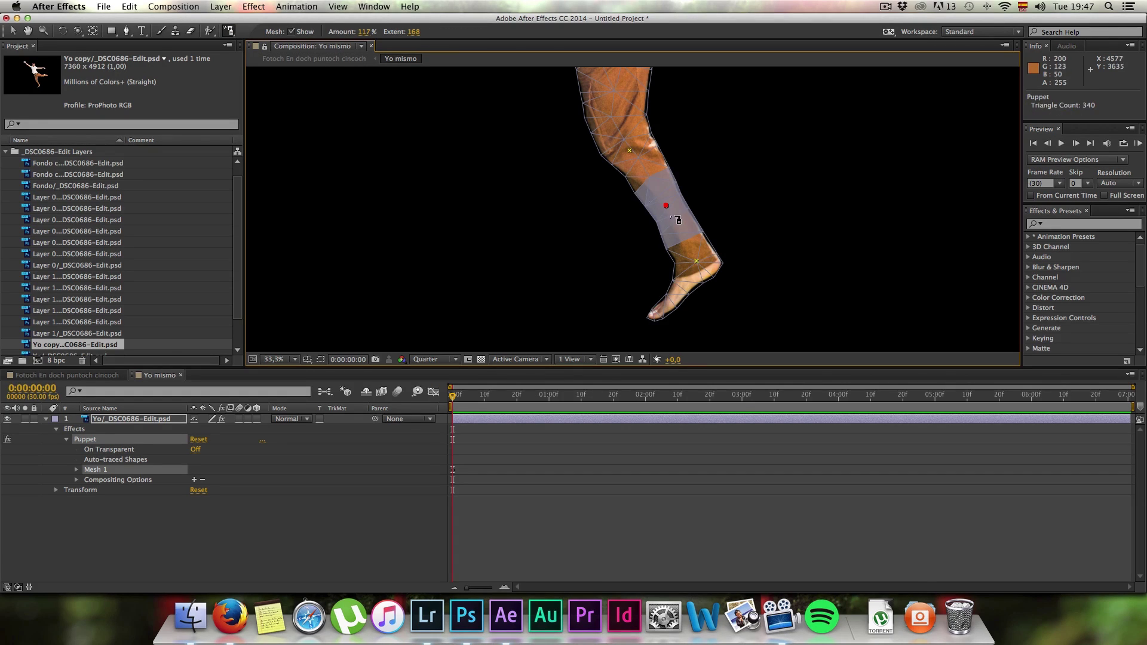
{"action": "key", "text": "super+z"}
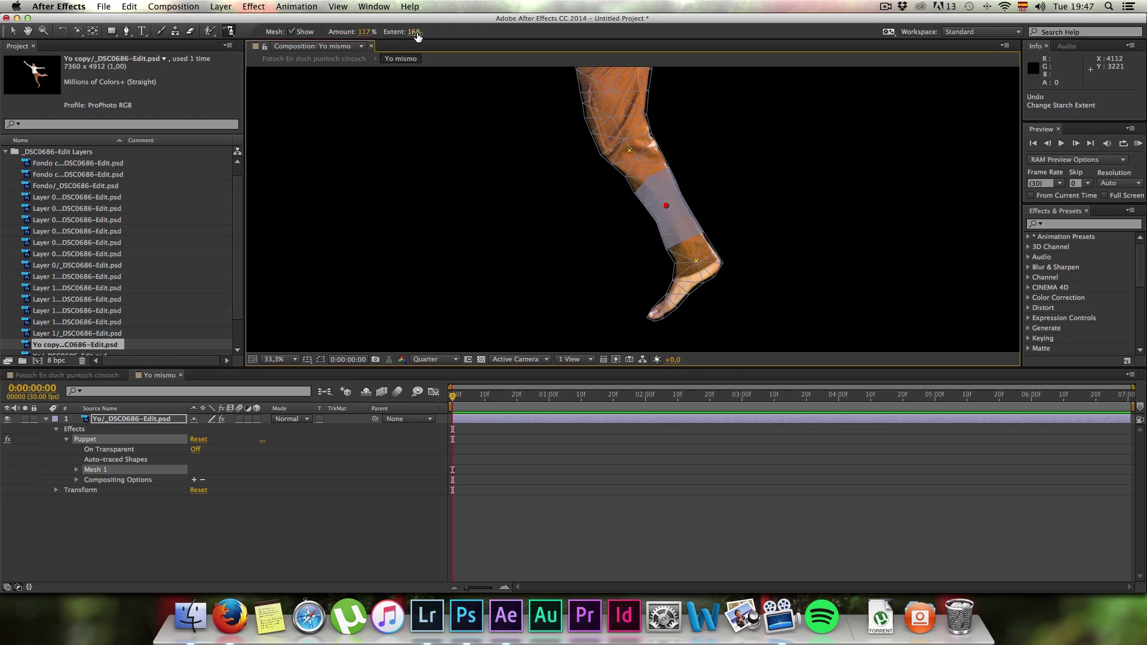
{"action": "left_click_drag", "start_coordinate": [416, 35], "coordinate": [454, 46]}
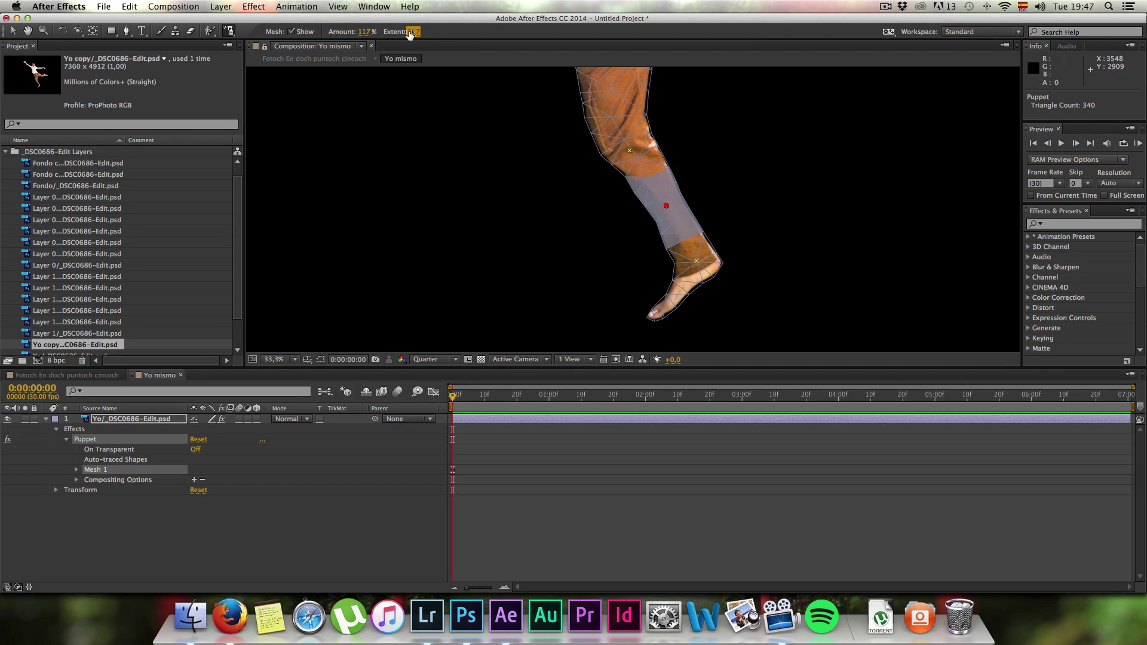
Add a starch pin to the shin of the leg extended backward and reduce its extent so it covers less of the leg
{"action": "key", "text": "space"}
{"action": "left_click_drag", "start_coordinate": [782, 132], "coordinate": [620, 278]}
{"action": "left_click", "coordinate": [654, 148]}
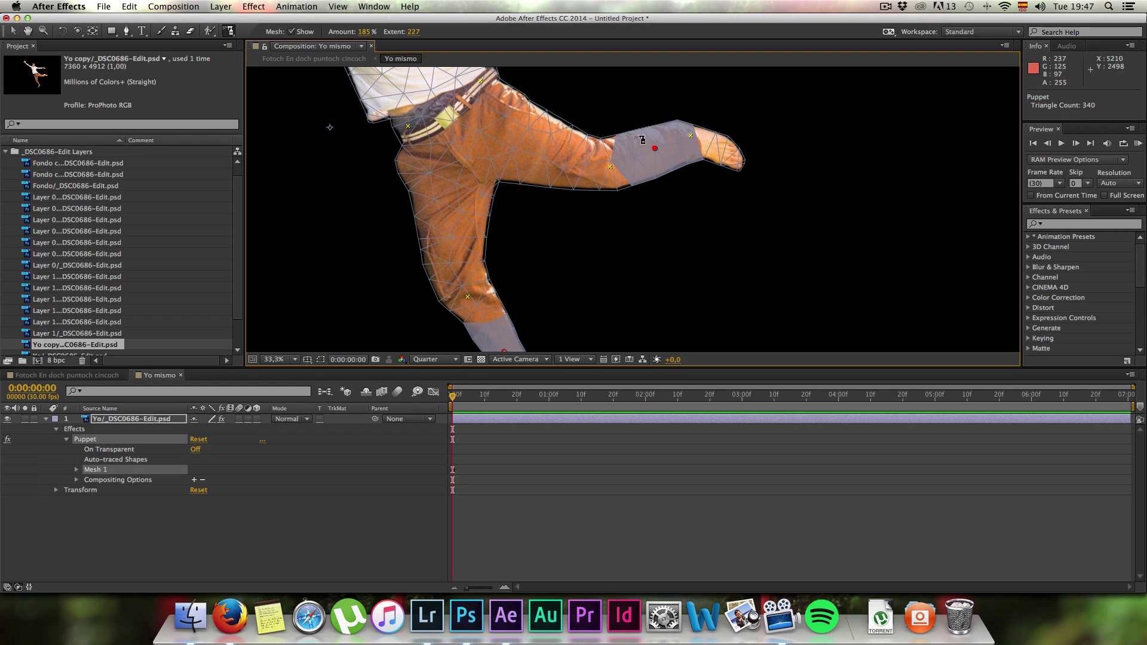
{"action": "left_click_drag", "start_coordinate": [414, 34], "coordinate": [399, 41]}
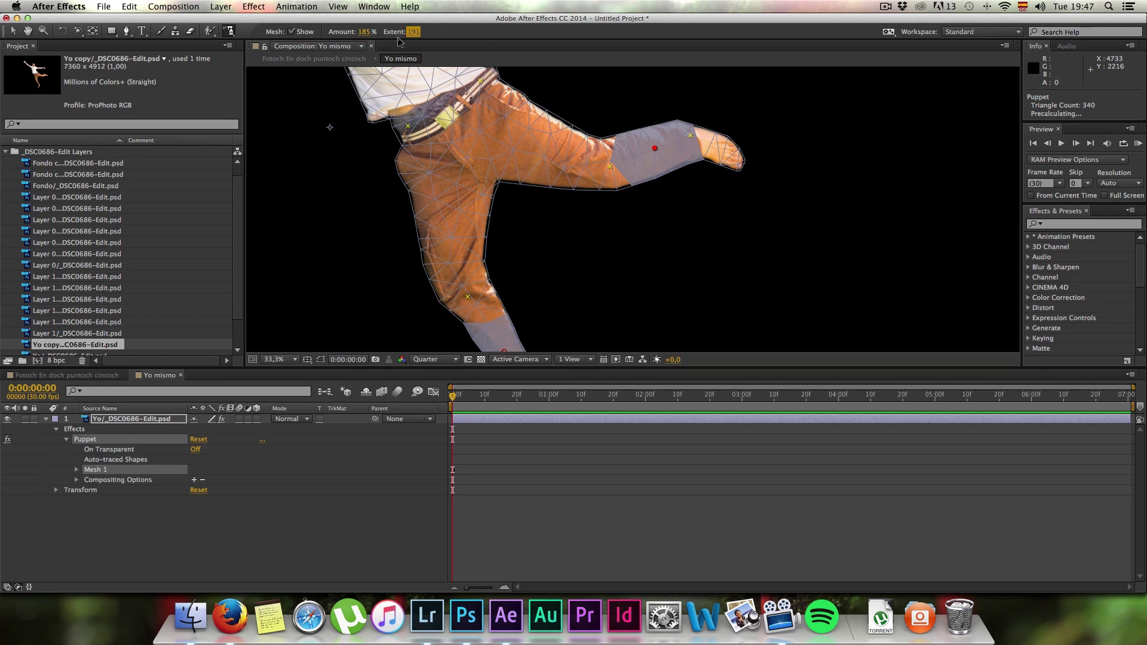
{"action": "left_click", "coordinate": [414, 33]}
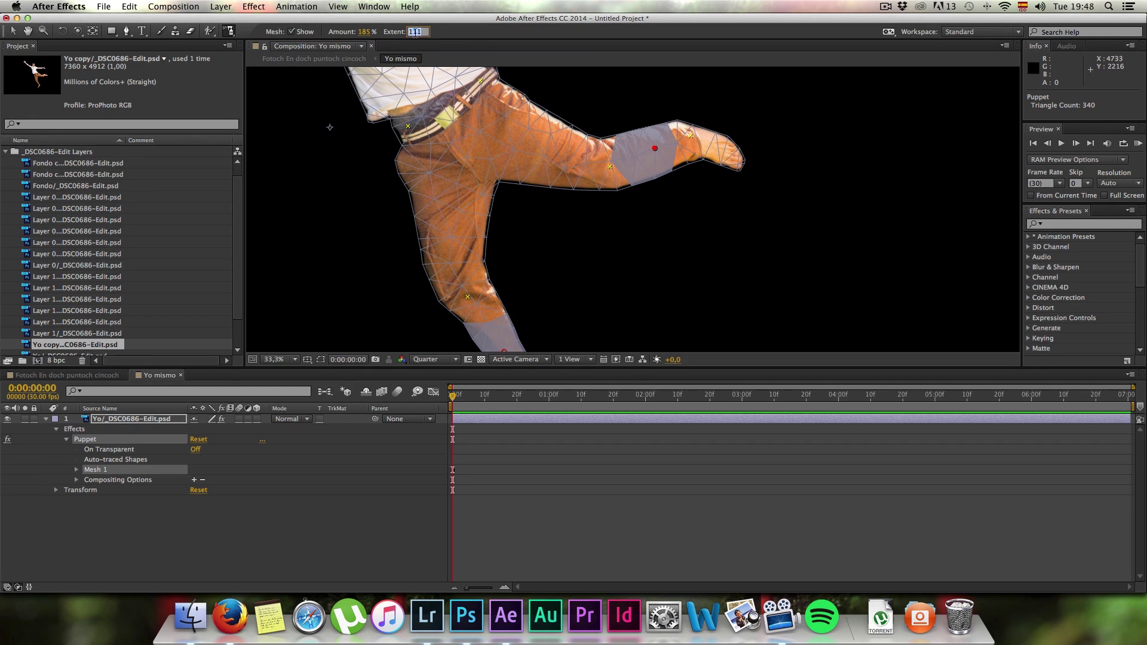
Add starch pins at the waist and on the horizontal arm's upper arm and forearm, using an extent of 90 for the arm
{"action": "left_click", "coordinate": [428, 102]}
{"action": "key", "text": "space"}
{"action": "left_click_drag", "start_coordinate": [447, 95], "coordinate": [660, 243]}
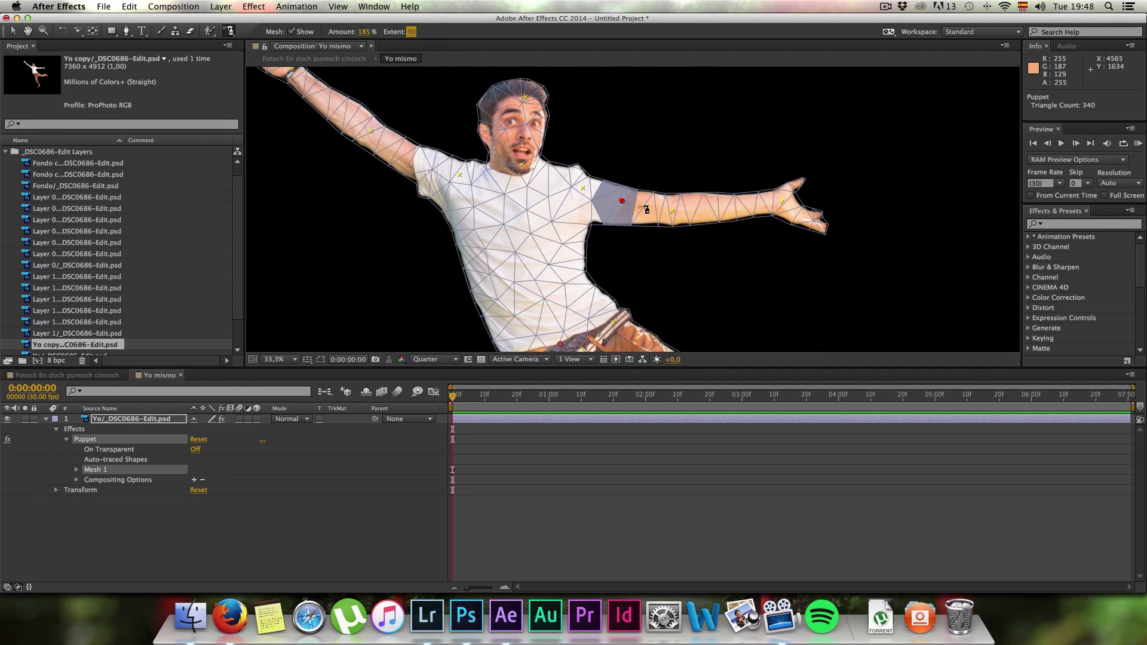
{"action": "left_click", "coordinate": [720, 204]}
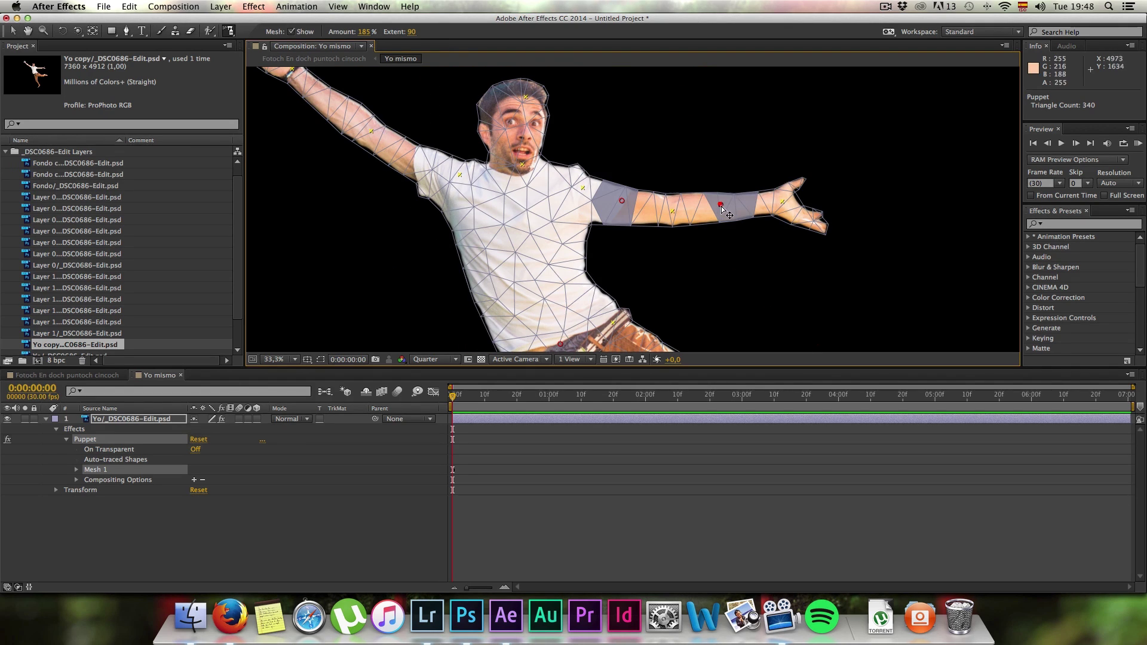
Raise the starch extent to 130 and add starch pins to the raised arm's upper arm and forearm
{"action": "left_click_drag", "start_coordinate": [411, 32], "coordinate": [434, 35]}
{"action": "left_click", "coordinate": [410, 154]}
{"action": "left_click", "coordinate": [324, 94]}
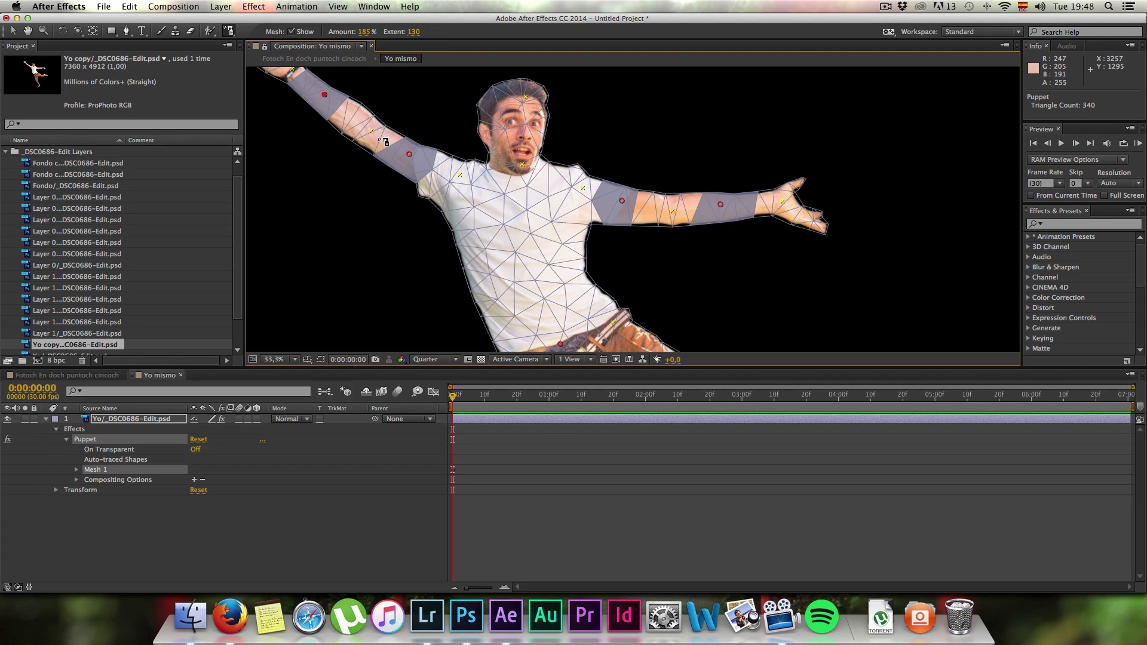
Switch back to the Puppet Pin tool, move the current time to 0:00:04:00 and return it to 0:00:00:00
{"action": "key", "text": "alt"}
{"action": "left_click", "coordinate": [228, 30]}
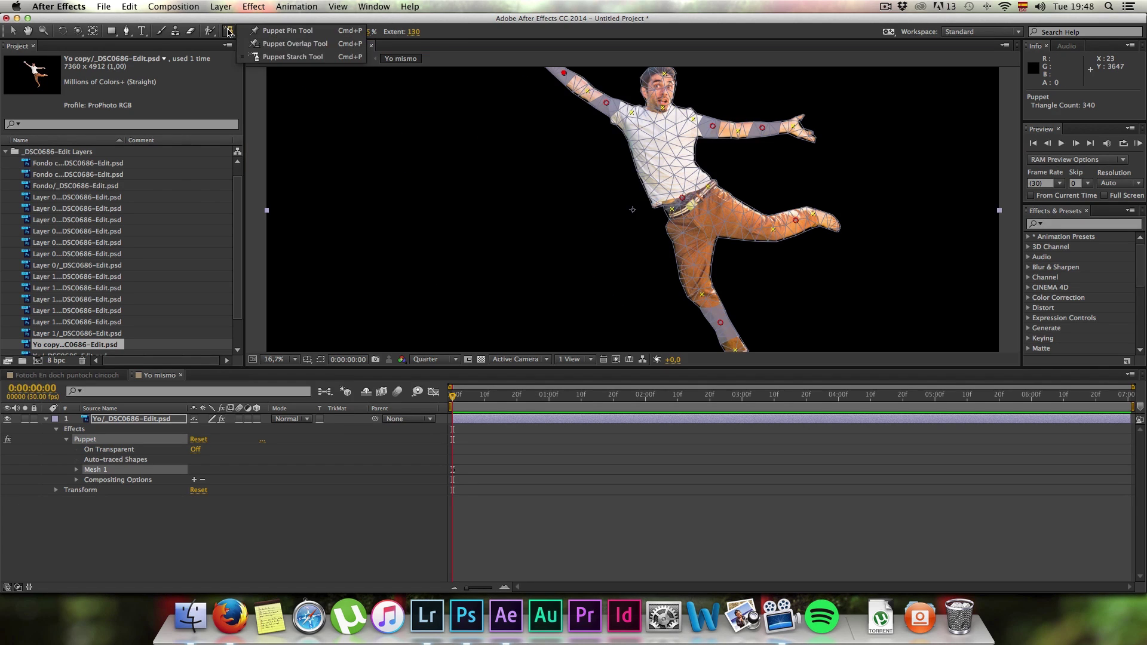
{"action": "left_click", "coordinate": [258, 30]}
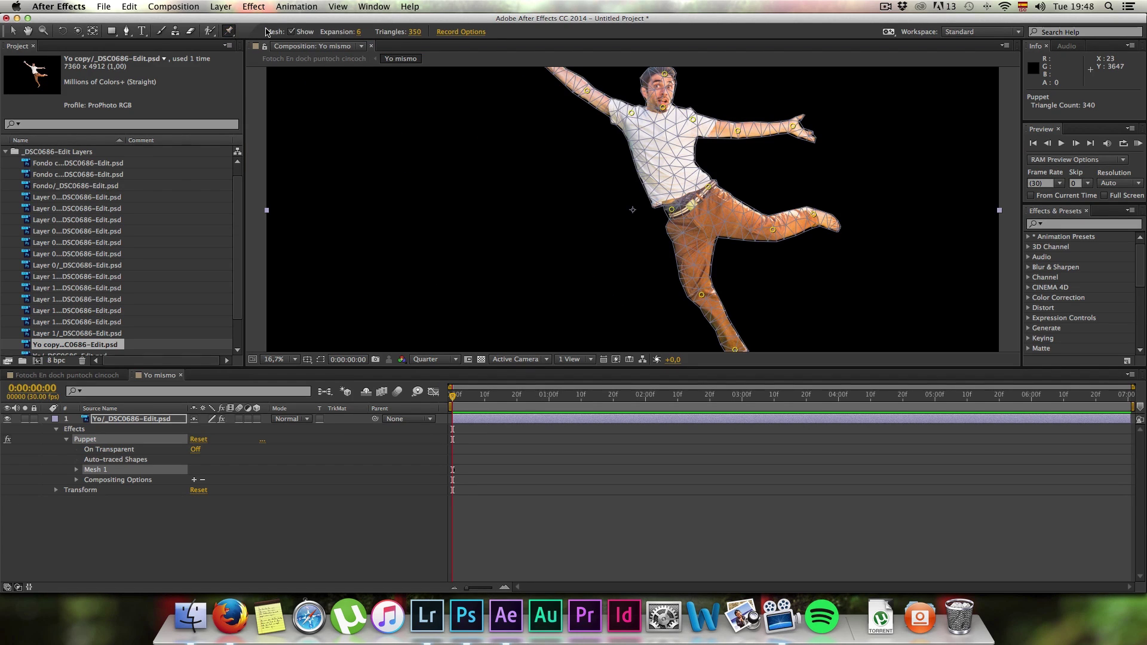
{"action": "key", "text": "alt"}
{"action": "left_click", "coordinate": [457, 397]}
{"action": "left_click_drag", "start_coordinate": [450, 399], "coordinate": [838, 382]}
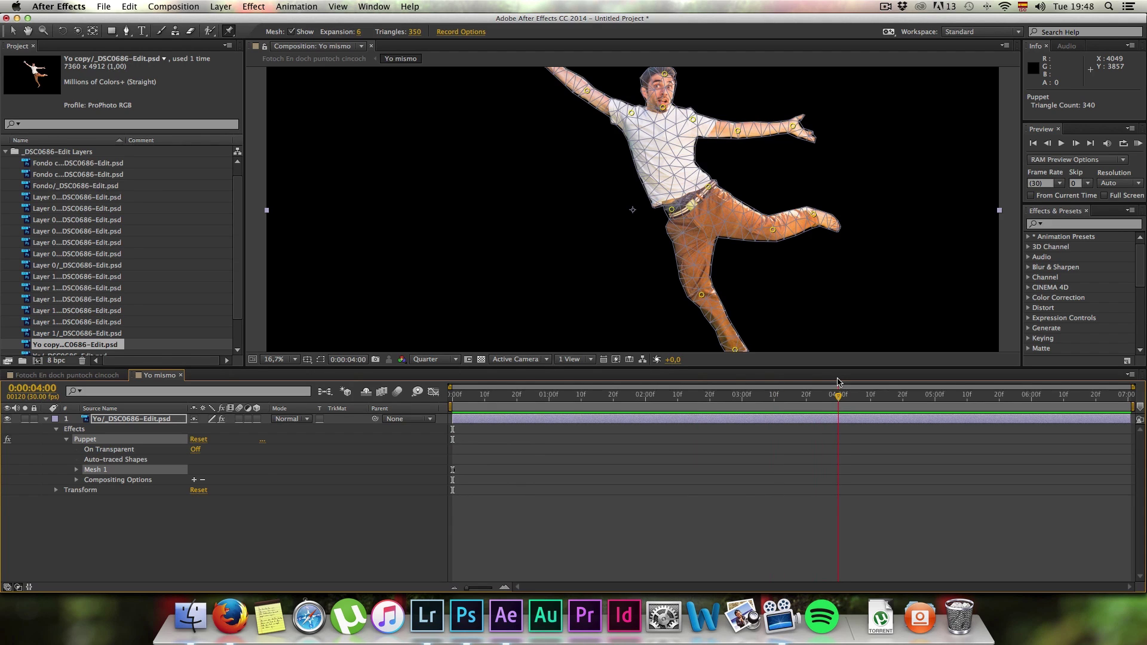
{"action": "left_click_drag", "start_coordinate": [838, 382], "coordinate": [428, 396]}
Select the downward leg's ankle pin at 0:00:00:00, try moving it, and undo the move
{"action": "key", "text": "space"}
{"action": "left_click_drag", "start_coordinate": [755, 320], "coordinate": [736, 261]}
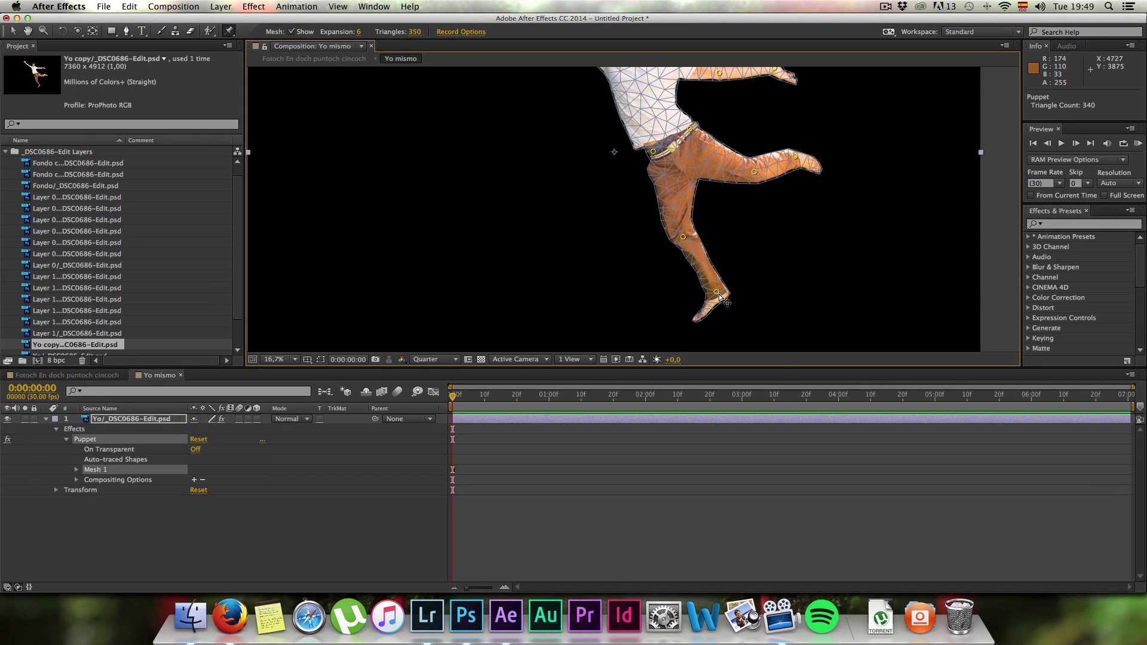
{"action": "scroll", "coordinate": [719, 294], "scroll_direction": "up", "scroll_amount": 2}
{"action": "left_click", "coordinate": [465, 396]}
{"action": "left_click", "coordinate": [714, 291]}
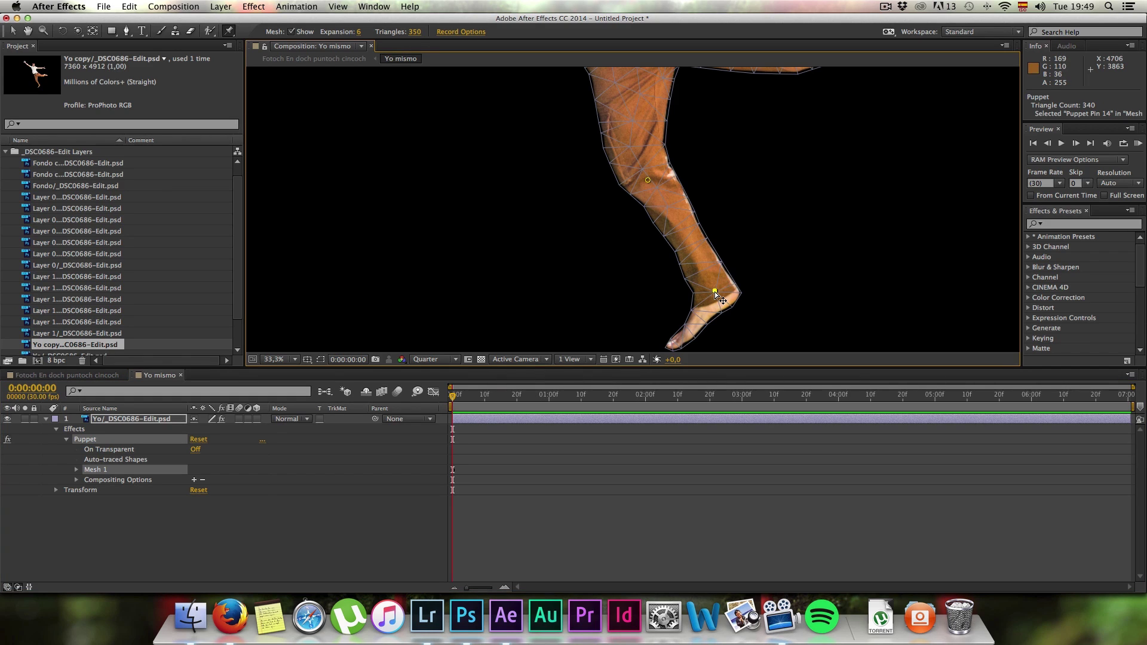
{"action": "key", "text": "super+z"}
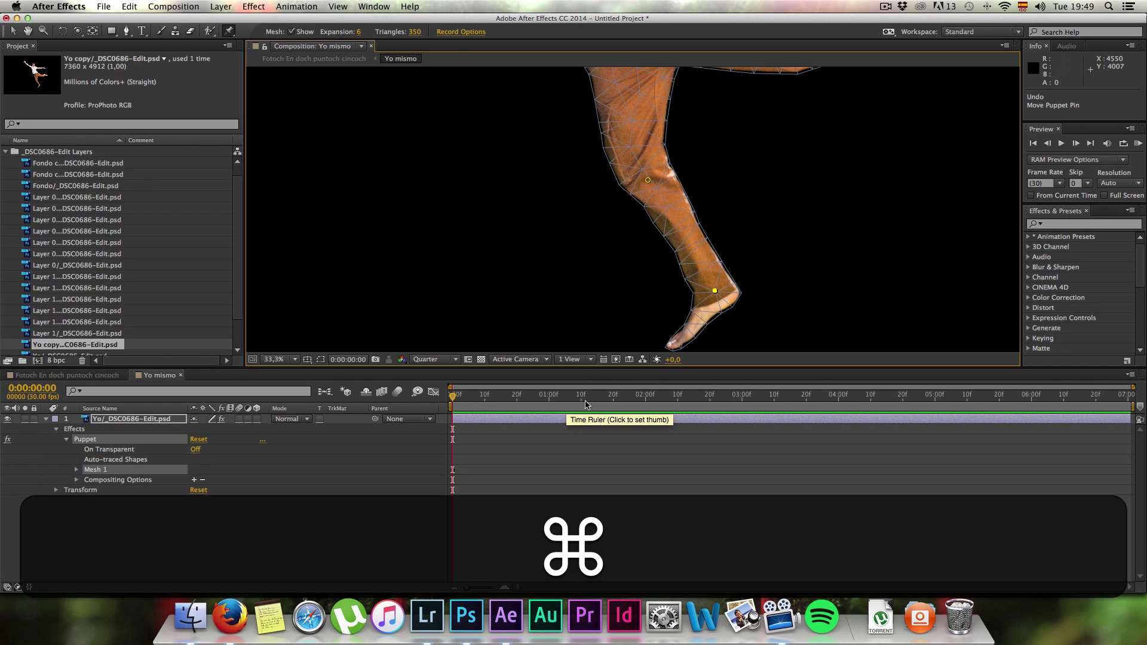
Record the downward leg's ankle pin moving up and back to about 4863, 3699 from 0:00:00:00, reveal its keyframes and preview the motion
{"action": "left_click_drag", "start_coordinate": [714, 291], "coordinate": [746, 258]}
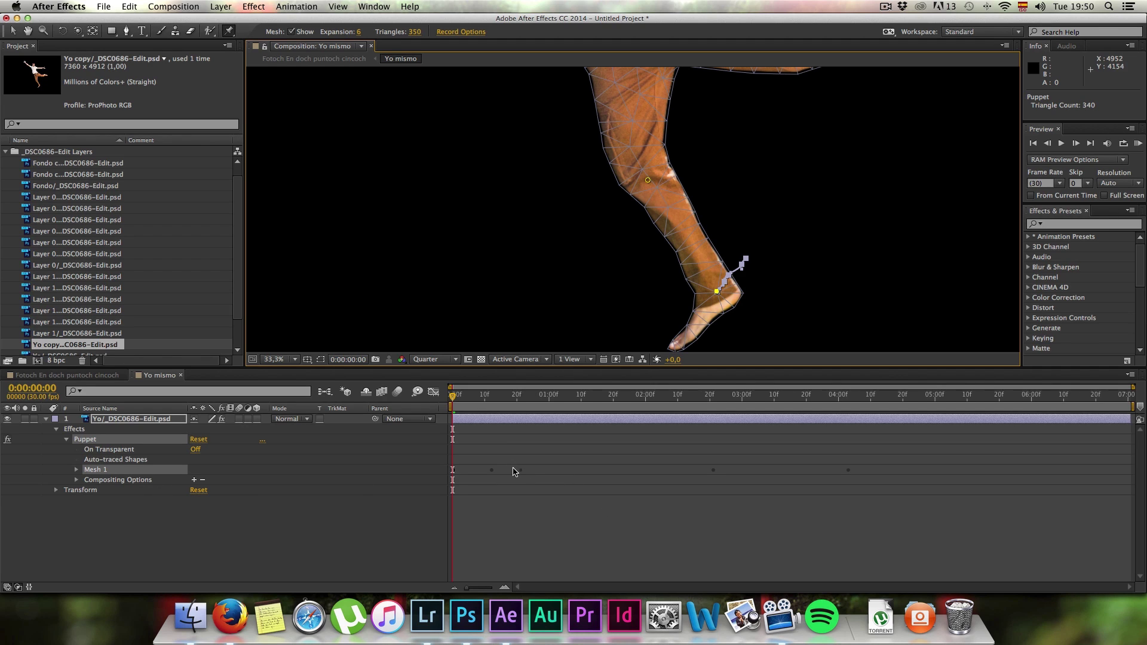
{"action": "key", "text": "u"}
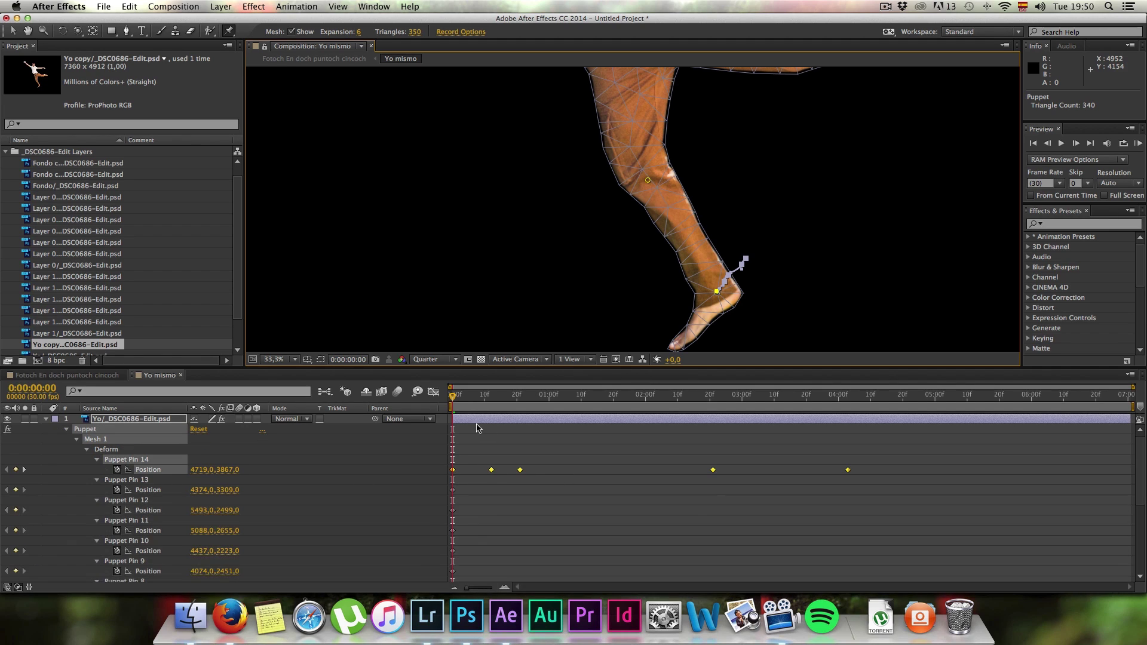
{"action": "key", "text": "space"}
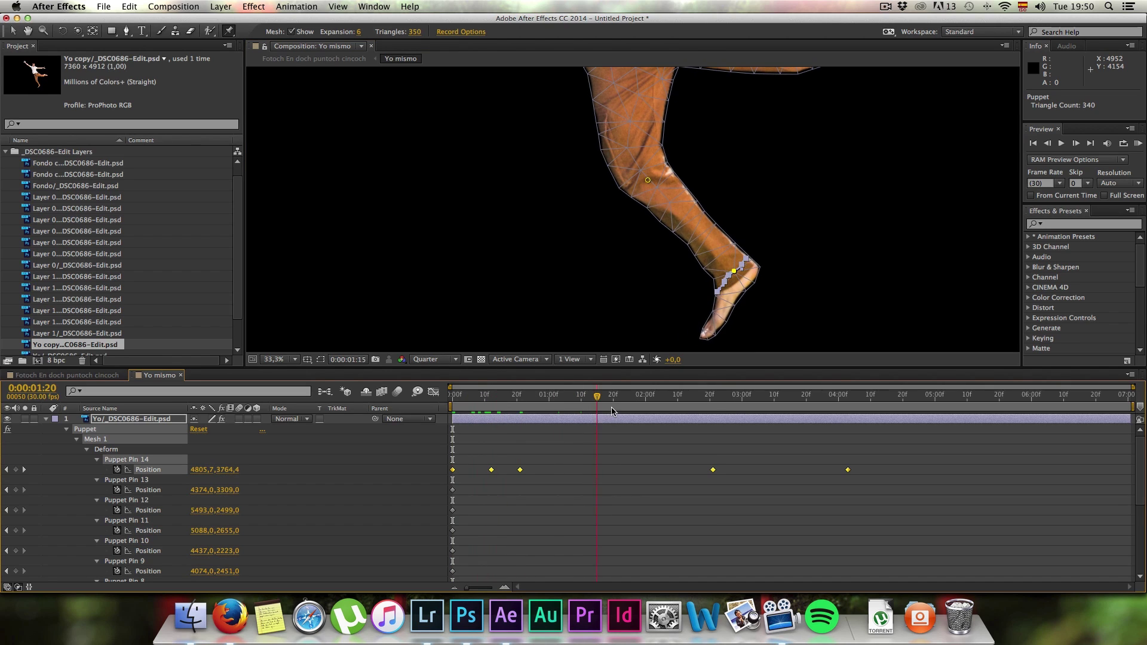
{"action": "left_click_drag", "start_coordinate": [452, 400], "coordinate": [468, 401]}
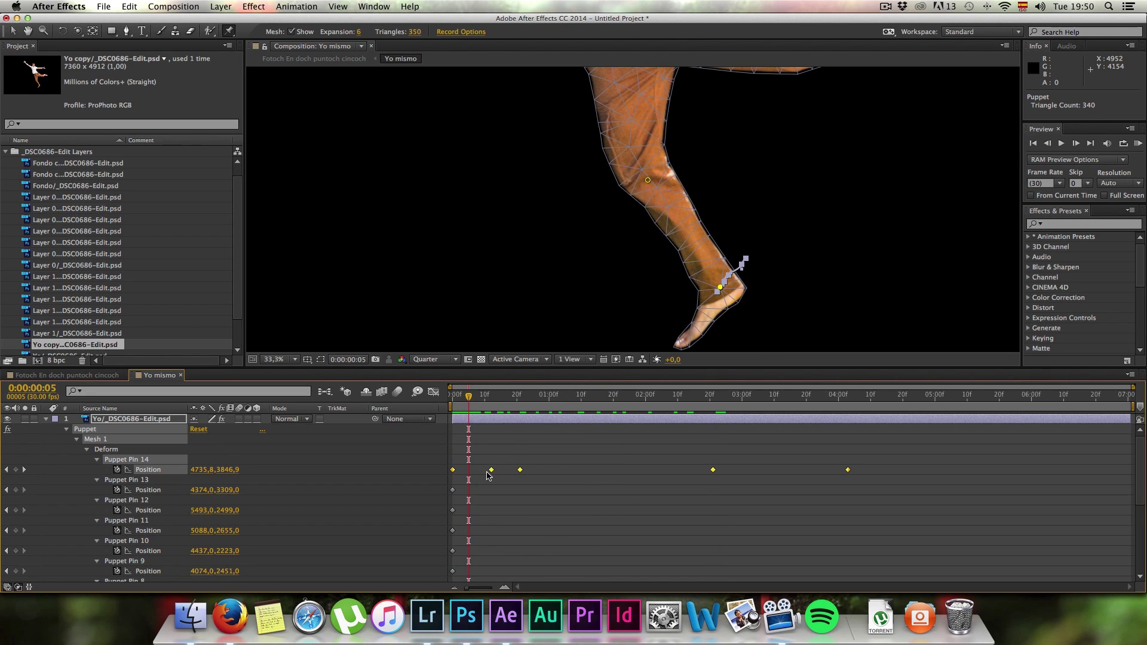
Delete the downward leg ankle pin's intermediate Position keyframes, keeping only the first and last, and check the motion up to 0:00:04:03
{"action": "left_click_drag", "start_coordinate": [746, 469], "coordinate": [489, 485]}
{"action": "key", "text": "BackSpace"}
{"action": "left_click_drag", "start_coordinate": [469, 395], "coordinate": [832, 429]}
{"action": "key", "text": "k"}
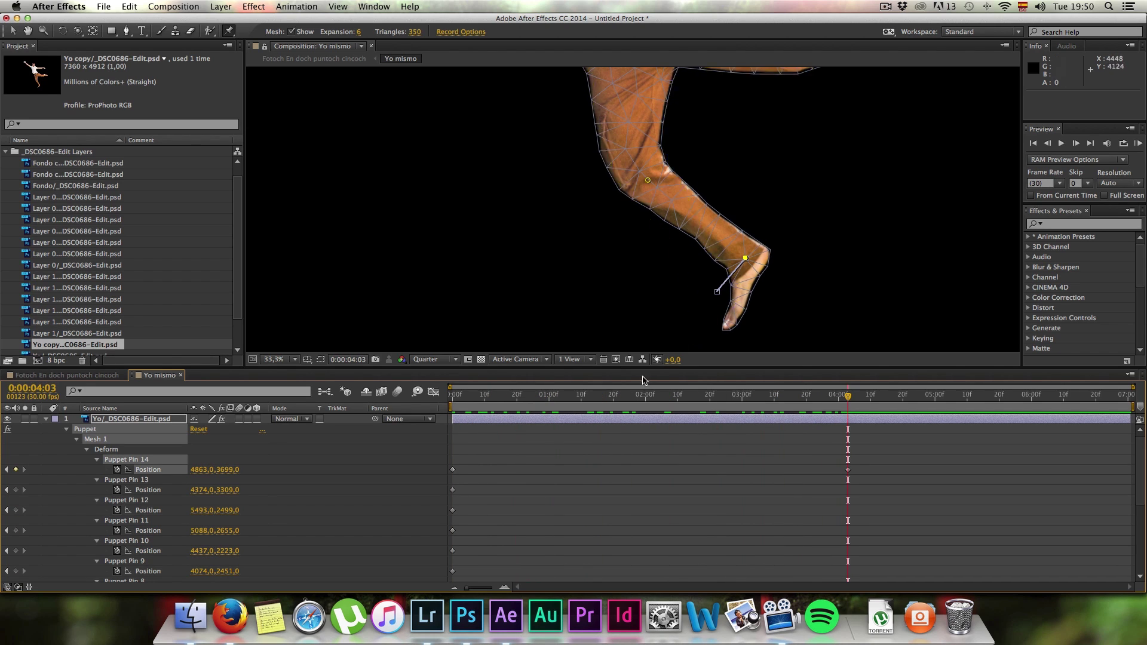
At 0:00:04:03, shift the downward leg's knee pin, Puppet Pin 13, to 4356, 3303 and scrub through the motion
{"action": "key", "text": "space"}
{"action": "left_click_drag", "start_coordinate": [847, 148], "coordinate": [748, 277]}
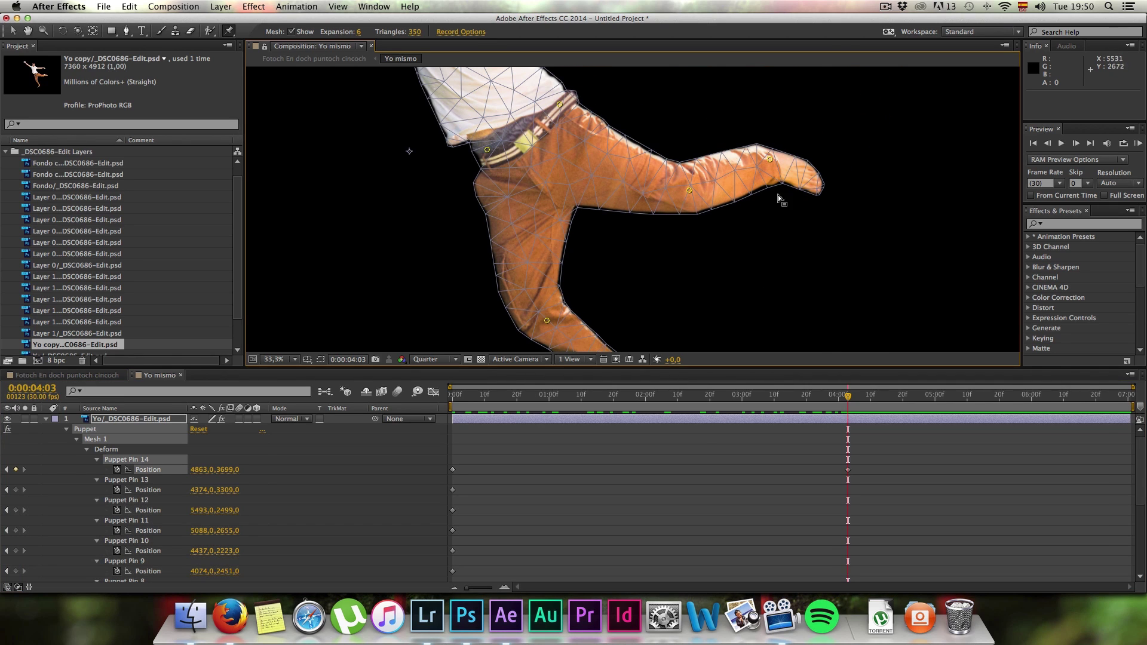
{"action": "left_click_drag", "start_coordinate": [626, 398], "coordinate": [449, 398]}
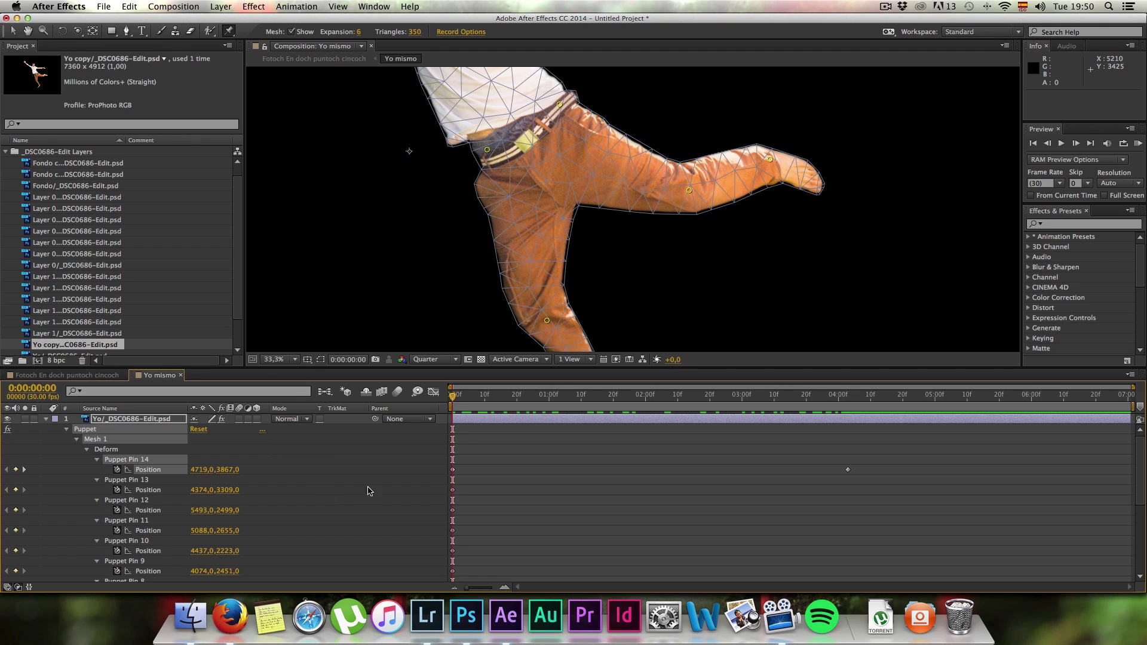
{"action": "left_click", "coordinate": [143, 490]}
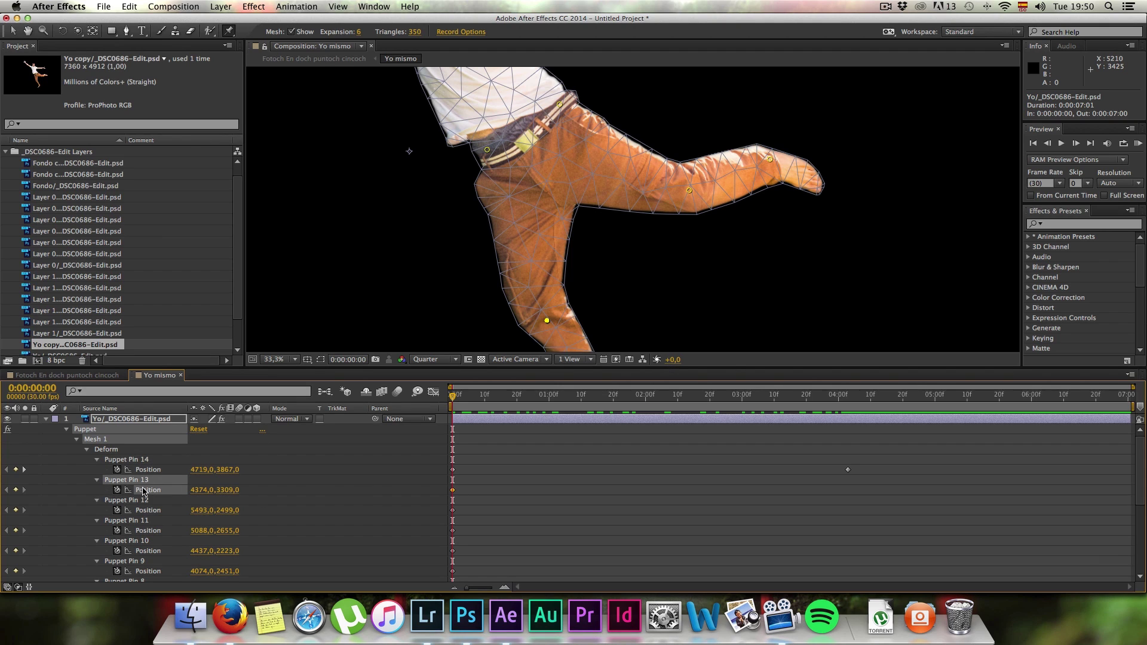
{"action": "mouse_move", "coordinate": [453, 395]}
{"action": "left_mouse_down"}
{"action": "mouse_move", "coordinate": [727, 398]}
{"action": "mouse_move", "coordinate": [452, 397]}
{"action": "left_mouse_up"}
{"action": "left_click", "coordinate": [453, 490]}
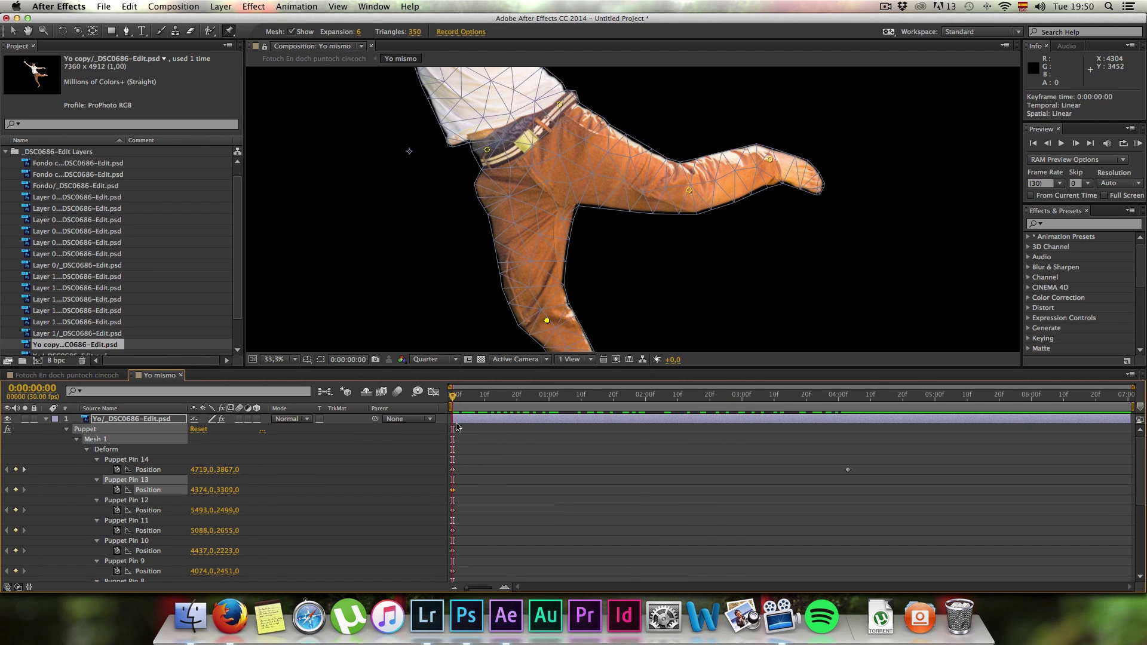
{"action": "key", "text": "k"}
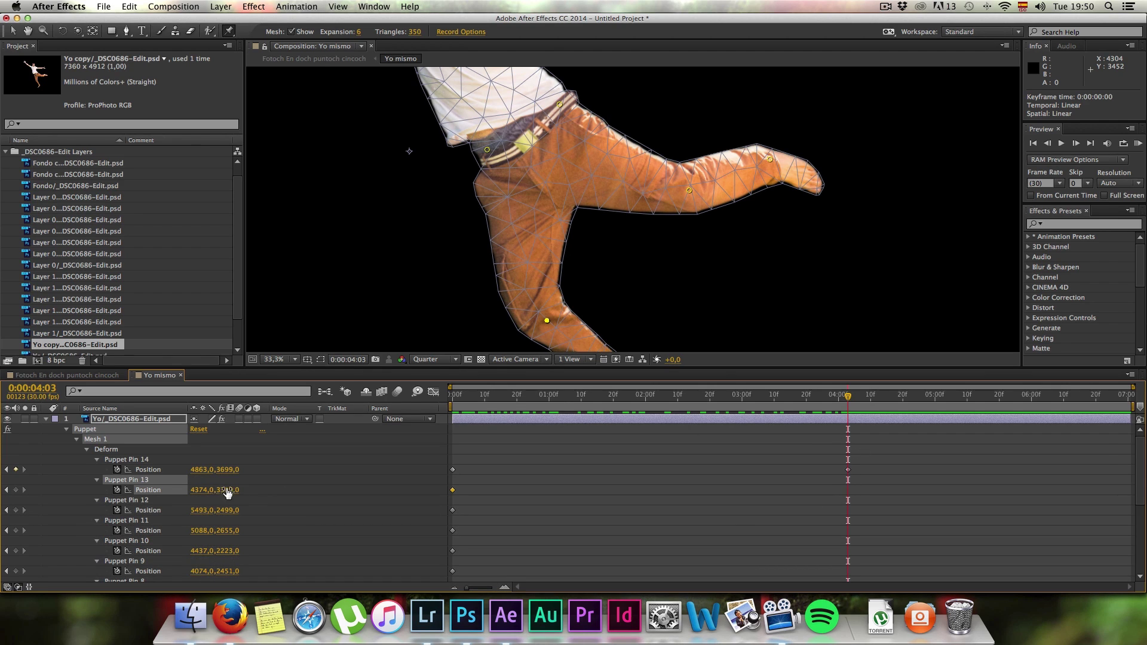
{"action": "left_click_drag", "start_coordinate": [547, 320], "coordinate": [543, 321]}
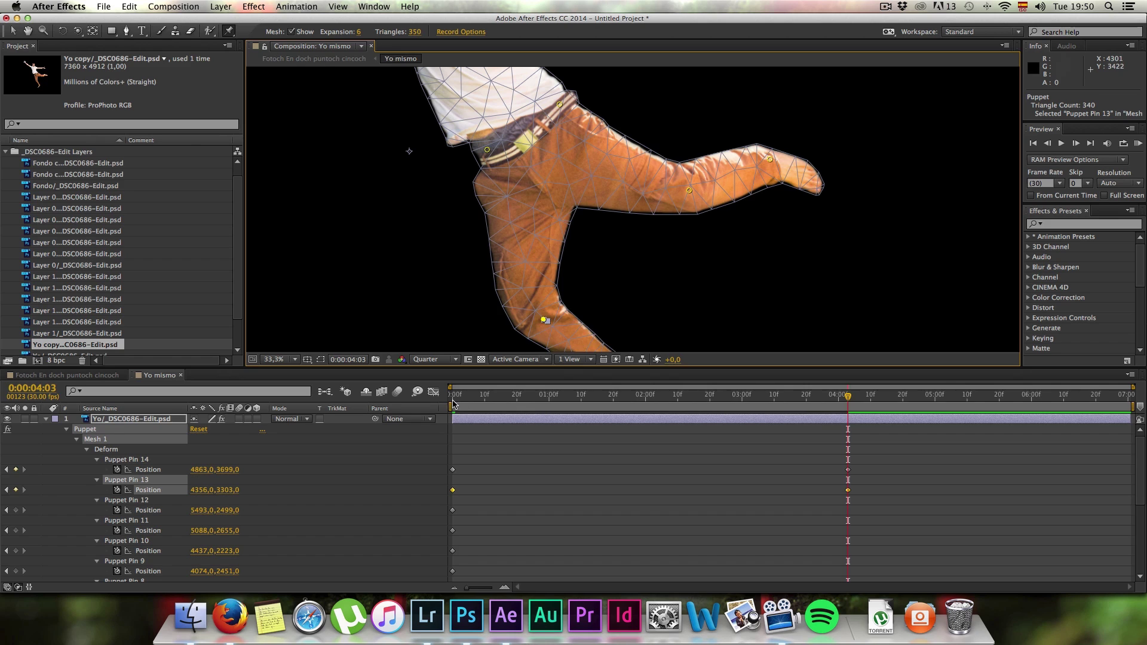
{"action": "left_click", "coordinate": [447, 404]}
{"action": "left_click_drag", "start_coordinate": [448, 403], "coordinate": [848, 386]}
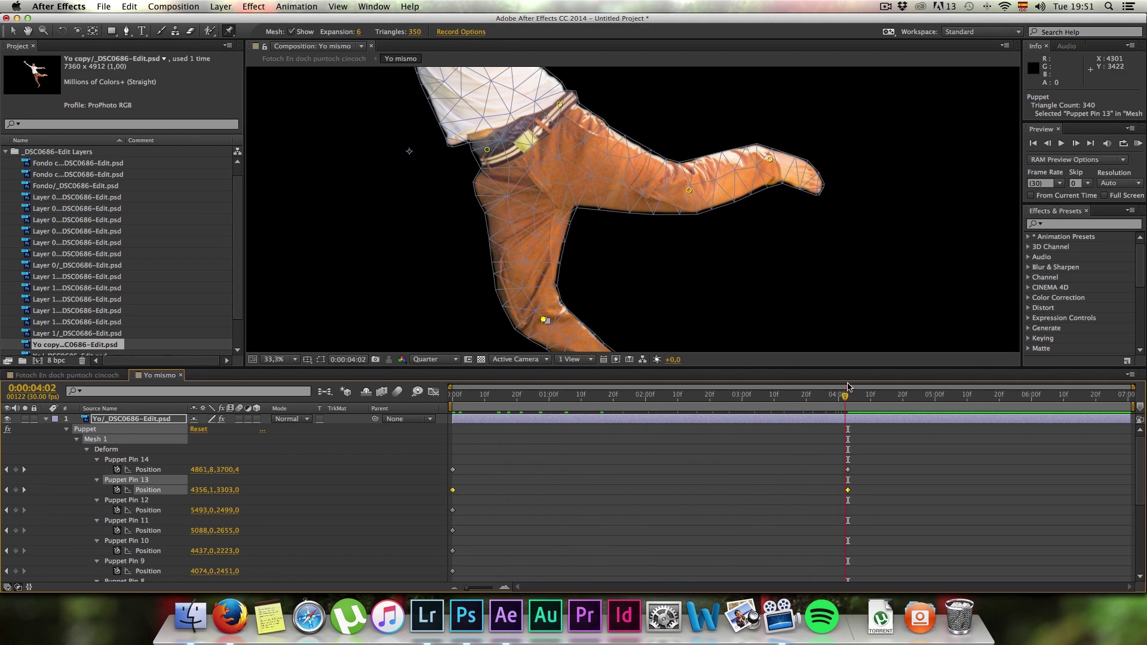
{"action": "key", "text": "Home"}
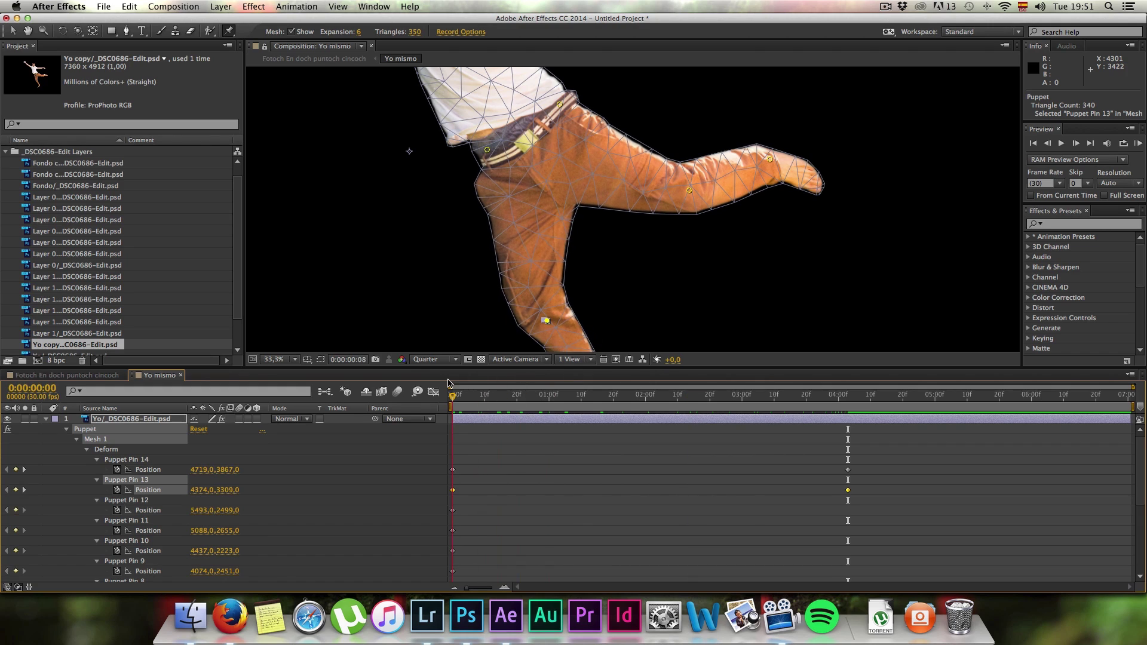
At 0:00:04:03, move the raised leg's ankle pin, Puppet Pin 12, to 5403, 2478 and return to the first keyframe
{"action": "left_click", "coordinate": [140, 502]}
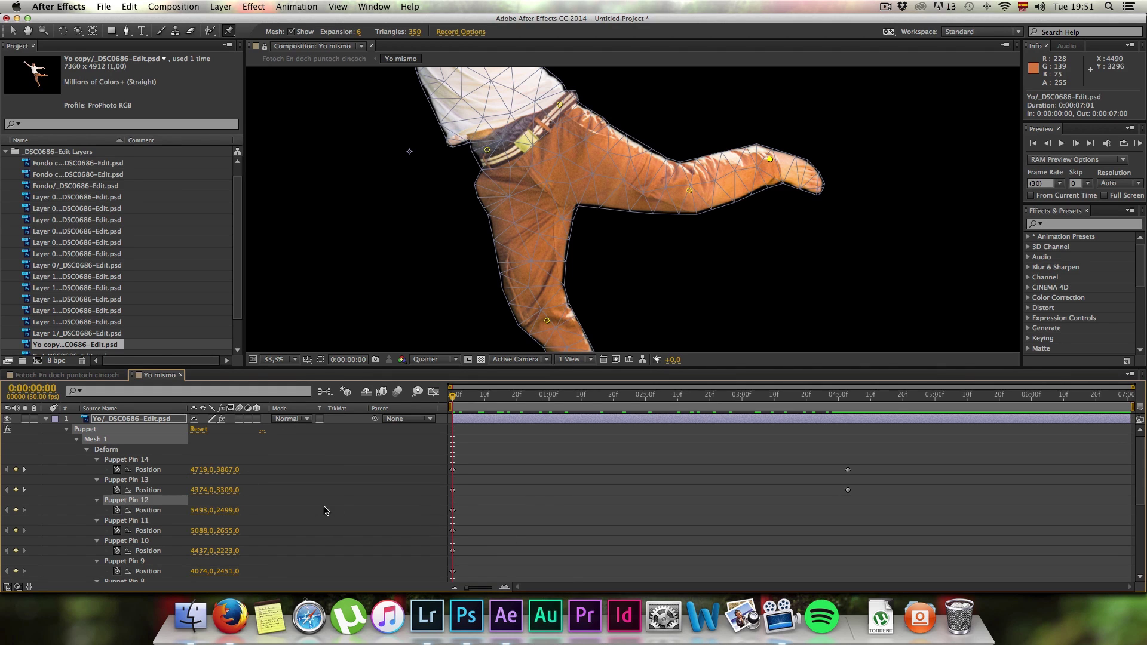
{"action": "key", "text": "k"}
{"action": "left_click_drag", "start_coordinate": [769, 160], "coordinate": [752, 155]}
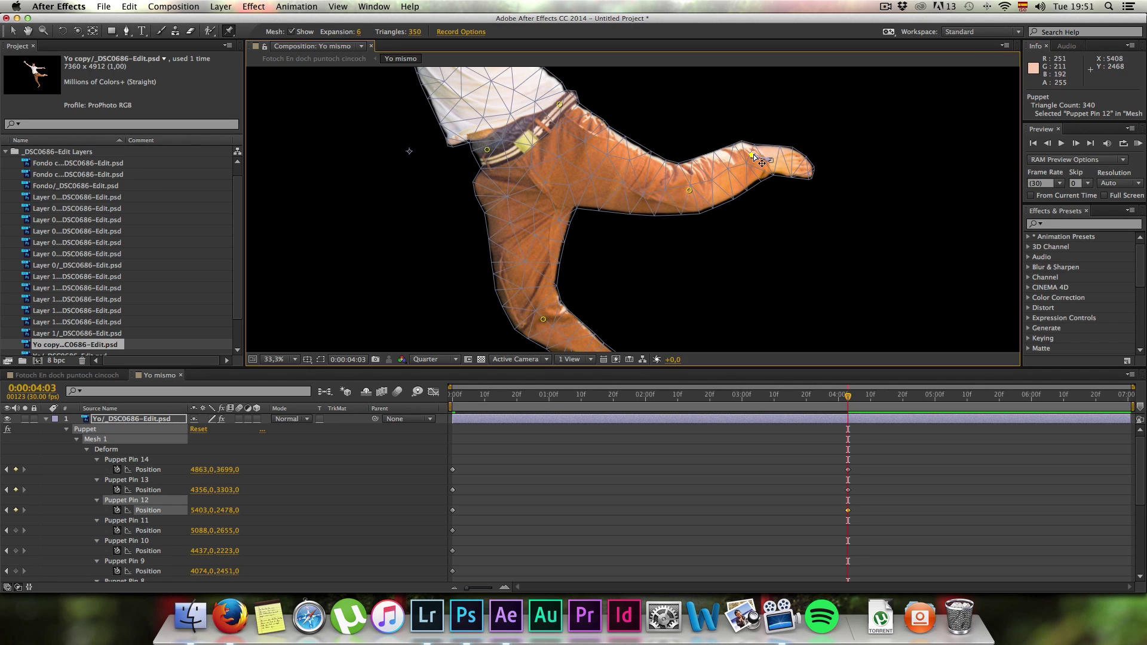
{"action": "key", "text": "j"}
At 0:00:04:03, move the raised leg's knee pin, Puppet Pin 11, to 5085, 2691 and scrub through the leg motion
{"action": "left_click", "coordinate": [142, 522]}
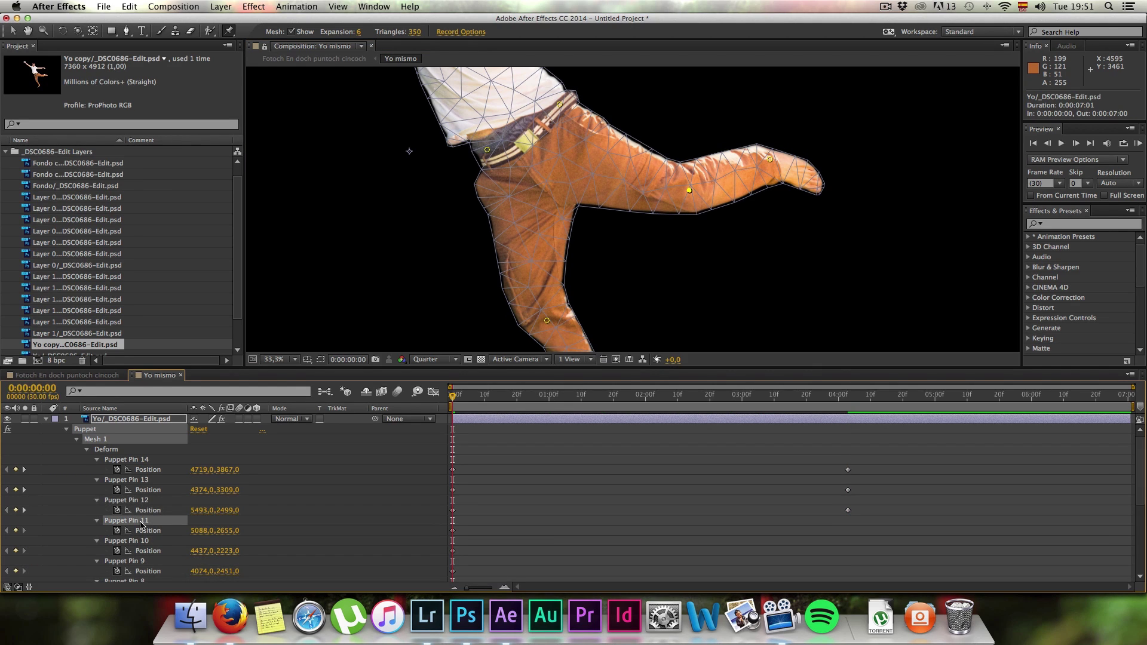
{"action": "key", "text": "k"}
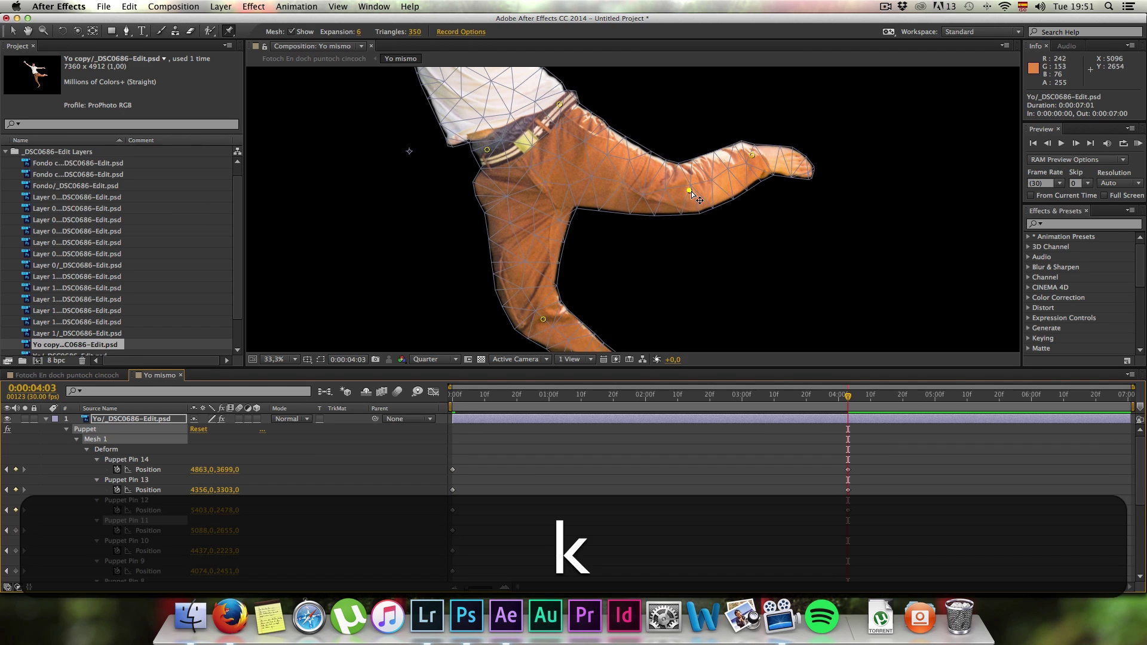
{"action": "left_click_drag", "start_coordinate": [690, 192], "coordinate": [688, 198]}
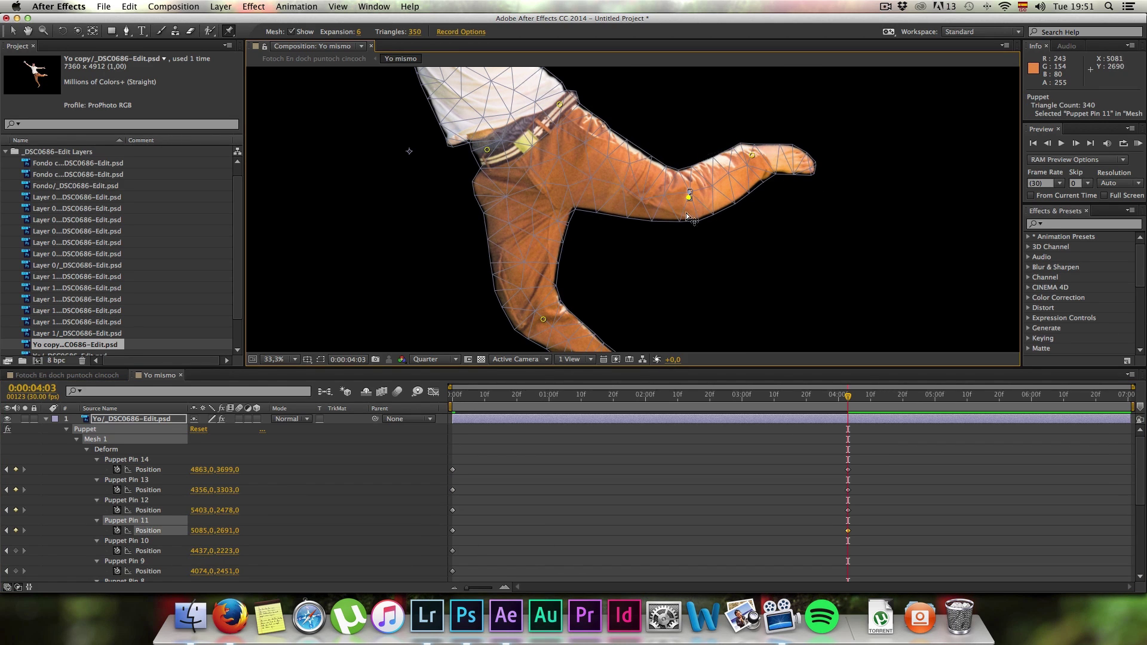
{"action": "left_click_drag", "start_coordinate": [496, 391], "coordinate": [570, 366]}
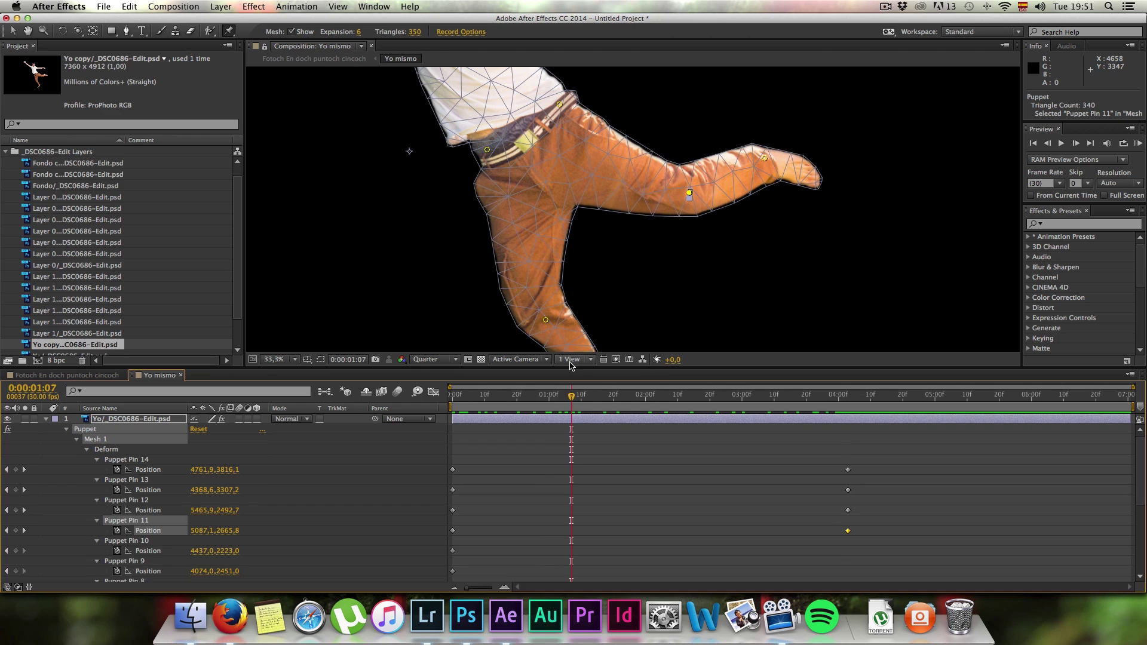
{"action": "key", "text": "k"}
{"action": "key", "text": "j"}
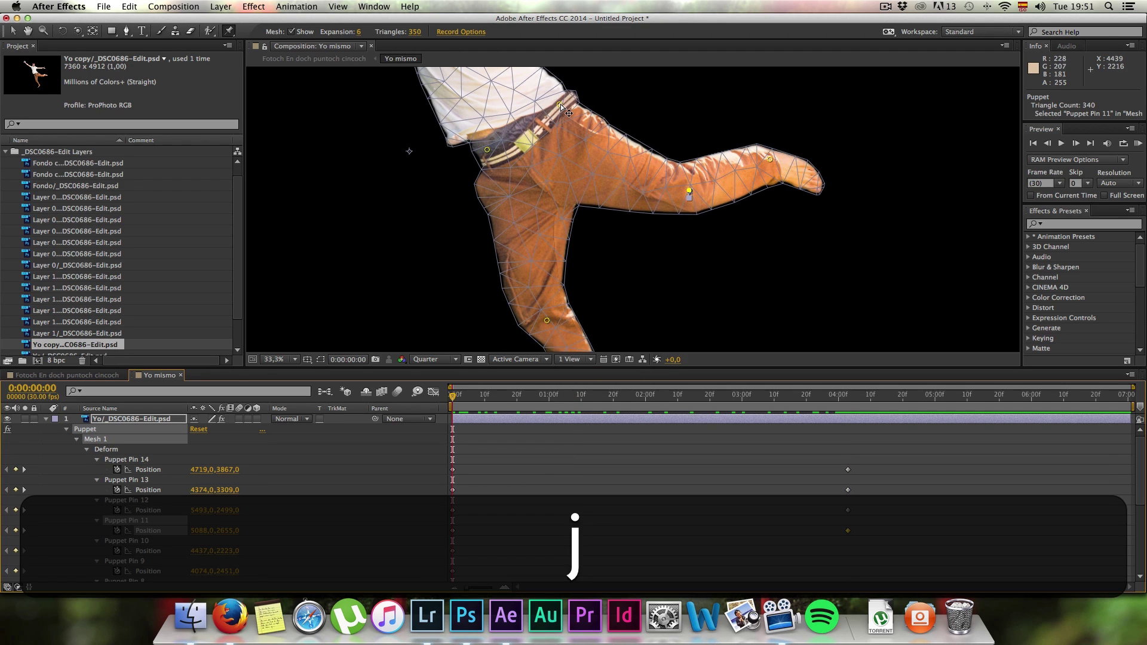
At 0:00:04:03, shift the two waist pins, Puppet Pin 10 to 4434, 2241 and Puppet Pin 9 to about 4074, 2439
{"action": "key", "text": "k"}
{"action": "left_click_drag", "start_coordinate": [559, 106], "coordinate": [557, 109]}
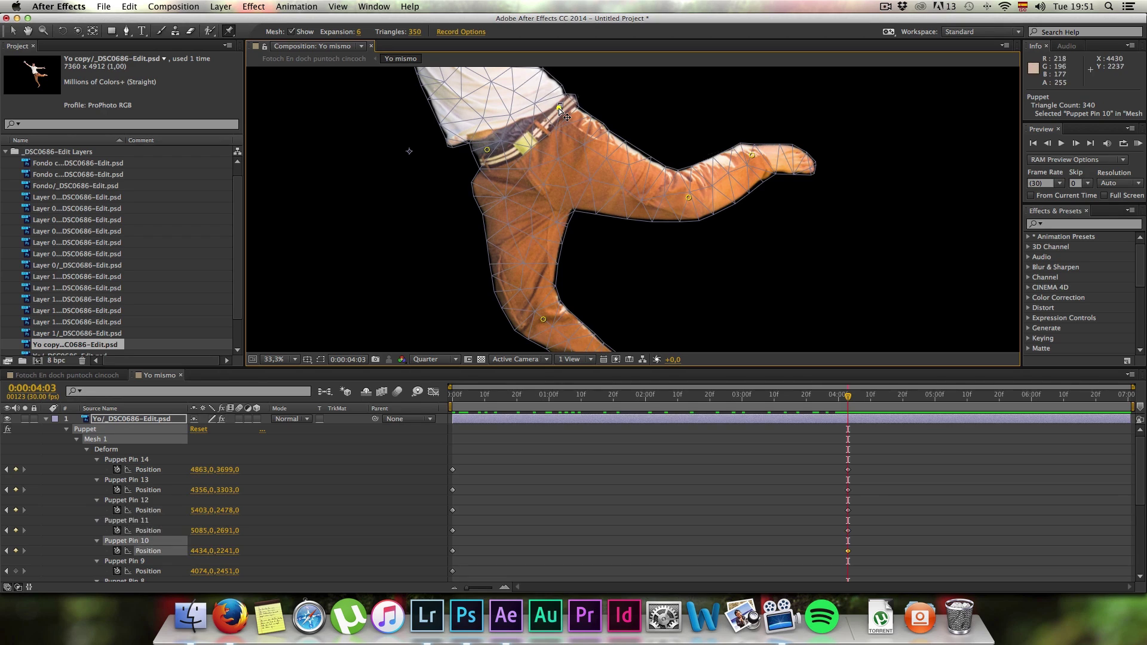
{"action": "key", "text": "j"}
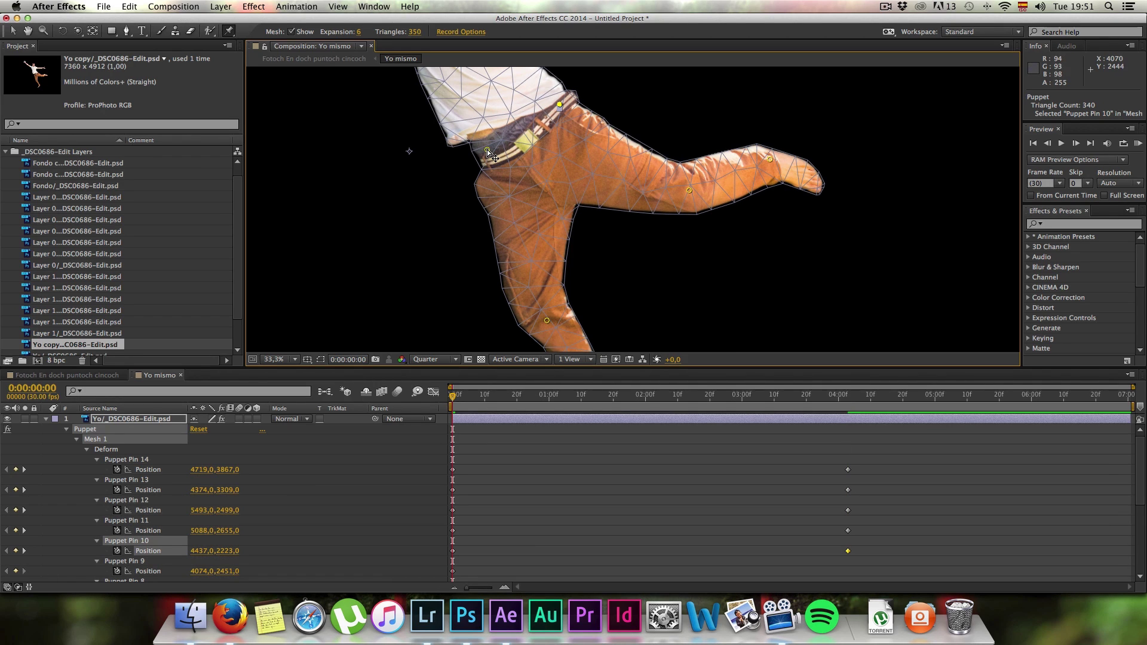
{"action": "left_click", "coordinate": [487, 149]}
{"action": "key", "text": "k"}
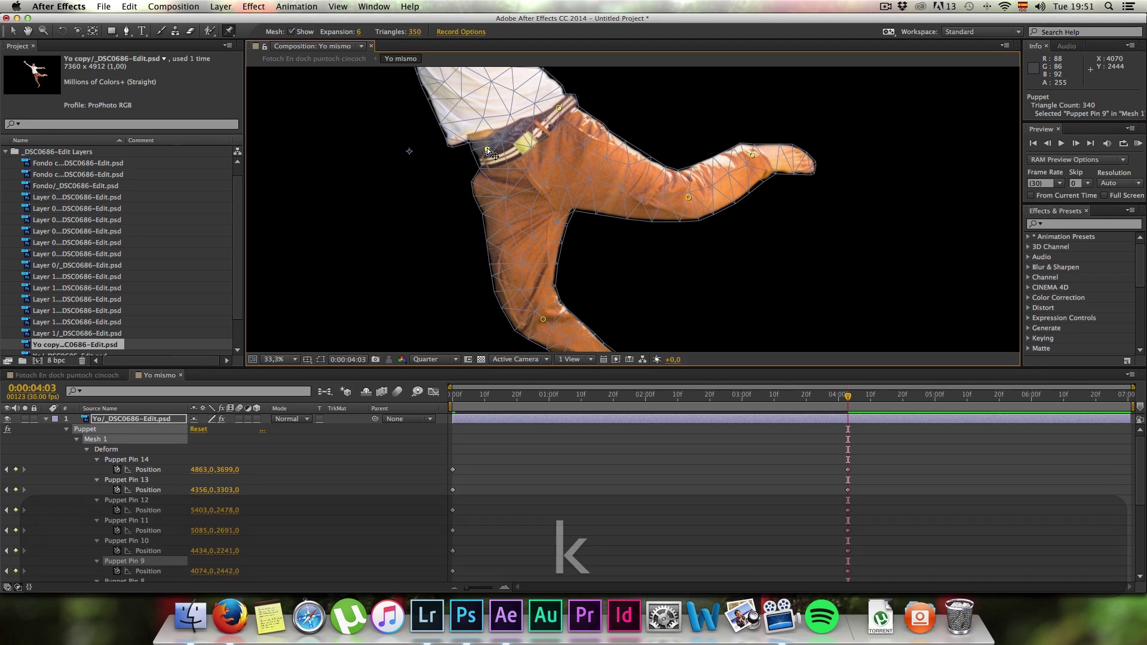
{"action": "key", "text": "j"}
{"action": "left_click_drag", "start_coordinate": [466, 395], "coordinate": [417, 399]}
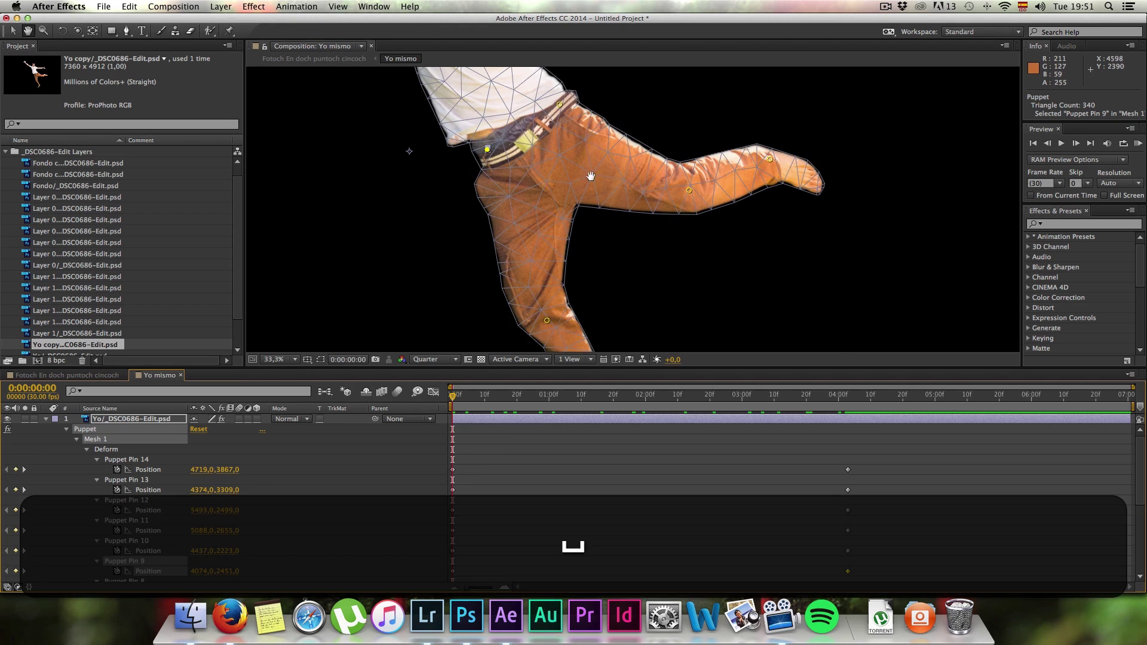
At 0:00:04:03, raise the horizontal arm's wrist pin and adjust its elbow pin slightly downward so the arm bends upward
{"action": "scroll", "coordinate": [592, 171], "scroll_direction": "up", "scroll_amount": 6}
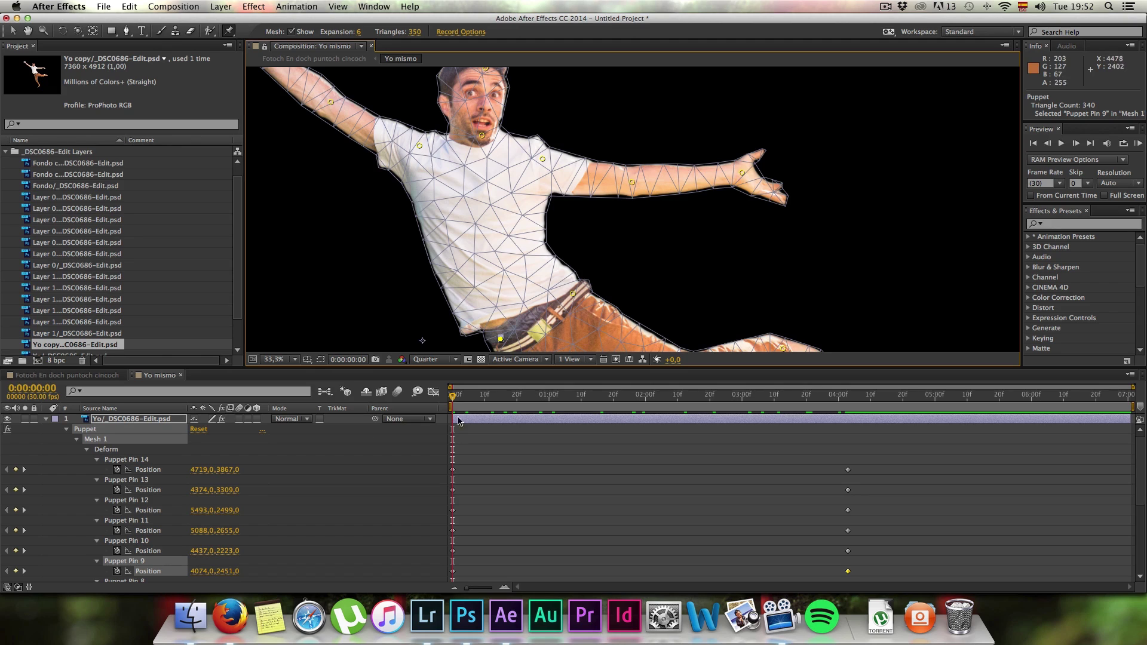
{"action": "key", "text": "k"}
{"action": "left_click_drag", "start_coordinate": [739, 160], "coordinate": [733, 152]}
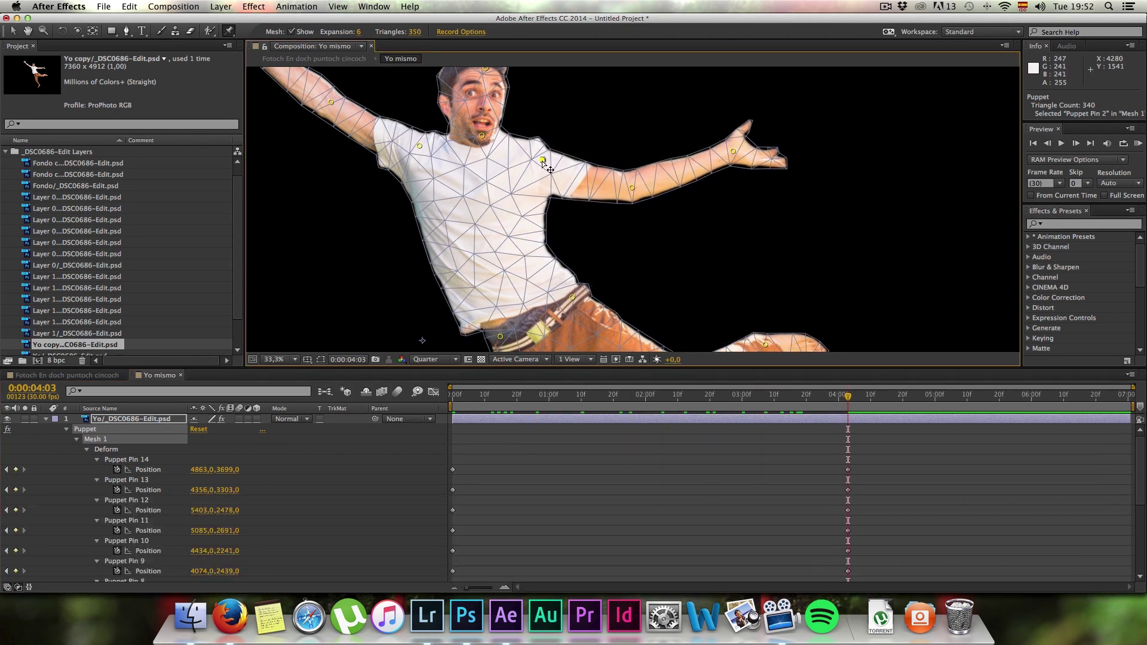
{"action": "key", "text": "j"}
{"action": "key", "text": "k"}
{"action": "key", "text": "j"}
At 0:00:04:03, lower the raised arm's elbow pin slightly, then scrub through the animation with the whole figure in view
{"action": "left_click_drag", "start_coordinate": [491, 106], "coordinate": [507, 145]}
{"action": "key", "text": "k"}
{"action": "left_click", "coordinate": [436, 184]}
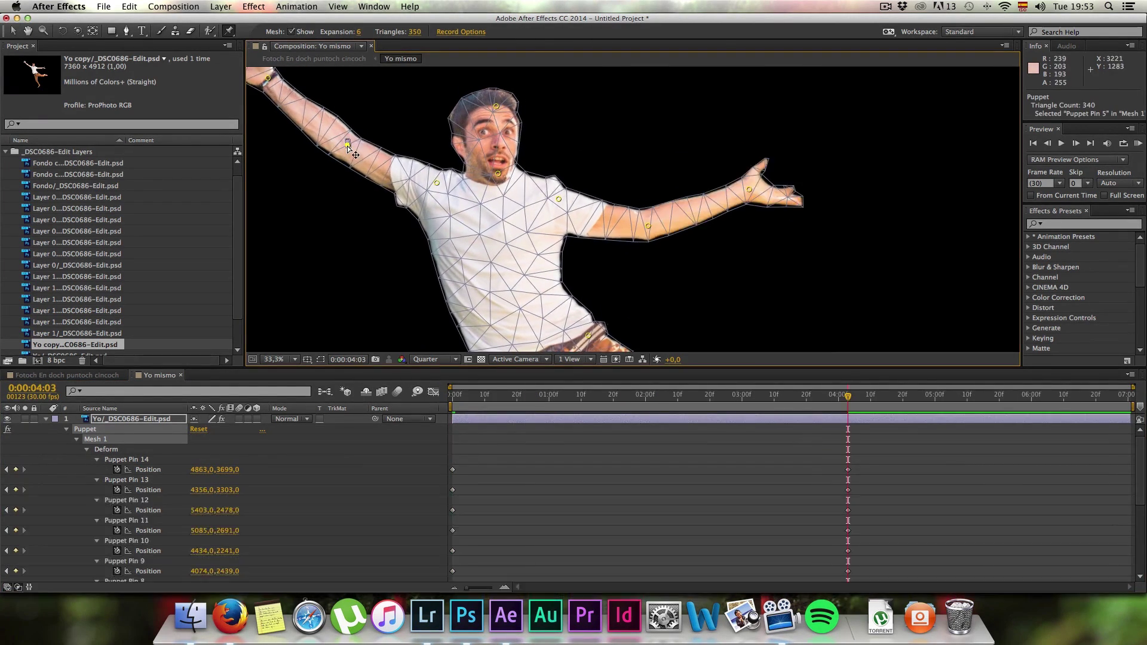
{"action": "key", "text": "j"}
{"action": "left_click_drag", "start_coordinate": [453, 396], "coordinate": [414, 433]}
{"action": "scroll", "coordinate": [710, 311], "scroll_direction": "down", "scroll_amount": 2}
{"action": "scroll", "coordinate": [710, 311], "scroll_direction": "up", "scroll_amount": 1}
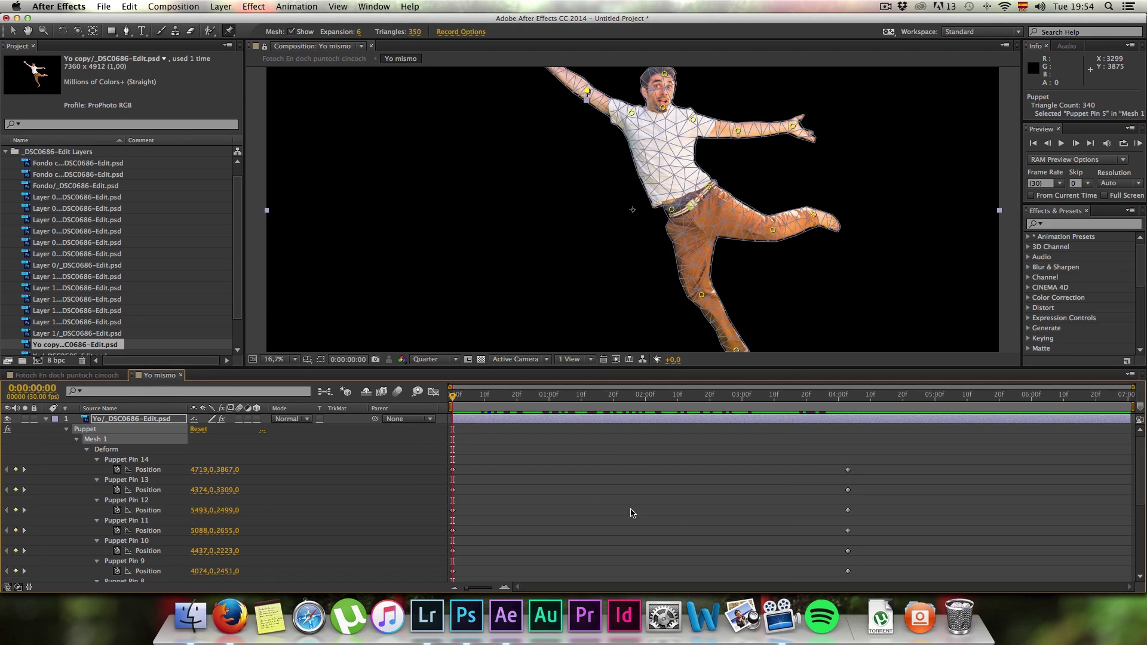
Return to the Fotoch En doch puntoch cincoch composition and scrub through the animated figure within the full scene
{"action": "left_click", "coordinate": [67, 375]}
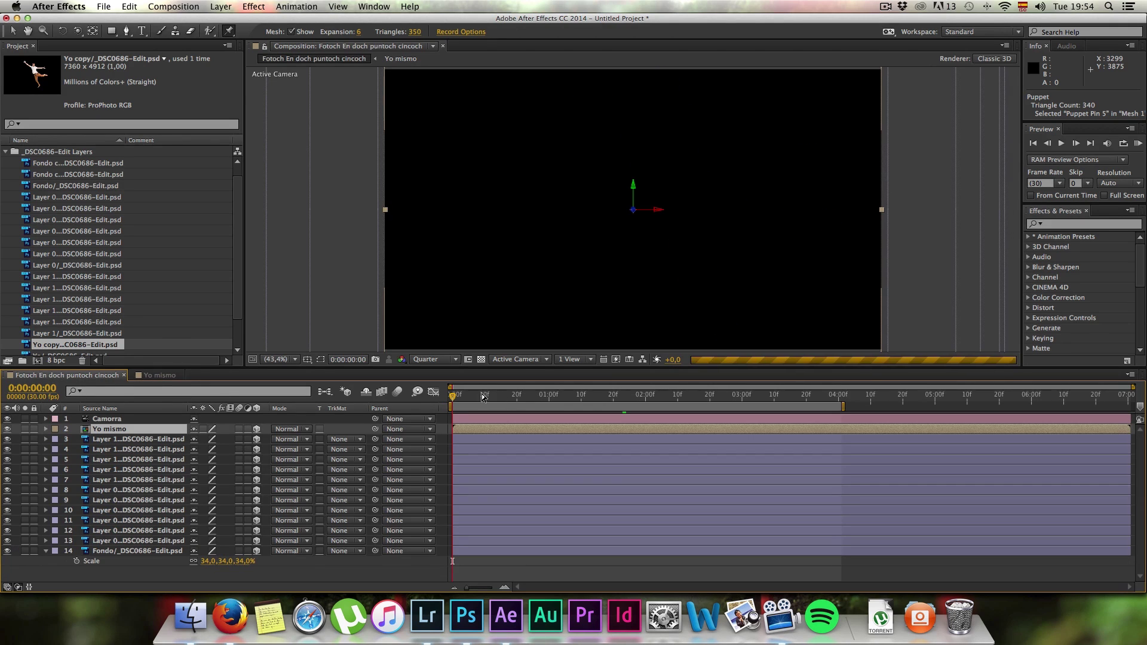
{"action": "left_click_drag", "start_coordinate": [455, 399], "coordinate": [818, 415]}
{"action": "key", "text": "Home"}
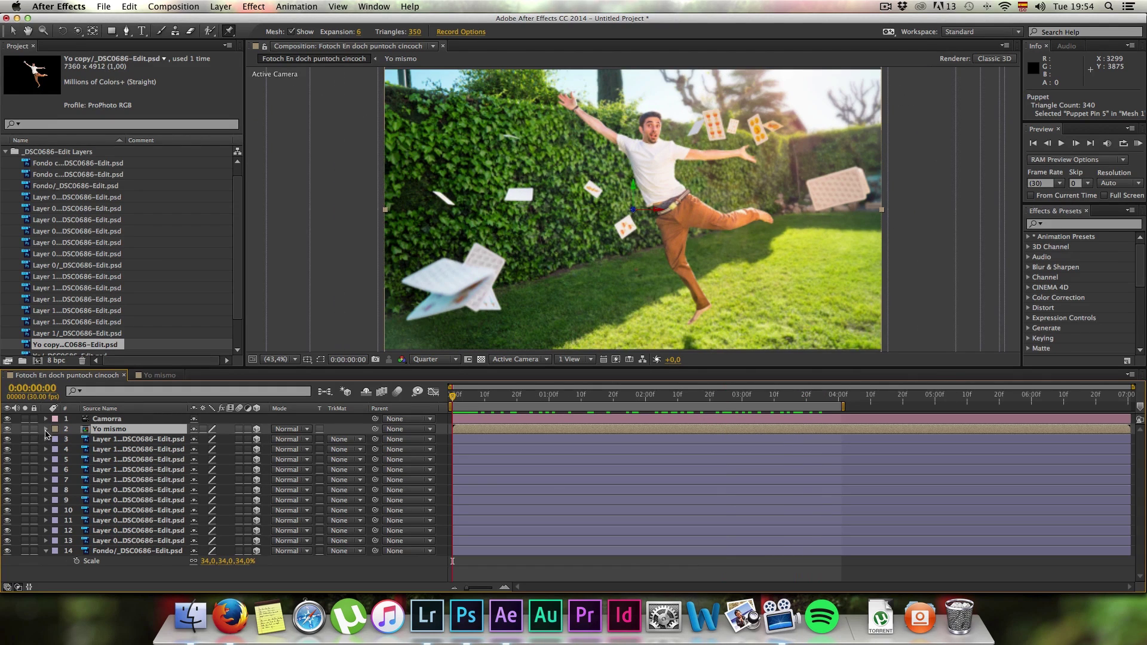
Expand the Camorra camera's Camera Options and turn on Depth of Field, keeping the preview resolution at Quarter
{"action": "left_click", "coordinate": [46, 420]}
{"action": "left_click", "coordinate": [45, 419]}
{"action": "left_click", "coordinate": [45, 419]}
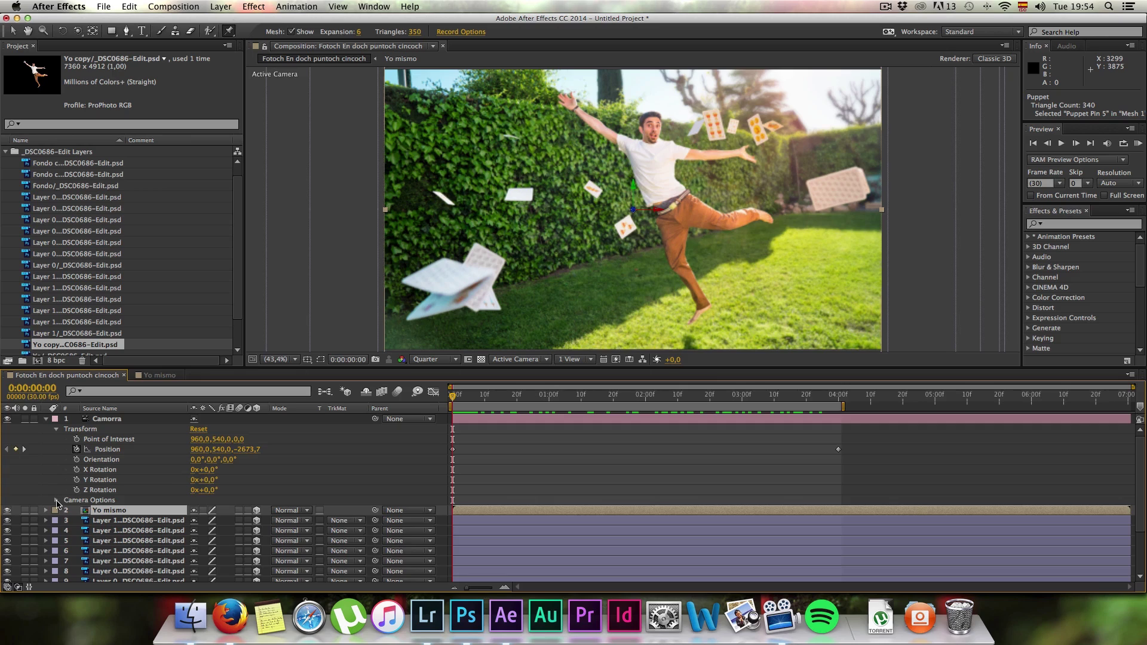
{"action": "left_click", "coordinate": [56, 500]}
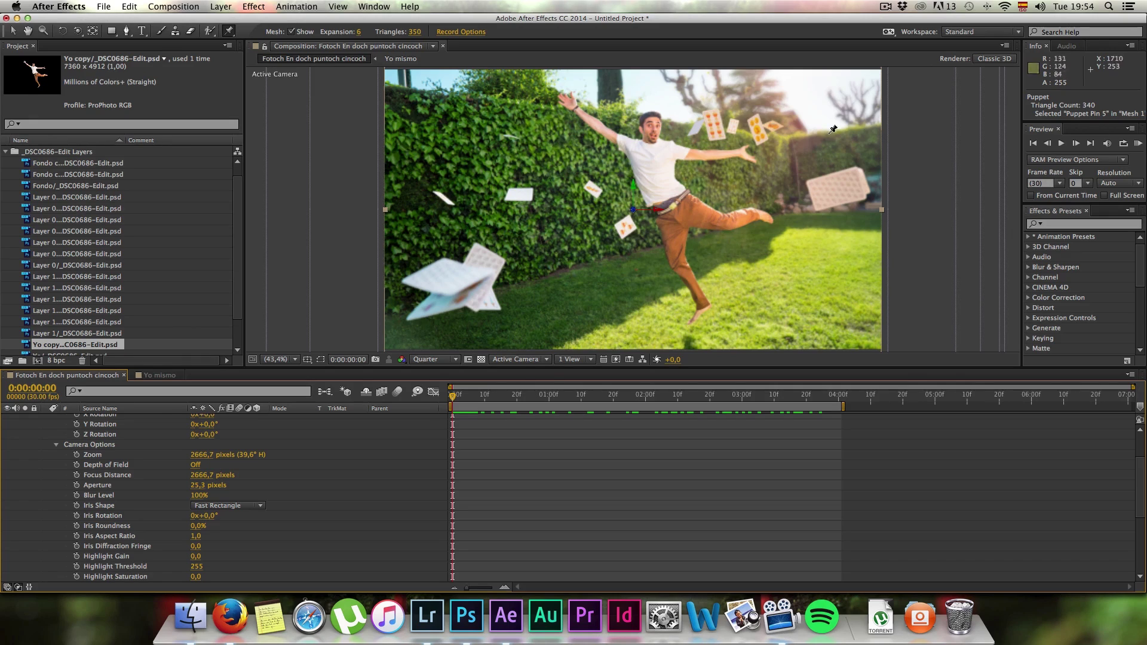
{"action": "left_click", "coordinate": [195, 465]}
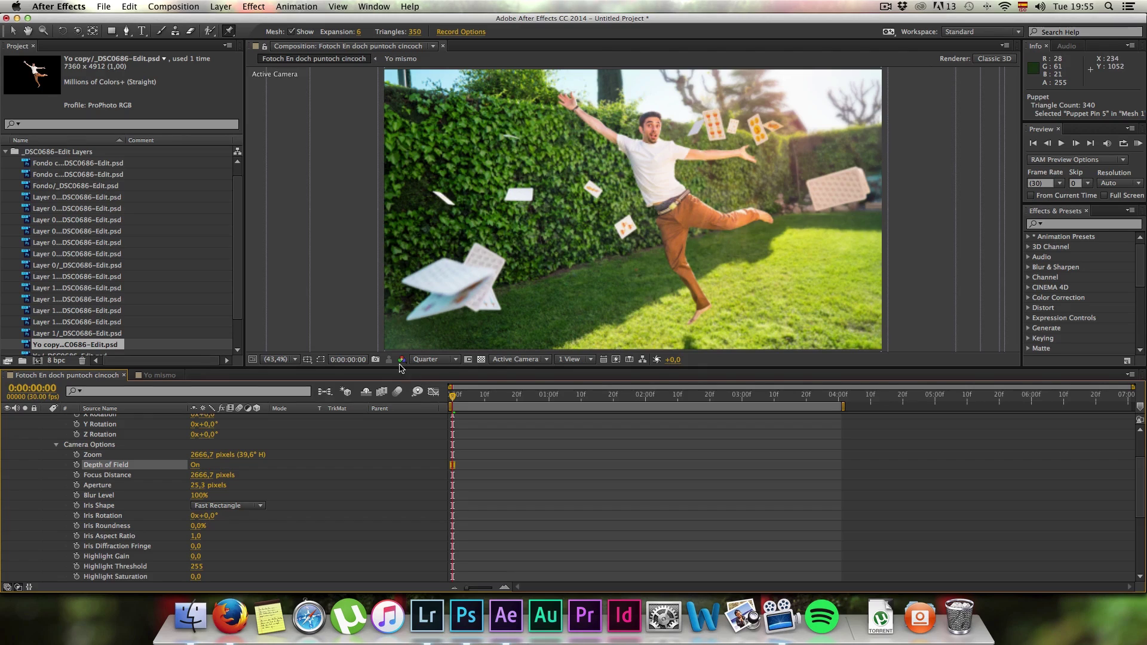
{"action": "left_click", "coordinate": [447, 360]}
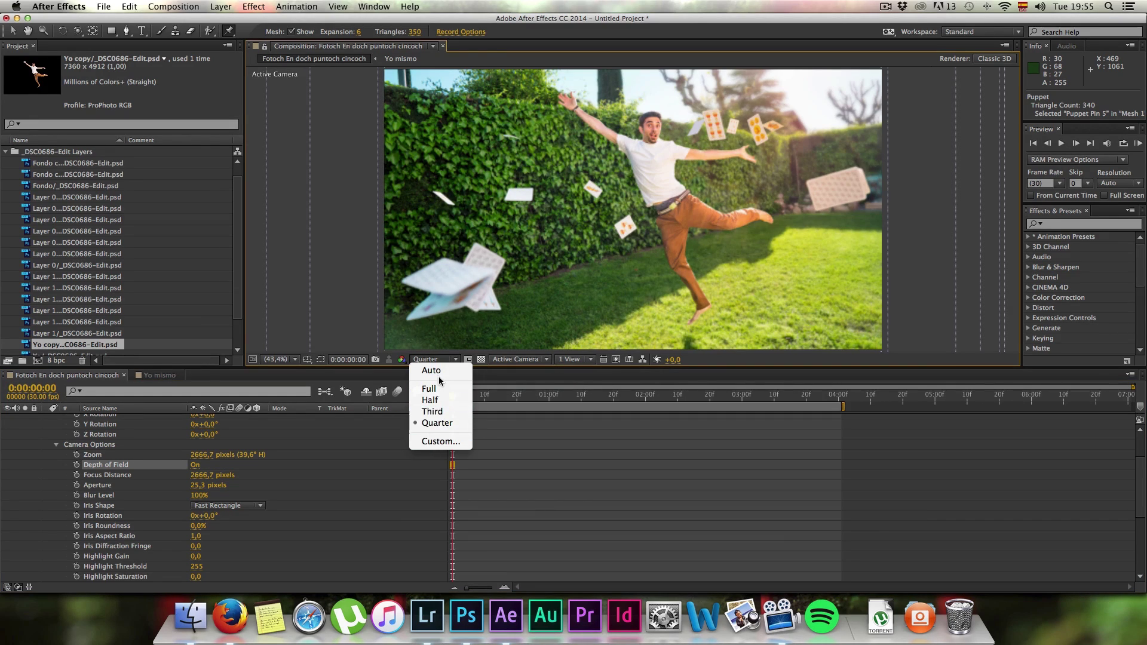
{"action": "left_click", "coordinate": [437, 424]}
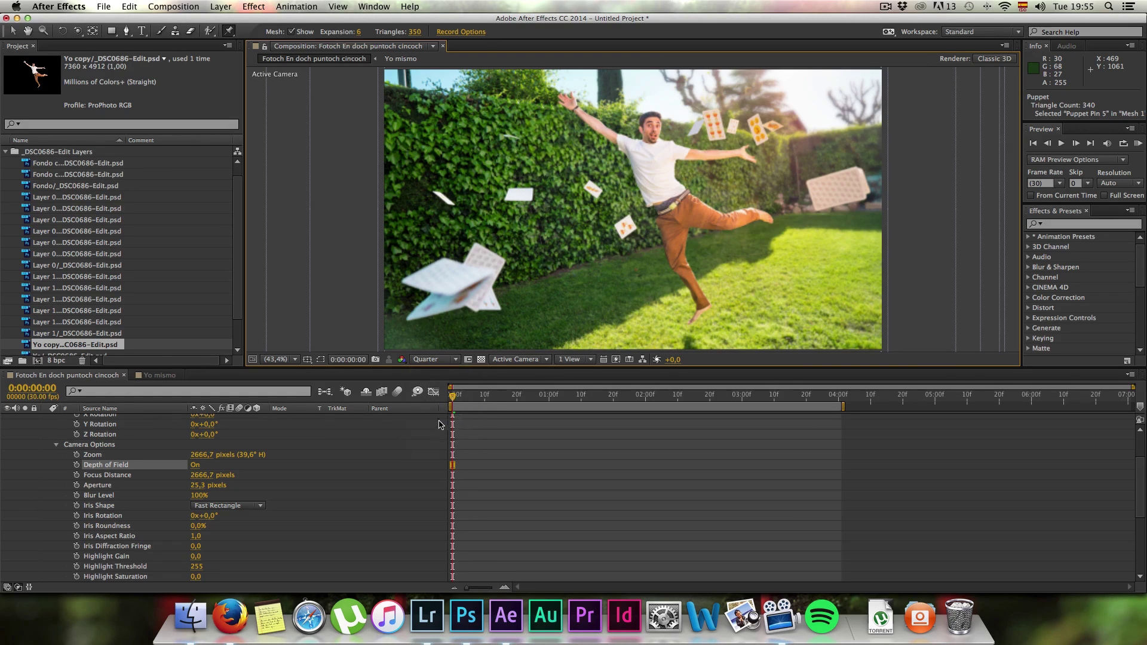
Set the preview resolution to Full and, at 0:00:04:01, set the Camorra camera's Aperture to 120 pixels
{"action": "left_click", "coordinate": [453, 360]}
{"action": "left_click", "coordinate": [449, 391]}
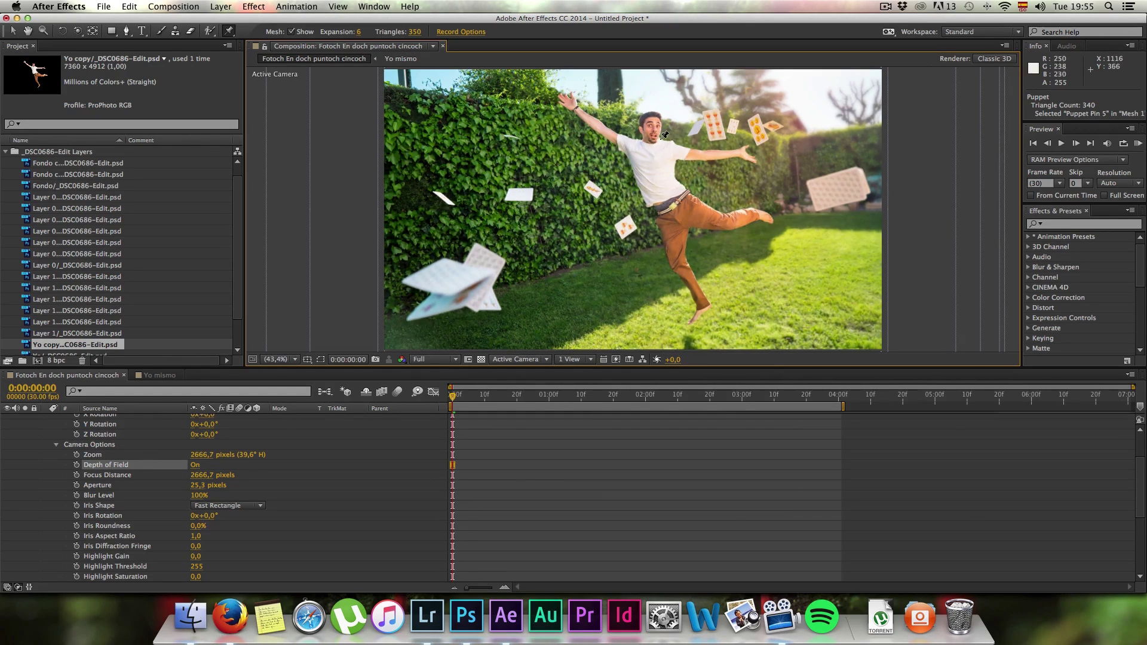
{"action": "left_click_drag", "start_coordinate": [510, 395], "coordinate": [841, 393]}
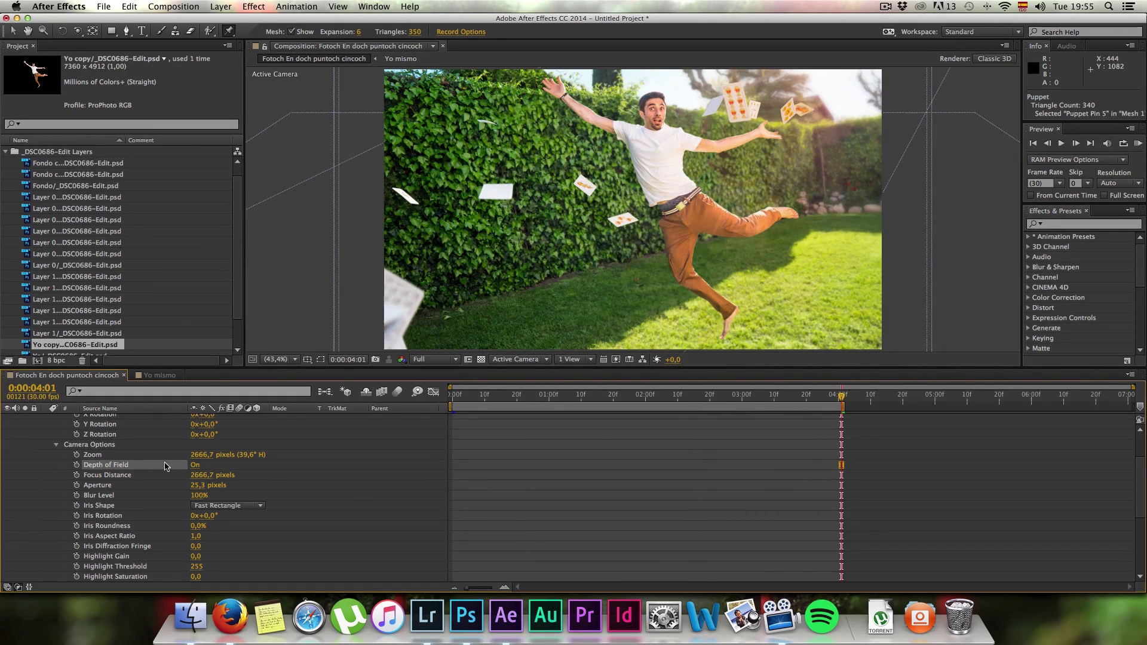
{"action": "left_click", "coordinate": [199, 486]}
{"action": "type", "text": "120"}
{"action": "key", "text": "Return"}
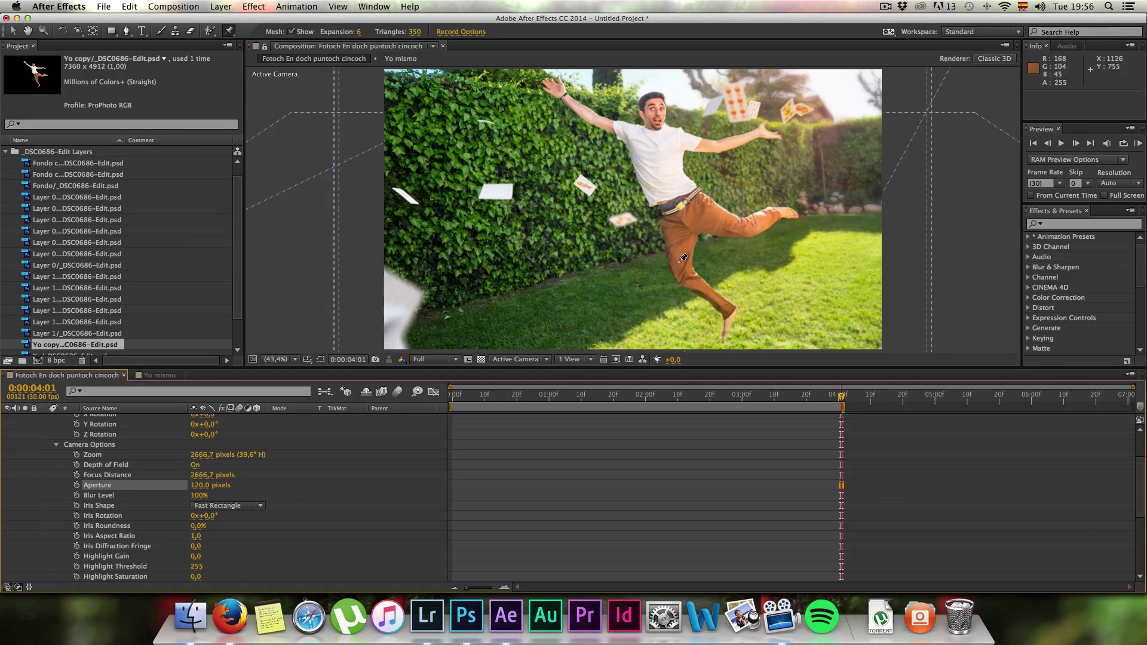
{"action": "scroll", "coordinate": [668, 138], "scroll_direction": "up", "scroll_amount": 3}
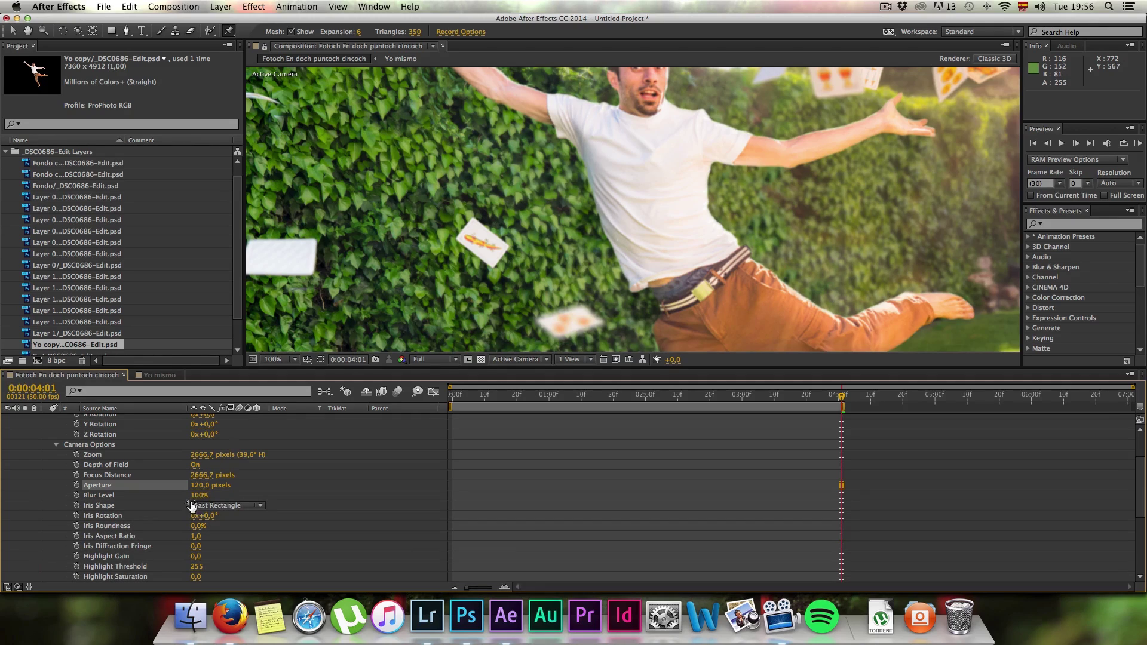
Keyframe the camera's Focus Distance at 0:00:00:00, and set it to 2200 pixels at 0:00:04:00
{"action": "key", "text": "Home"}
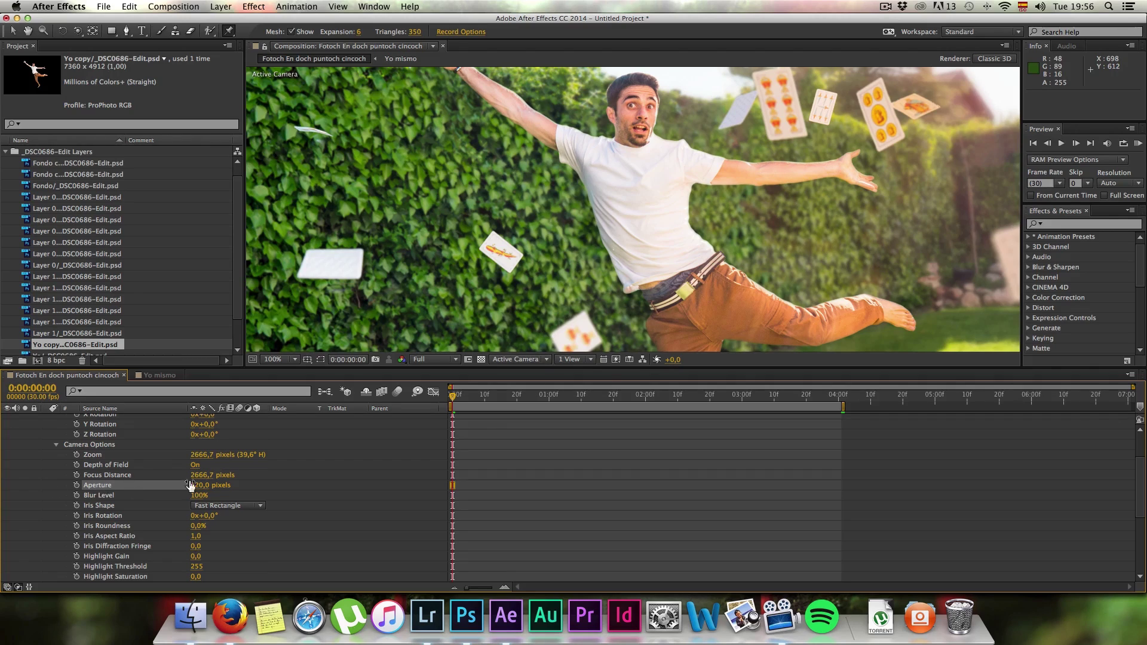
{"action": "left_click", "coordinate": [76, 475]}
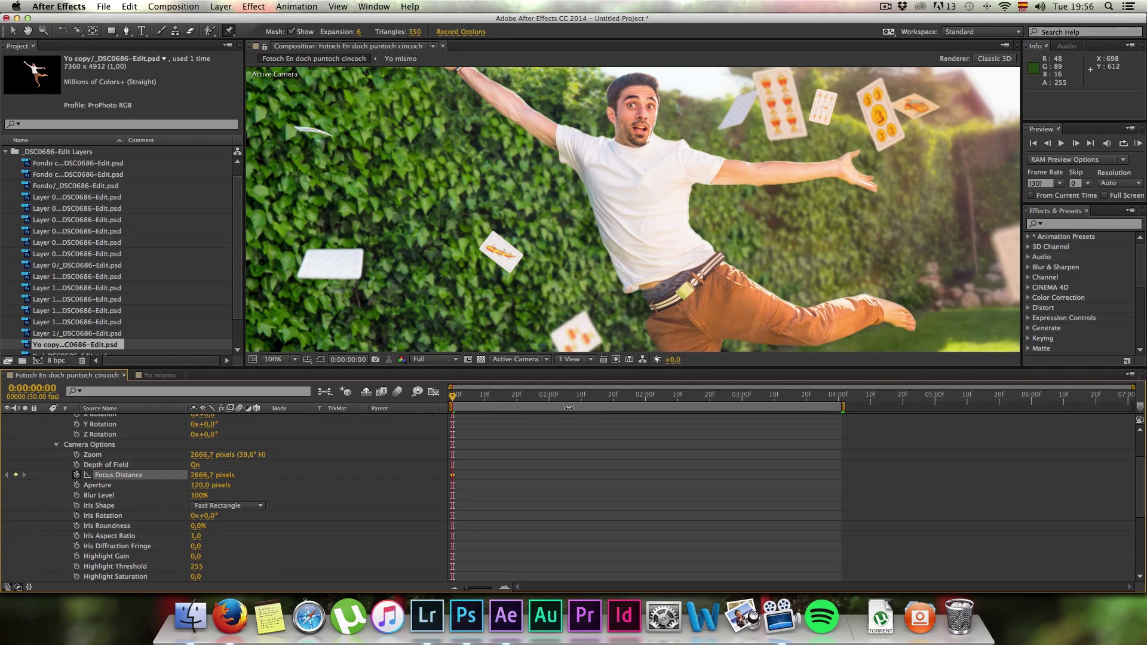
{"action": "key", "text": "k"}
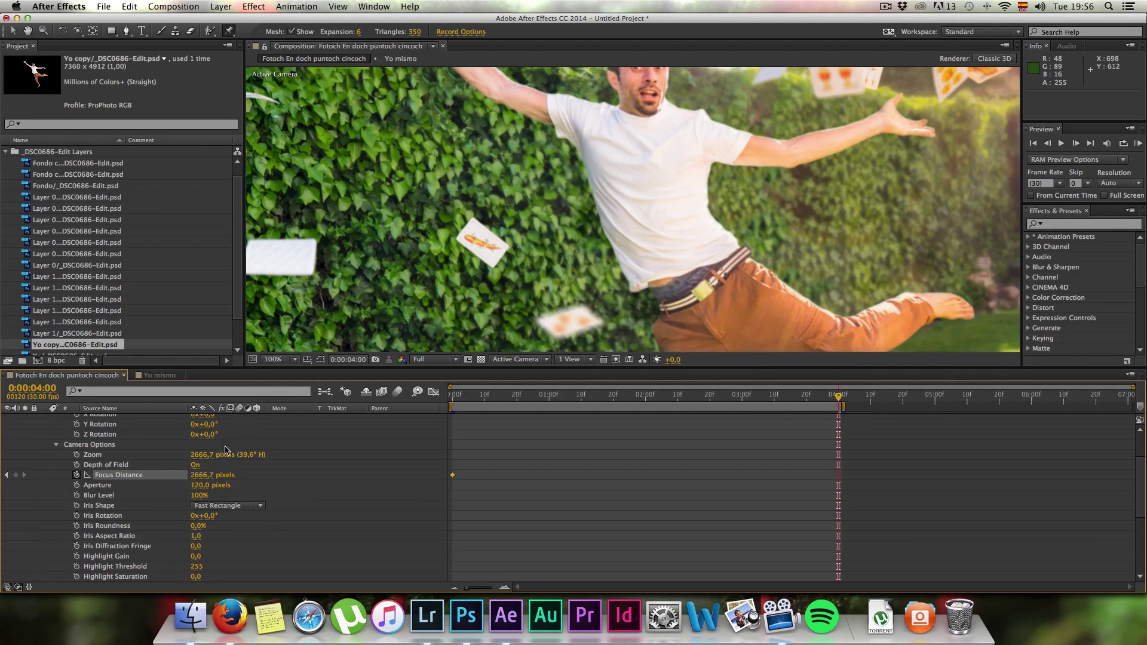
{"action": "left_click_drag", "start_coordinate": [206, 478], "coordinate": [221, 473]}
{"action": "left_click", "coordinate": [231, 473]}
{"action": "type", "text": "2200"}
{"action": "key", "text": "Return"}
Compare the focus at the first and last Focus Distance keyframes, and fit the whole composition in view
{"action": "key", "text": "j"}
{"action": "key", "text": "k"}
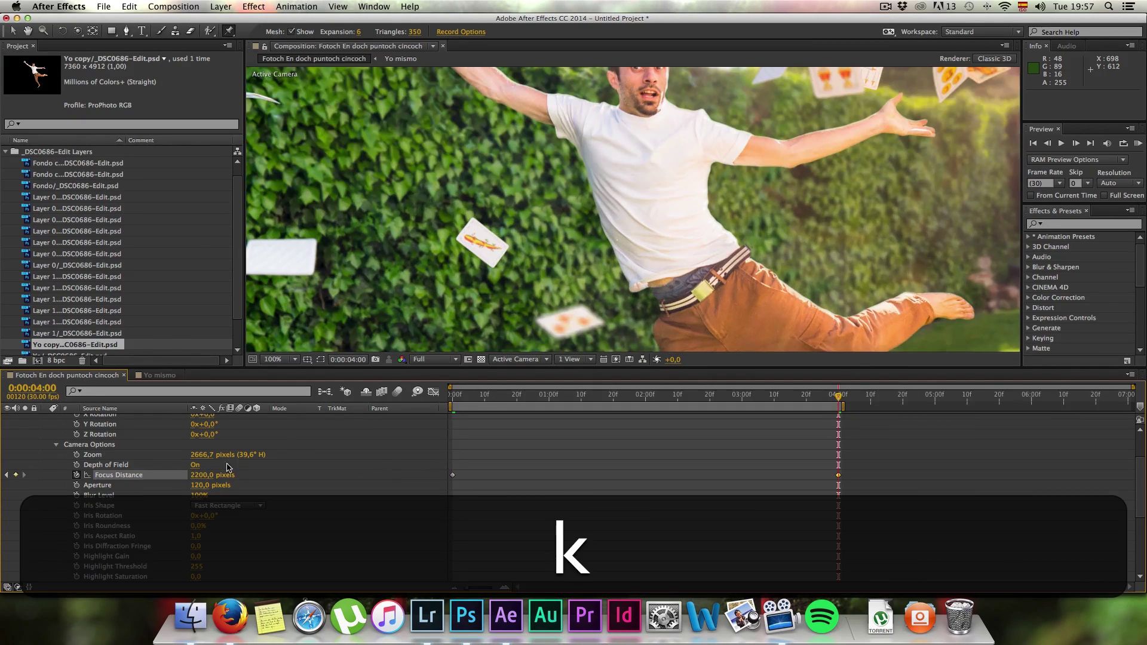
{"action": "key", "text": "j"}
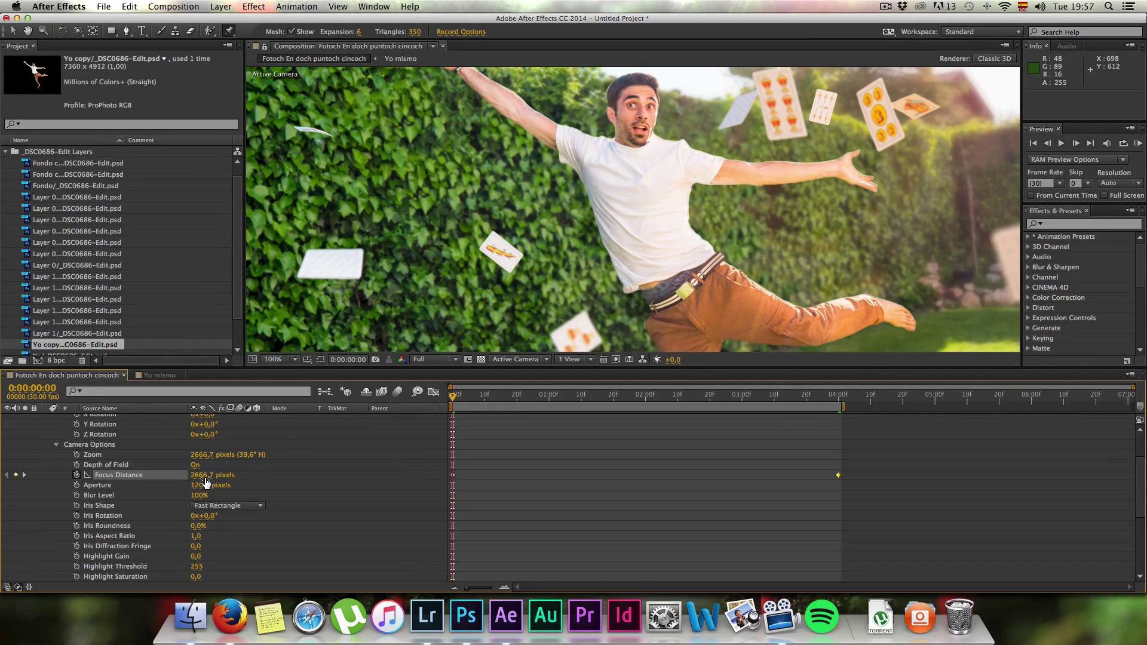
{"action": "key", "text": "k"}
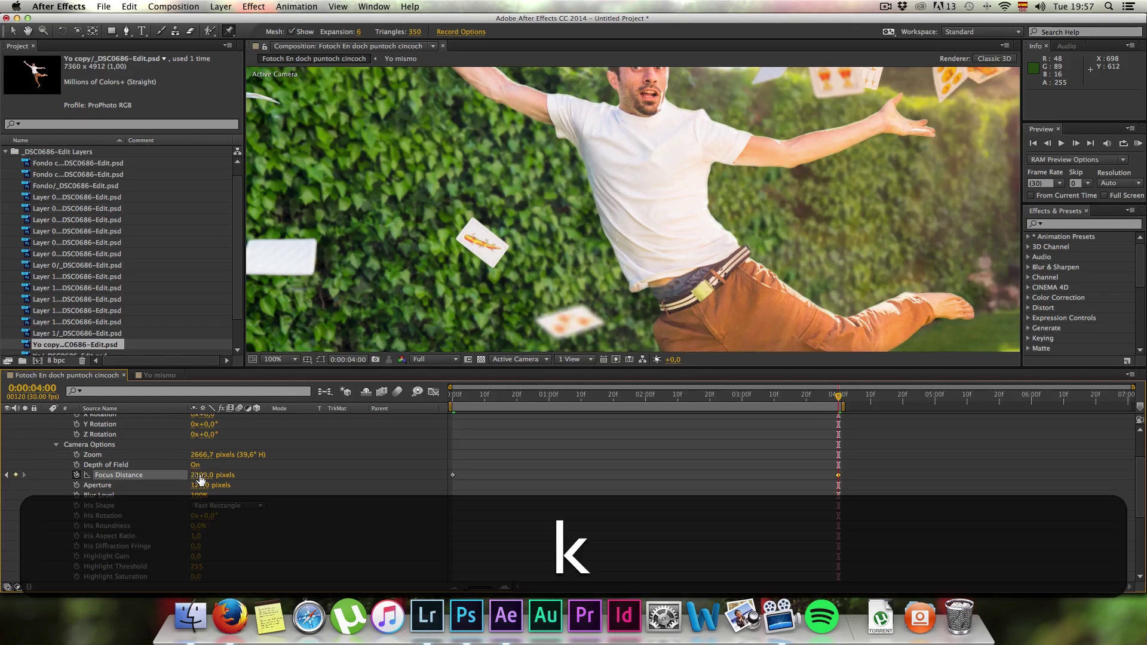
{"action": "left_click", "coordinate": [293, 359]}
{"action": "left_click", "coordinate": [293, 375]}
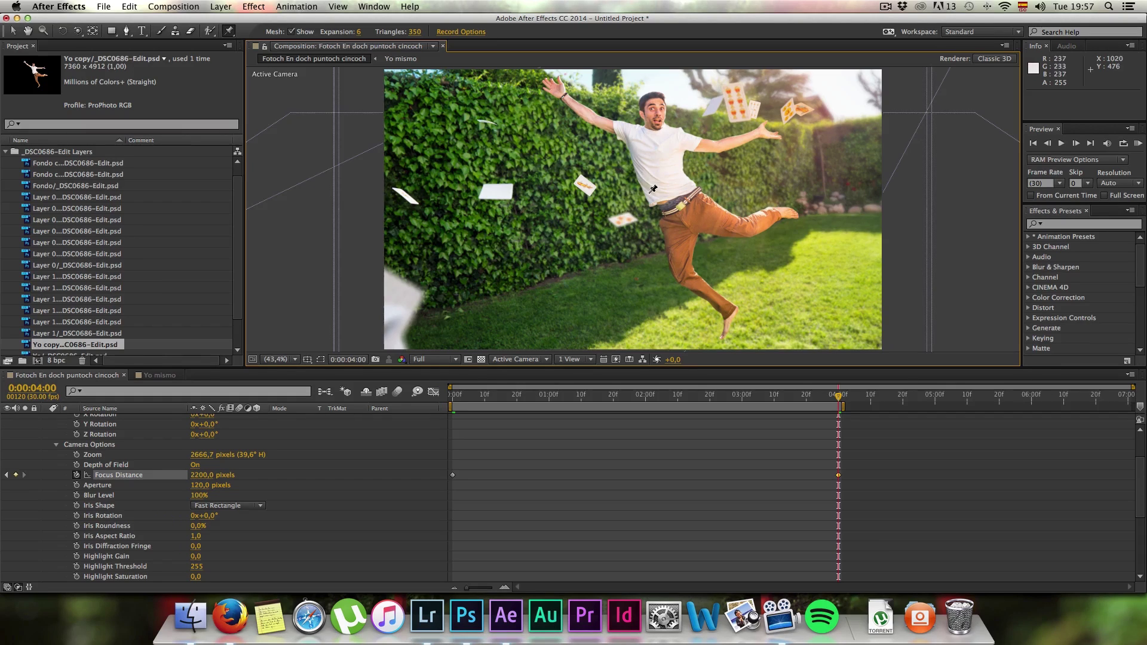
Set the camera's Blur Level to 150% and switch the preview resolution to Full near the start of the timeline
{"action": "left_click_drag", "start_coordinate": [535, 402], "coordinate": [456, 402]}
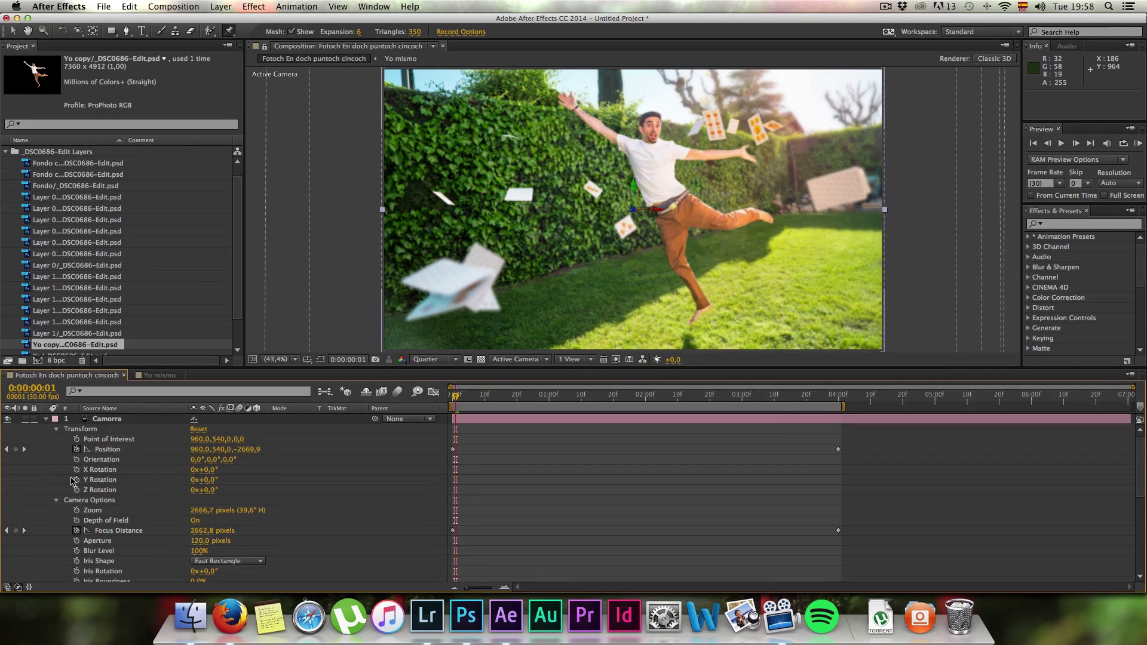
{"action": "scroll", "coordinate": [72, 480], "scroll_direction": "down", "scroll_amount": 3}
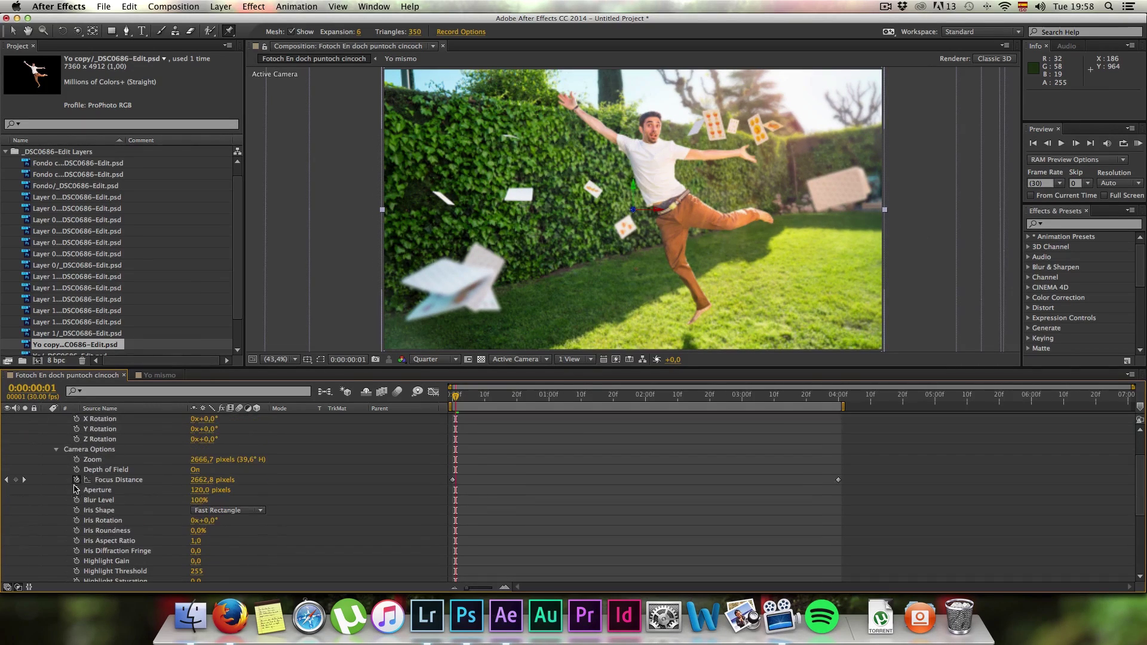
{"action": "left_click", "coordinate": [199, 501]}
{"action": "type", "text": "150"}
{"action": "key", "text": "Return"}
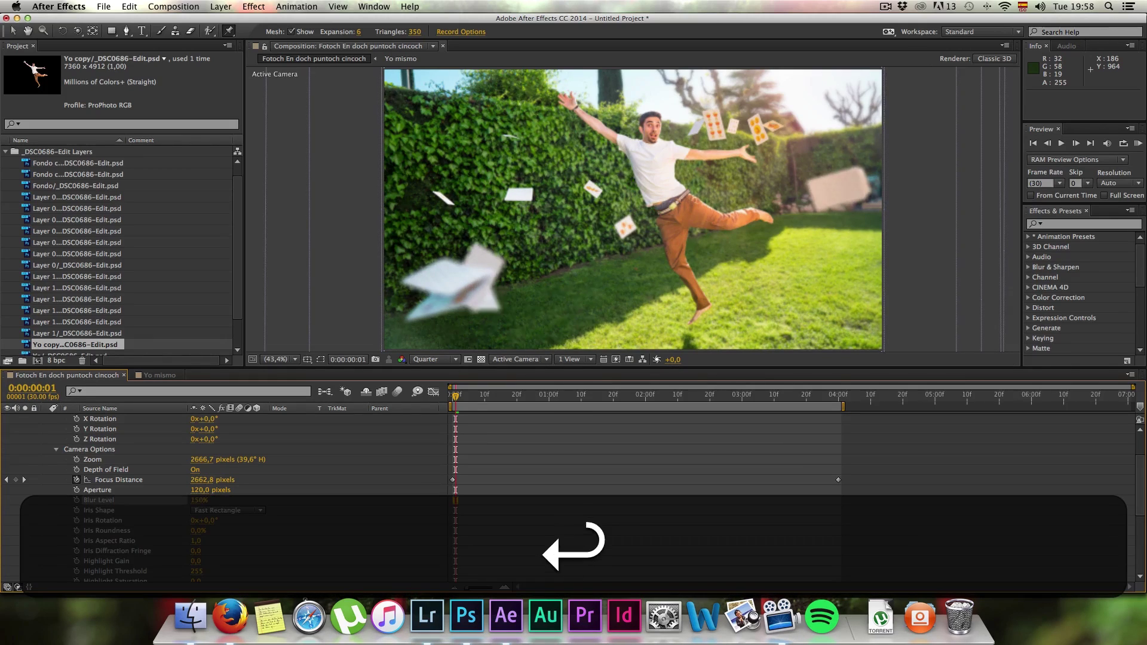
{"action": "left_click", "coordinate": [433, 359]}
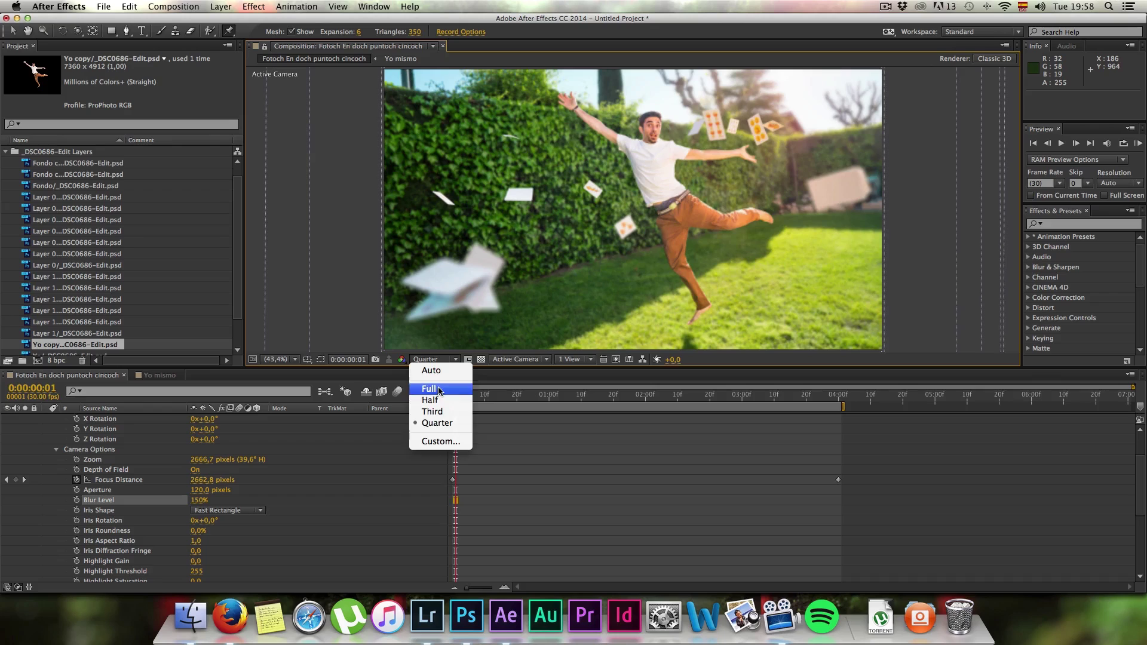
{"action": "left_click", "coordinate": [439, 388]}
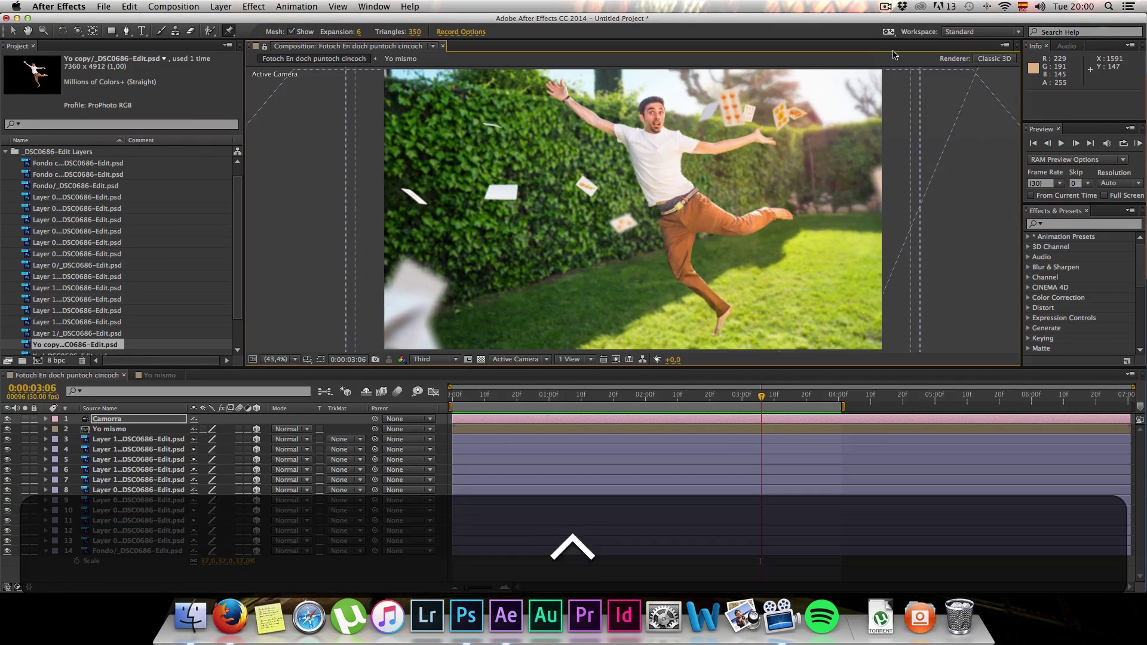
Play a RAM preview of the animation, then scrub from near the start to 0:00:01:17
{"action": "key", "text": "ctrl+0"}
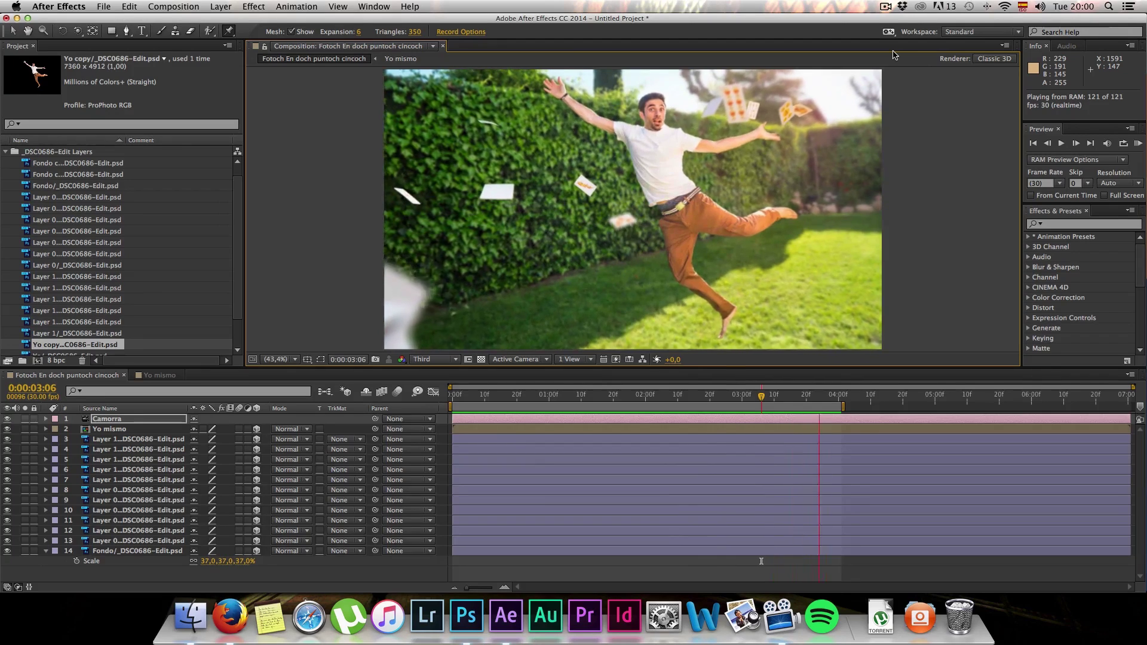
{"action": "left_click", "coordinate": [471, 397]}
{"action": "left_click_drag", "start_coordinate": [472, 398], "coordinate": [603, 392]}
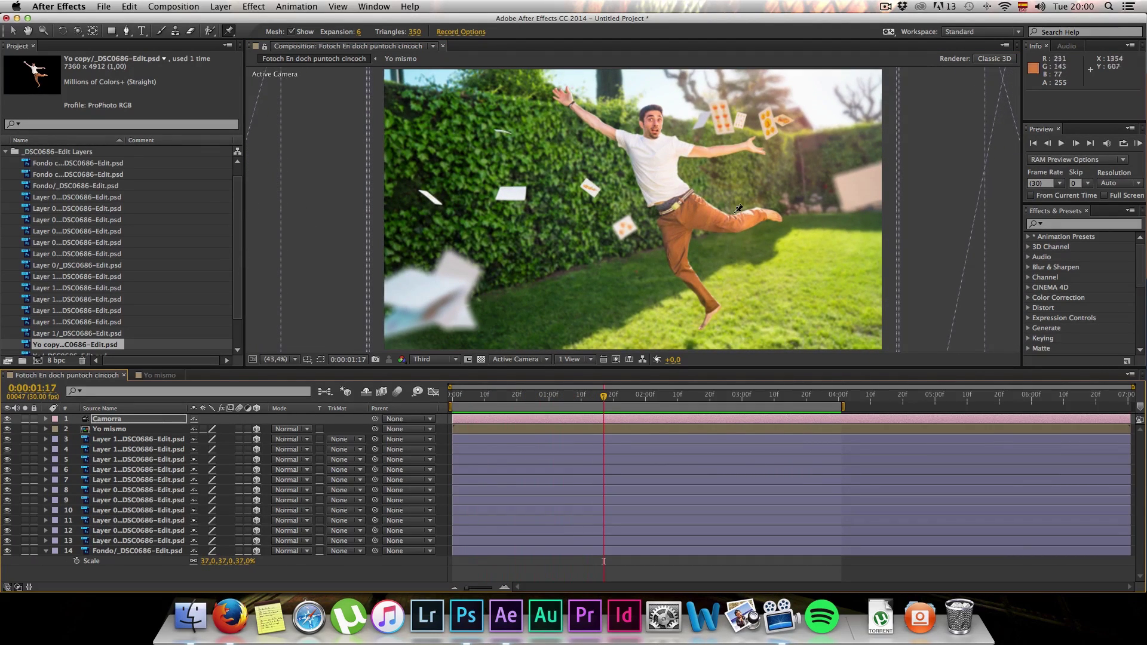
Reveal the Yo mismo layer's Position and add its first keyframe at 0:00:00:00
{"action": "left_click", "coordinate": [122, 429]}
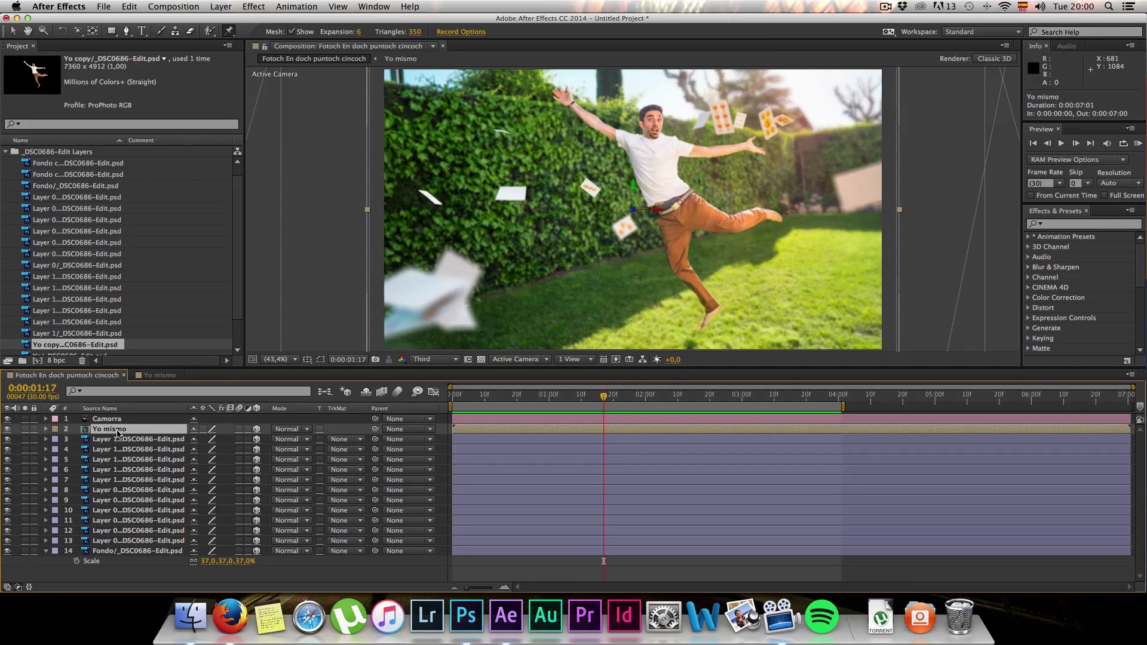
{"action": "key", "text": "p"}
{"action": "left_click_drag", "start_coordinate": [533, 397], "coordinate": [432, 396]}
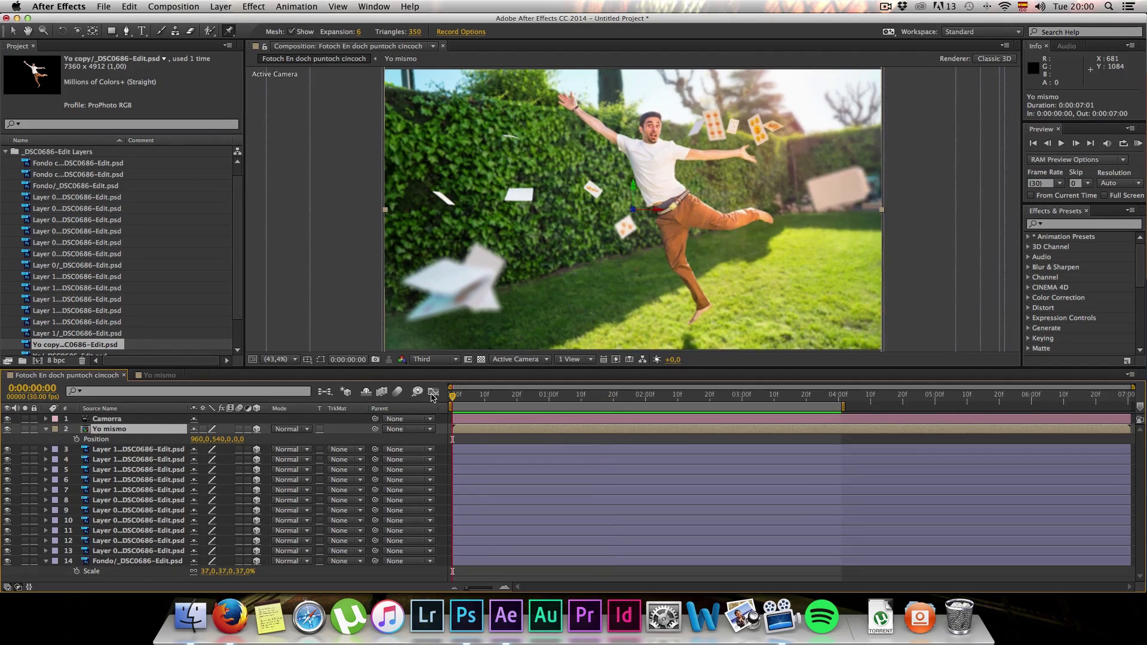
{"action": "left_click", "coordinate": [77, 439]}
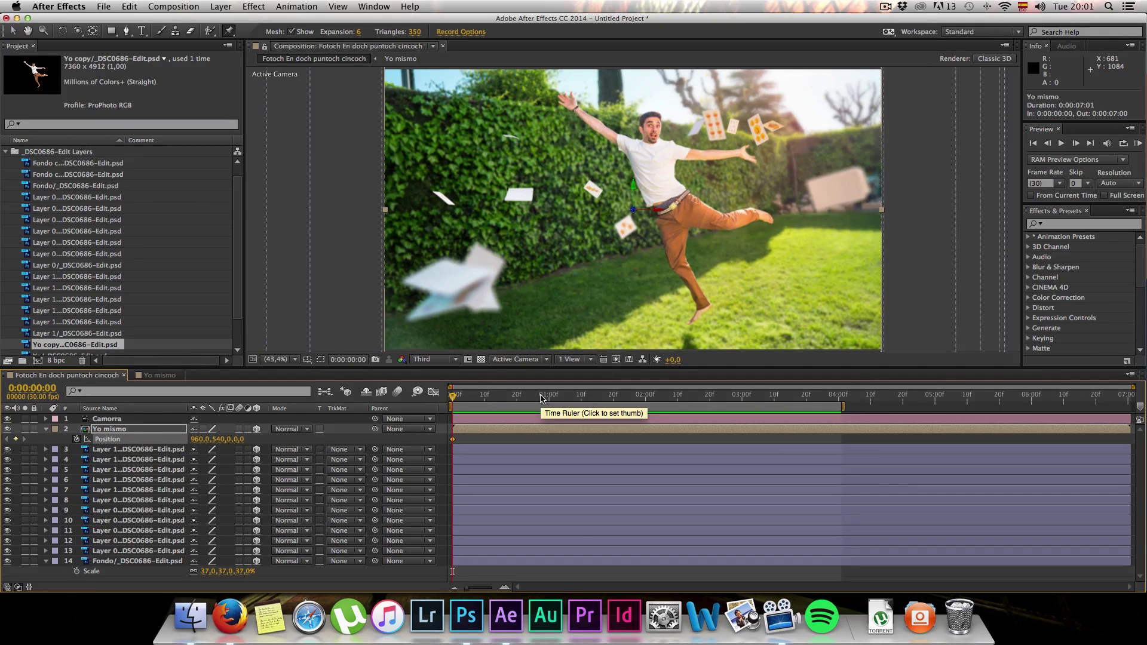
At 0:00:04:00, shift Yo mismo's Position to 937, 552, then return to the start and collapse the layer
{"action": "key", "text": "k"}
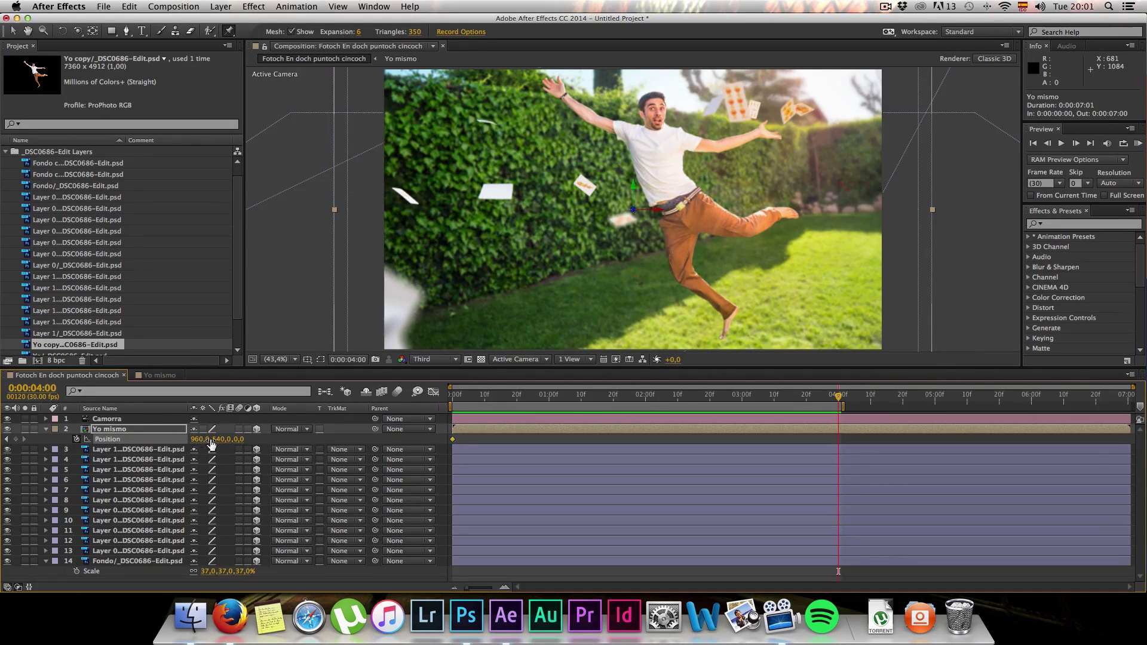
{"action": "left_click_drag", "start_coordinate": [216, 444], "coordinate": [210, 444]}
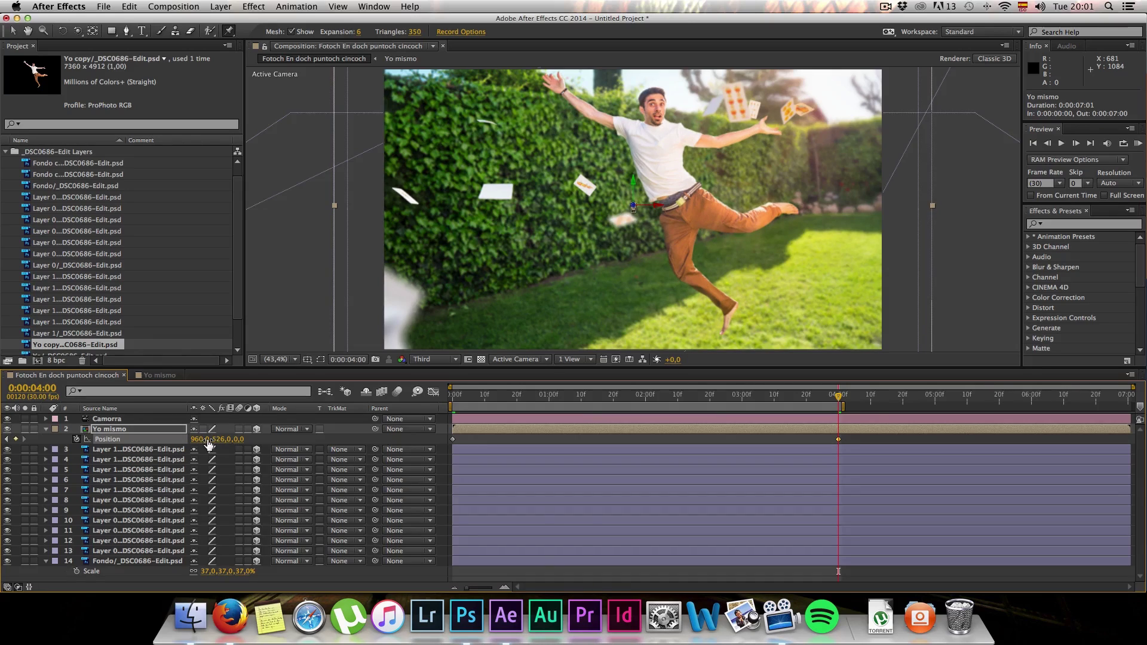
{"action": "key", "text": "super+z"}
{"action": "left_click_drag", "start_coordinate": [190, 439], "coordinate": [229, 439]}
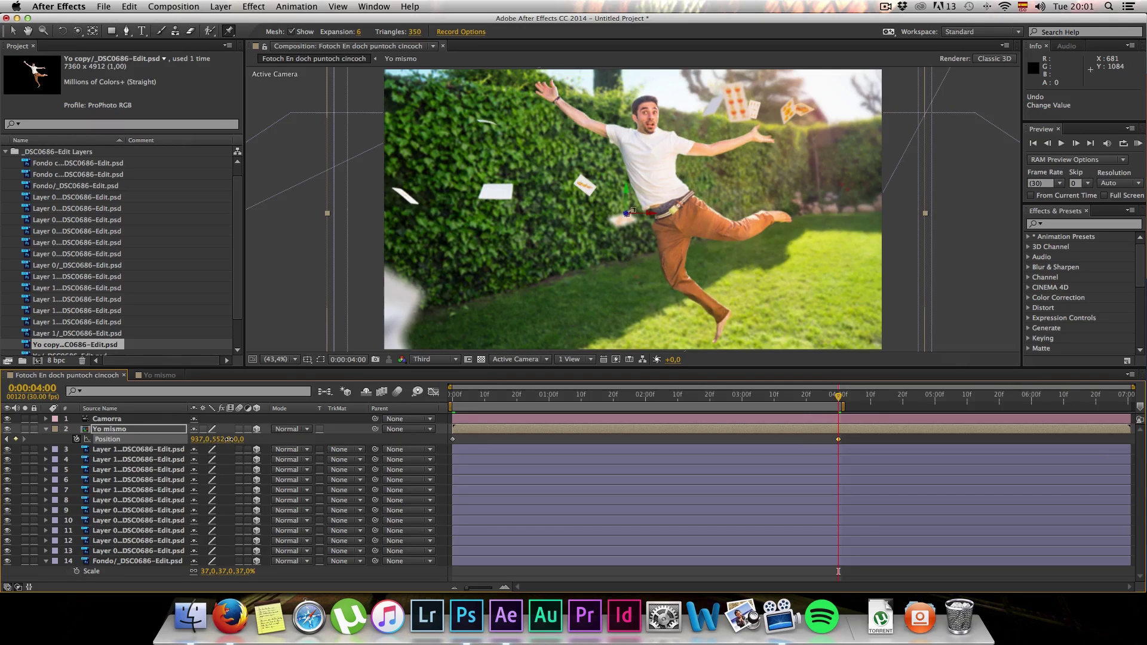
{"action": "left_click_drag", "start_coordinate": [463, 401], "coordinate": [422, 412]}
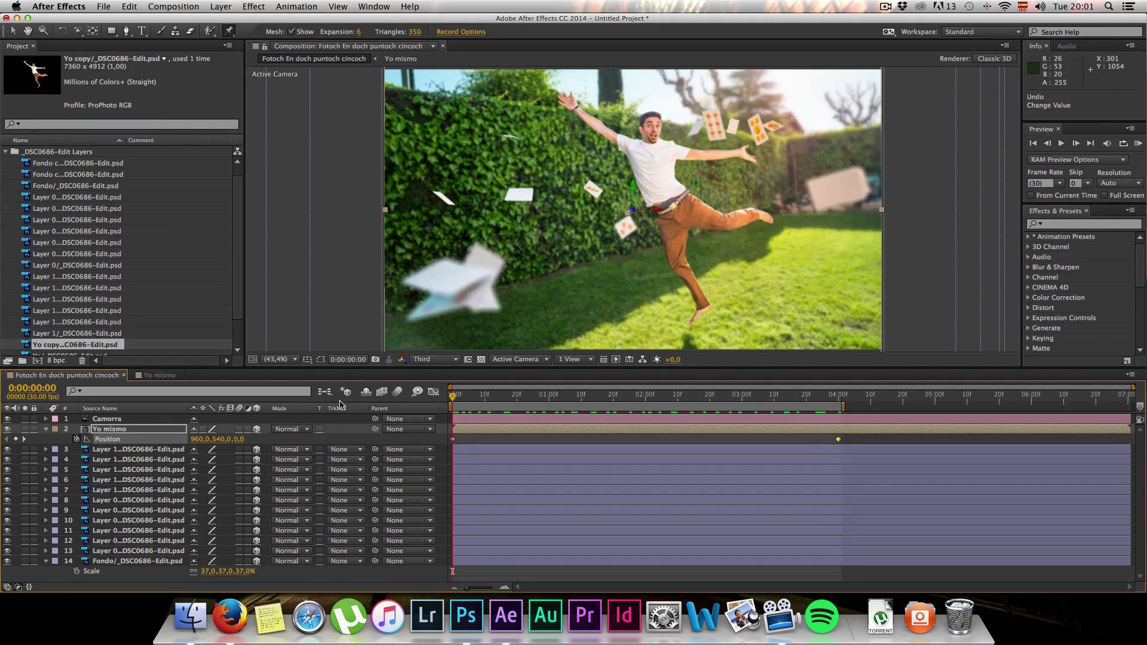
{"action": "left_click", "coordinate": [45, 429]}
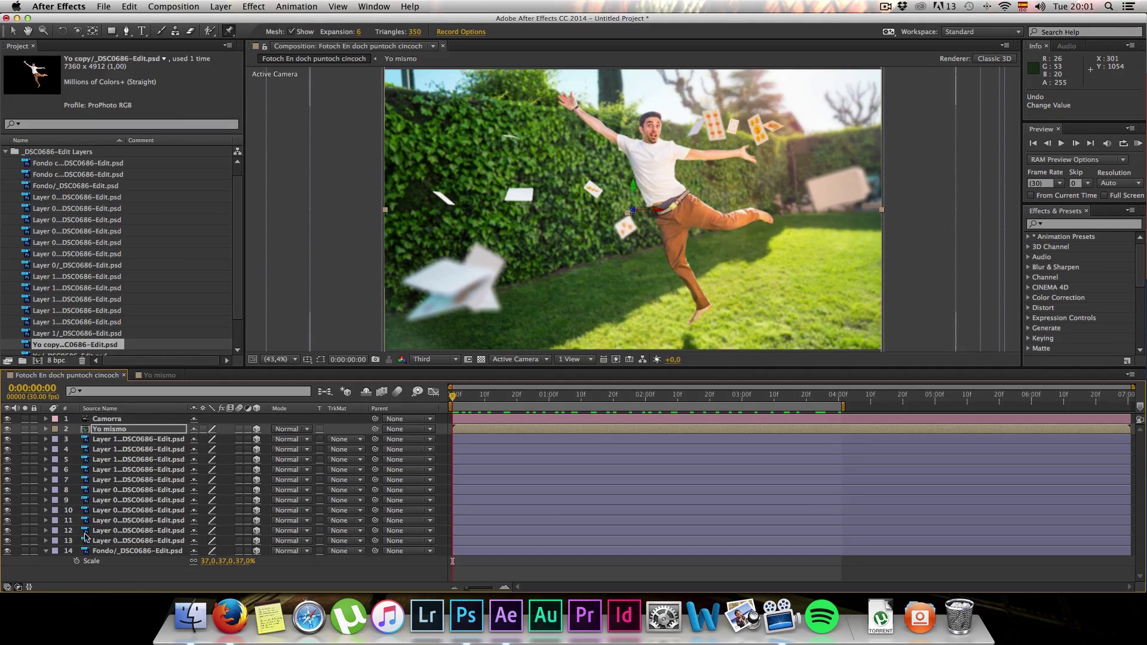
Create a black 1920 x 1080 px solid named "Solido negrorro"
{"action": "right_click", "coordinate": [140, 575]}
{"action": "mouse_move", "coordinate": [194, 473]}
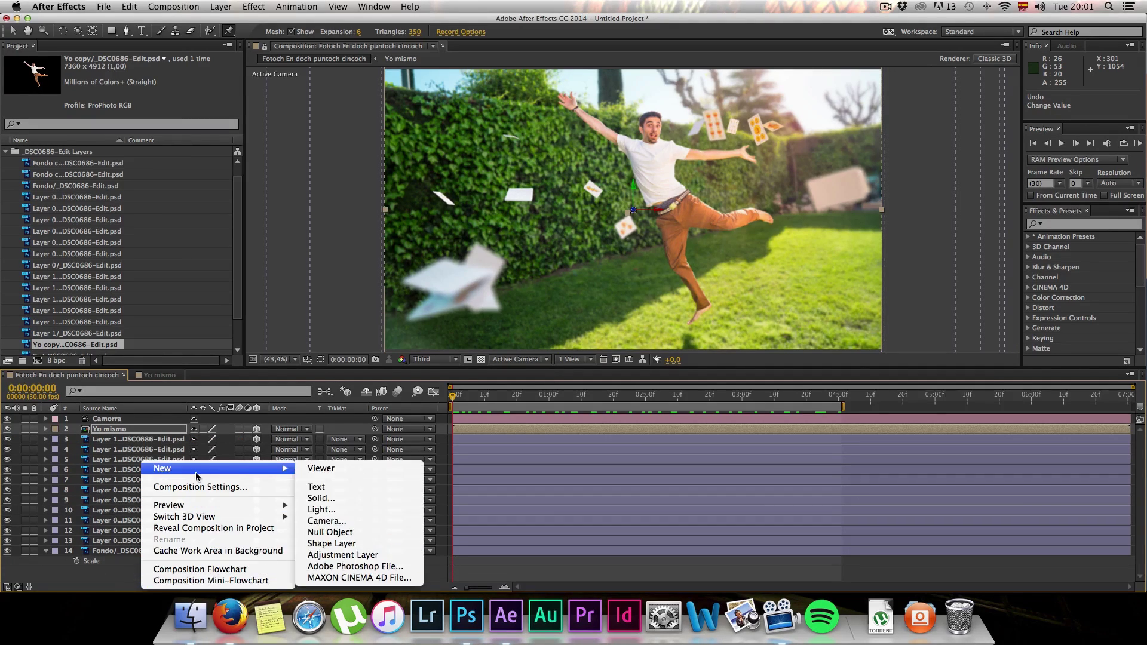
{"action": "left_click", "coordinate": [351, 498]}
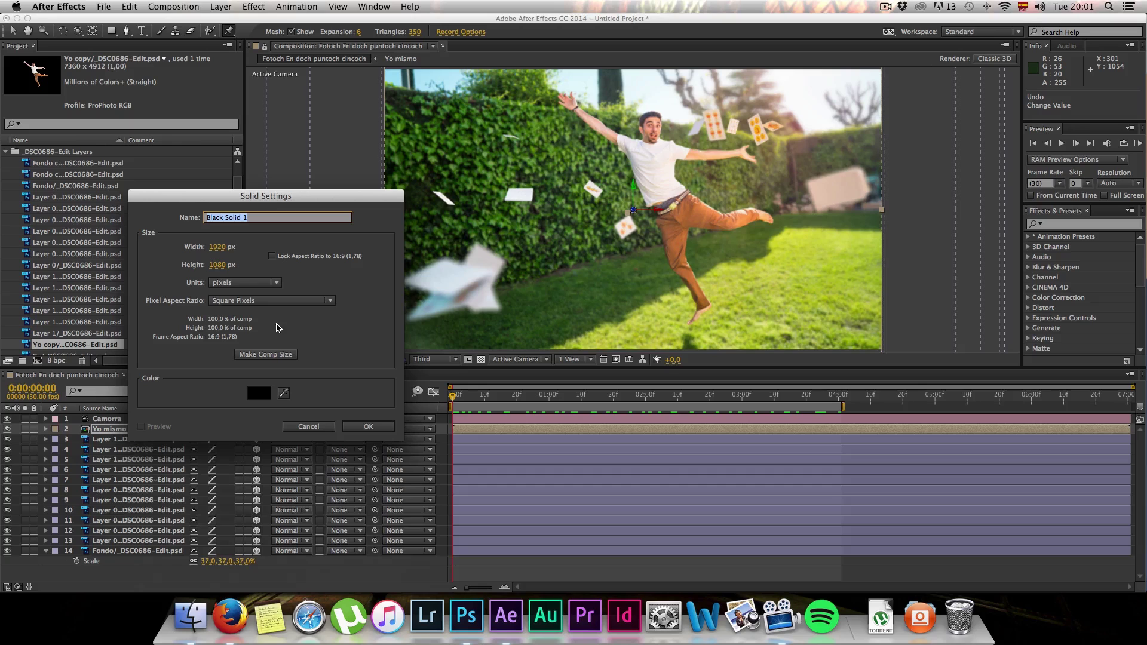
{"action": "type", "text": "Solido negroror"}
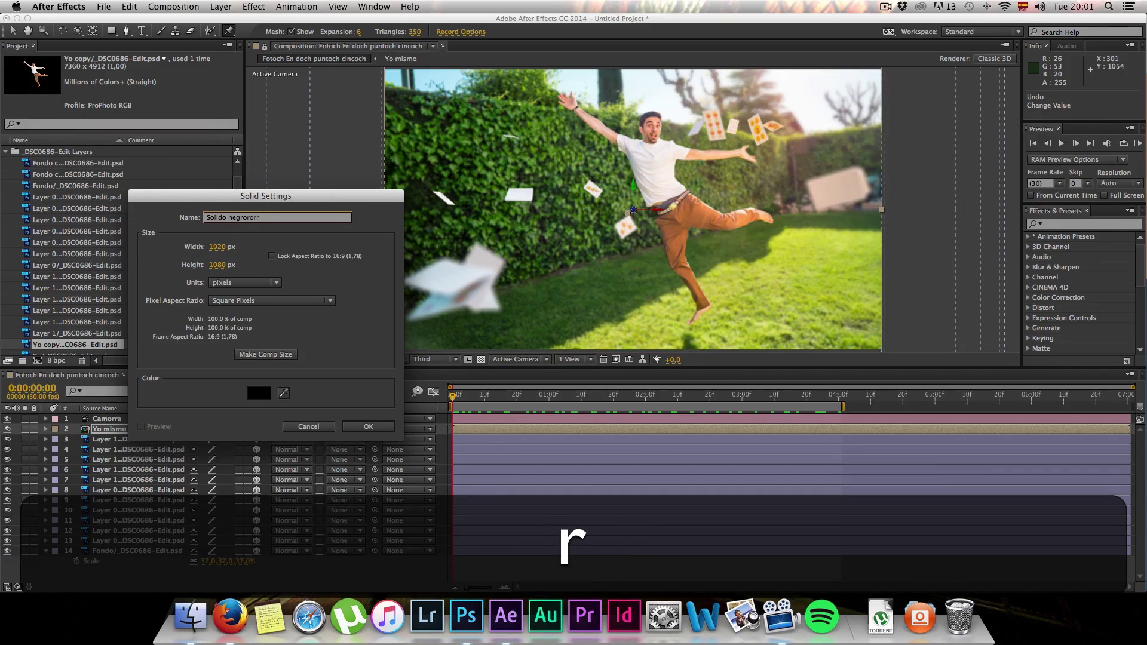
{"action": "key", "text": "Return"}
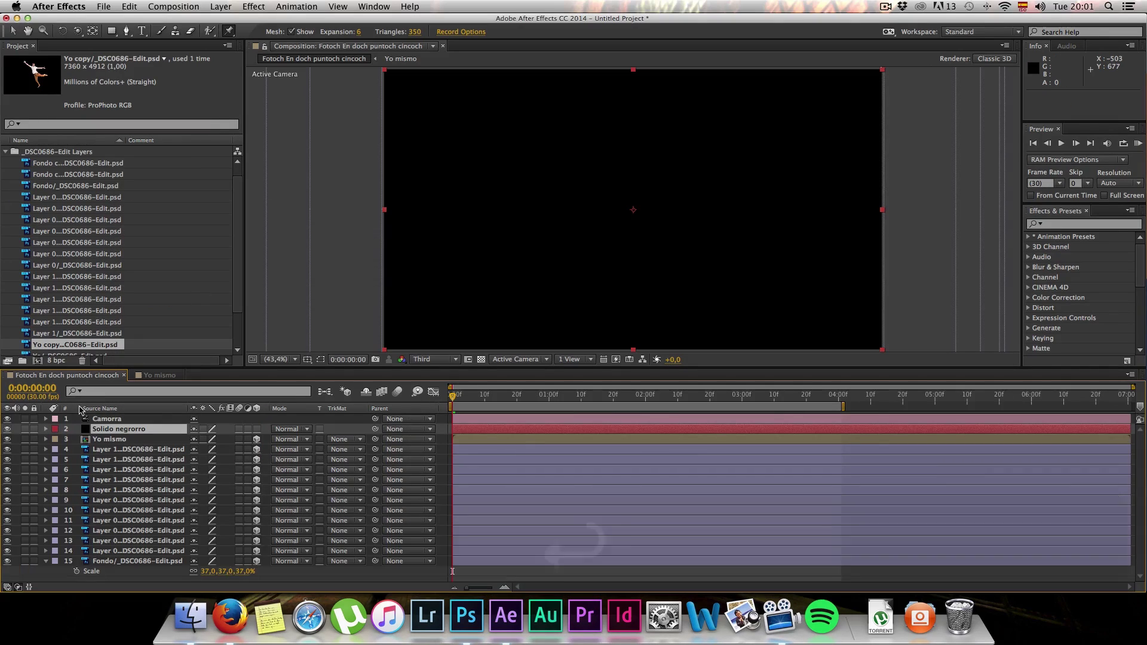
Apply a Lens Flare effect to the black solid and set its Lens Type to 105mm Prime
{"action": "left_click", "coordinate": [253, 6]}
{"action": "mouse_move", "coordinate": [254, 6]}
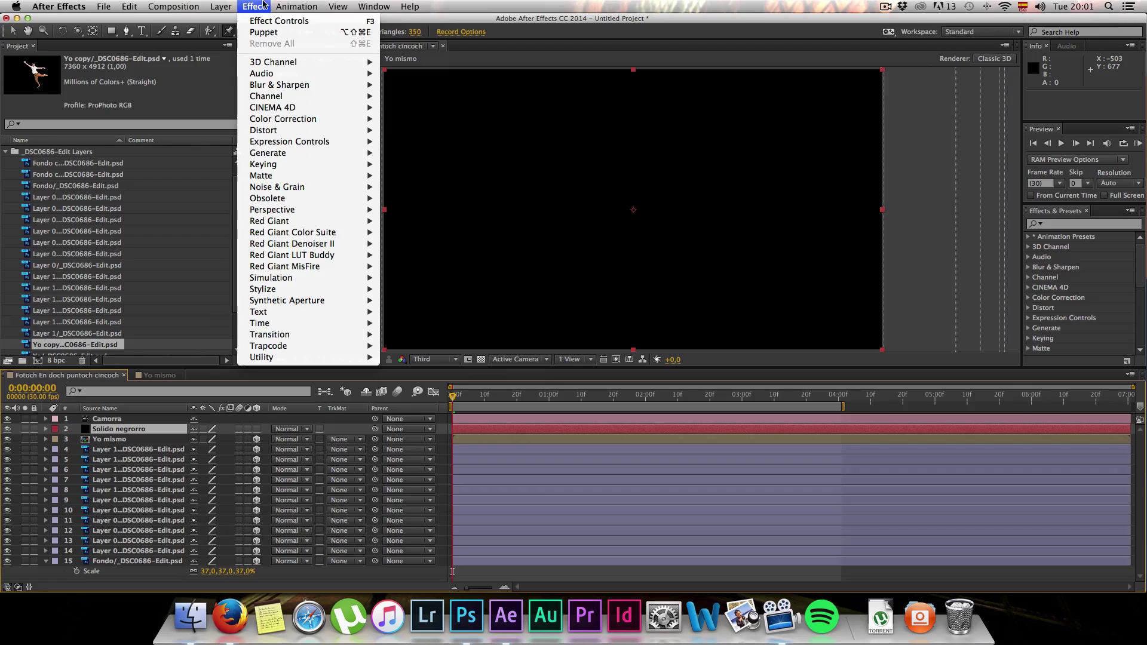
{"action": "mouse_move", "coordinate": [278, 153]}
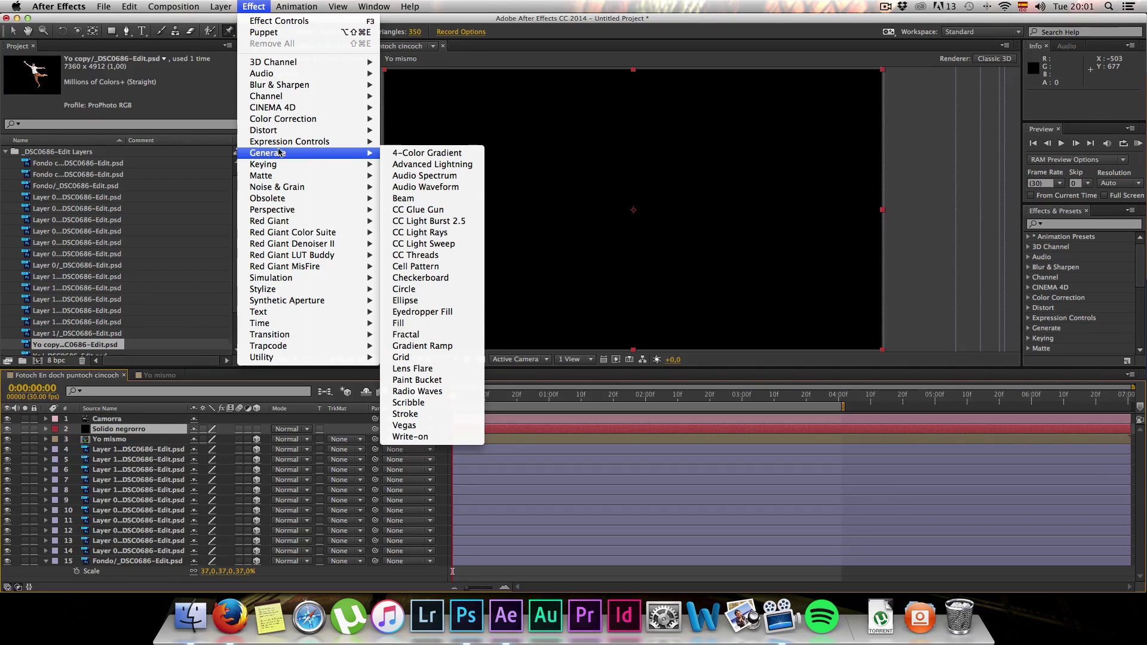
{"action": "left_click", "coordinate": [420, 369]}
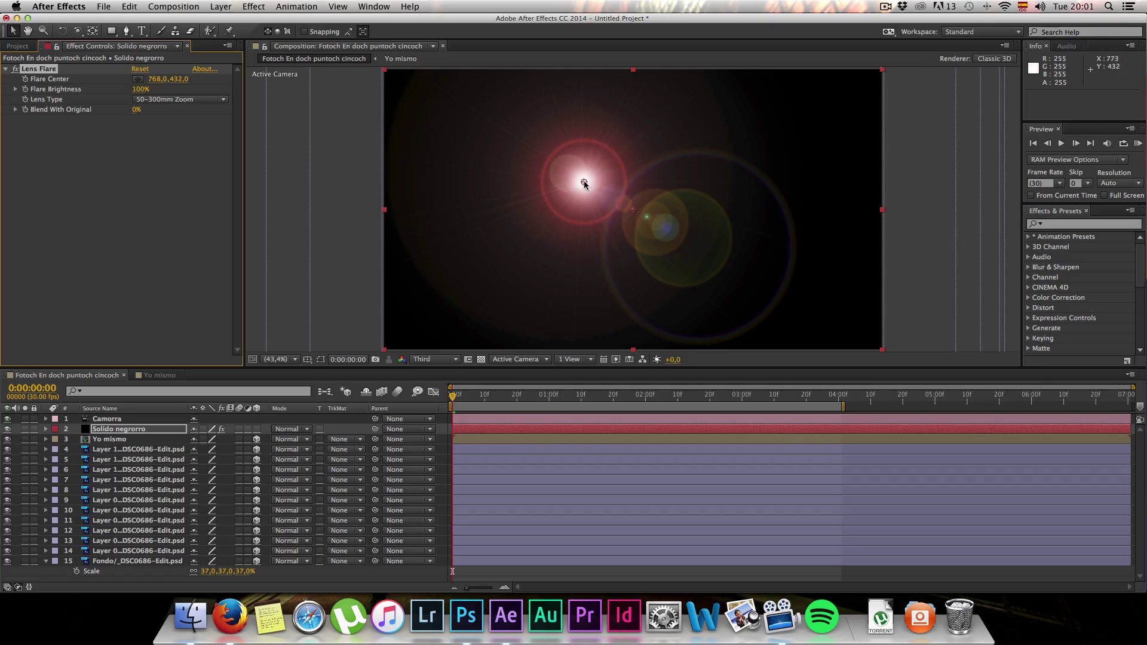
{"action": "left_click", "coordinate": [197, 100]}
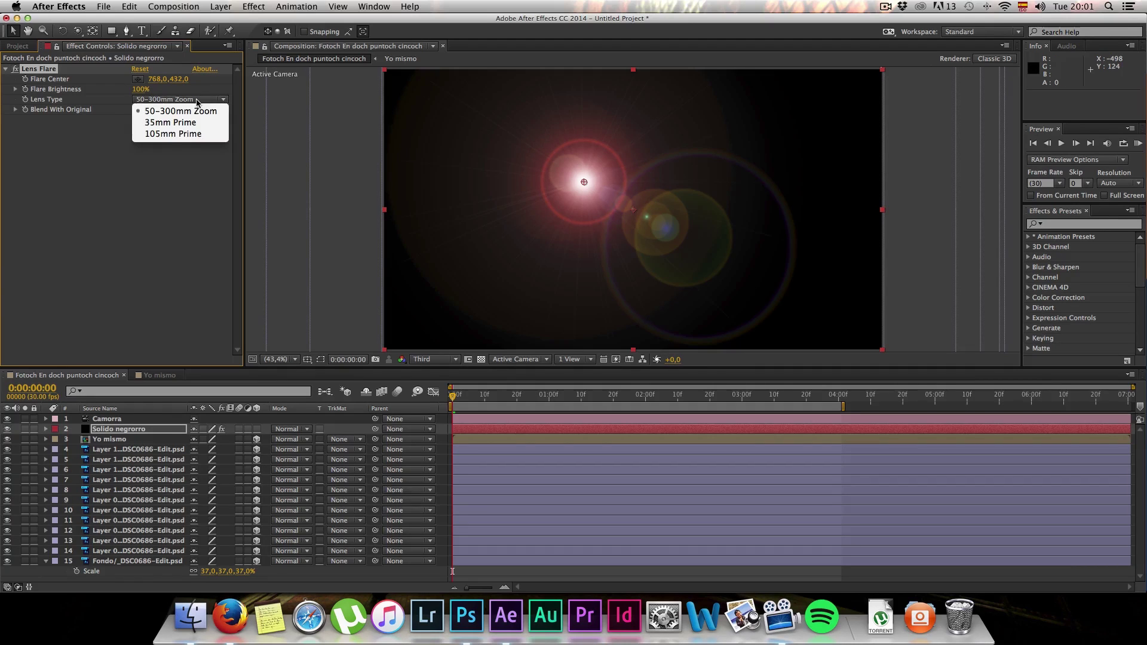
{"action": "left_click", "coordinate": [182, 134]}
{"action": "left_click", "coordinate": [184, 100]}
{"action": "left_click", "coordinate": [180, 140]}
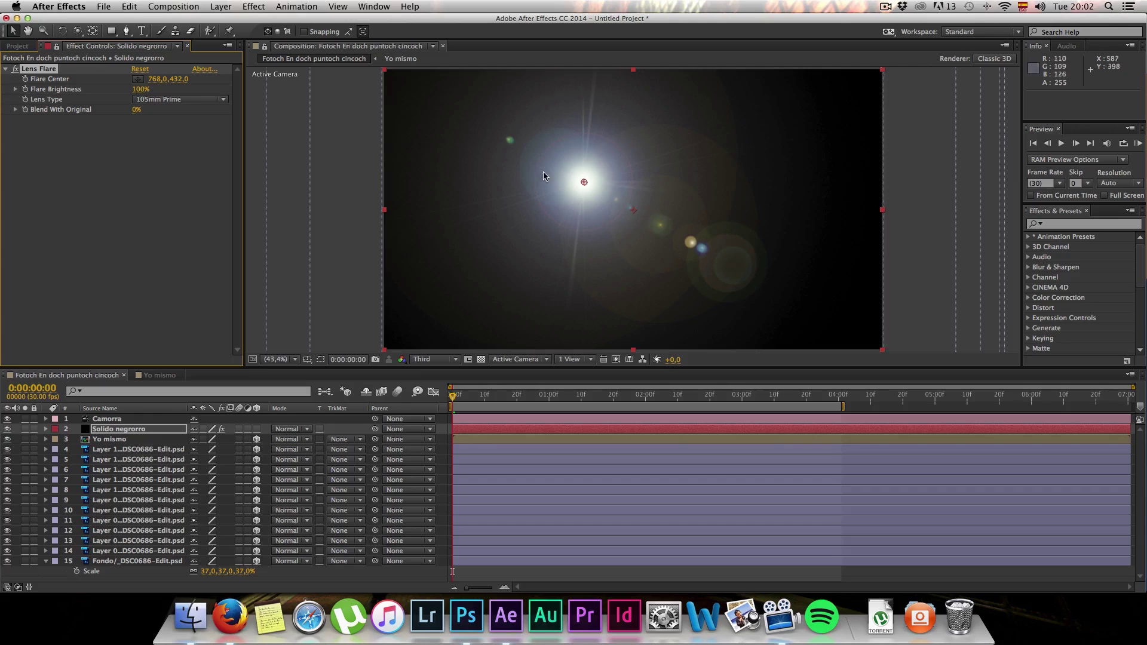
Move the Lens Flare's center to about 1615, 38 and set the Solido negrorro layer's blending mode to Screen
{"action": "left_click_drag", "start_coordinate": [584, 184], "coordinate": [803, 82]}
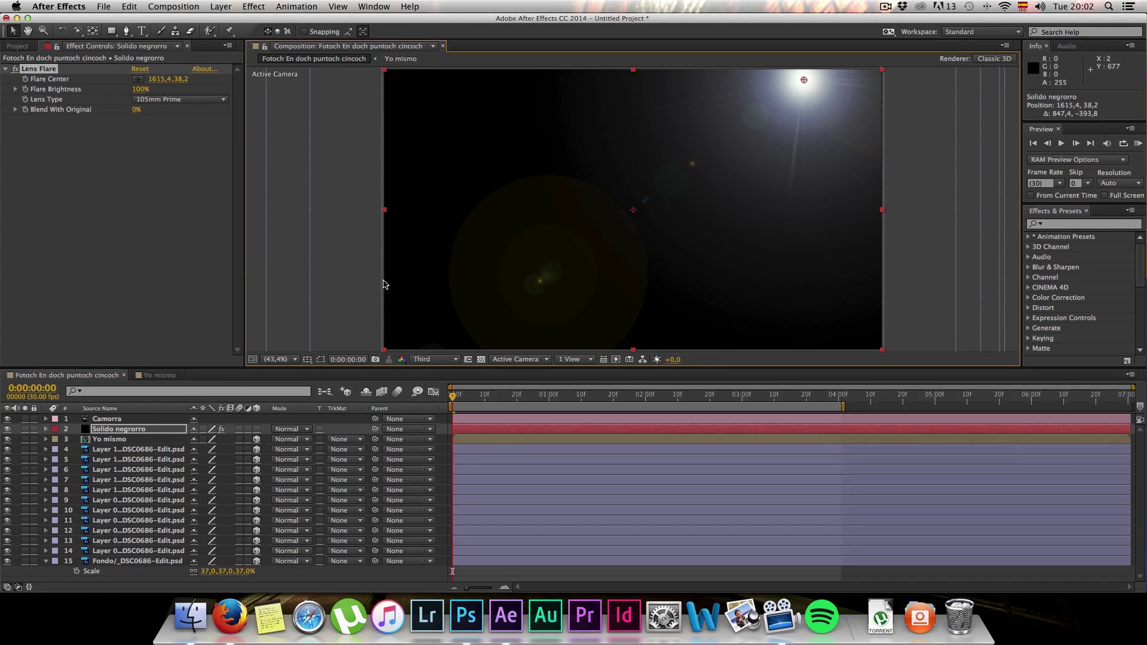
{"action": "left_click", "coordinate": [153, 433]}
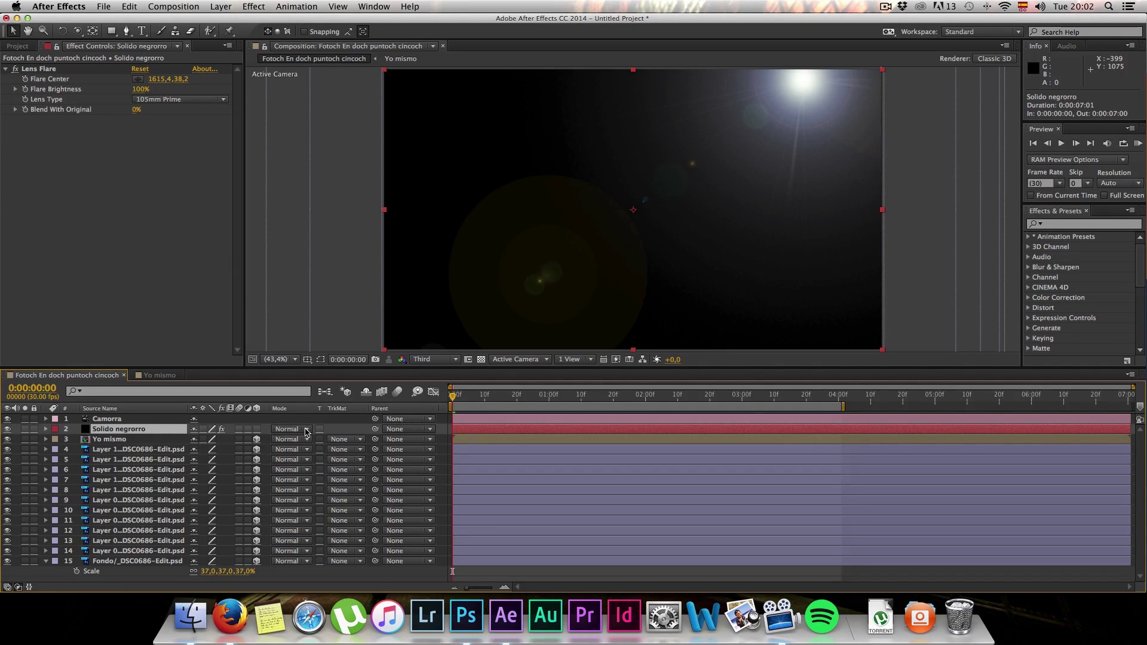
{"action": "left_click", "coordinate": [306, 430]}
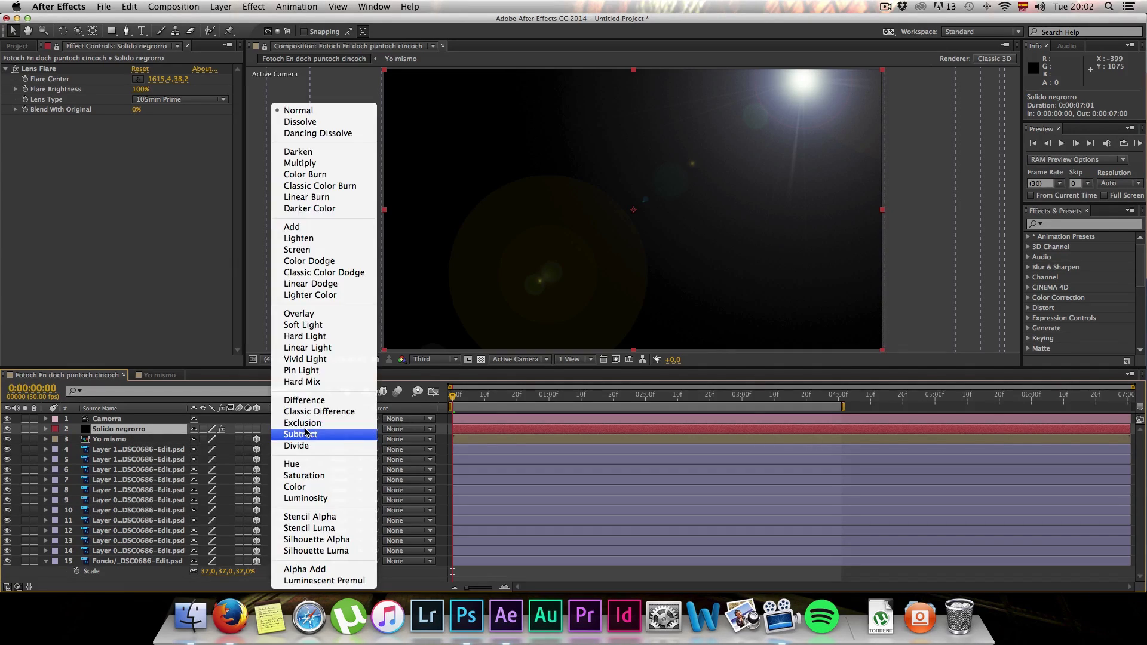
{"action": "left_click", "coordinate": [293, 251]}
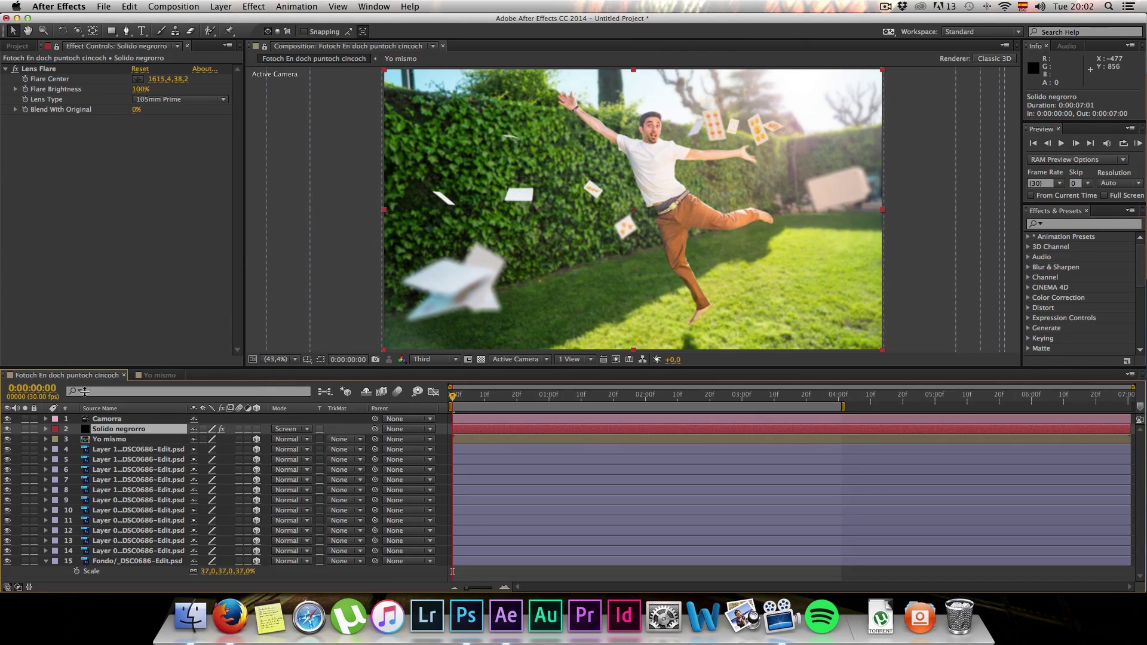
Toggle the Solido negrorro layer's visibility repeatedly to compare the scene with and without the lens flare
{"action": "left_click", "coordinate": [7, 429]}
{"action": "left_click", "coordinate": [7, 429]}
{"action": "left_click", "coordinate": [7, 428]}
{"action": "left_click", "coordinate": [7, 429]}
{"action": "left_click", "coordinate": [7, 429]}
{"action": "left_click", "coordinate": [7, 429]}
{"action": "left_click", "coordinate": [3, 431]}
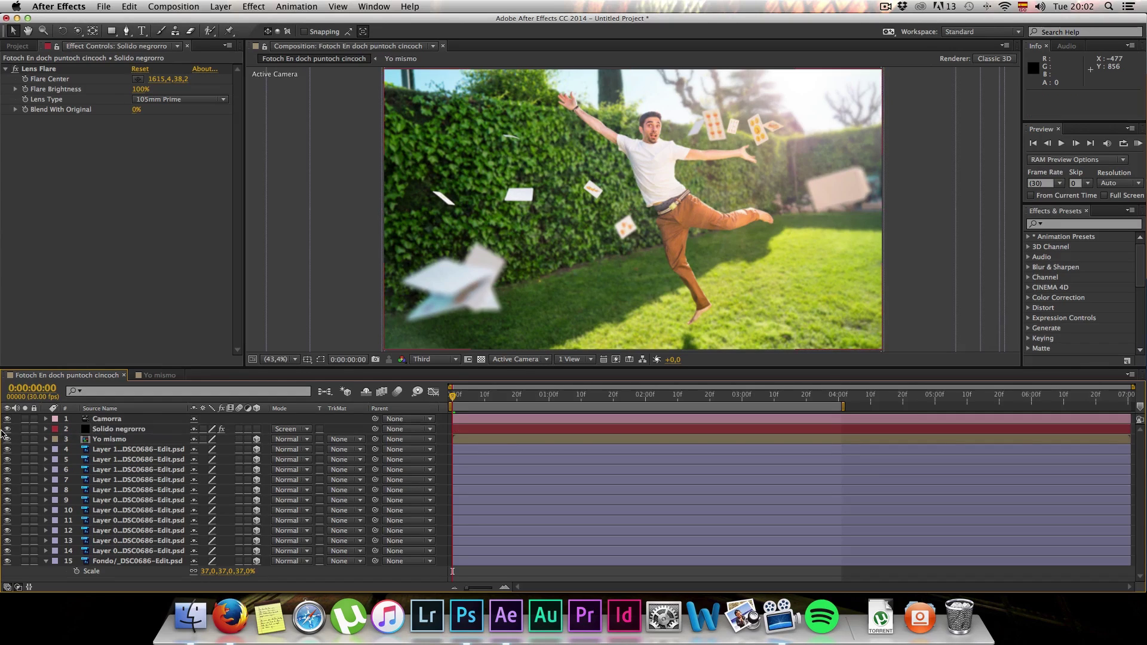
{"action": "left_click", "coordinate": [7, 429]}
{"action": "left_click", "coordinate": [7, 429]}
{"action": "left_click", "coordinate": [7, 429]}
{"action": "left_click", "coordinate": [7, 429]}
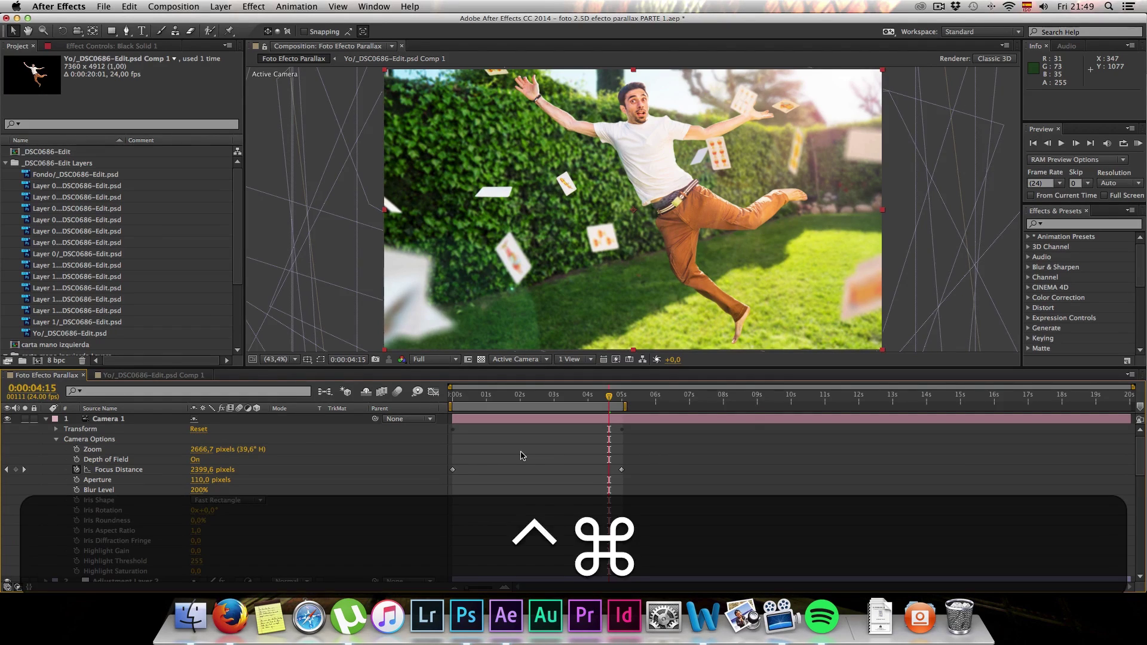
Add the Foto Efecto Parallax composition to the render queue and set its QuickTime output codec to H.264, without resizing
{"action": "key", "text": "ctrl+super+m"}
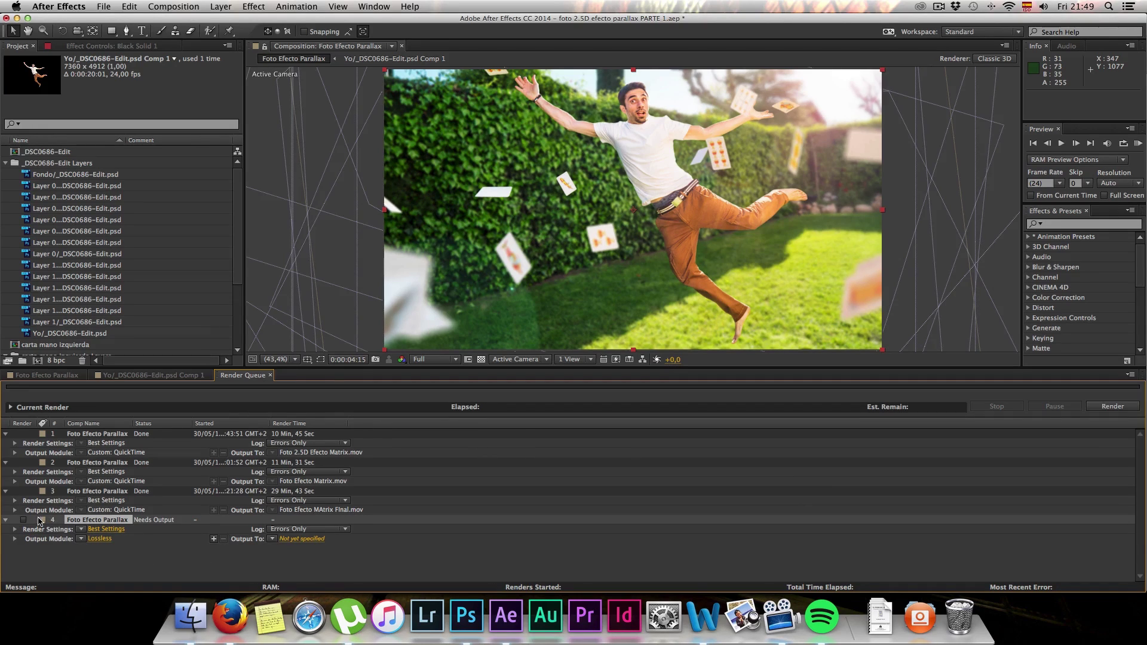
{"action": "left_click", "coordinate": [100, 539]}
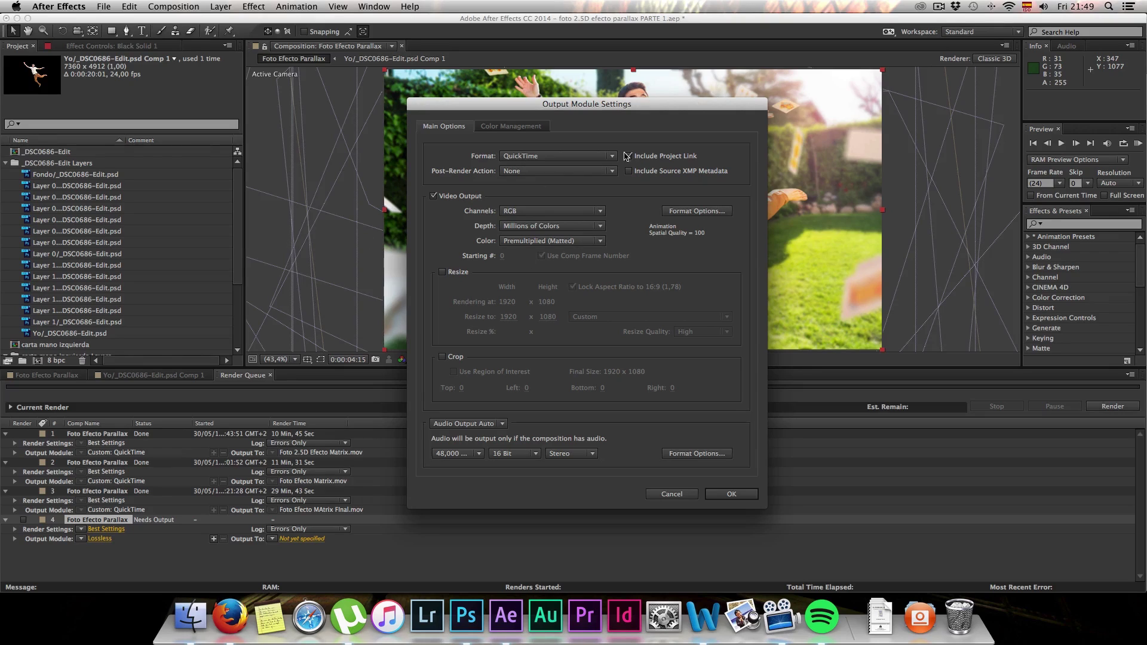
{"action": "left_click", "coordinate": [687, 212]}
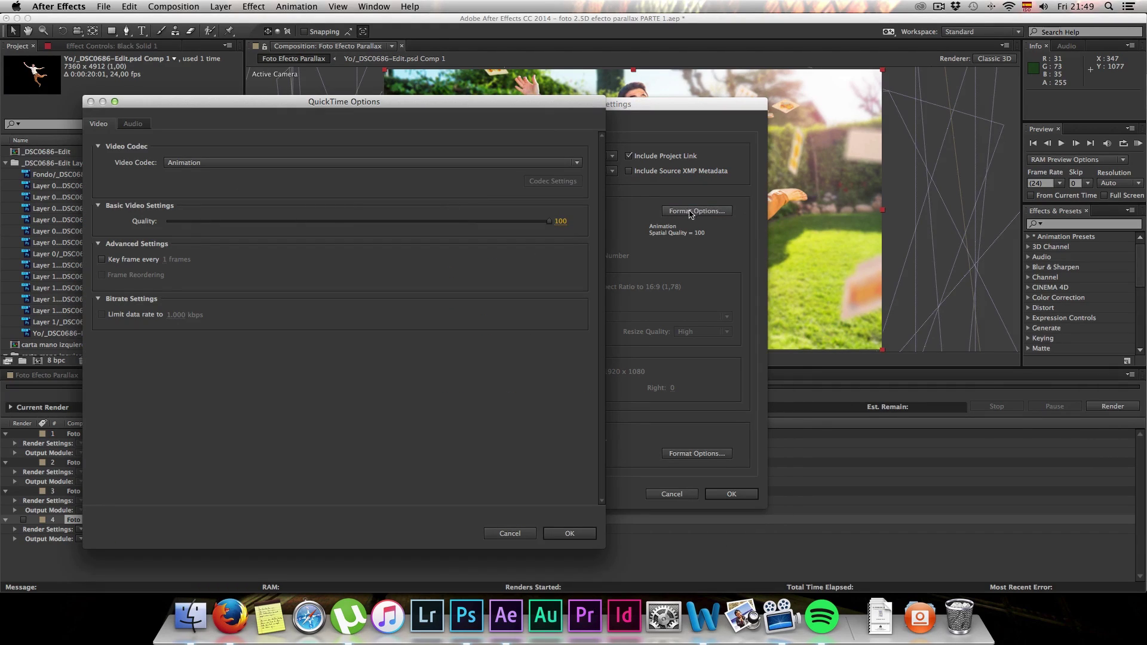
{"action": "left_click", "coordinate": [238, 167]}
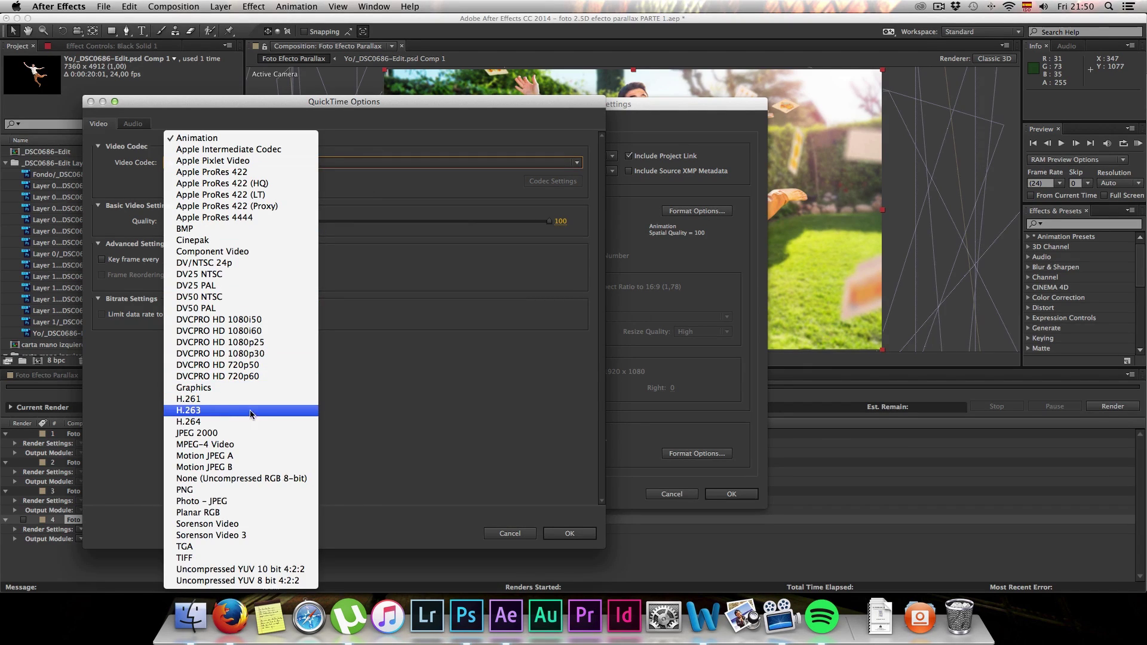
{"action": "left_click", "coordinate": [224, 421]}
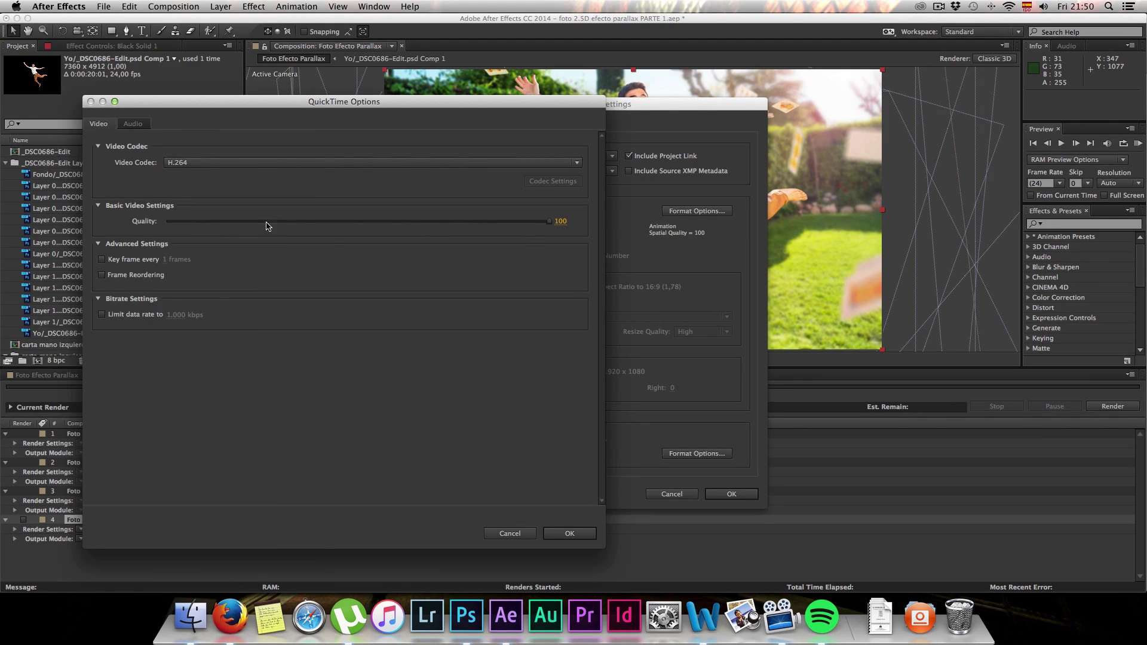
{"action": "left_click", "coordinate": [568, 531]}
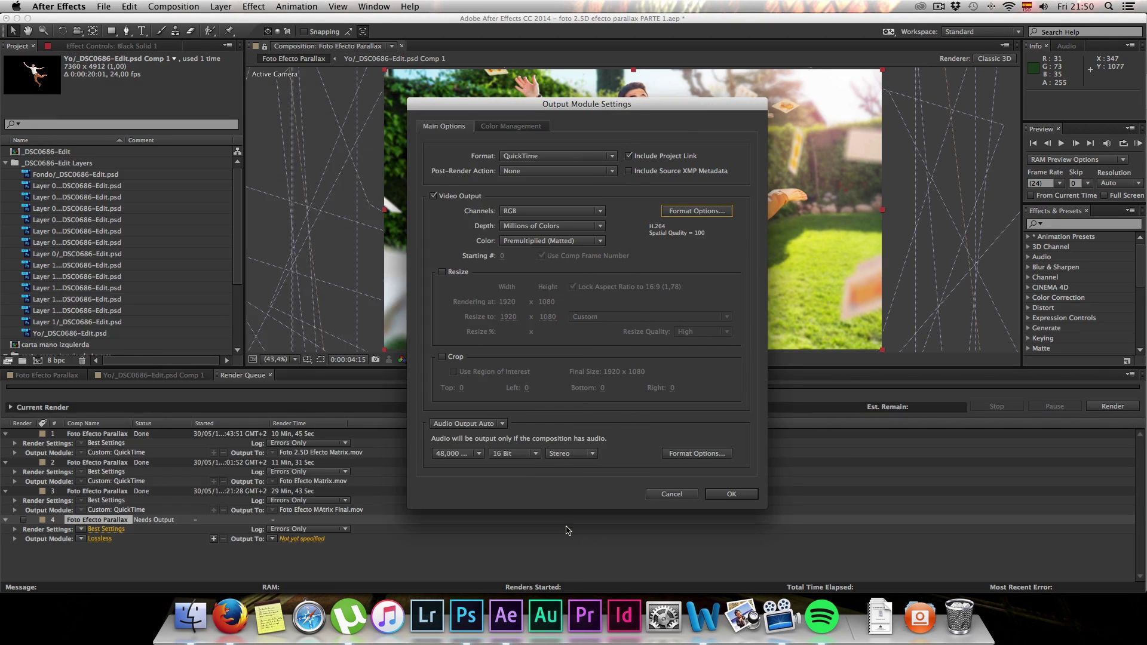
{"action": "left_click", "coordinate": [442, 273]}
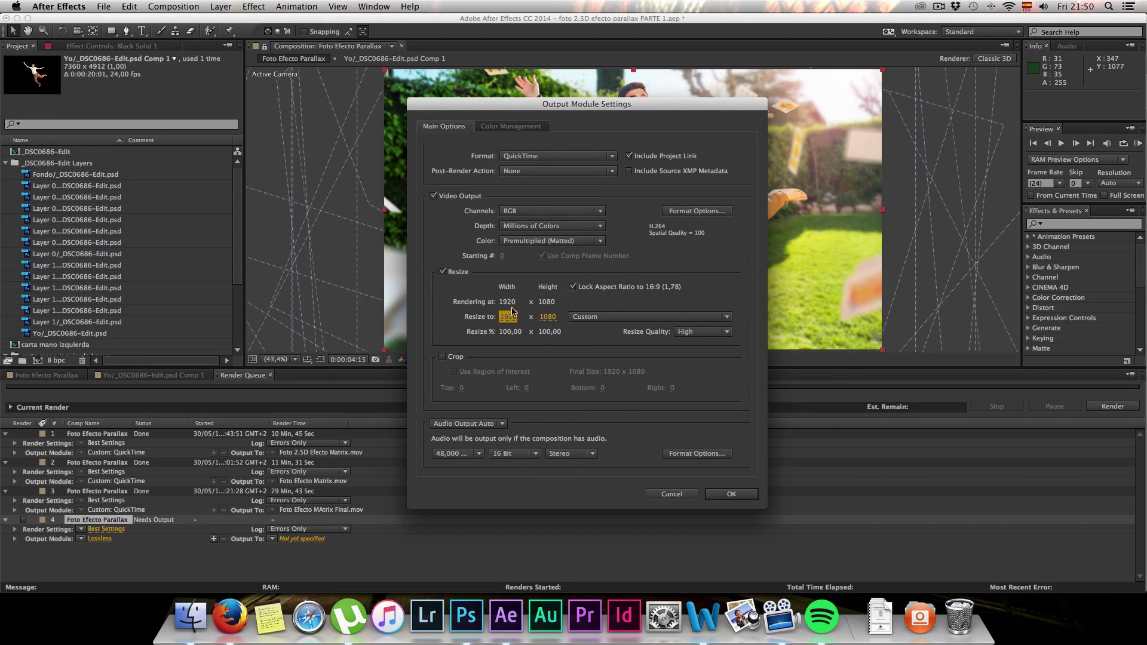
{"action": "left_click", "coordinate": [443, 273]}
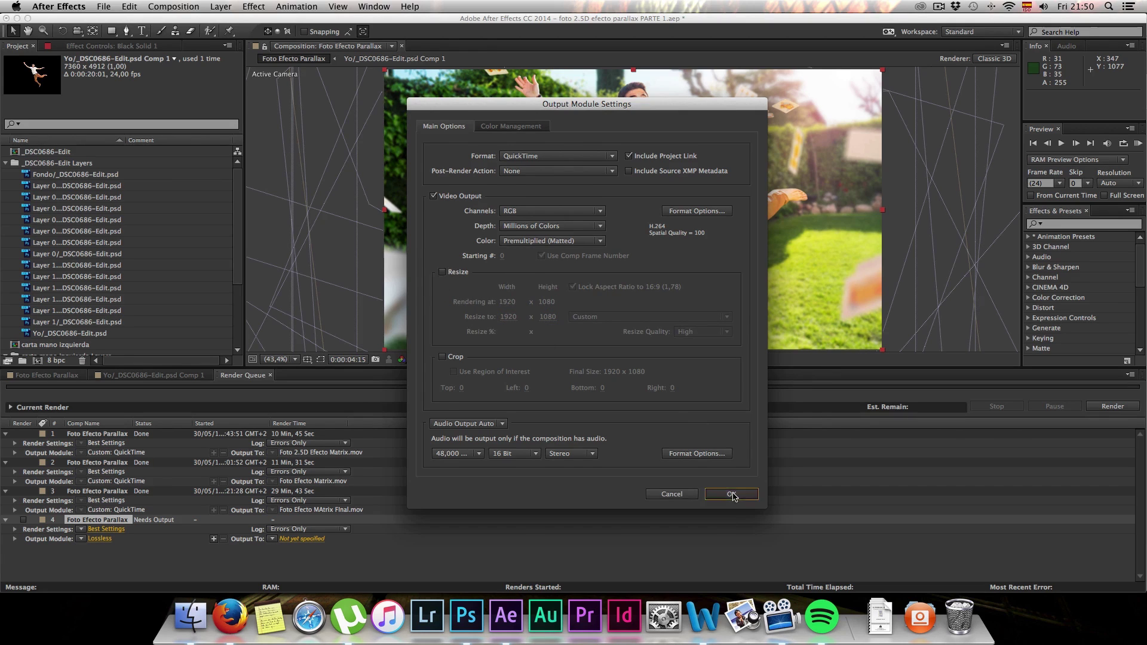
{"action": "left_click", "coordinate": [731, 494]}
Open the output destination for the queued Foto Efecto Parallax render and dismiss it without saving
{"action": "left_click", "coordinate": [317, 540]}
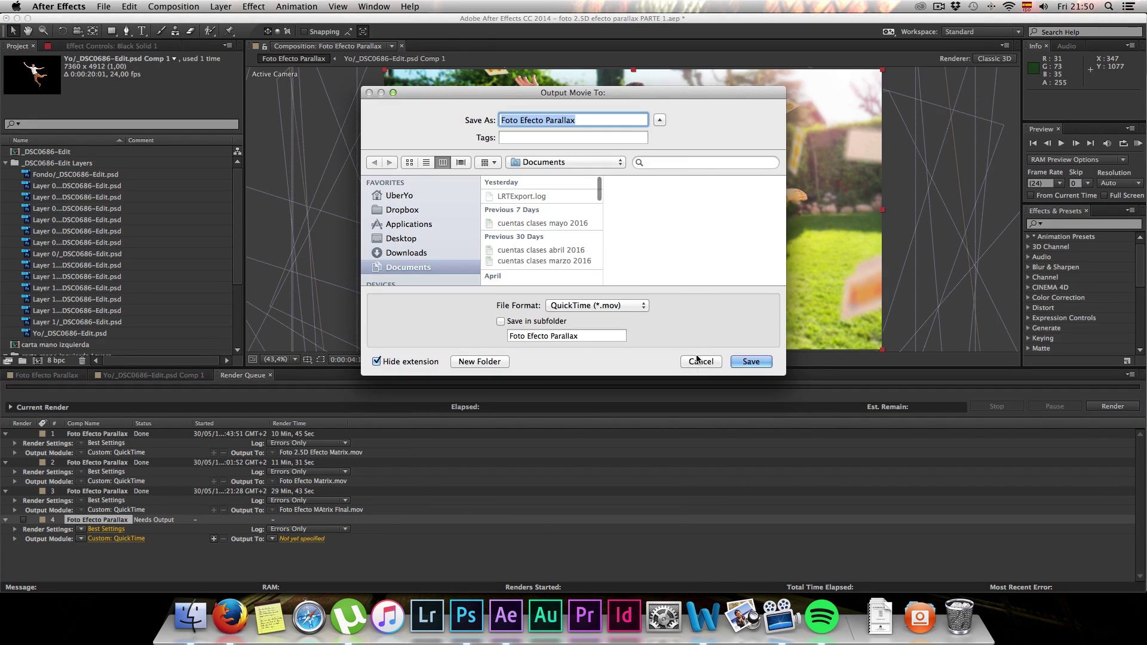
{"action": "left_click", "coordinate": [701, 361]}
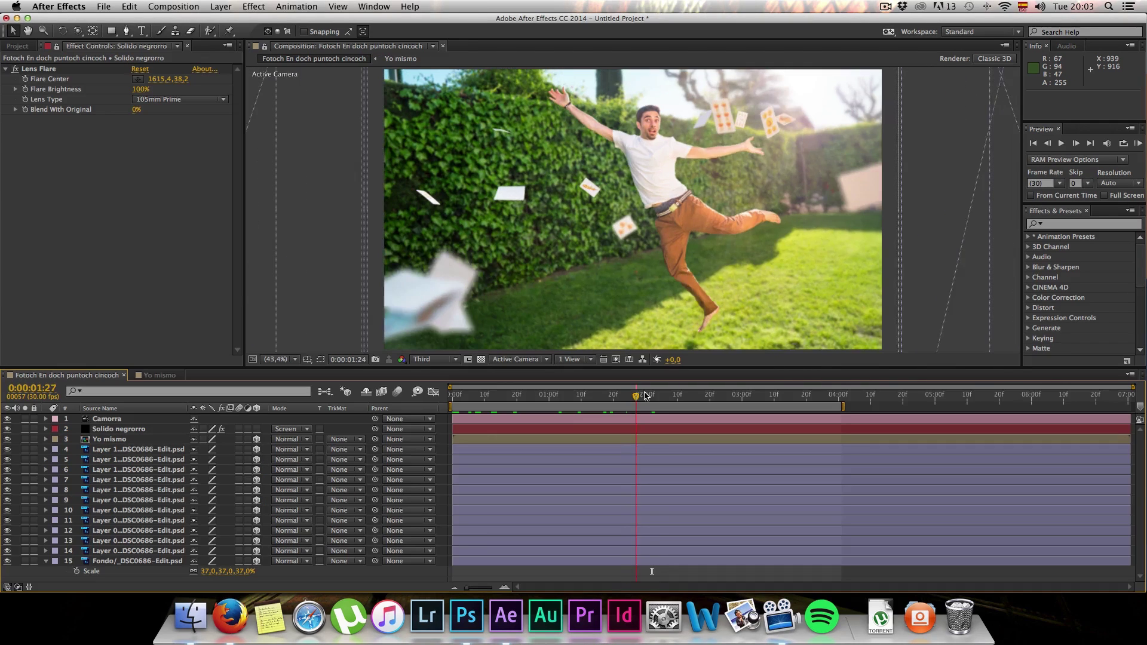
Scrub the Fotoch En doch puntoch cincoch timeline to 0:00:03:20 to review the finished parallax animation
{"action": "left_click_drag", "start_coordinate": [645, 395], "coordinate": [723, 398]}
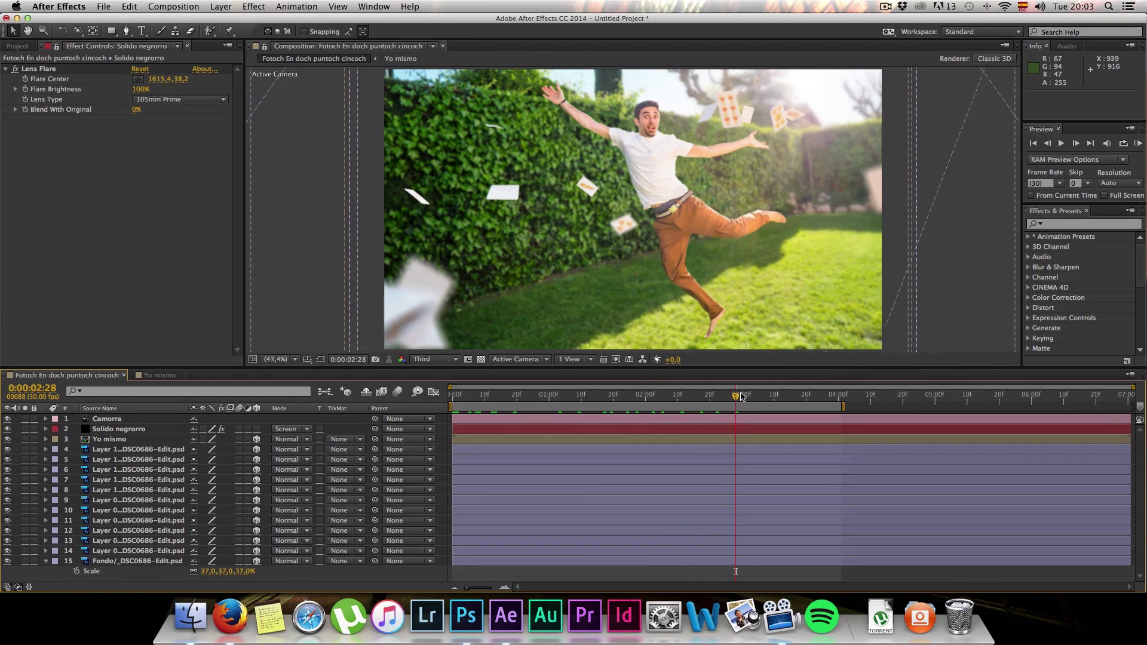
{"action": "left_click_drag", "start_coordinate": [759, 397], "coordinate": [806, 396]}
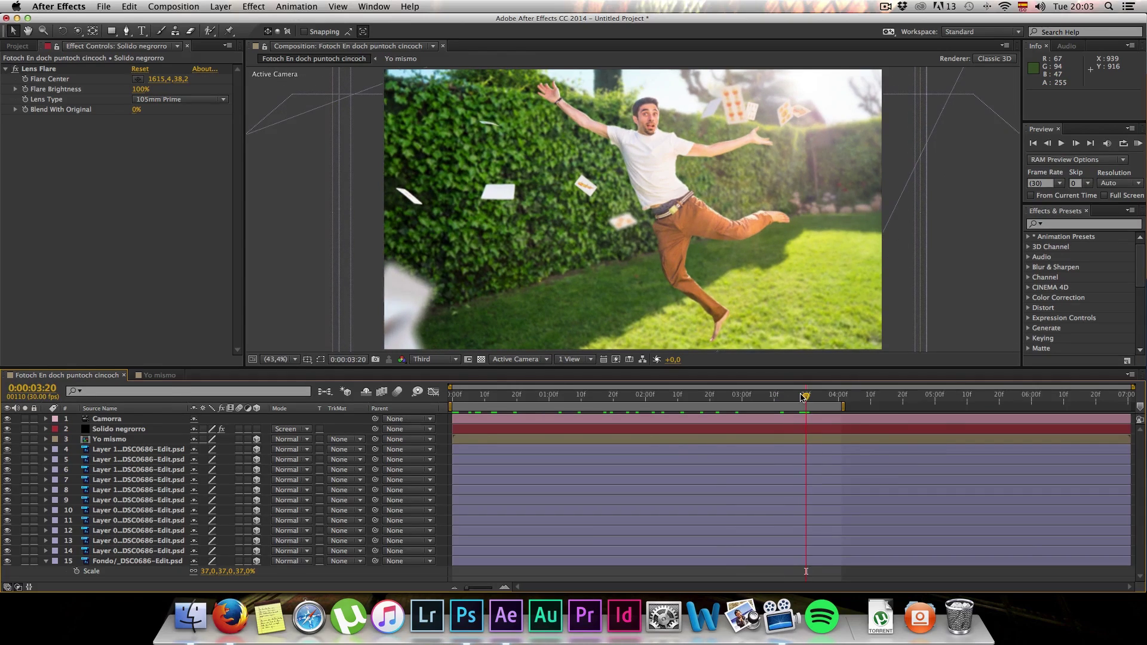